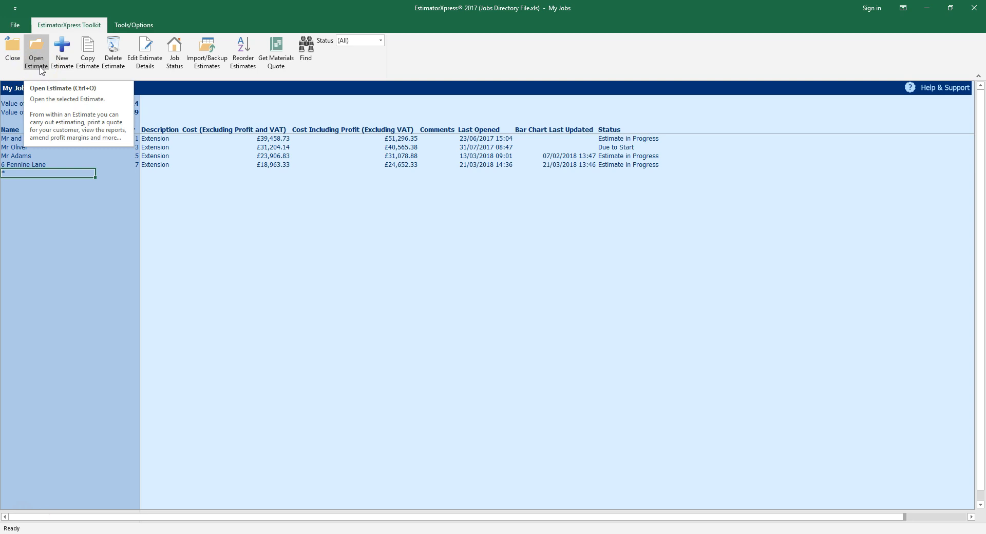
left_click(59, 66)
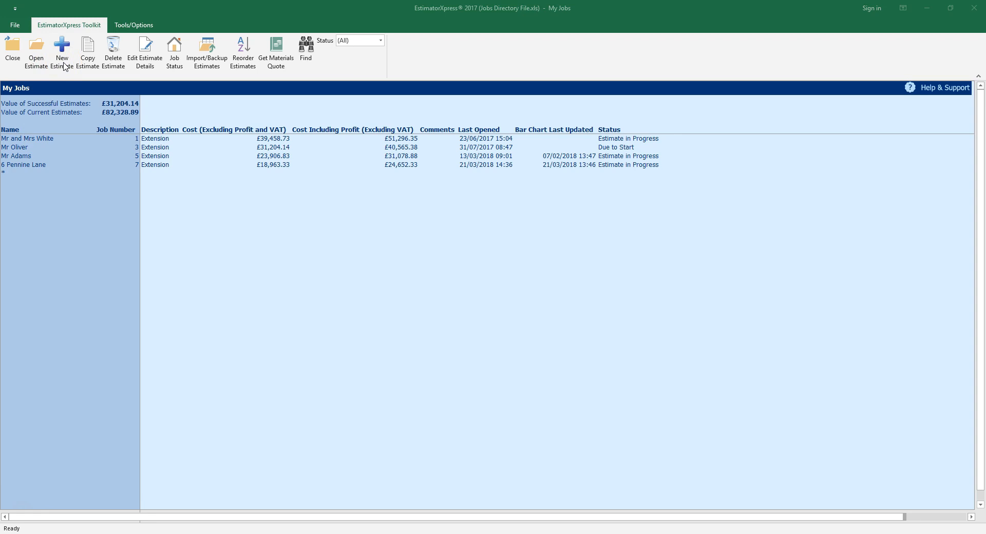
left_click(93, 68)
left_click(153, 67)
left_click(175, 62)
left_click(215, 65)
left_click(246, 63)
left_click(280, 62)
left_click(306, 50)
Step: Start a new estimate, using the customer's name as the job name and Lean To Extension as the job description
left_click(61, 67)
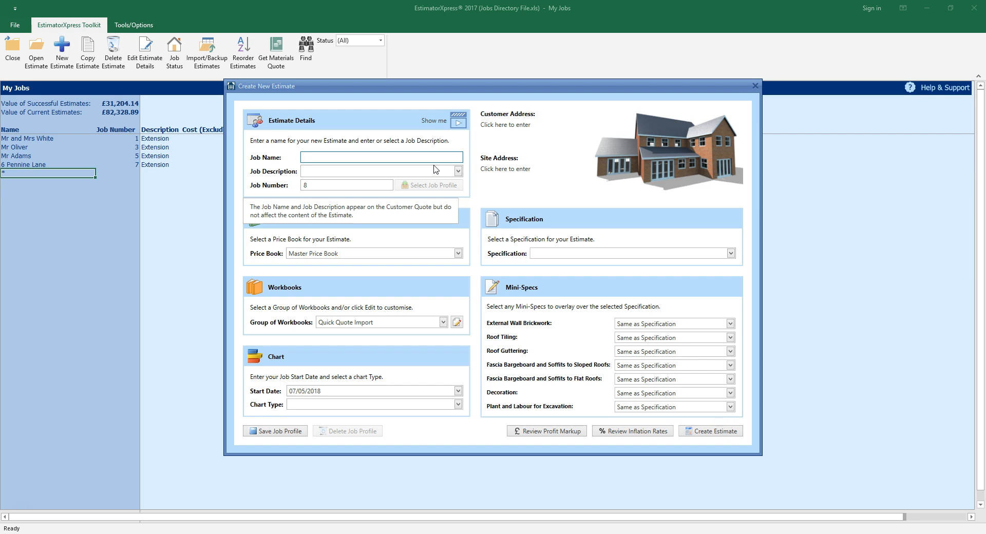
type("Mrs")
type(" O")
type("uick")
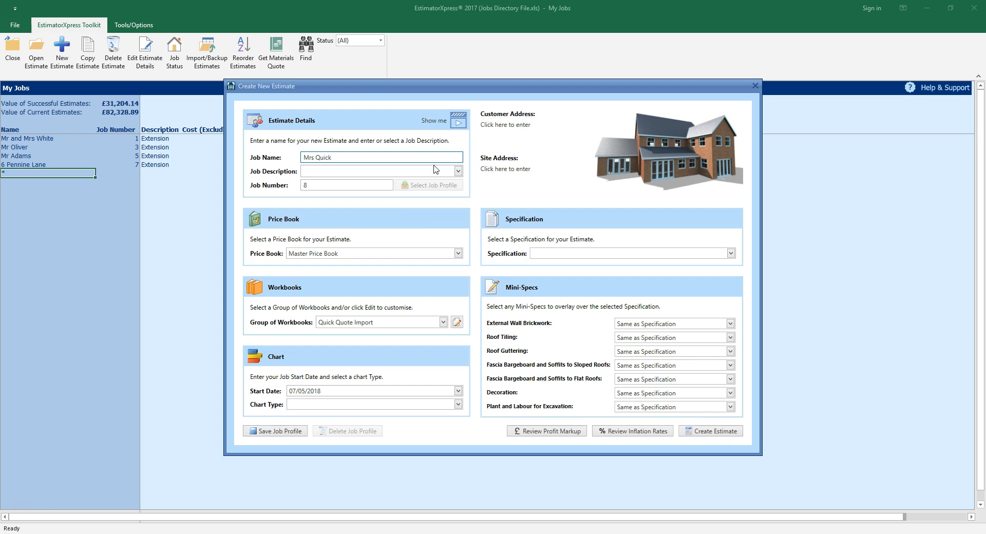
left_click(458, 171)
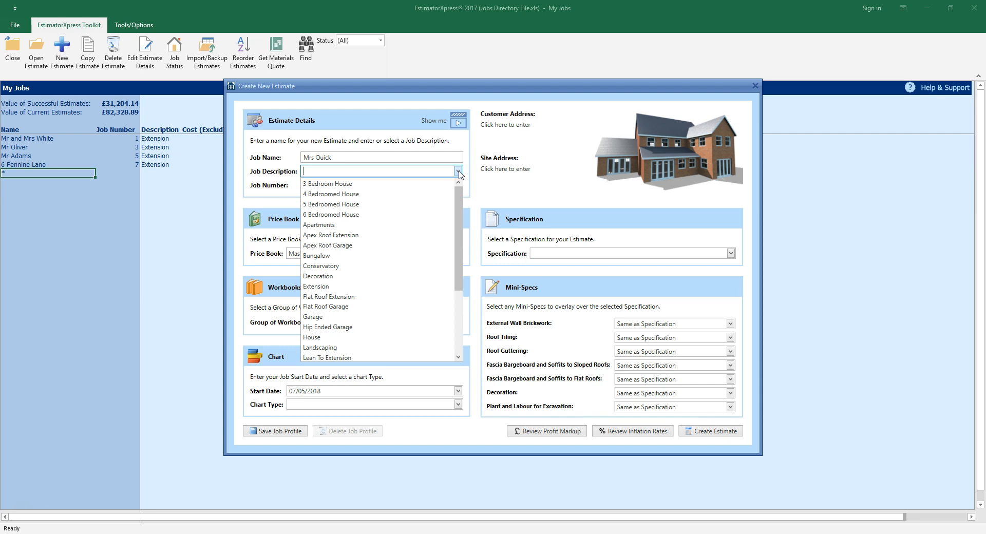
left_click_drag(459, 194, 460, 222)
left_click(378, 317)
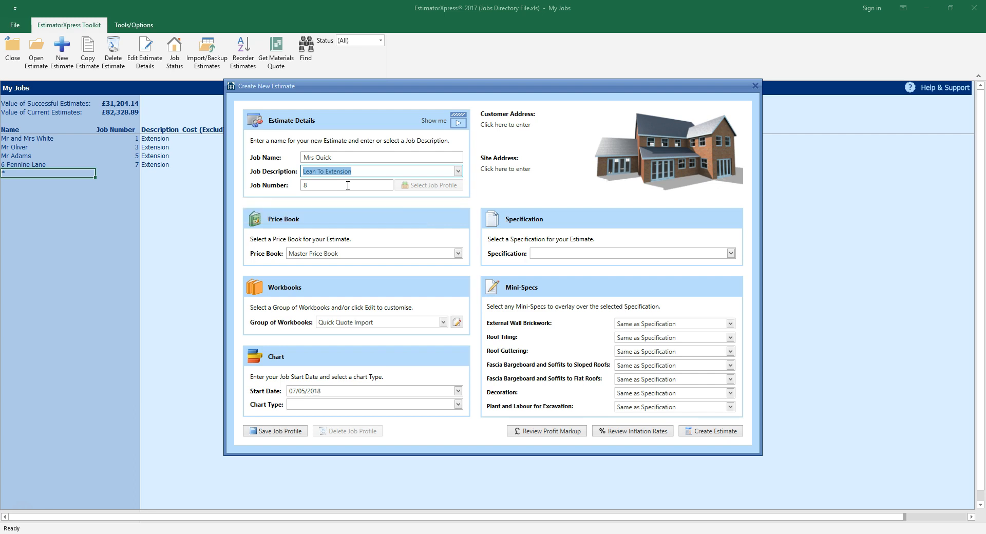
Step: Open the estimate's customer address details and enter the customer's name
left_click(512, 129)
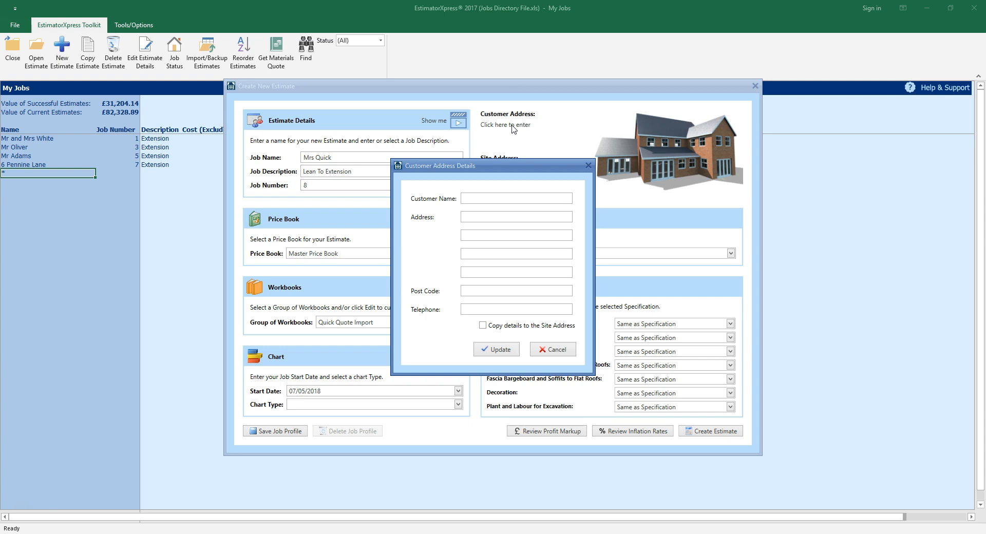
left_click(515, 197)
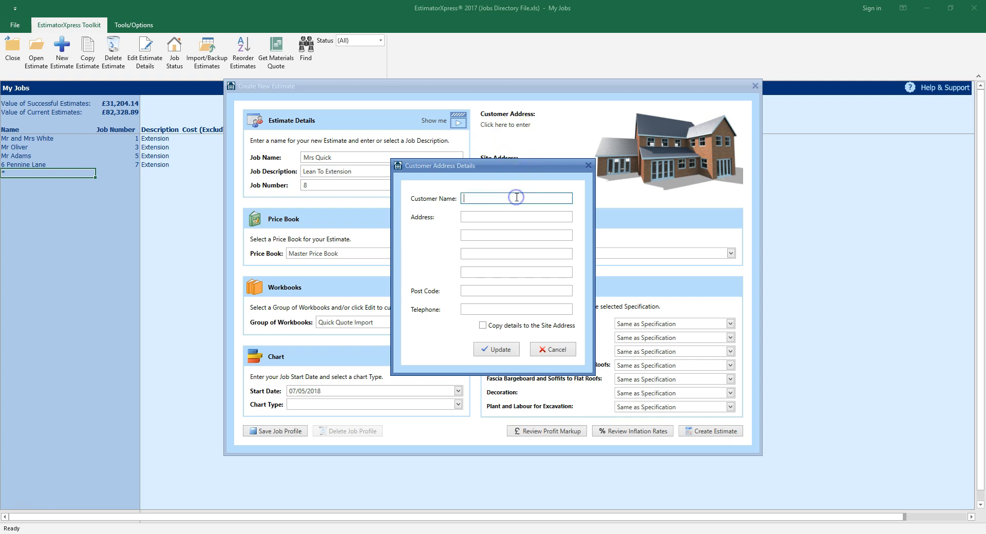
type("Mrs Quick")
Step: Enter the customer's street address, district and city, with the post code in its own field
left_click(507, 216)
type("1 Street")
key("Tab")
type("Brockley")
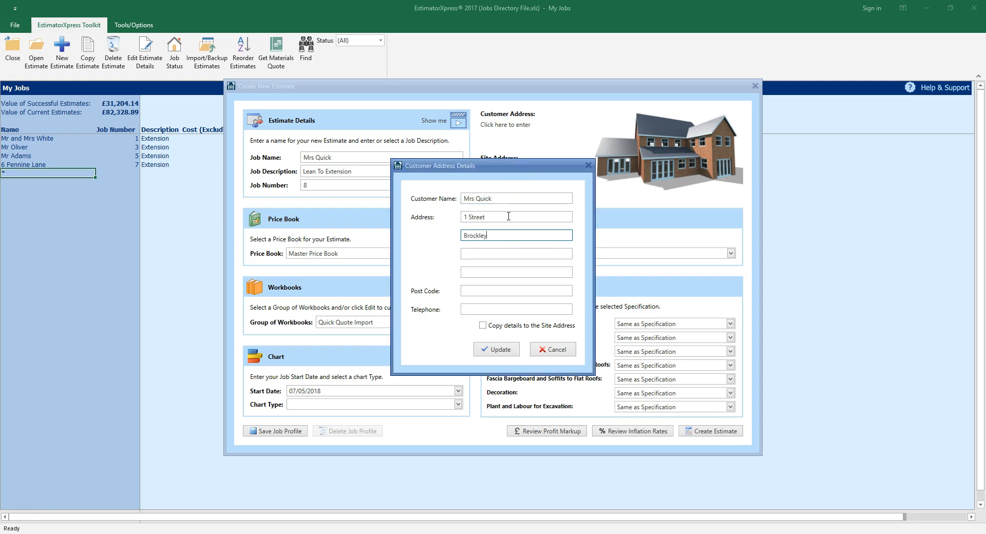
key("Tab")
type("London")
key("Tab")
type("SE1 2AB")
key("Tab")
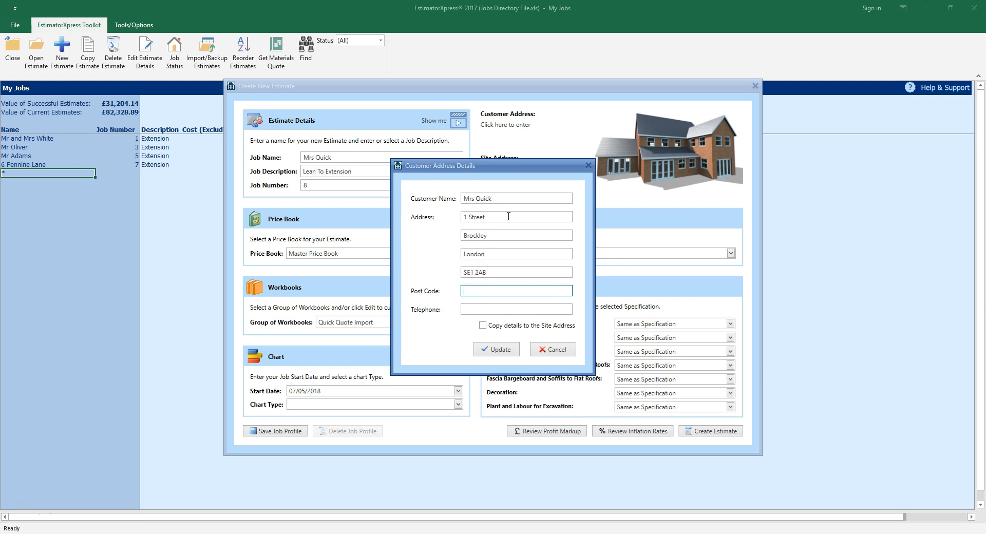
left_click_drag(501, 272, 466, 291)
Step: Add the customer's telephone number and save the customer details with a copy to the site address
left_click(466, 309)
type("01234 567890")
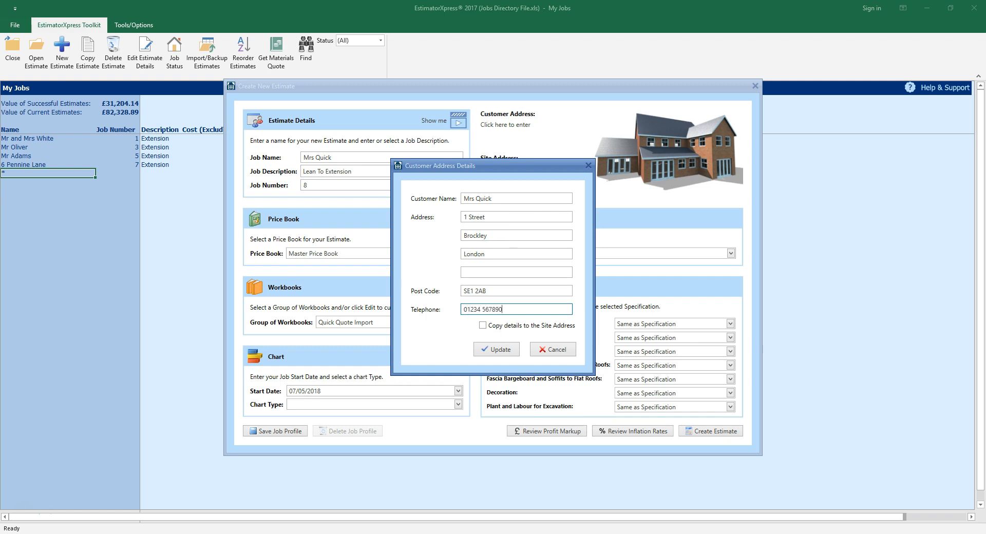
left_click(476, 308)
left_click(499, 327)
left_click(483, 325)
left_click(501, 350)
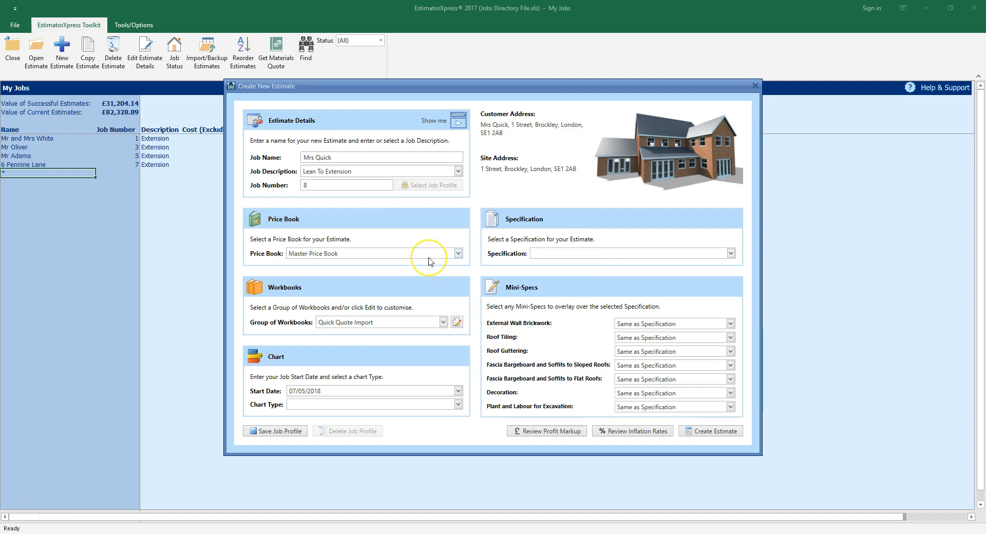
mouse_move(431, 262)
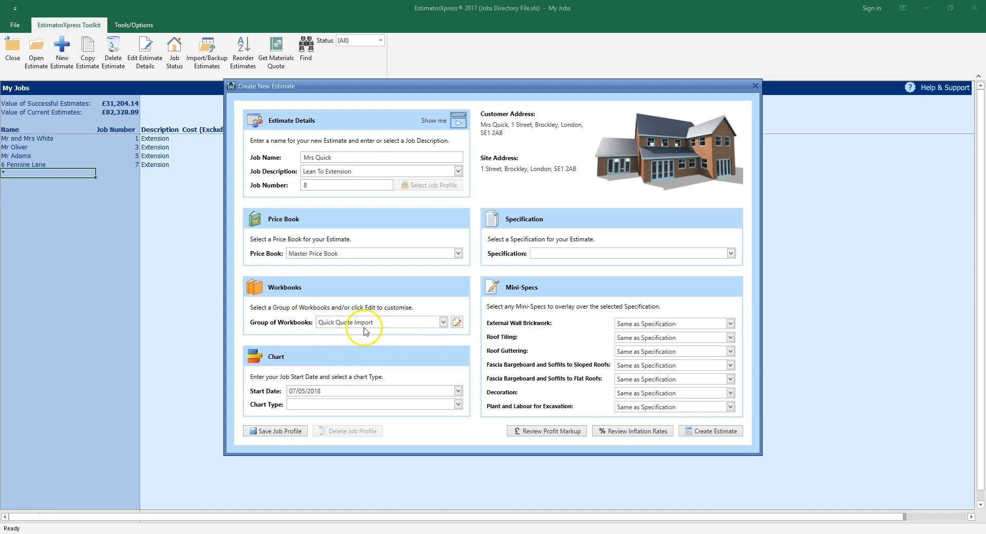
mouse_move(368, 332)
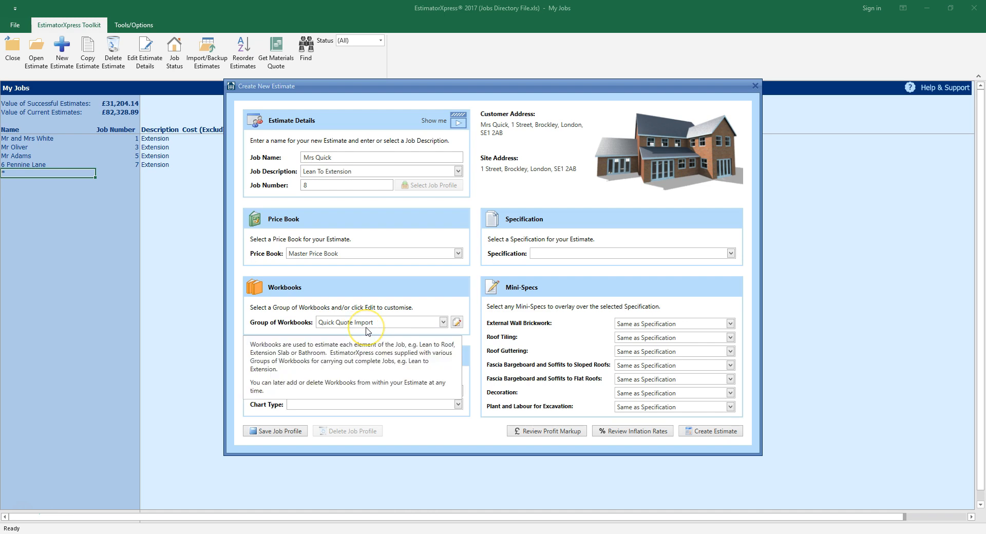
left_click(403, 327)
mouse_move(386, 368)
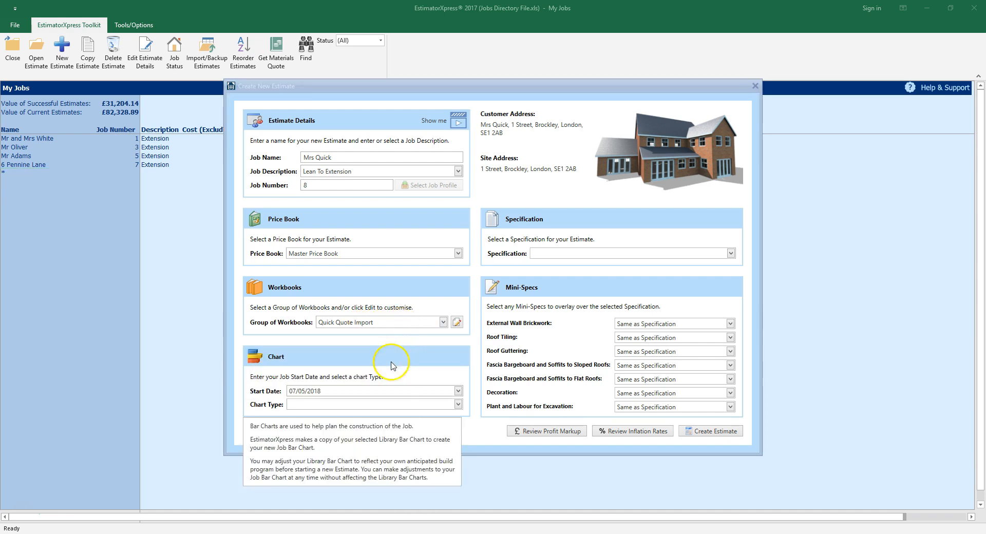
Step: Set the job chart's start date to 11/06/2018 and its chart type to Small Extension
left_click(458, 391)
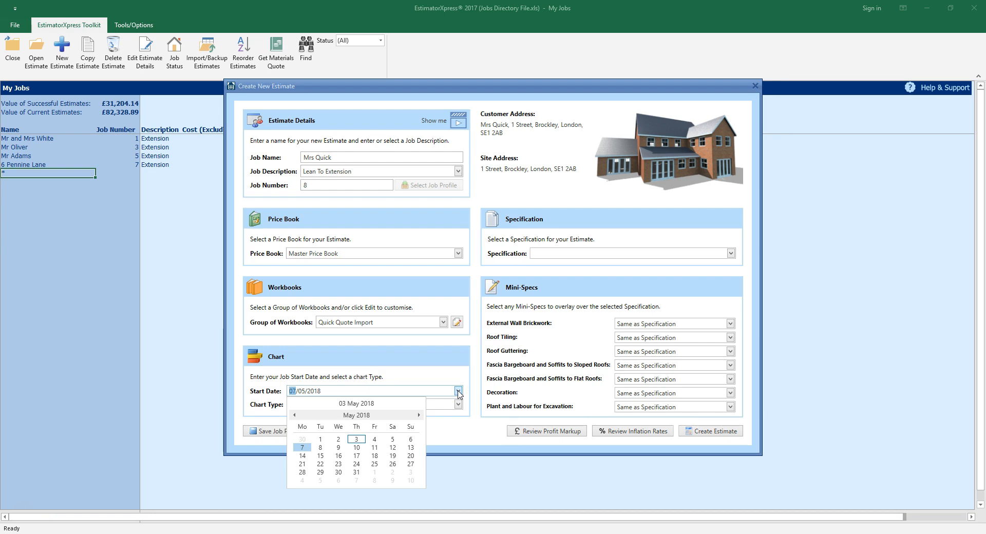
left_click(419, 415)
left_click(418, 415)
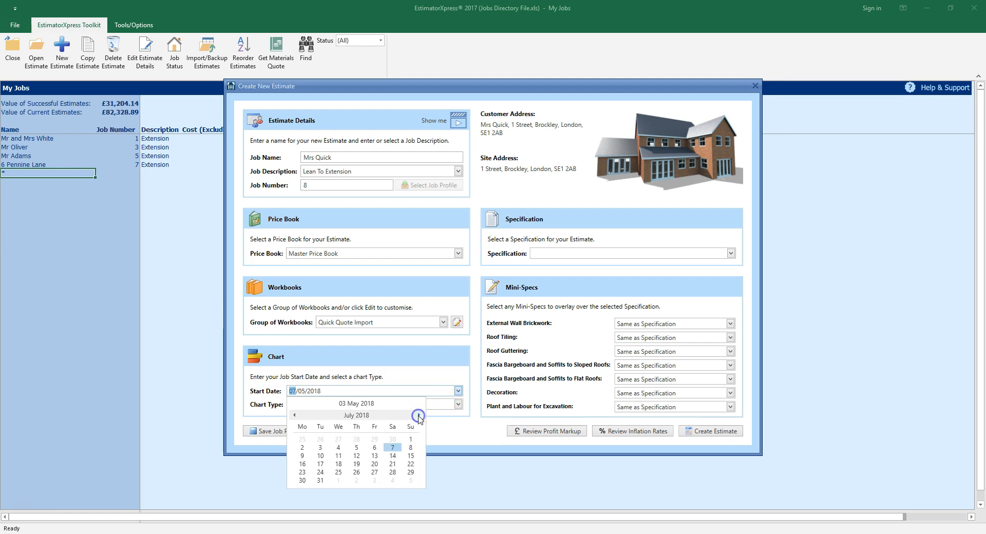
left_click(295, 415)
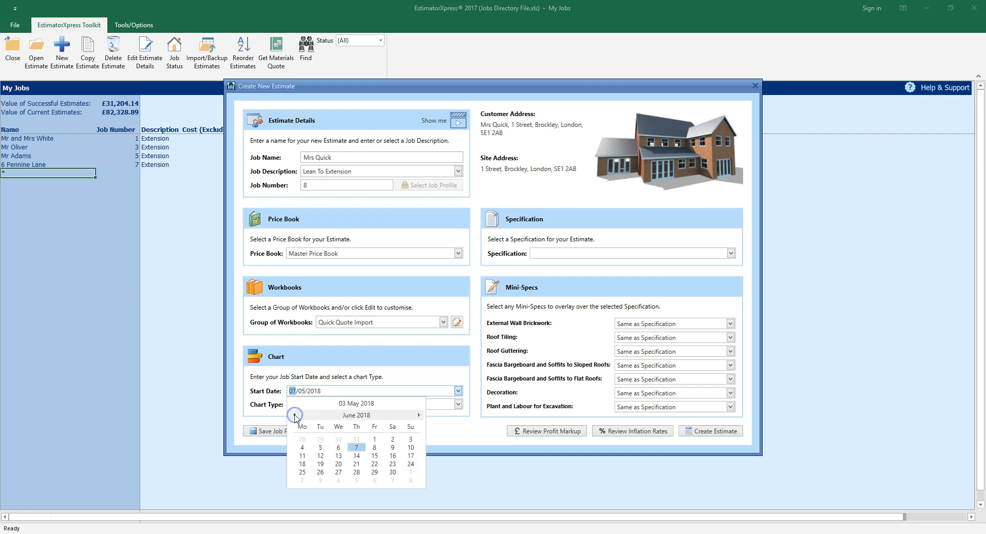
left_click(302, 456)
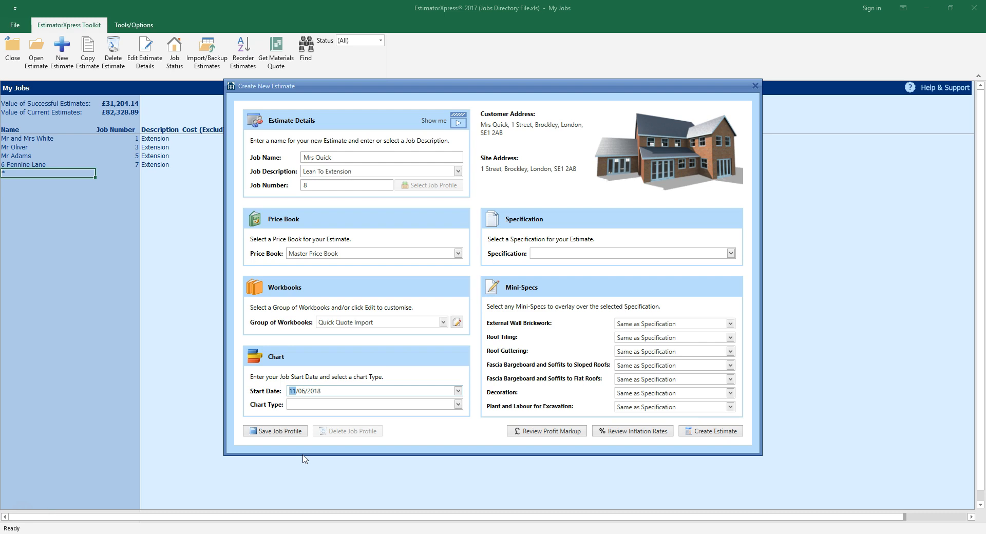
left_click(61, 478)
left_click(458, 405)
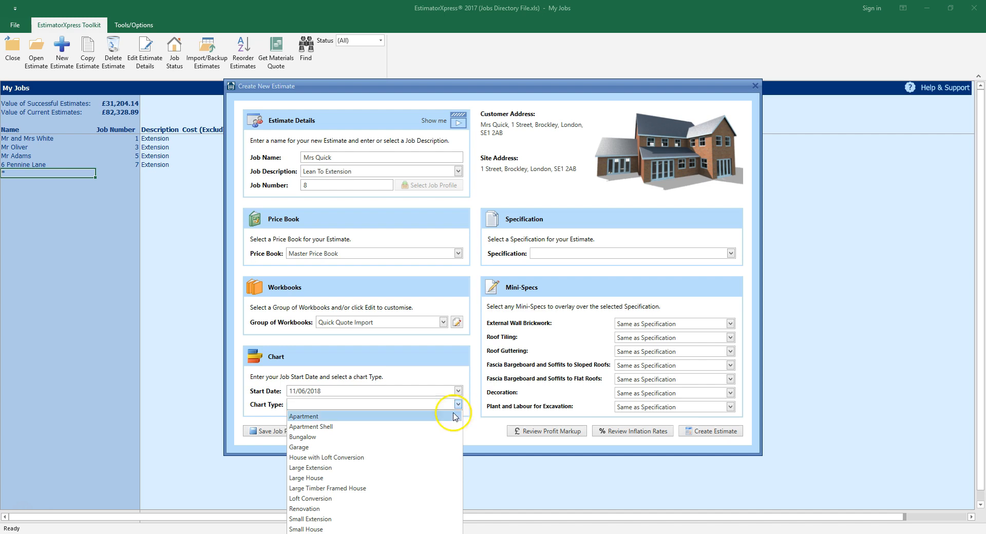
left_click(417, 520)
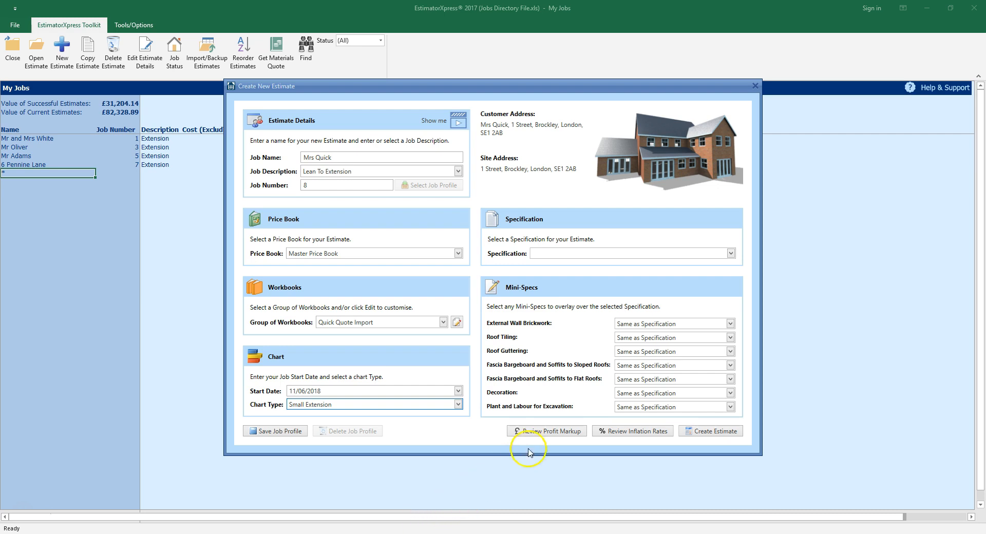
Step: Choose Extension Specification for the estimate and set the External Wall Brickwork mini-spec to 60p Facing Brick for Extension or Renovation
left_click(730, 254)
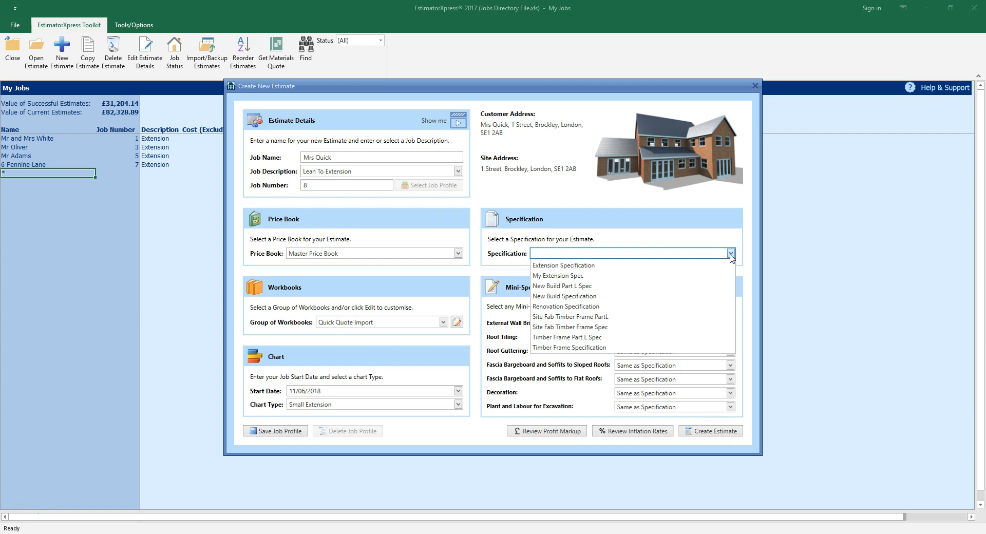
left_click(631, 266)
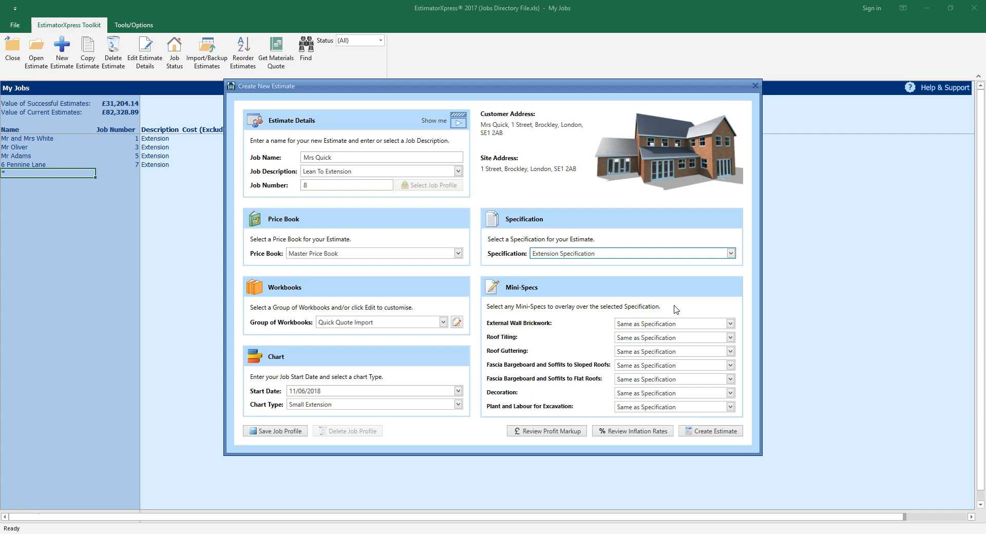
left_click(730, 324)
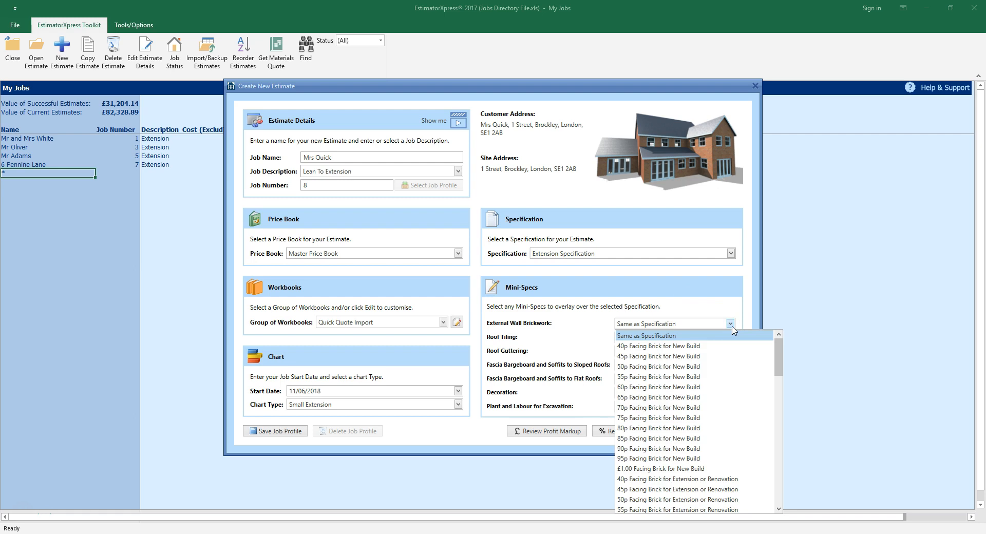
scroll(724, 457, "down", 4)
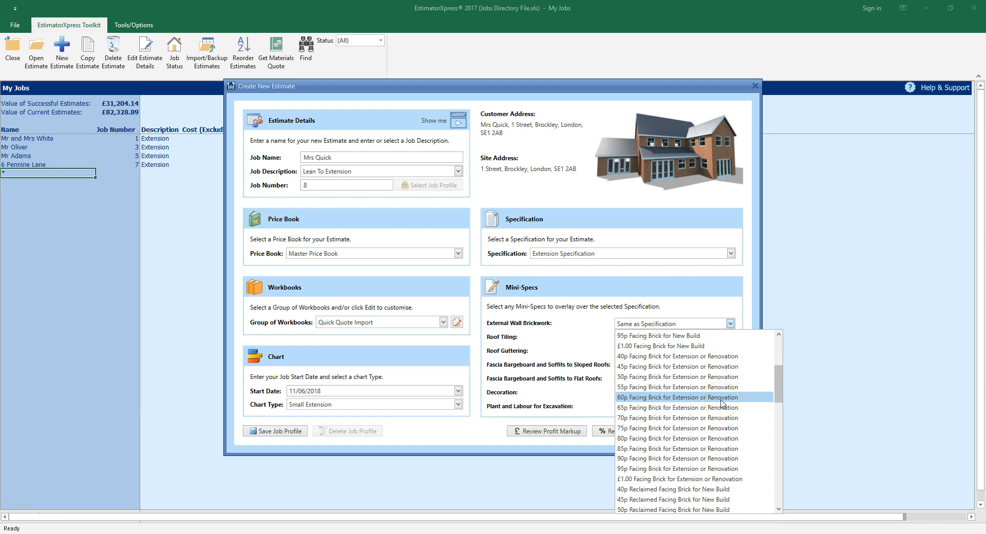
left_click(721, 399)
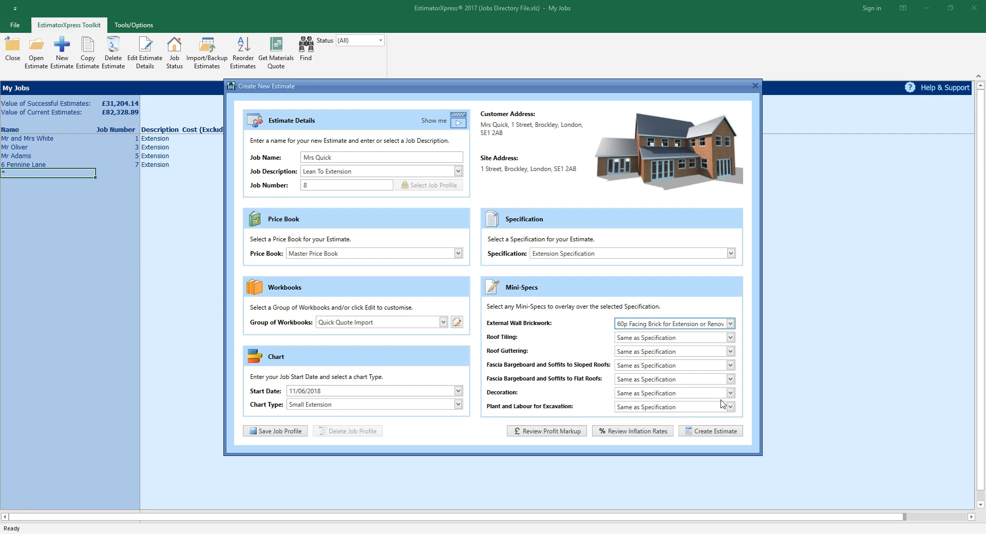
Step: Set the Roof Tiling mini-spec to Pantile for Extension or Renovation
left_click(730, 338)
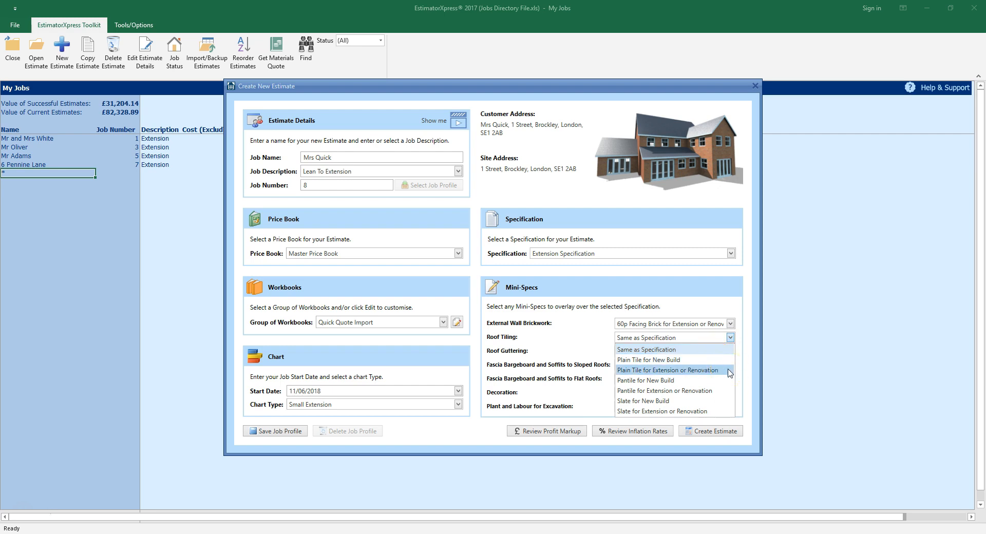
left_click(715, 383)
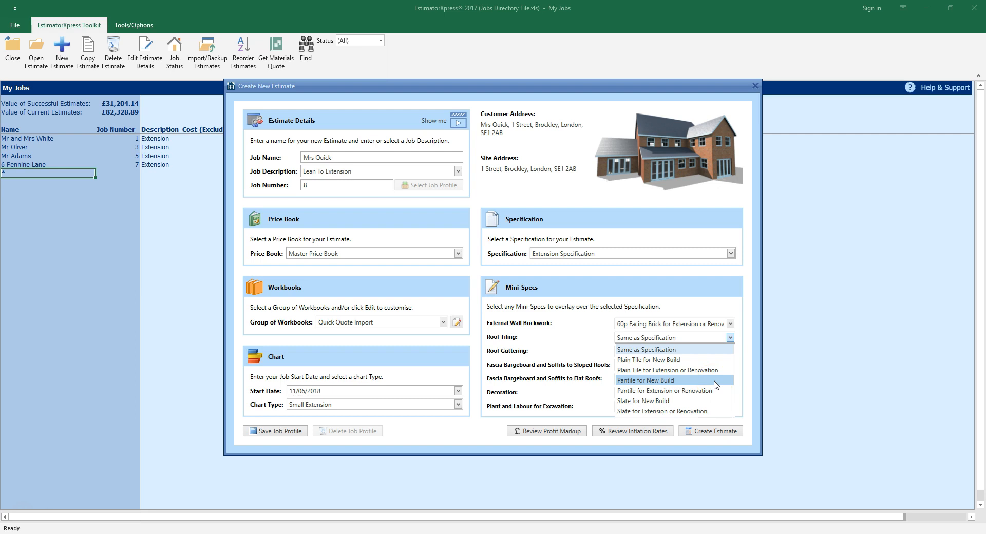
left_click(720, 394)
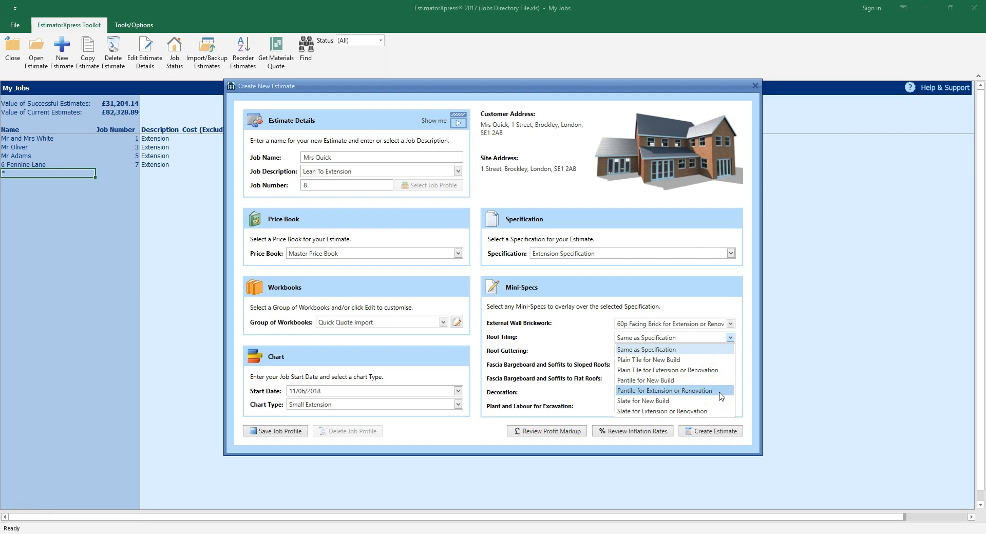
left_click(710, 411)
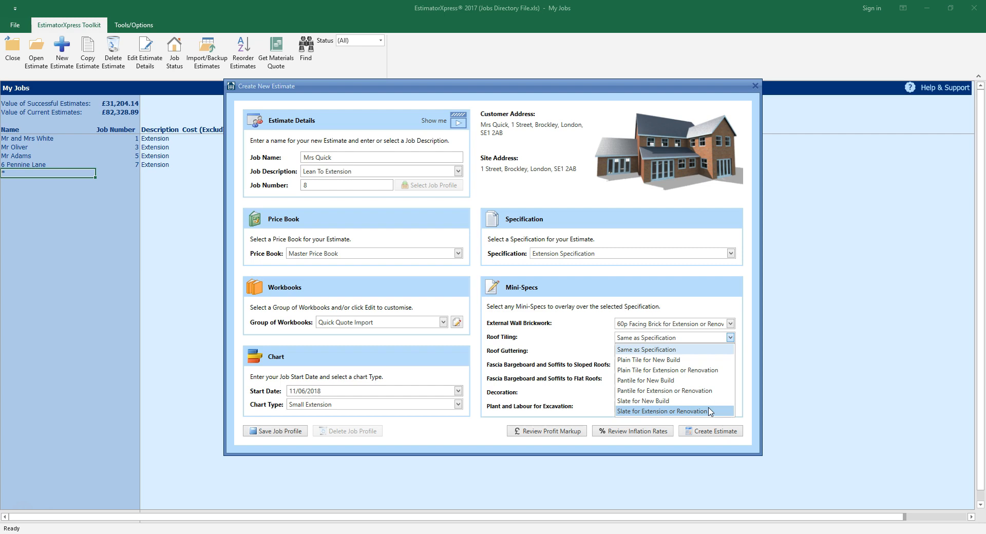
left_click(698, 393)
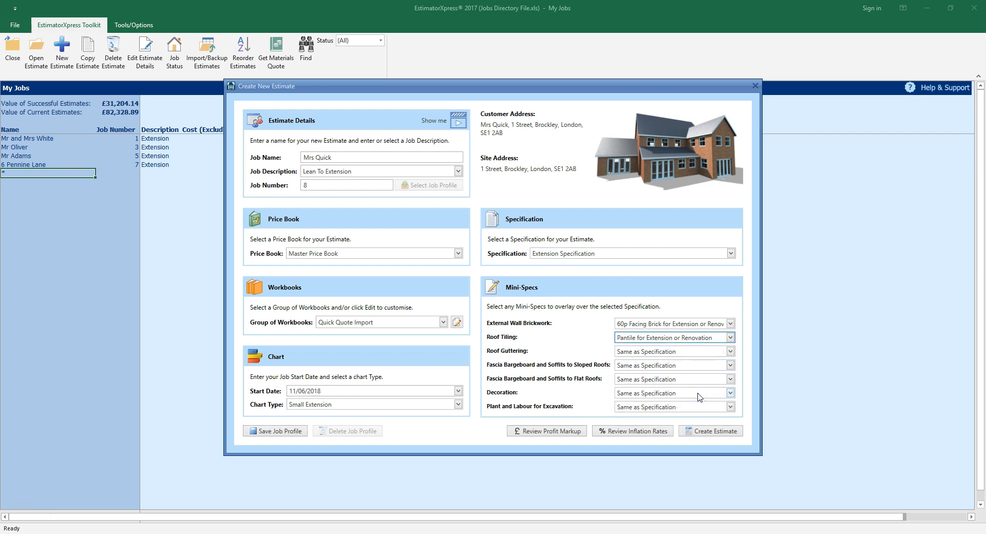
Step: Set Roof Guttering to Plastic Half Round Gutter 112mm to 68mm Downpipe and the sloped-roof fascia mini-spec to uPVC Fascia Bargeboard and Soffits
left_click(730, 352)
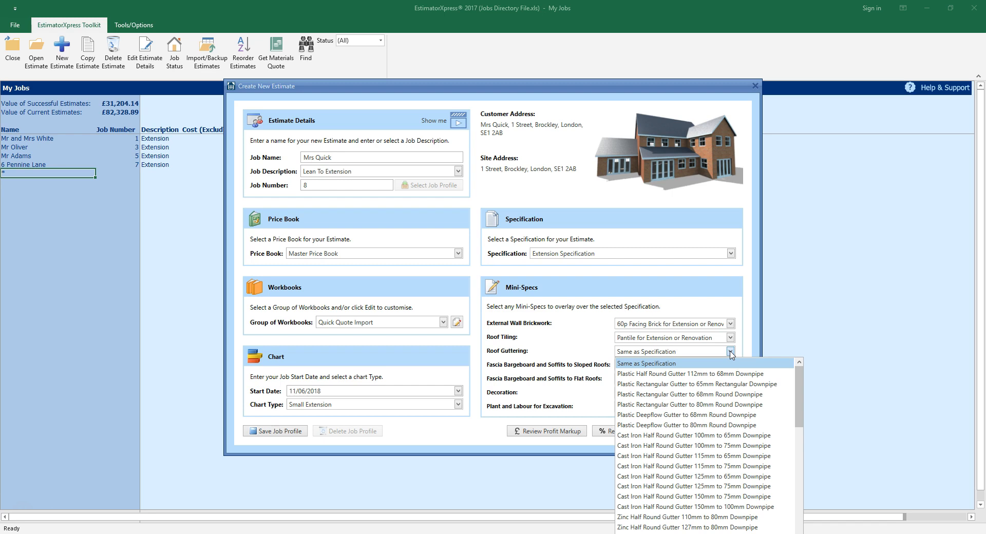
left_click(729, 373)
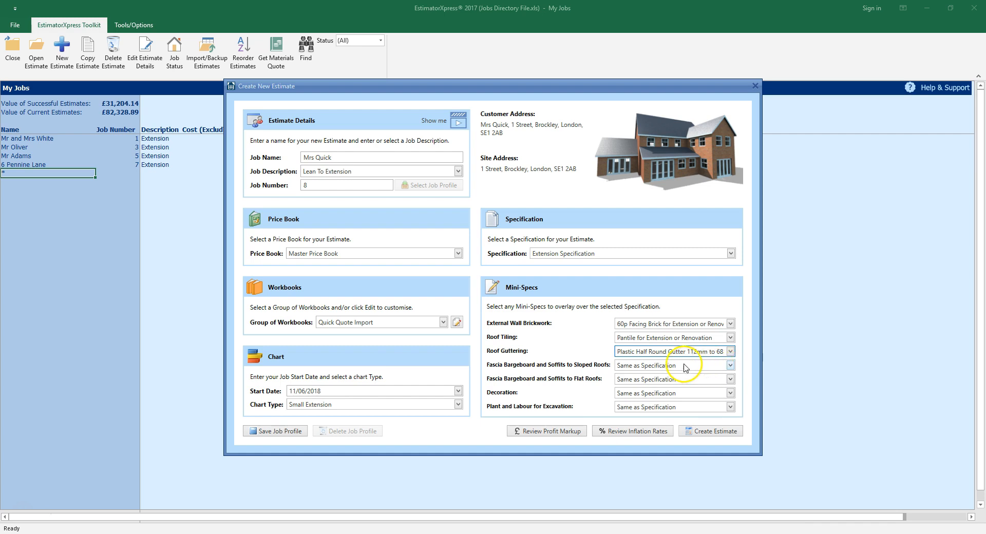
left_click(683, 366)
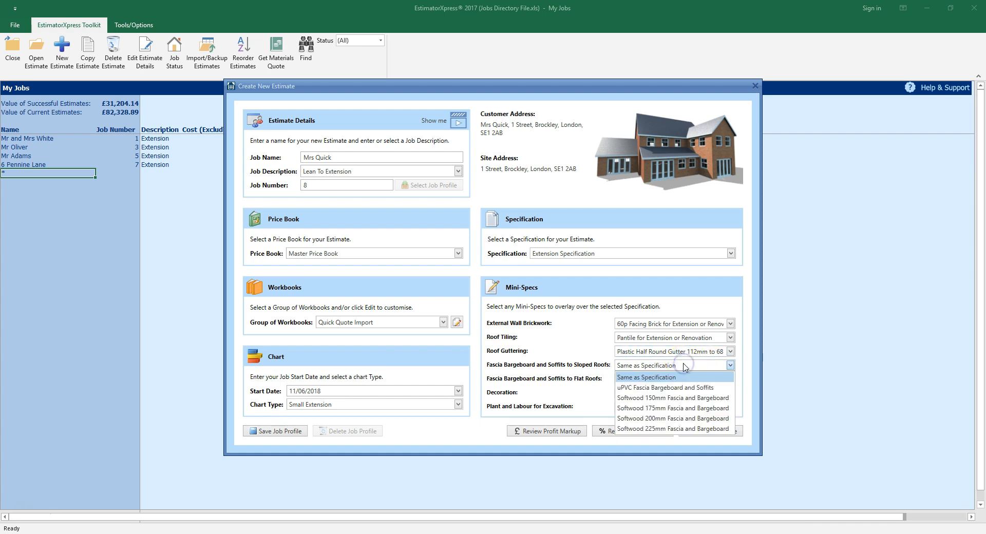
left_click(689, 389)
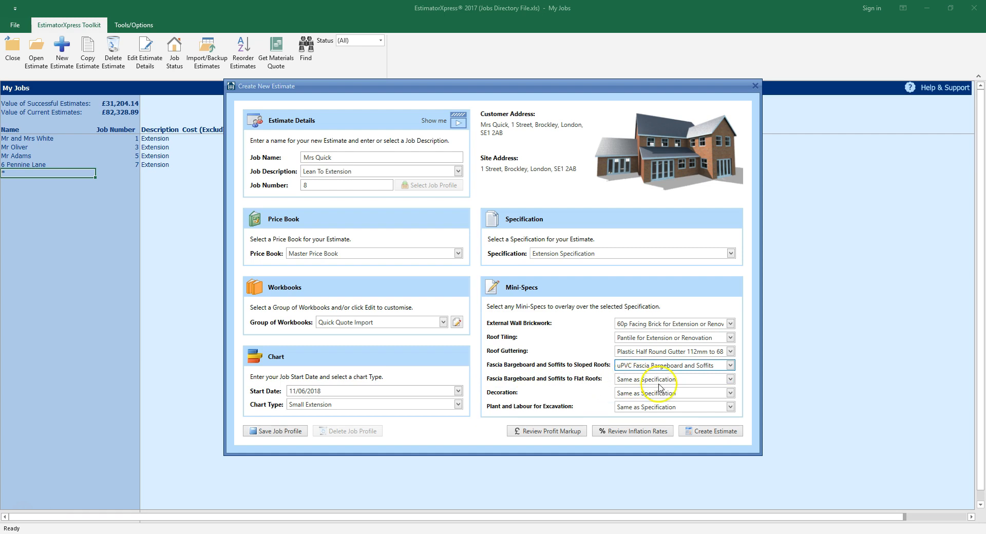
Step: Set the Decoration mini-spec to HBXL Default Decoration Extension/Renovation and Plant and Labour for Excavation to Excavation using Mini Digger & Driver
left_click(730, 394)
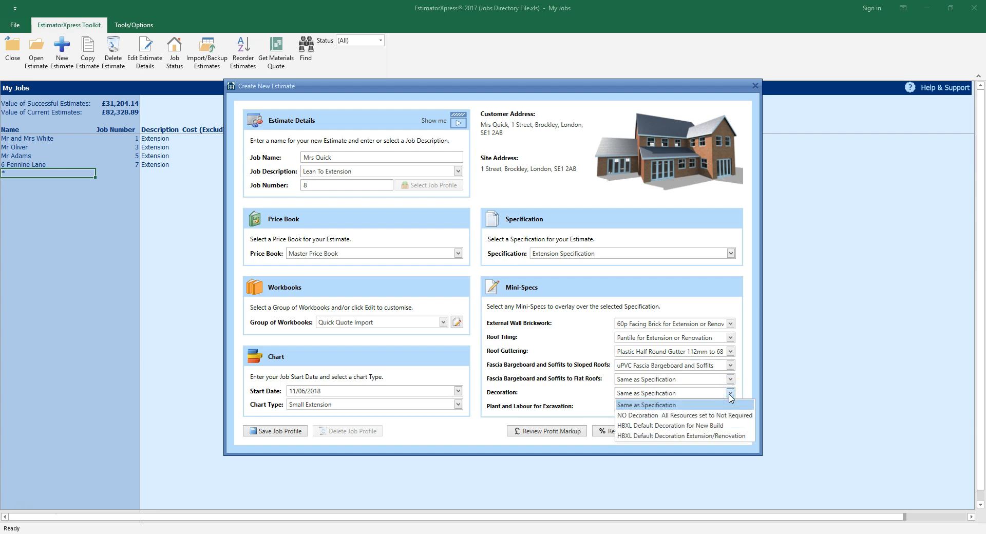
left_click(732, 437)
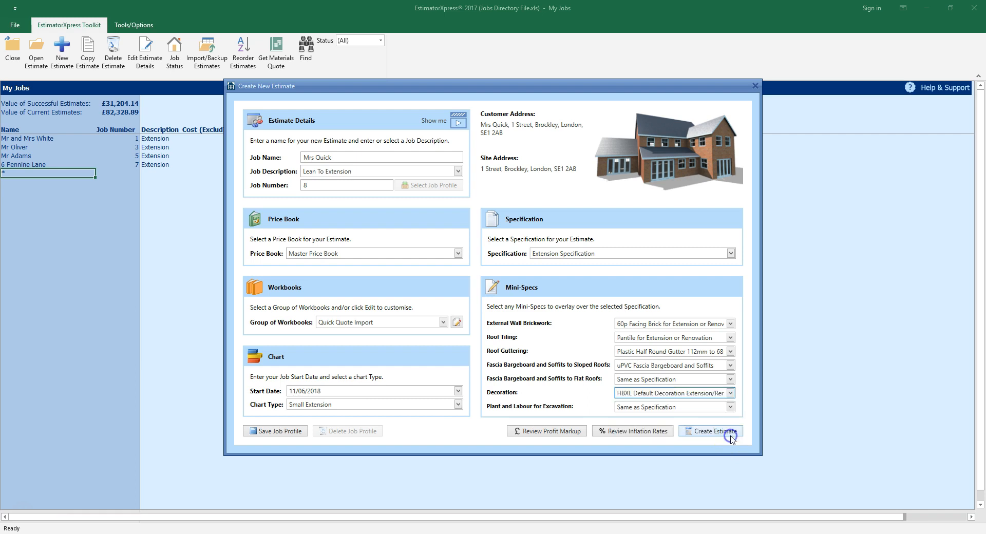
left_click(730, 407)
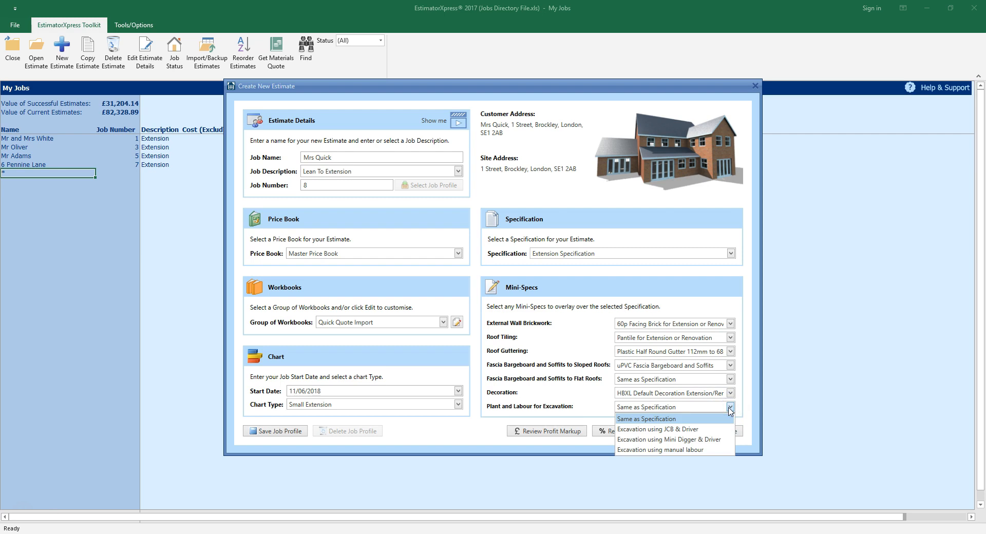
left_click(709, 452)
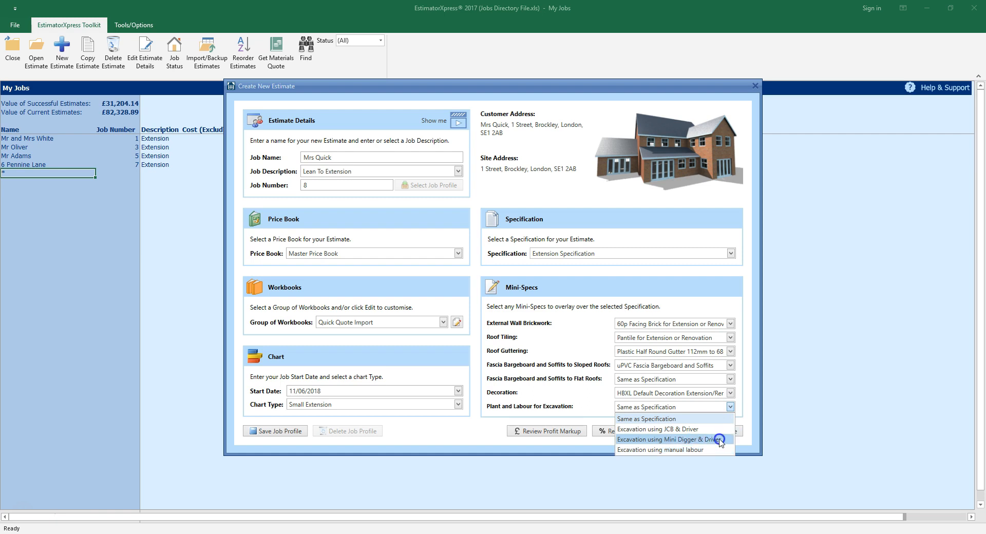
left_click(719, 439)
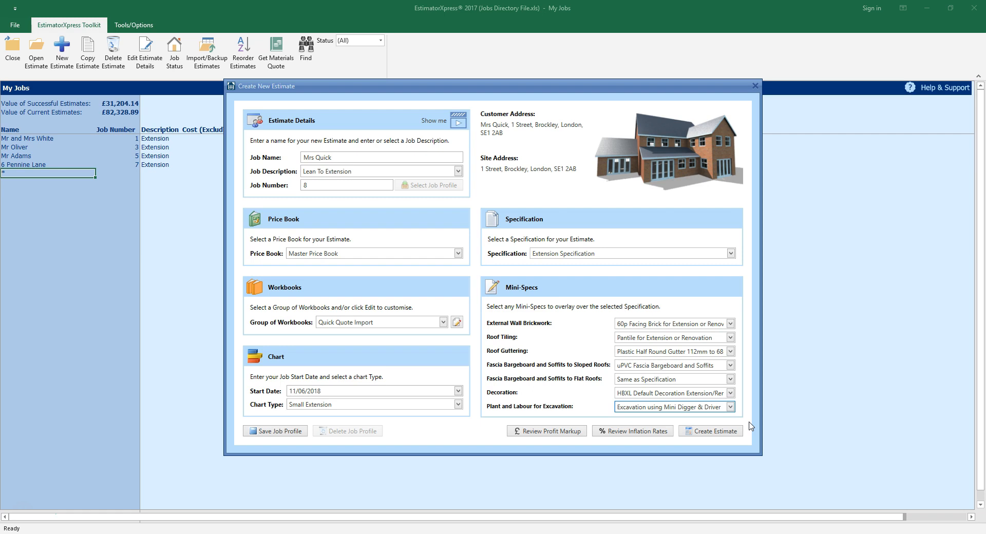
Step: Review the estimate's profit markups and inflation rates for each resource type, leaving both sets of percentages as they are
left_click(568, 436)
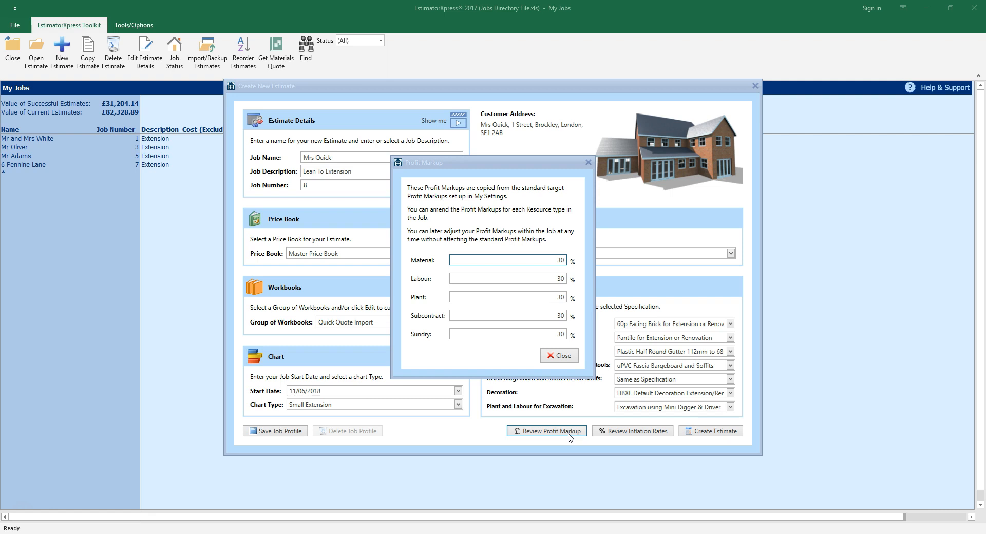
left_click(561, 356)
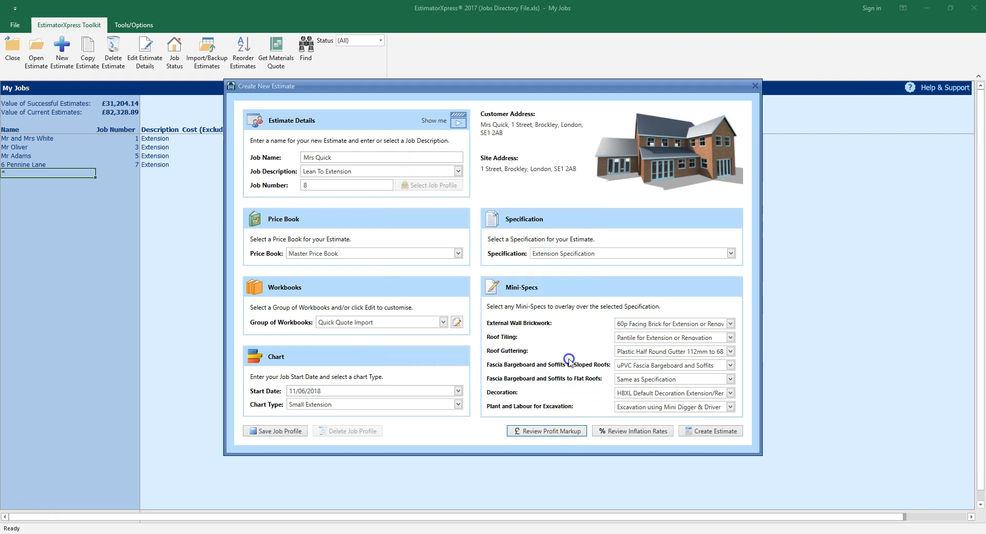
left_click(658, 432)
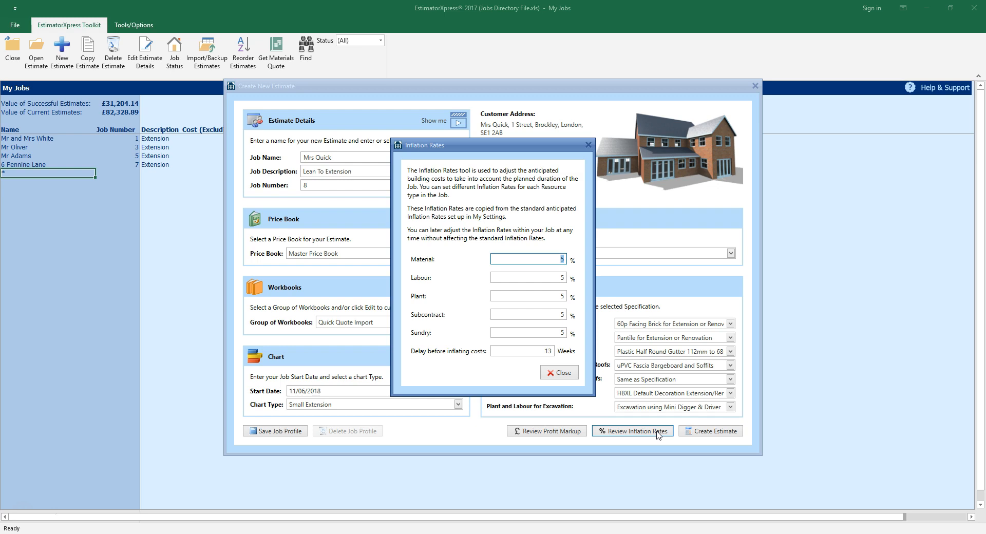
left_click(558, 372)
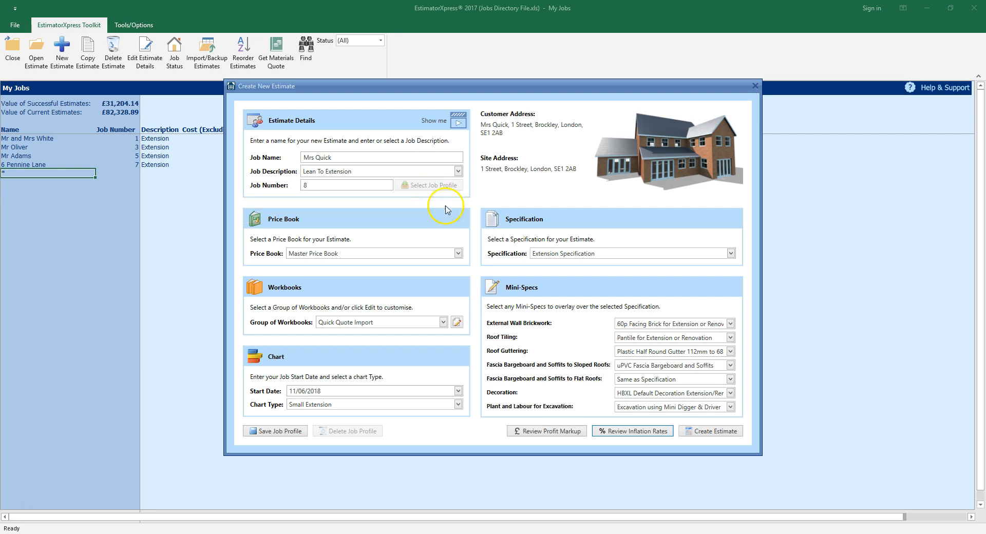
Step: Create the estimate and filter the enlarged Quick Quote template library to Extension (attaches to existing building)
left_click(733, 436)
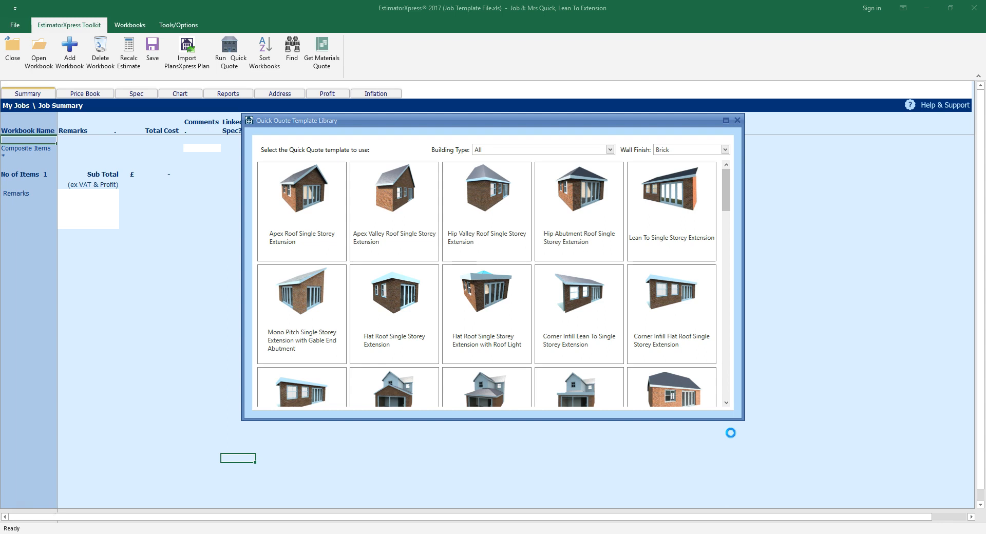
left_click(726, 120)
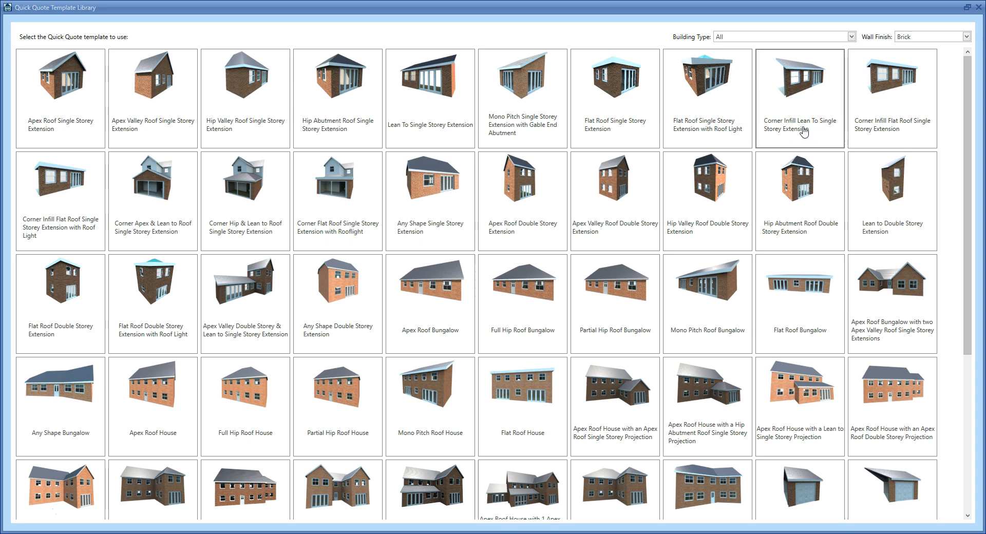
left_click(852, 36)
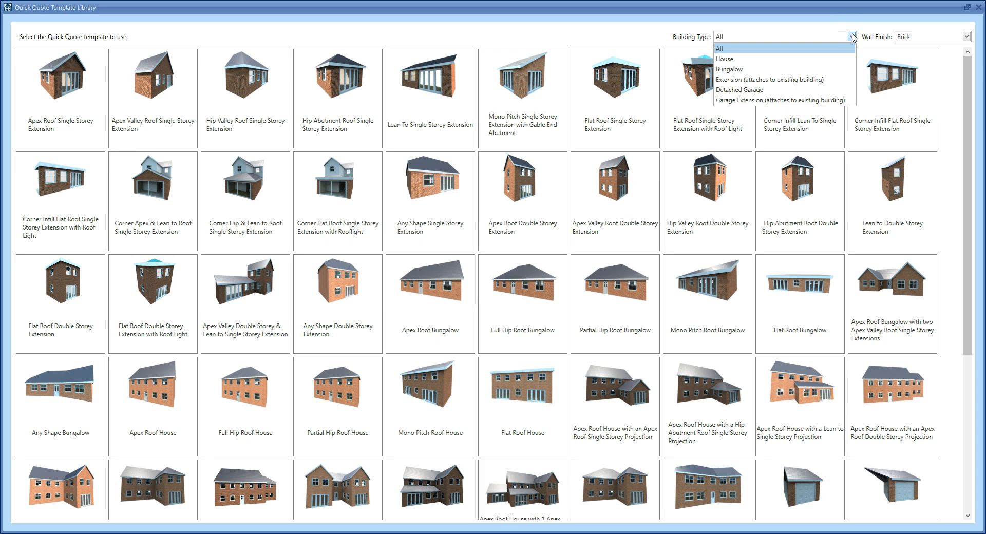
left_click(820, 81)
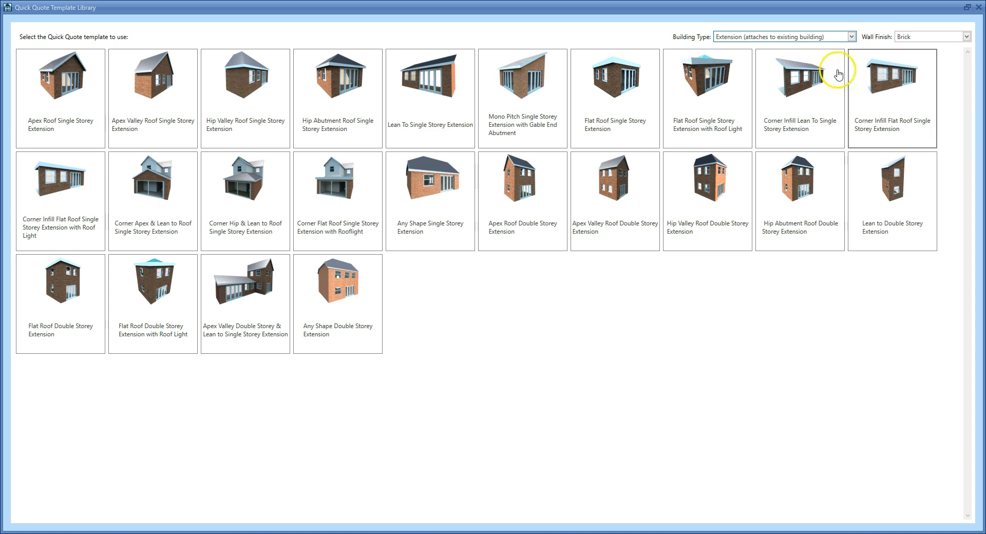
Step: Compare the extension templates in the Render and Stone wall finishes, and return the finish to Brick
left_click(967, 37)
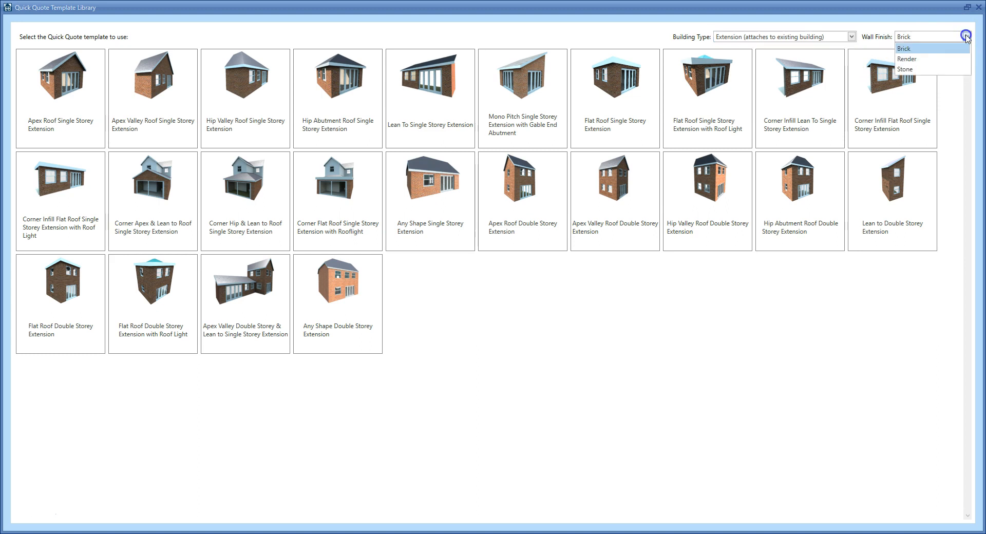
left_click(953, 60)
left_click(963, 37)
left_click(947, 69)
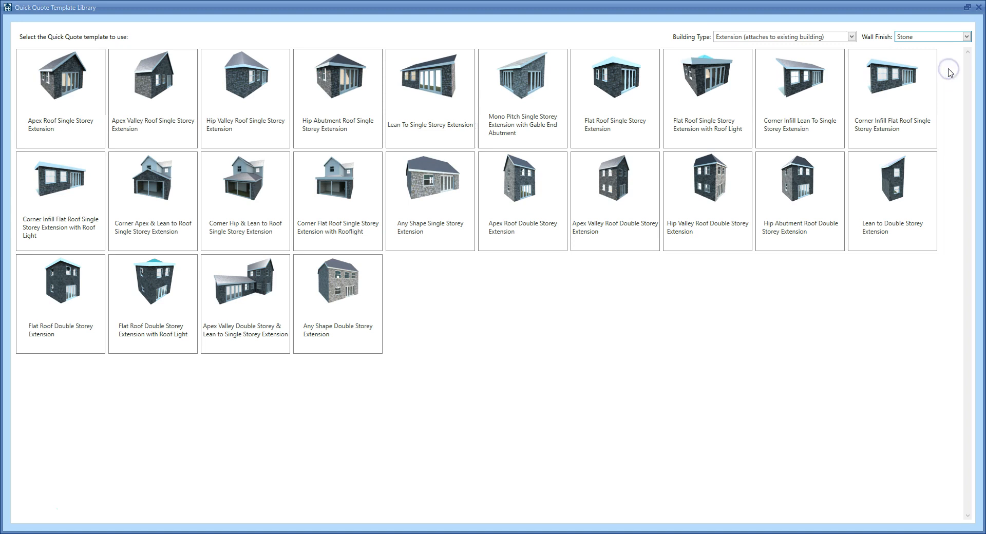
left_click(954, 36)
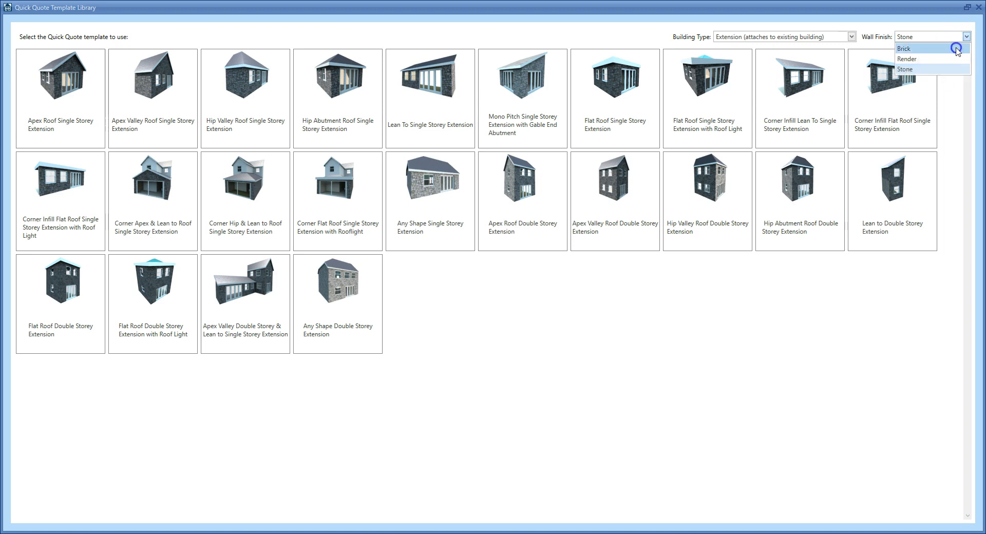
left_click(955, 48)
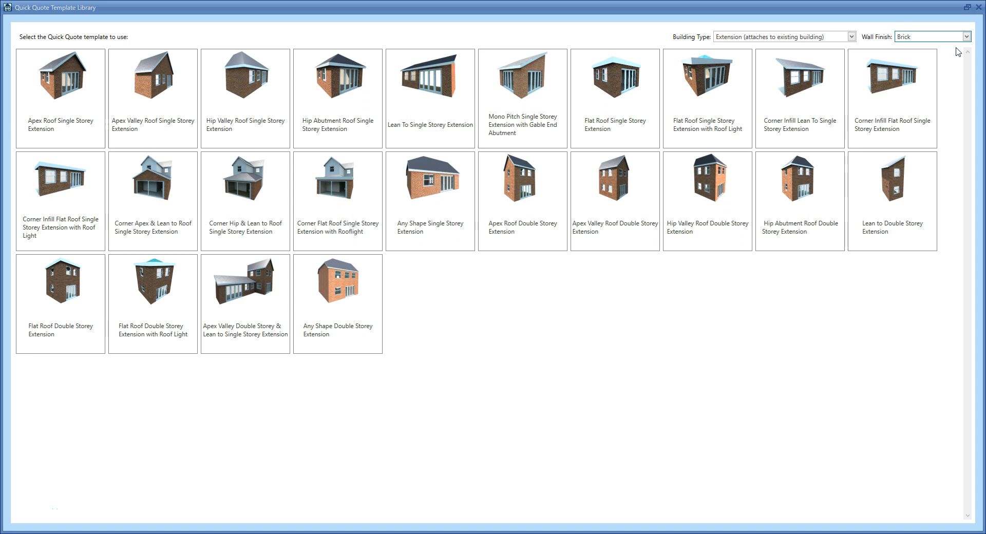
left_click(965, 37)
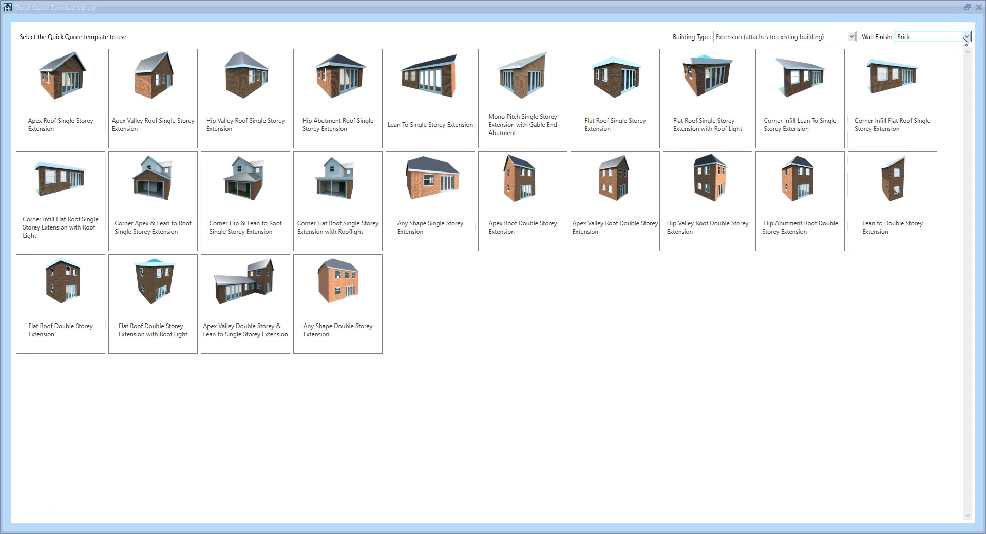
Step: Load the Lean To Single Storey Extension template using Brick and Block with Cut Roof for Extensions and all estimating sections
left_click(446, 129)
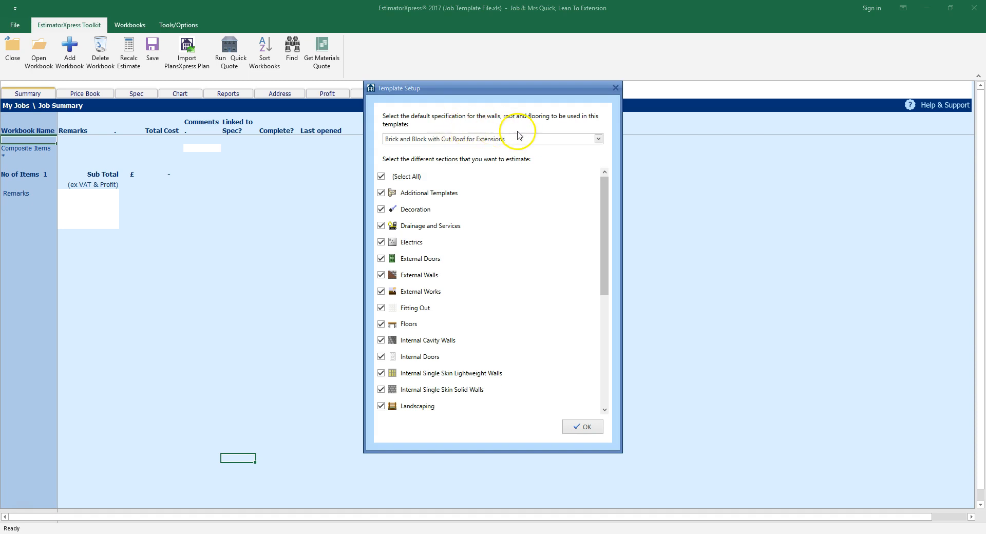
left_click(598, 139)
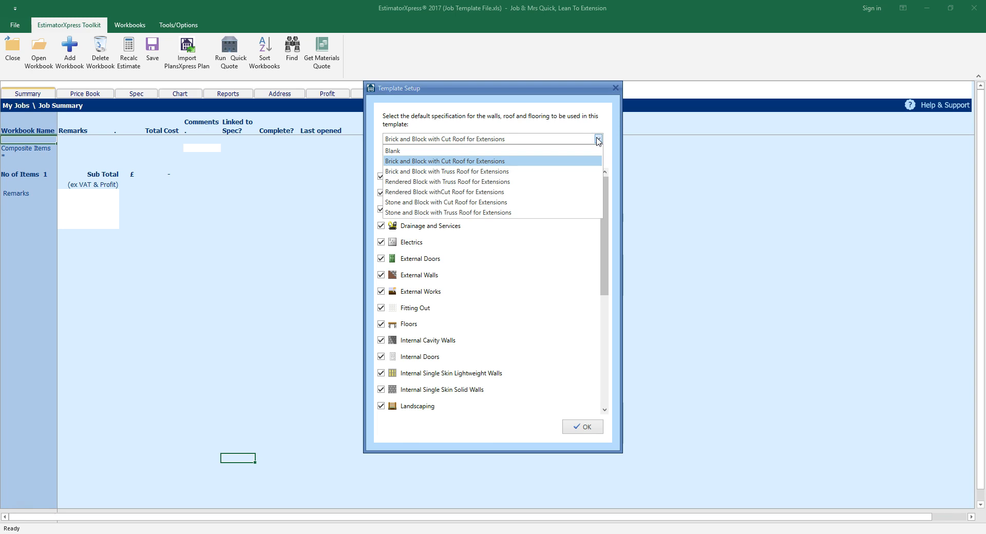
left_click_drag(599, 140, 516, 163)
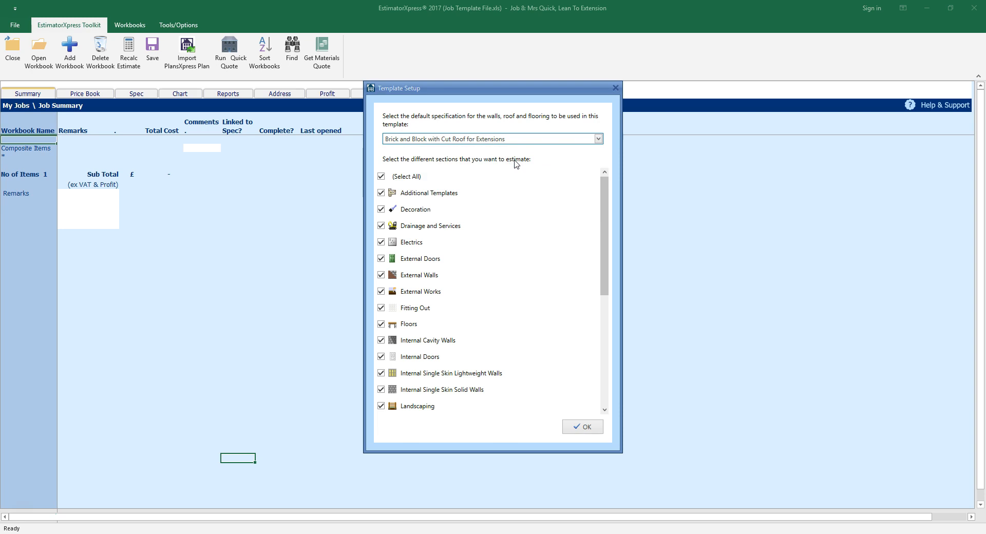
left_click(485, 180)
left_click(586, 427)
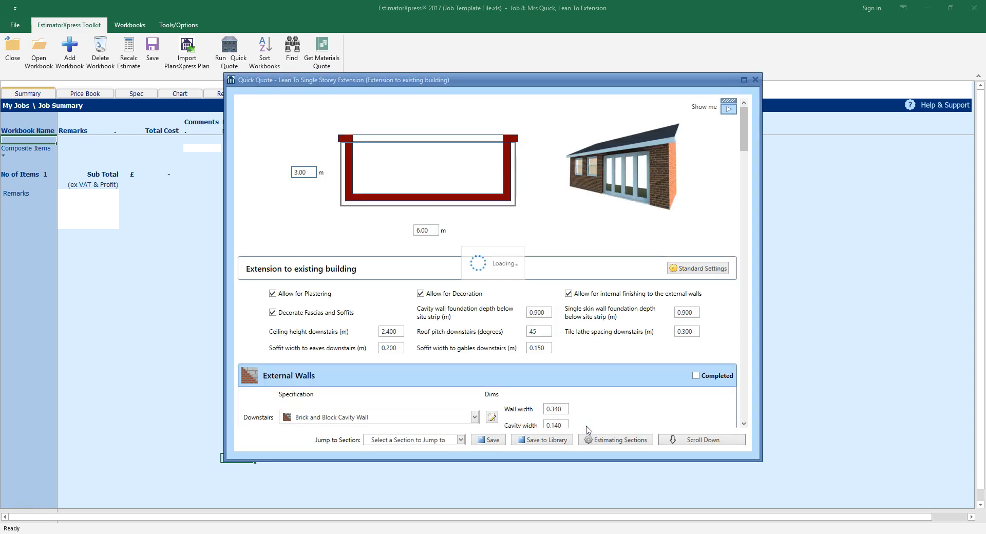
Step: Set the extension's horizontal plan dimension to 5 m
left_click(41, 483)
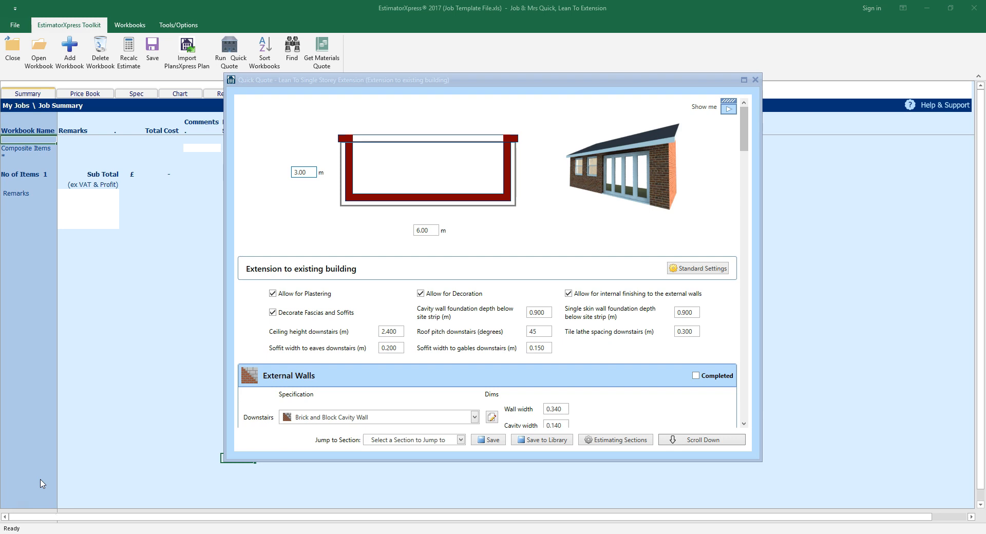
left_click(15, 370)
left_click(308, 172)
left_click(430, 230)
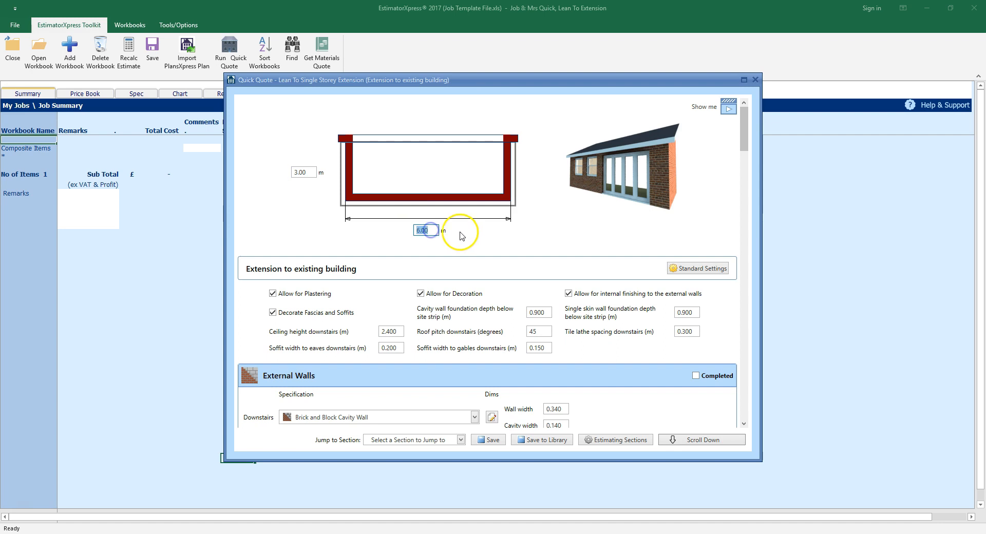
type("5")
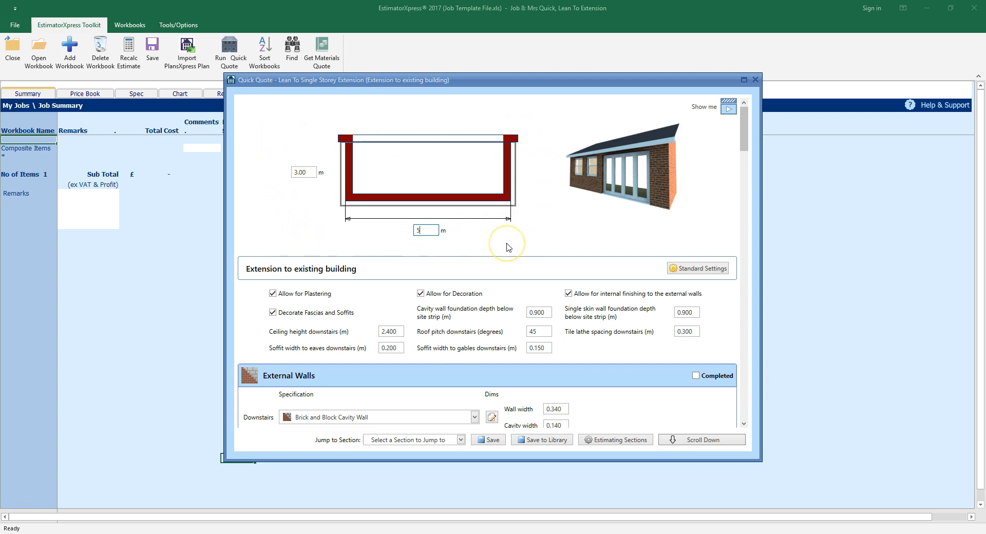
Step: Exclude decoration of fascias and soffits, and set the cavity wall foundation depth below site strip to 1.2 m
scroll(508, 248, "down", 5)
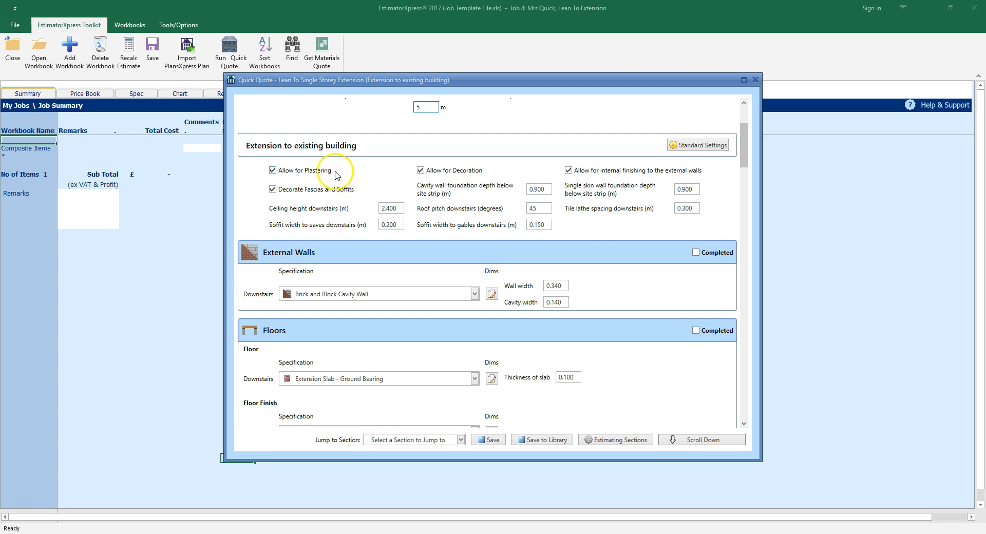
mouse_move(346, 170)
mouse_move(472, 170)
left_click(276, 189)
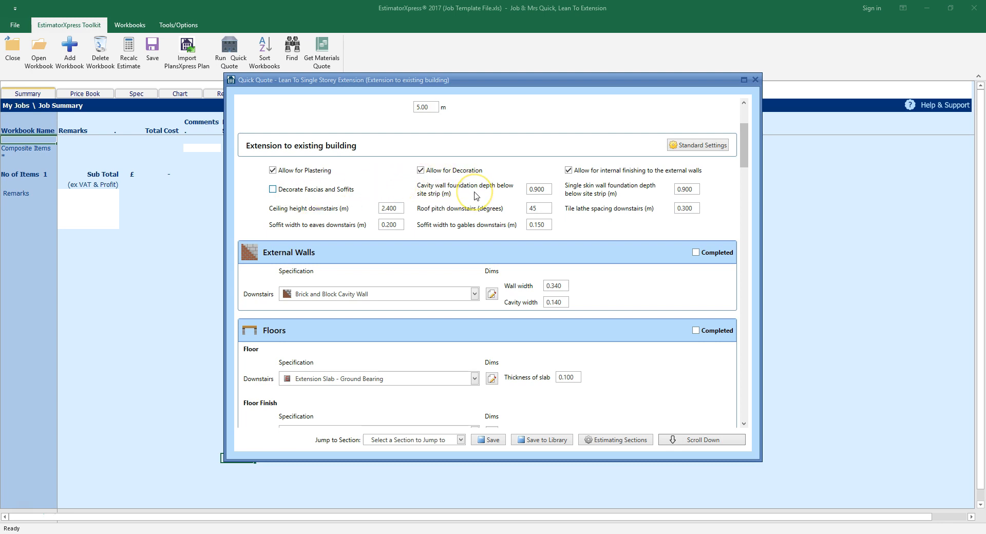
left_click(547, 189)
type("1.2")
key("Tab")
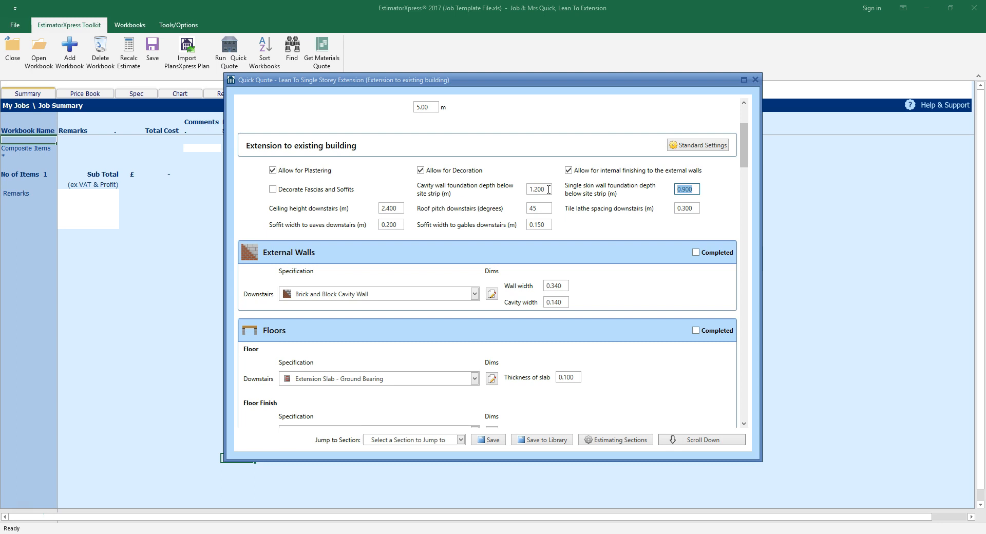
Step: Set the downstairs roof pitch to 22 degrees, keeping the default ceiling height, tile lathe spacing and soffit widths
key("Tab")
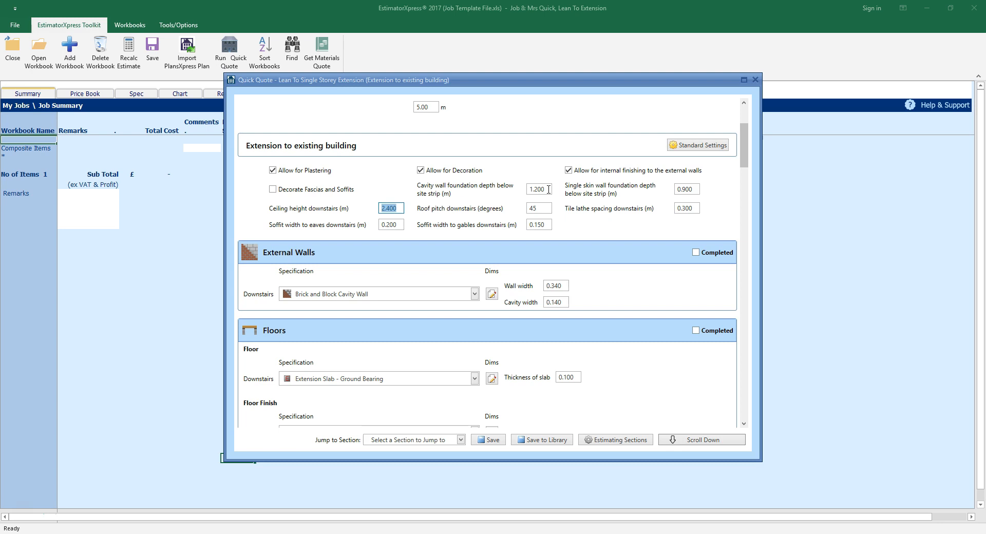
key("Tab")
type("22")
key("Tab")
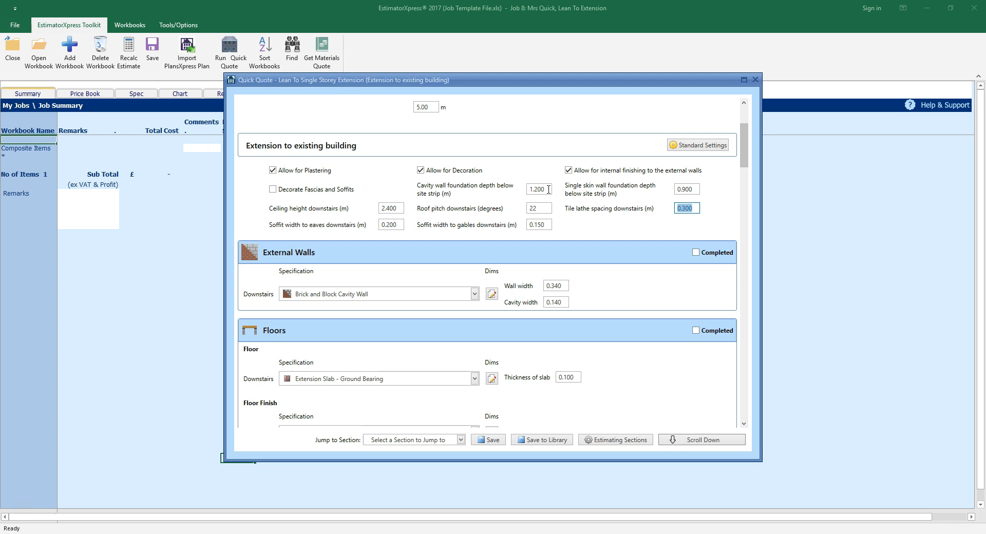
key("Tab")
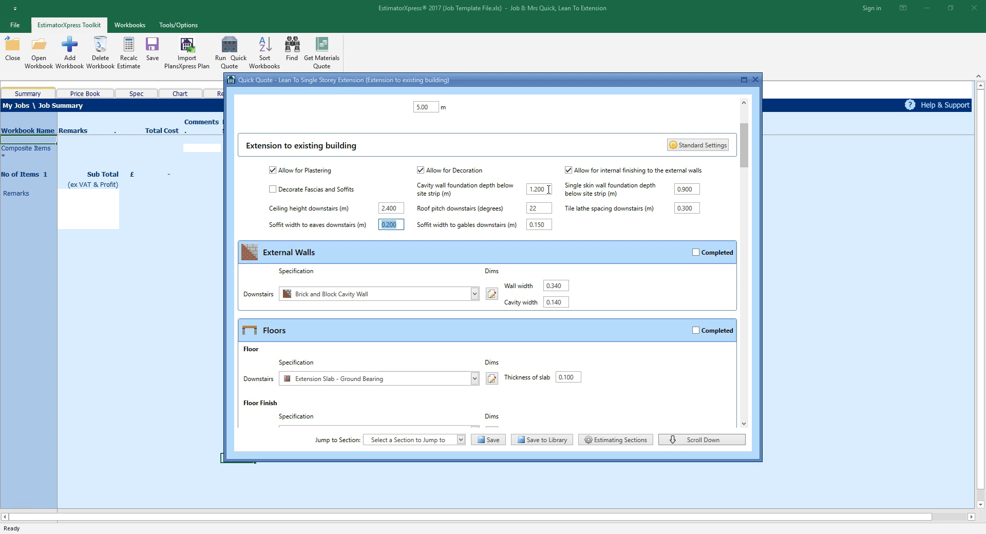
key("Tab")
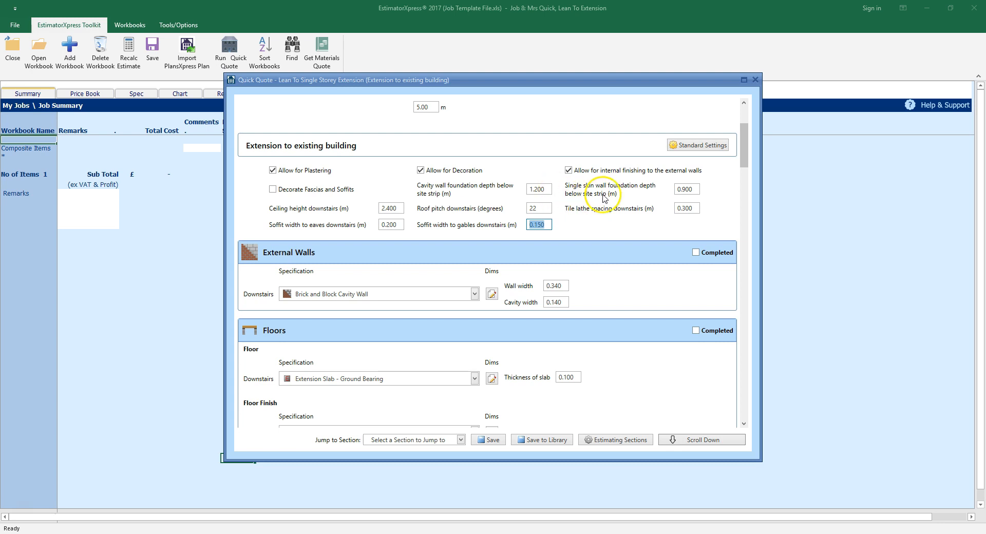
Step: Review the standard estimating settings for floors, foundations, ICF, roofs, SIPS and walls
left_click(696, 146)
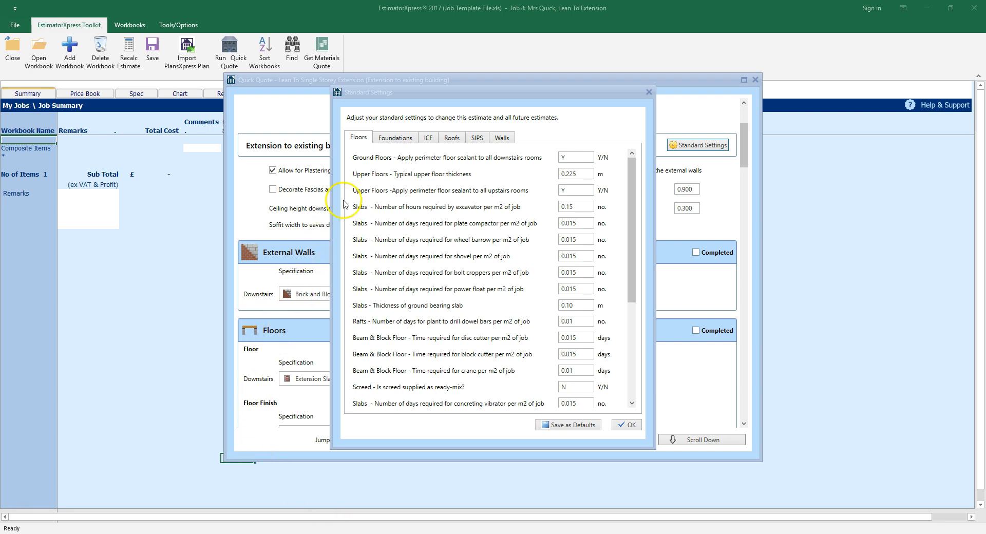
left_click(387, 143)
left_click(427, 143)
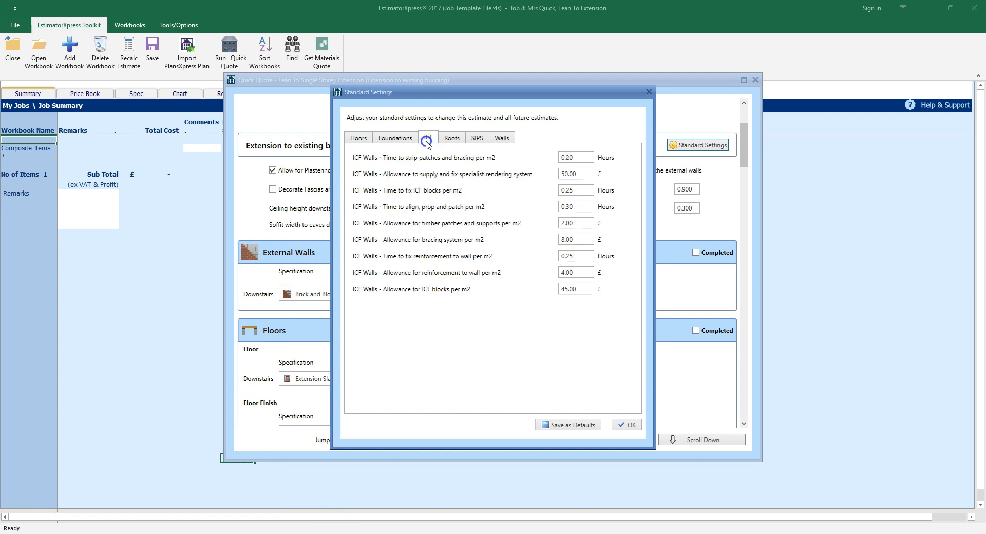
left_click(451, 138)
left_click(477, 140)
left_click(503, 139)
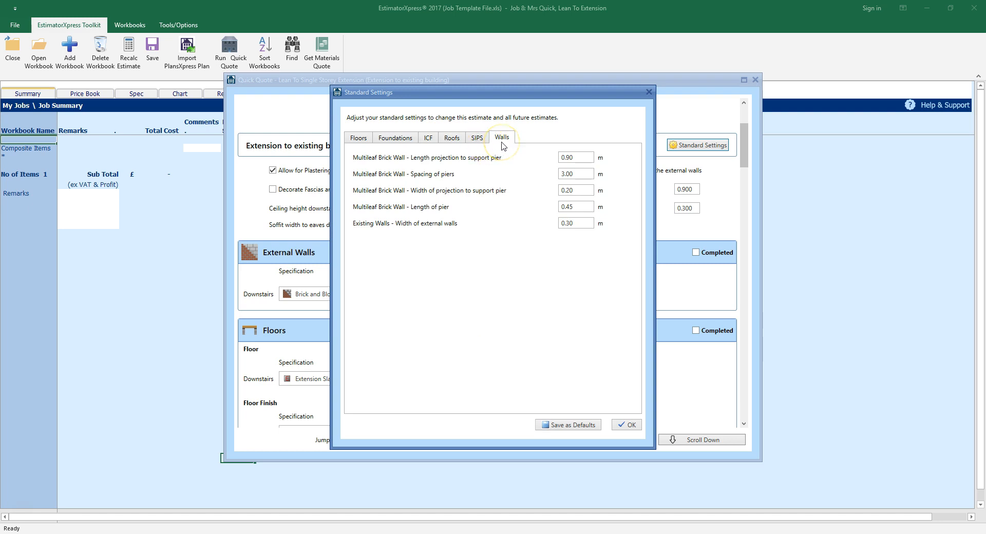
Step: Set the roof standard setting for bargeboards to gables to N
left_click(452, 139)
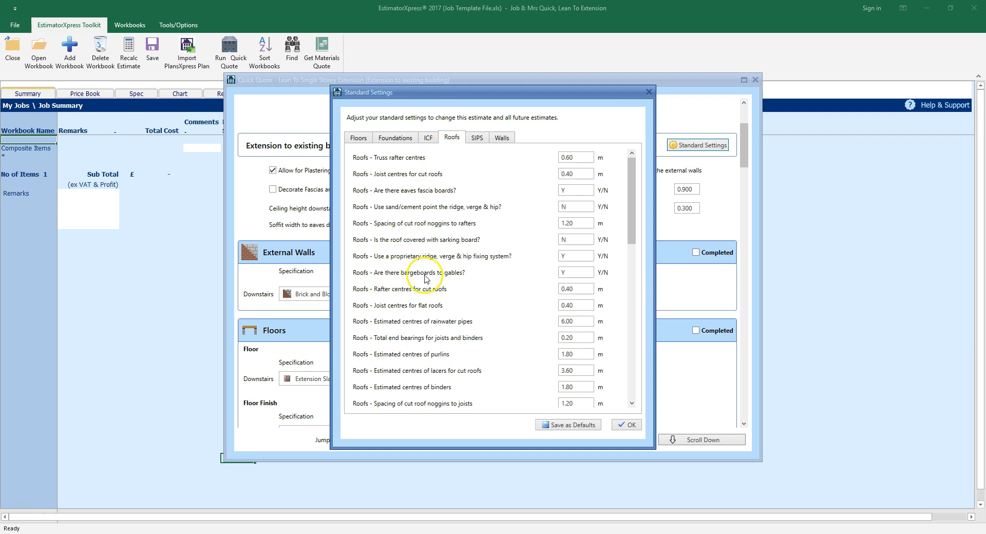
double_click(573, 273)
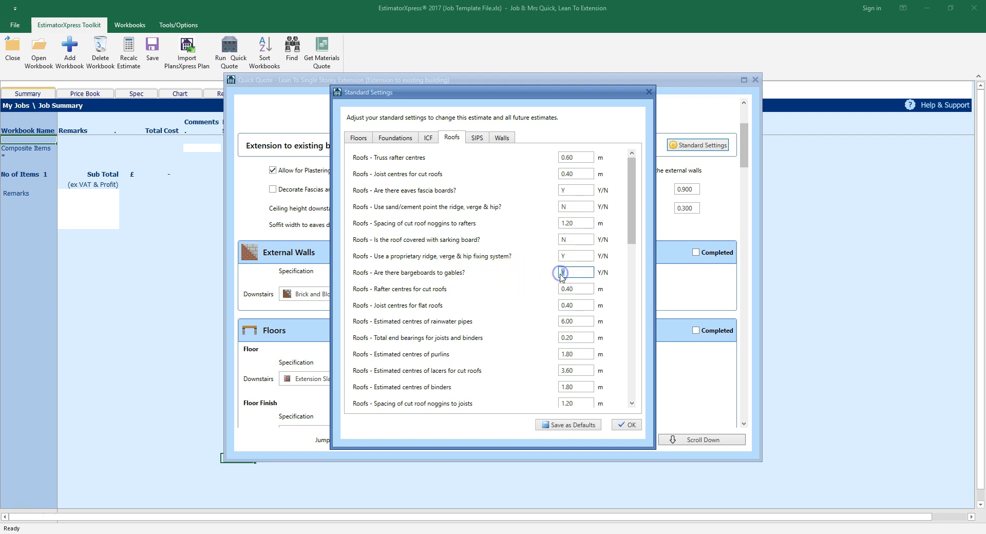
type("N")
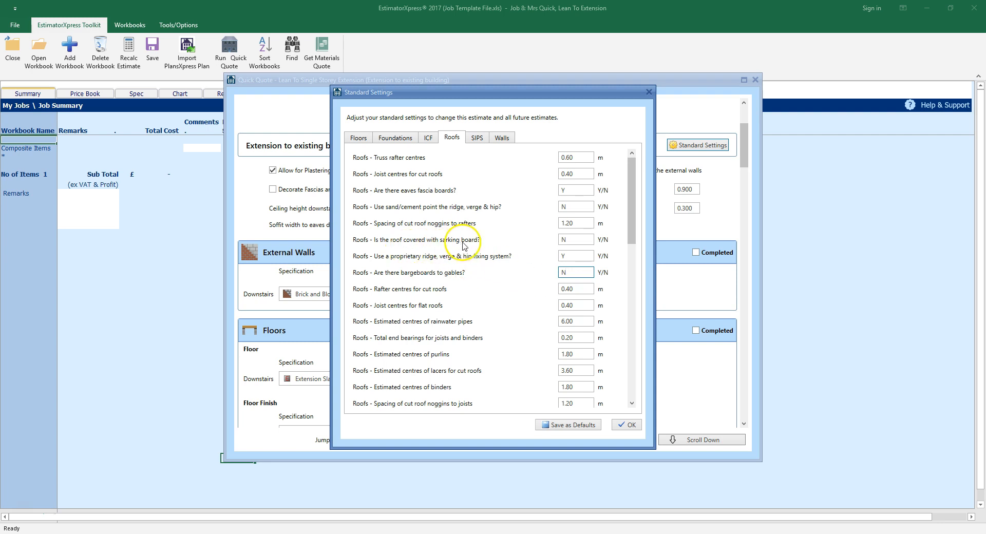
Step: Try Y for the roof sarking board standard setting and restore it to N
double_click(569, 236)
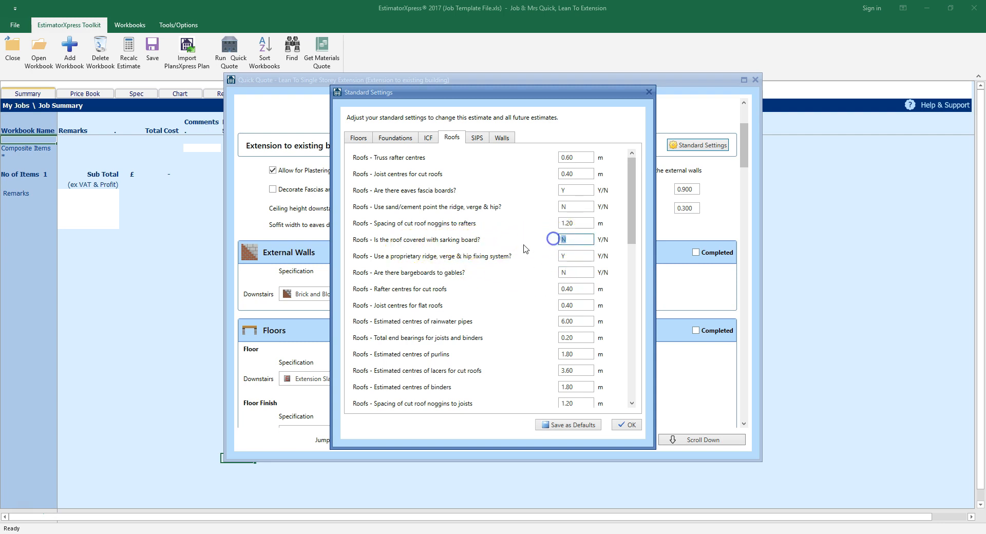
type("Y")
key("BackSpace")
type("N")
Step: Set the roof bargeboards to gables setting back to Y and accept the standard settings
left_click(563, 273)
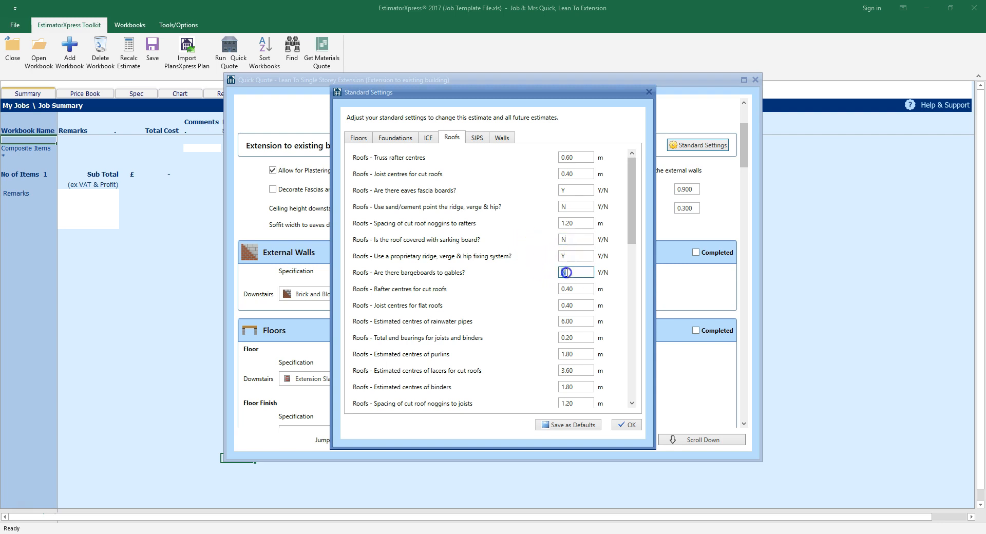
key("BackSpace")
type("Y")
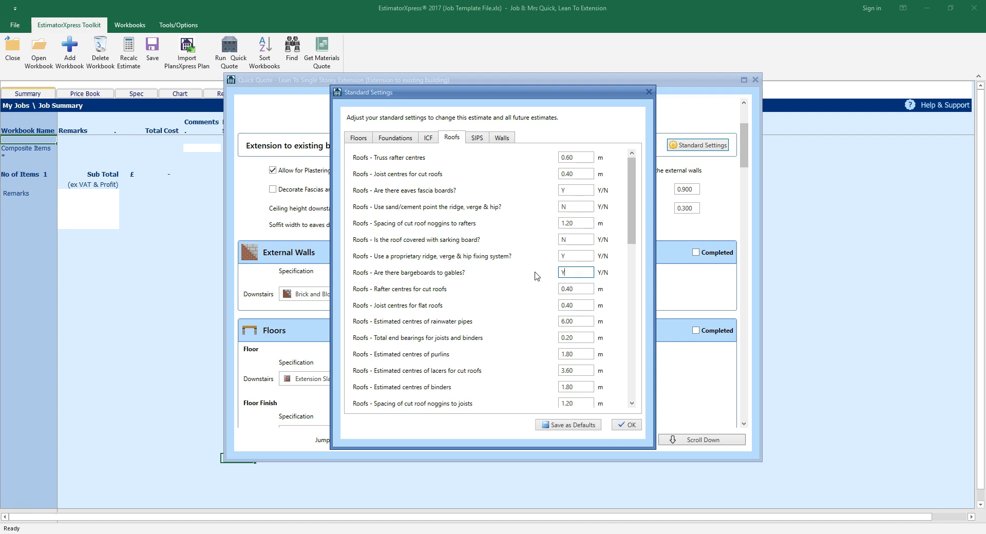
left_click(583, 428)
left_click(635, 426)
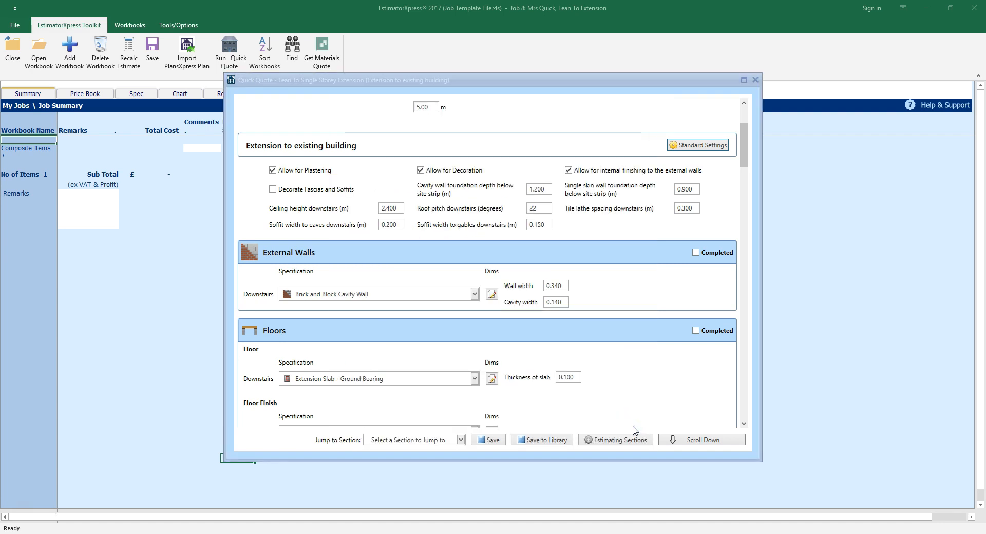
Step: Look through the available downstairs external wall specifications, keeping Brick and Block Cavity Wall
left_click(744, 157)
left_click_drag(744, 156, 747, 174)
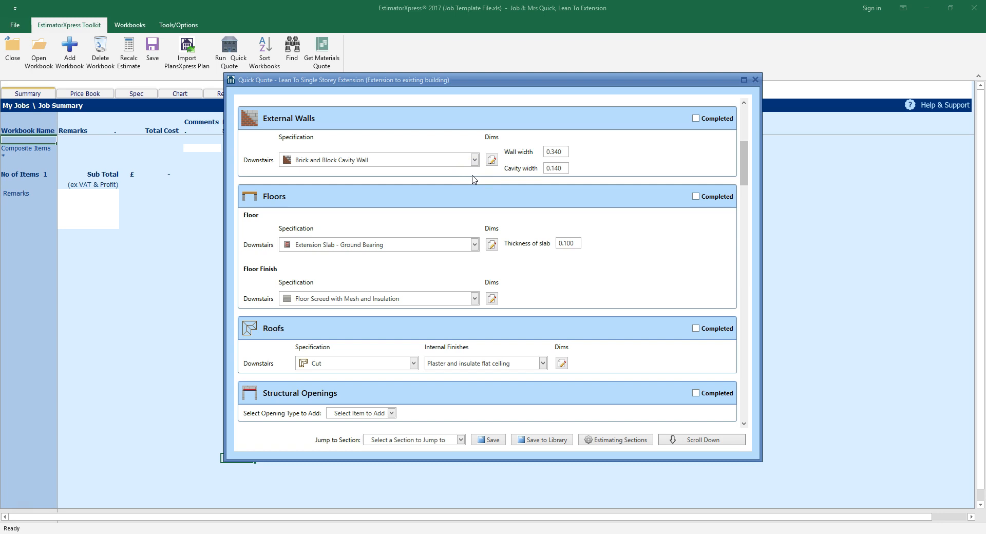
left_click(420, 163)
left_click(474, 160)
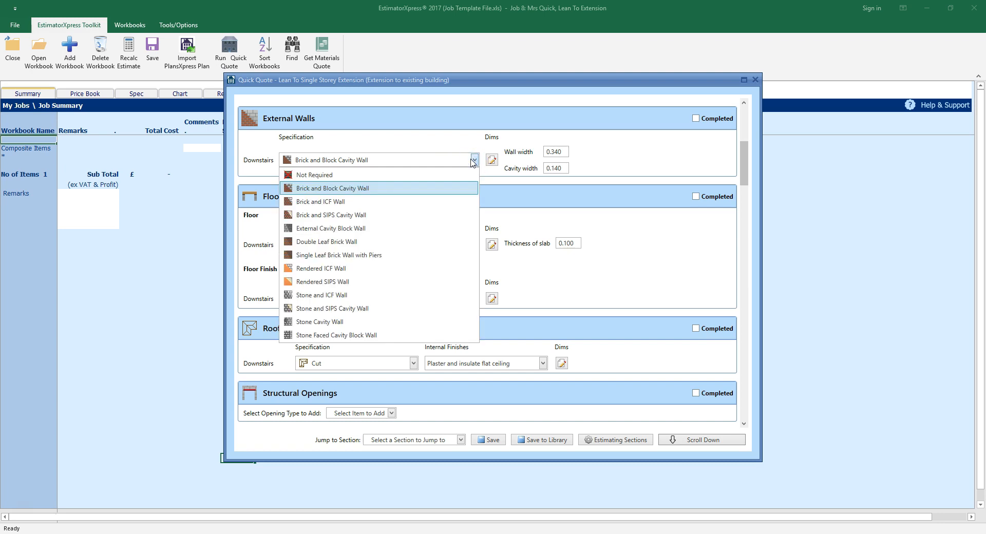
left_click(252, 173)
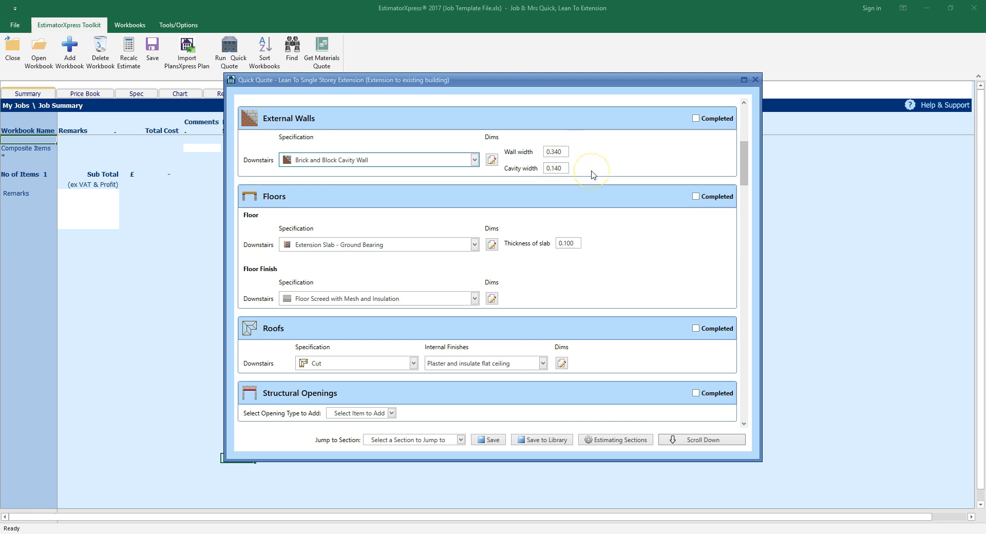
Step: Open the dimensions of the downstairs external wall and review its height, length, openings and number of identical walls
left_click(492, 161)
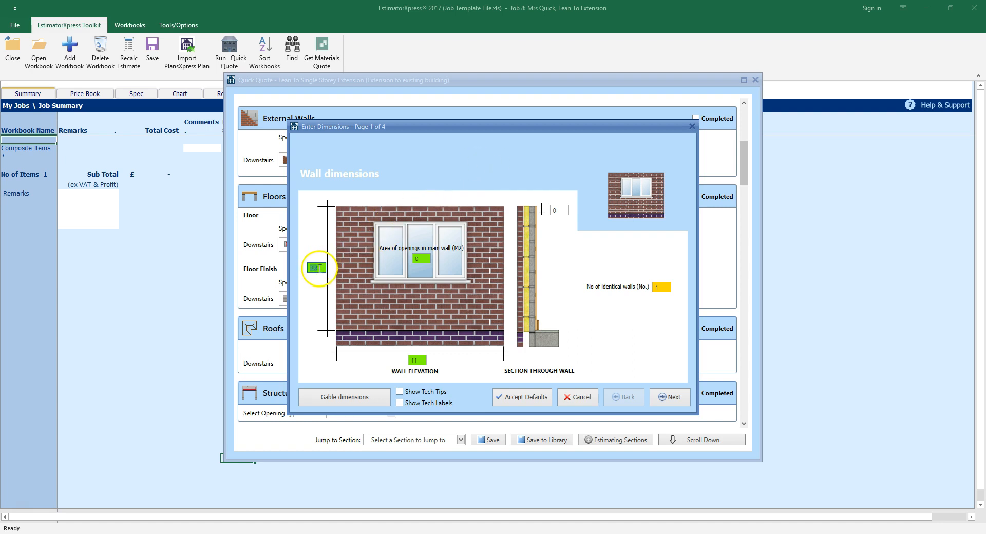
mouse_move(320, 268)
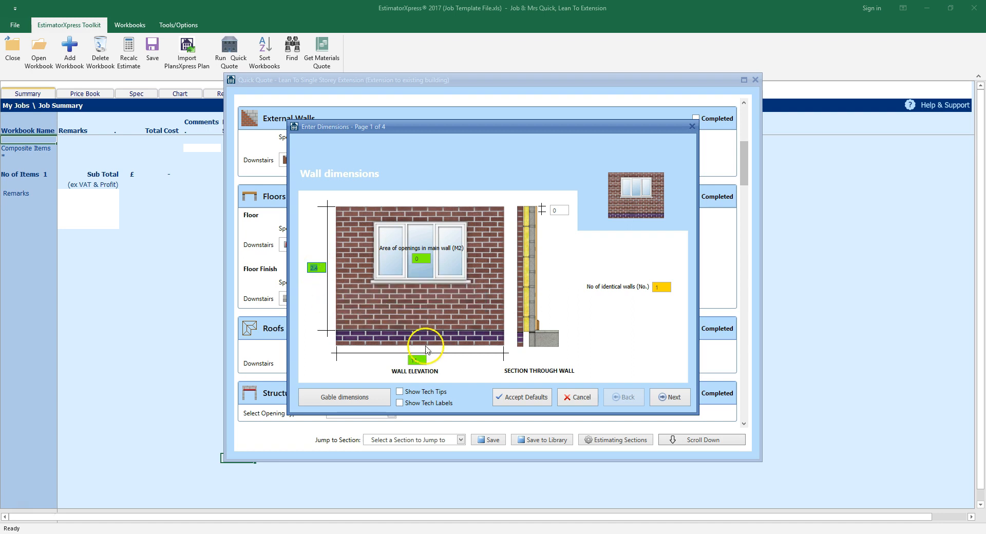
mouse_move(420, 367)
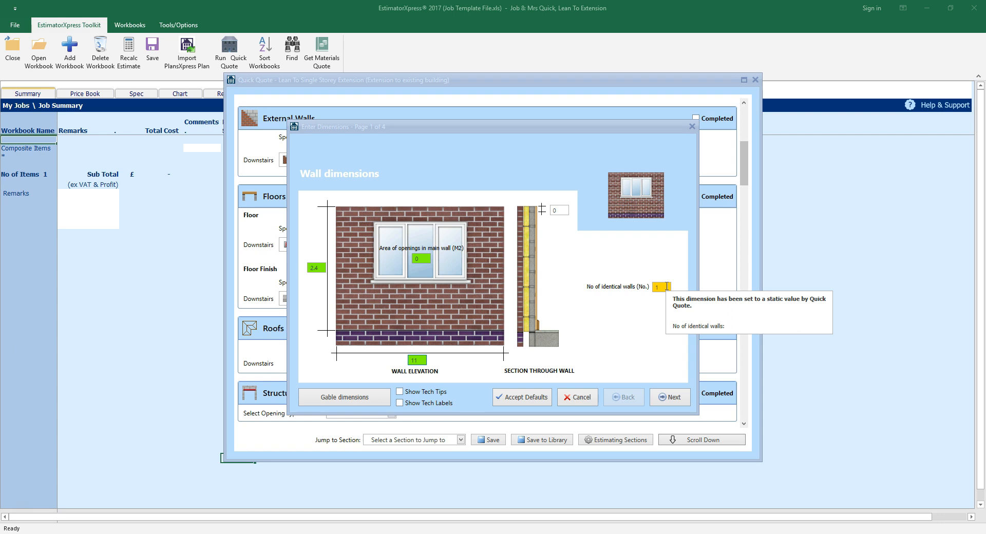
left_click(562, 211)
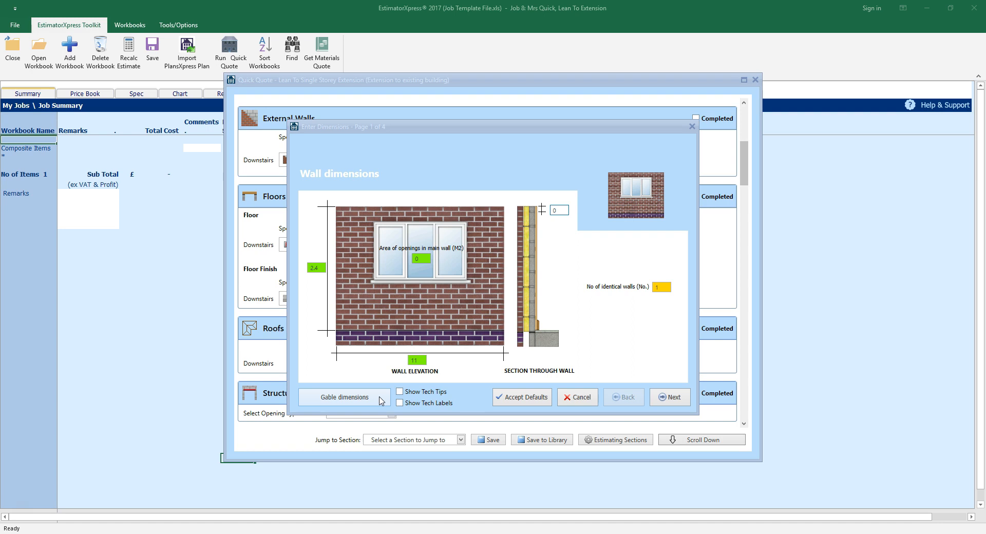
Step: Continue to the wall's foundation details and review the width, depths, plank and strut excavation and bulking values without changing them
left_click(672, 398)
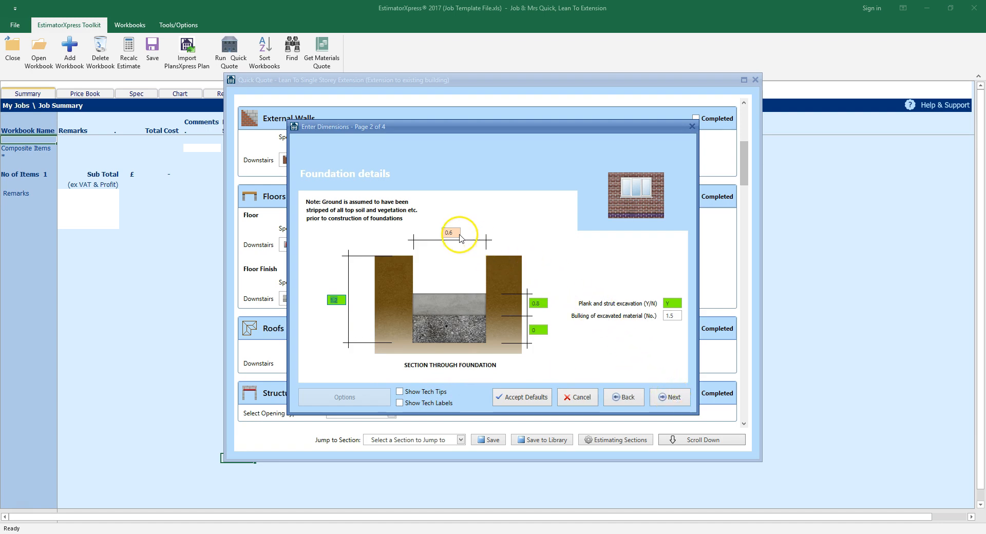
mouse_move(459, 232)
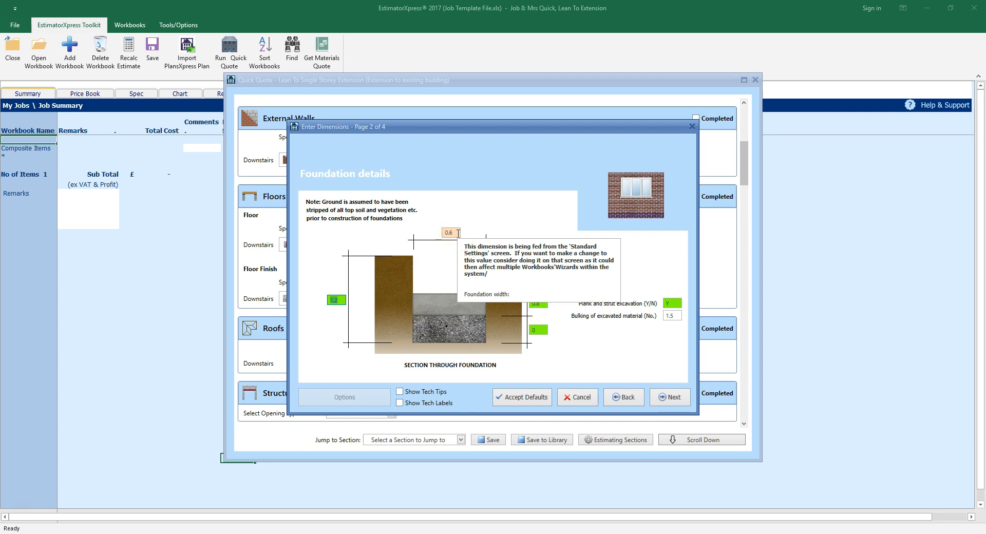
left_click(452, 256)
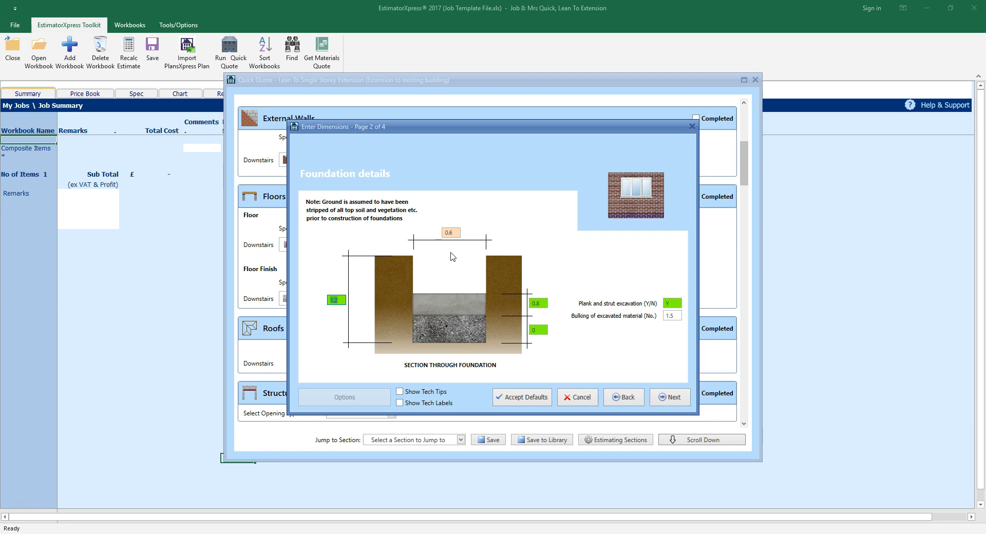
left_click(455, 233)
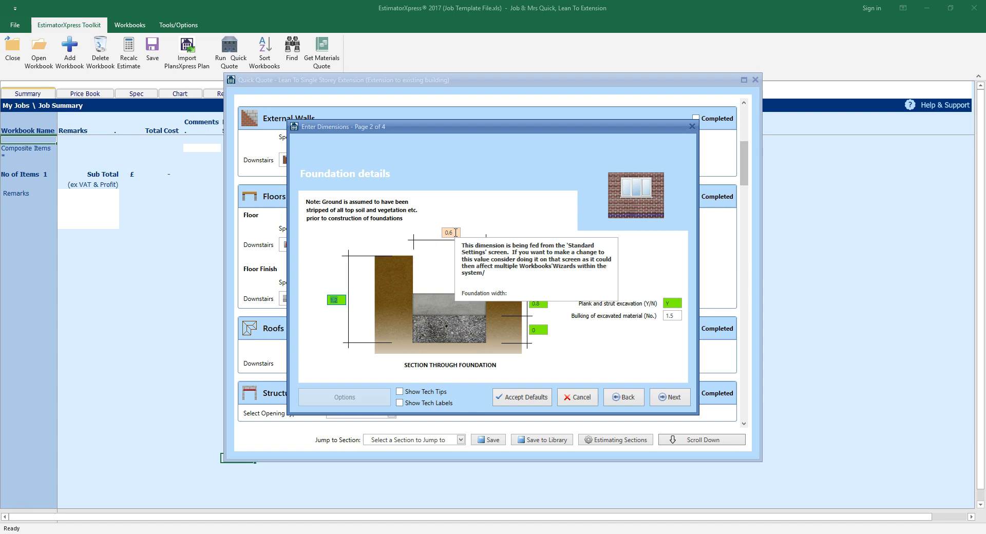
left_click(453, 233)
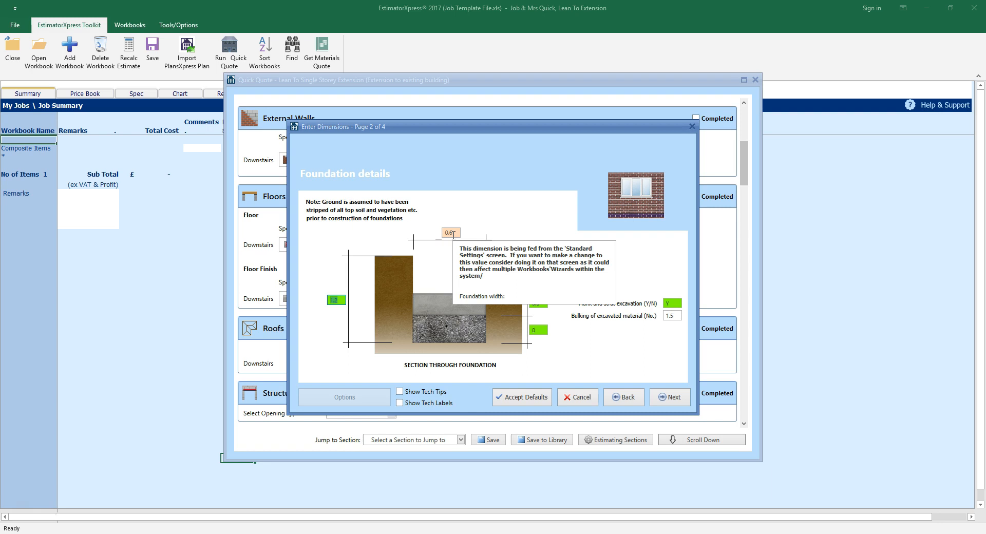
left_click(339, 300)
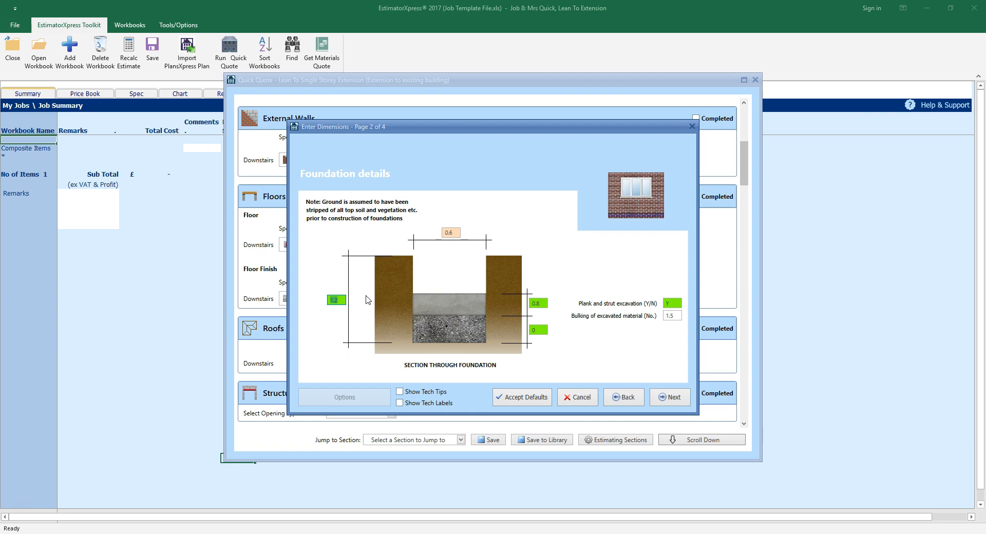
key("Tab")
key("Tab")
key("Tab")
key("Tab")
key("Tab")
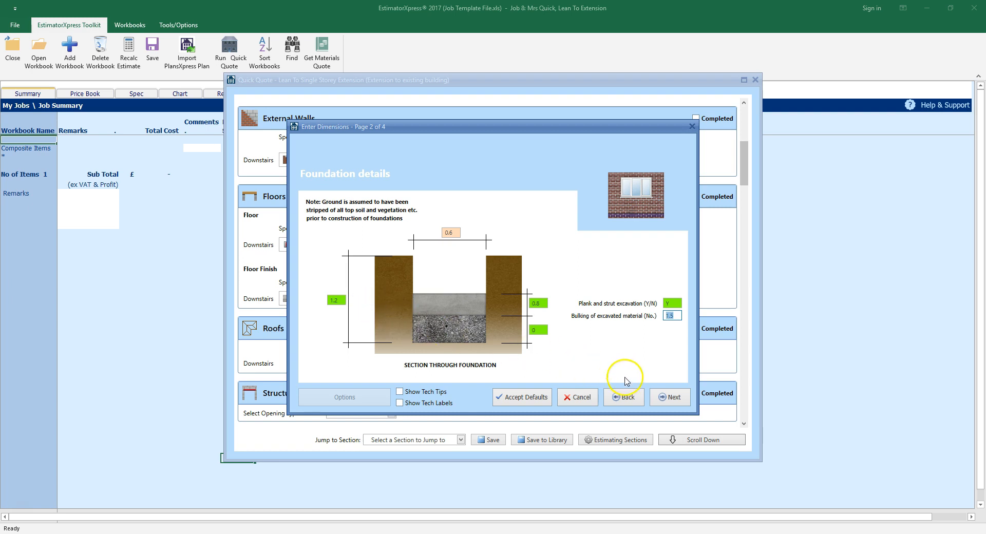
Step: Continue to the wall's footing details and turn on the technical labels and technical tips
left_click(674, 397)
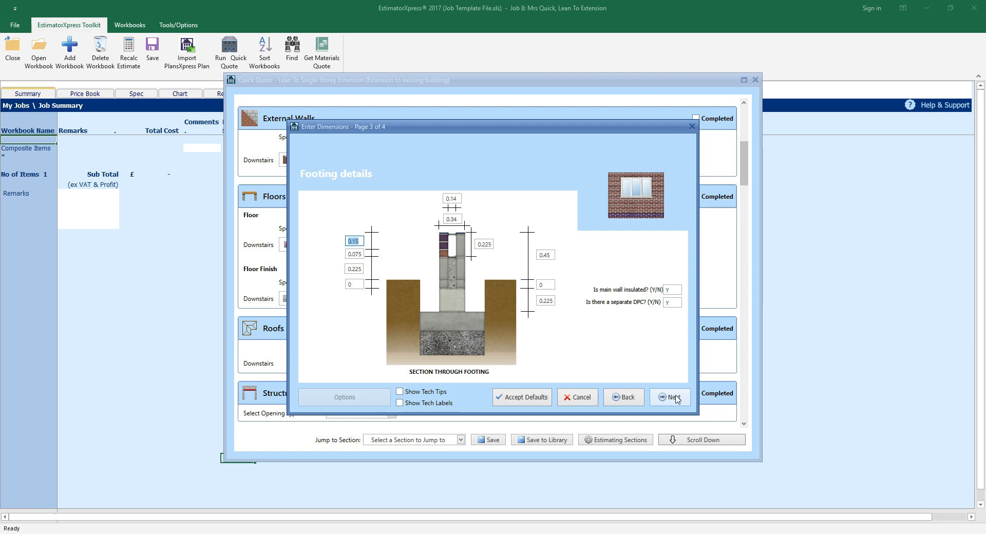
left_click(446, 405)
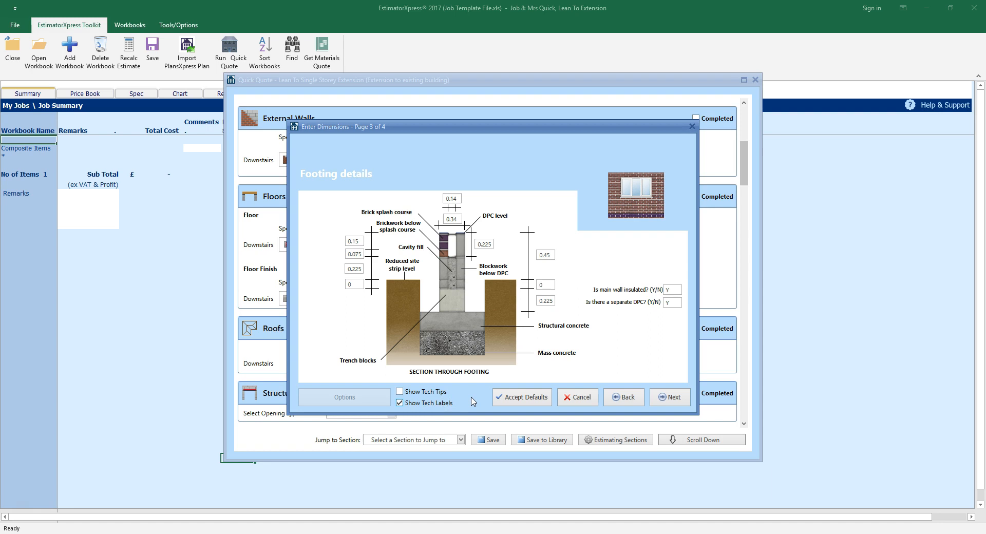
left_click(431, 390)
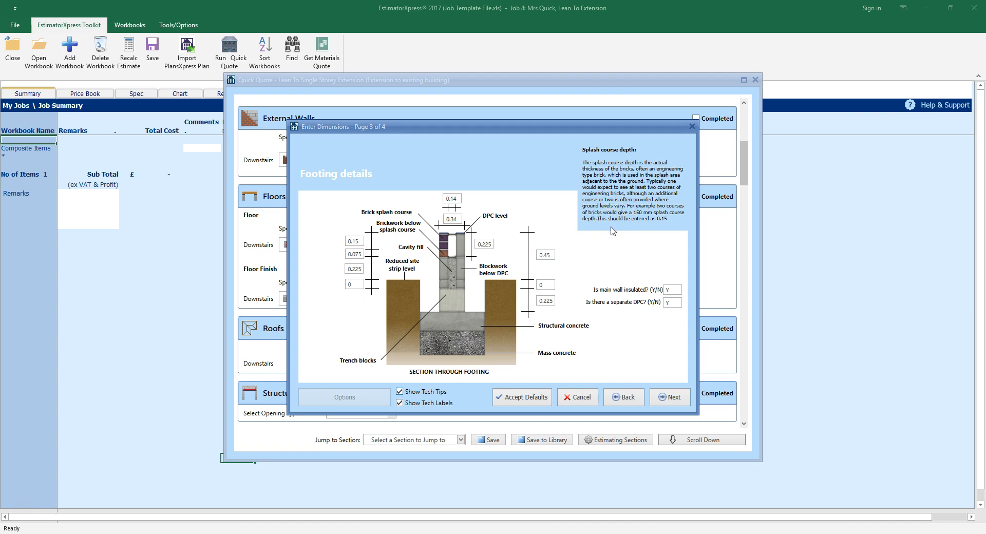
Step: Read the technical tips for the individual footing dimensions and continue to the plastering and decoration details
left_click(622, 204)
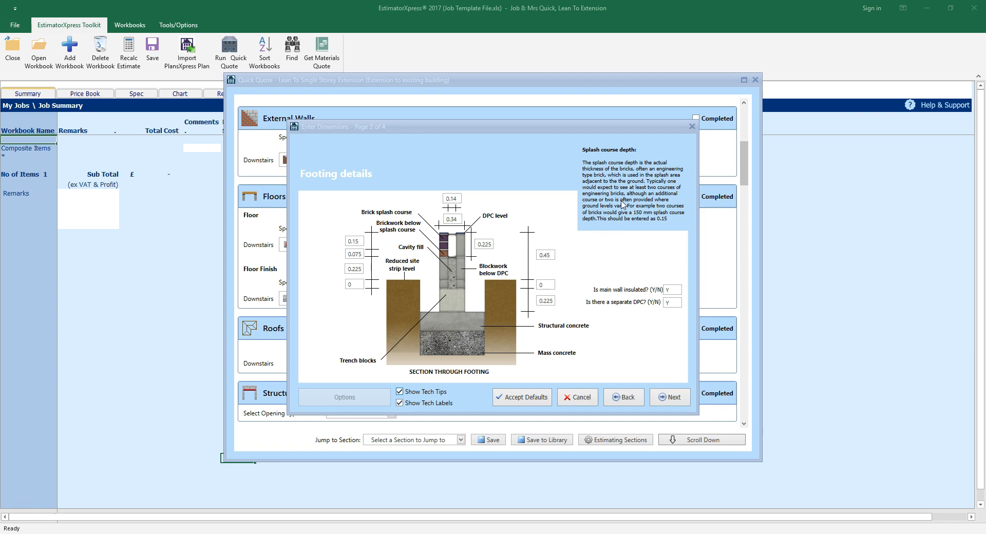
left_click(451, 198)
key("Tab")
key("Tab")
key("Tab")
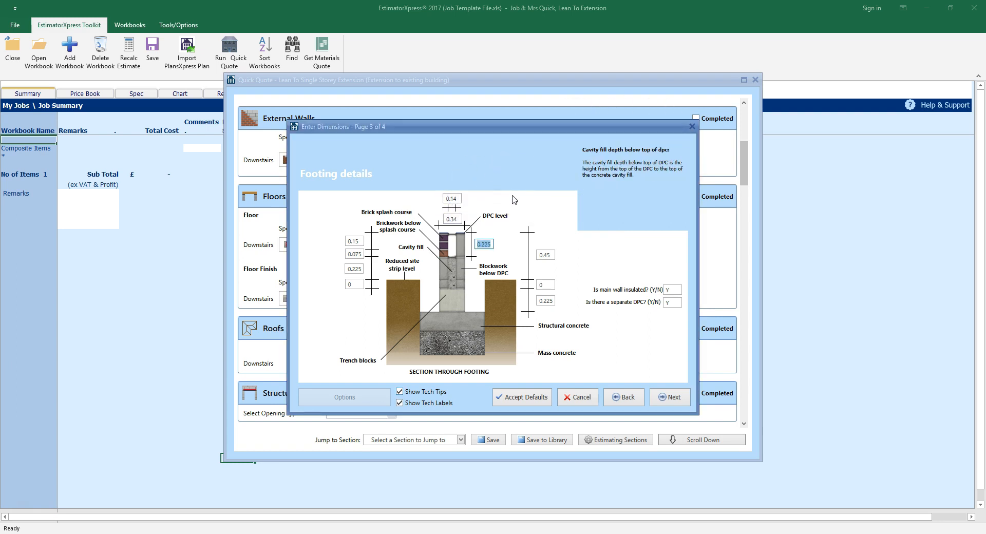
key("Tab")
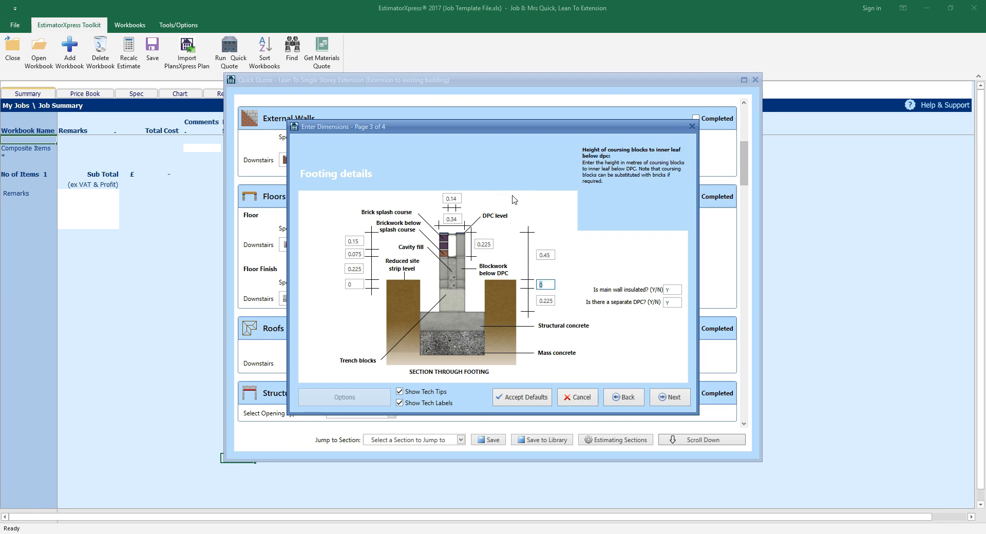
key("Tab")
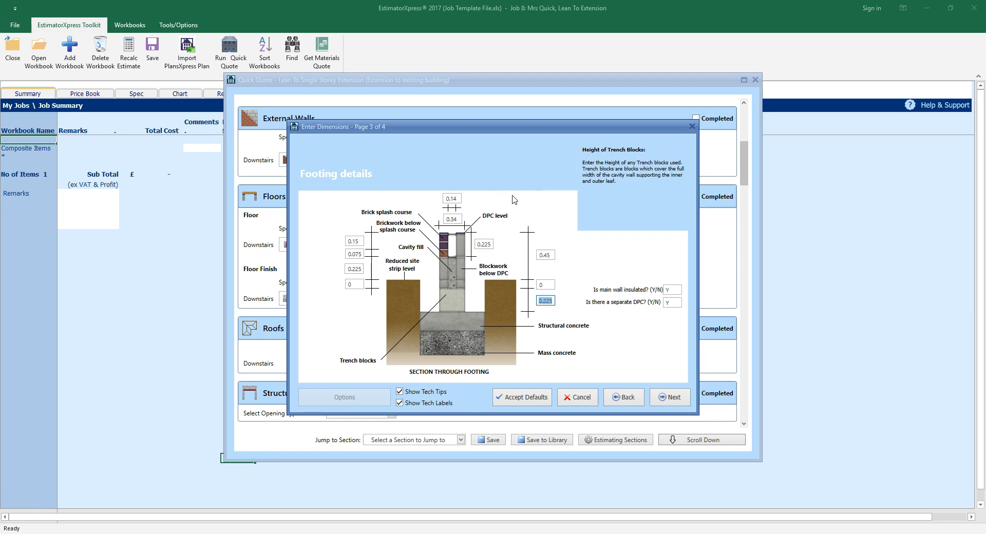
key("Tab")
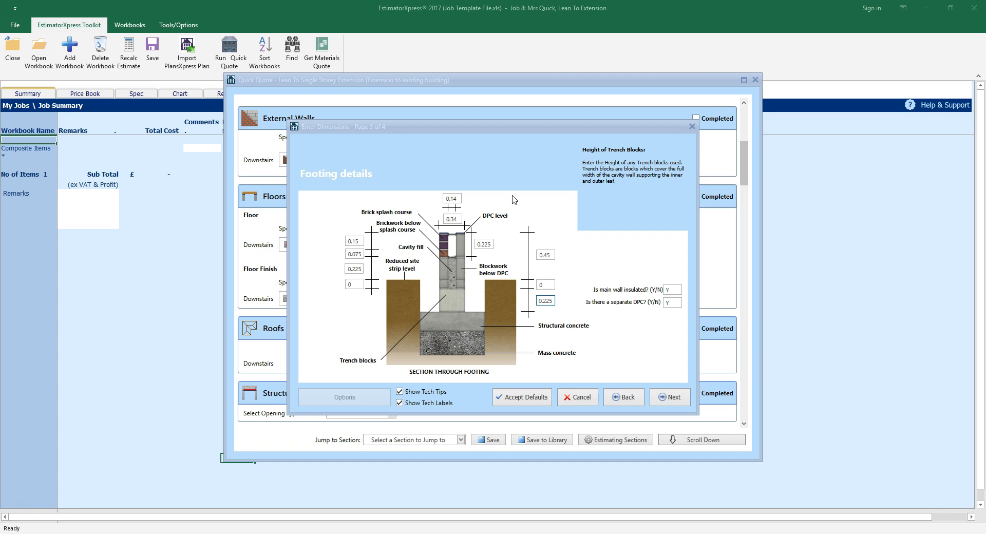
left_click(671, 398)
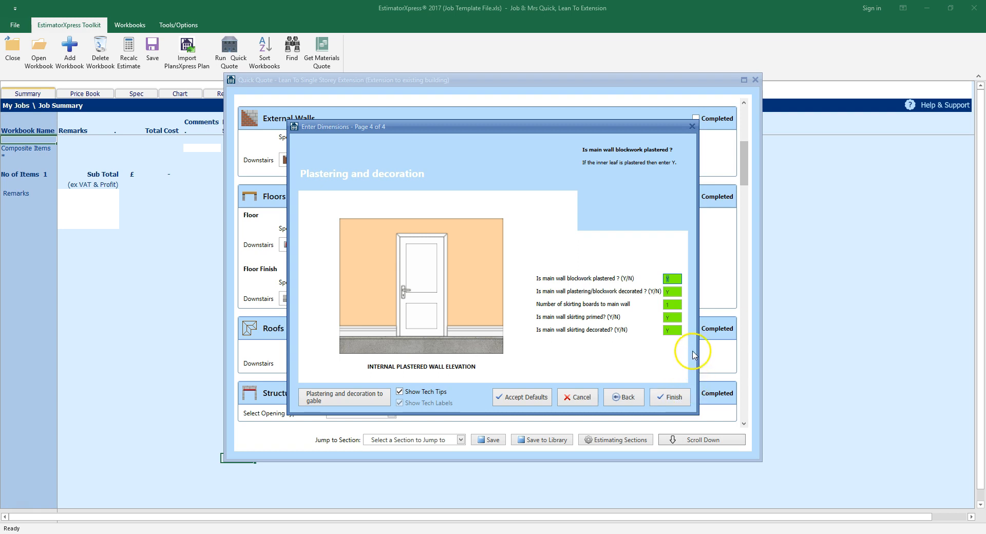
Step: Set the number of skirting boards to the main wall to 0
mouse_move(679, 280)
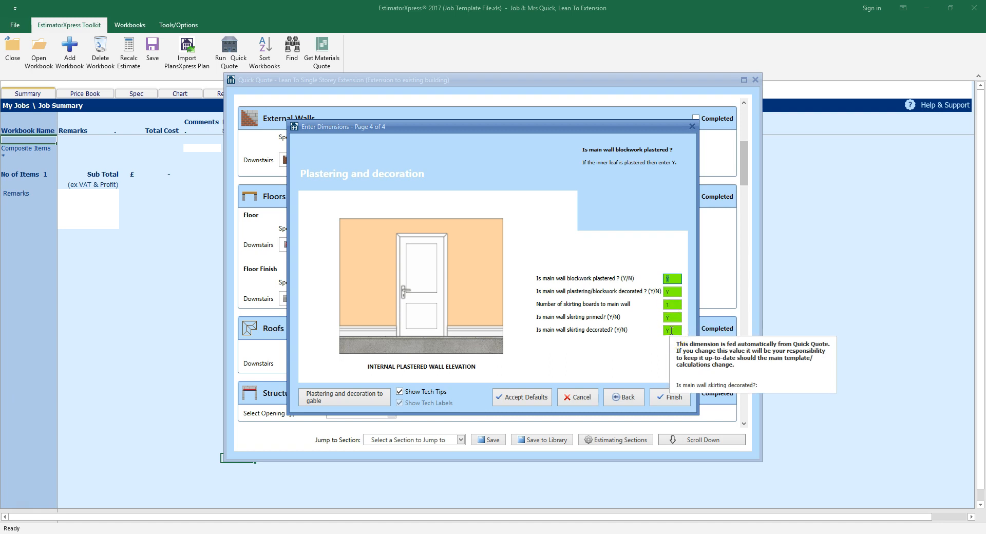
left_click(674, 306)
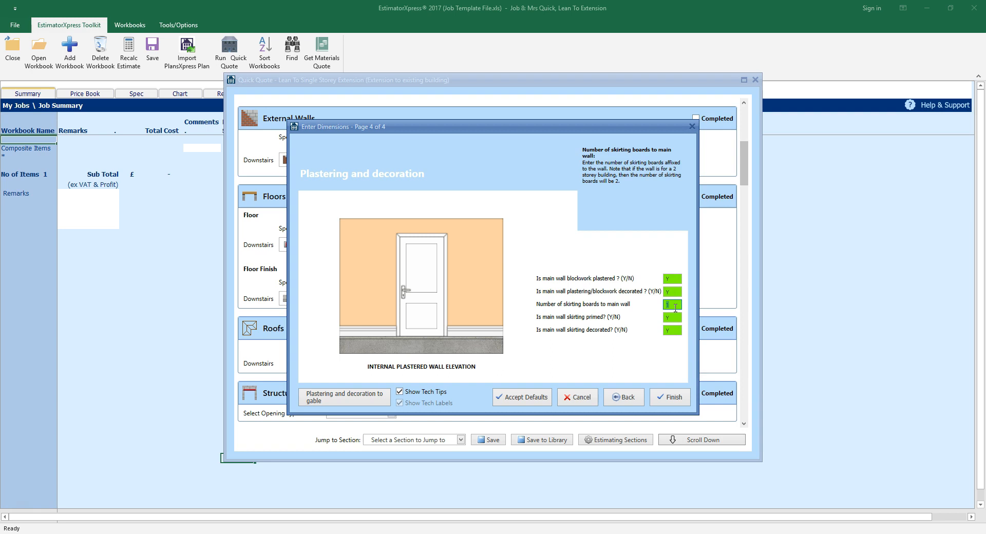
type("0")
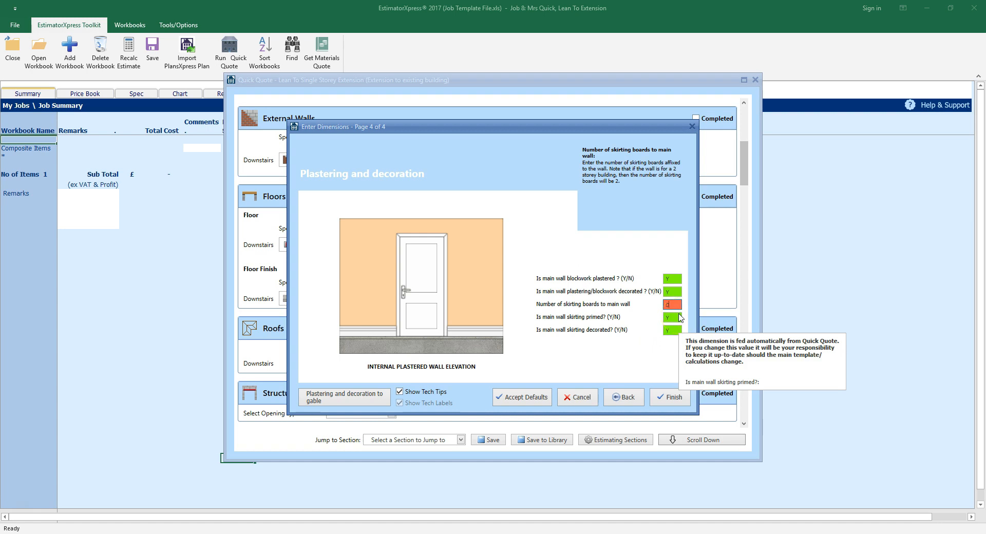
Step: Set the number of skirting boards to the main wall to 1 and finish the external wall dimensions
left_click(663, 304)
type("1")
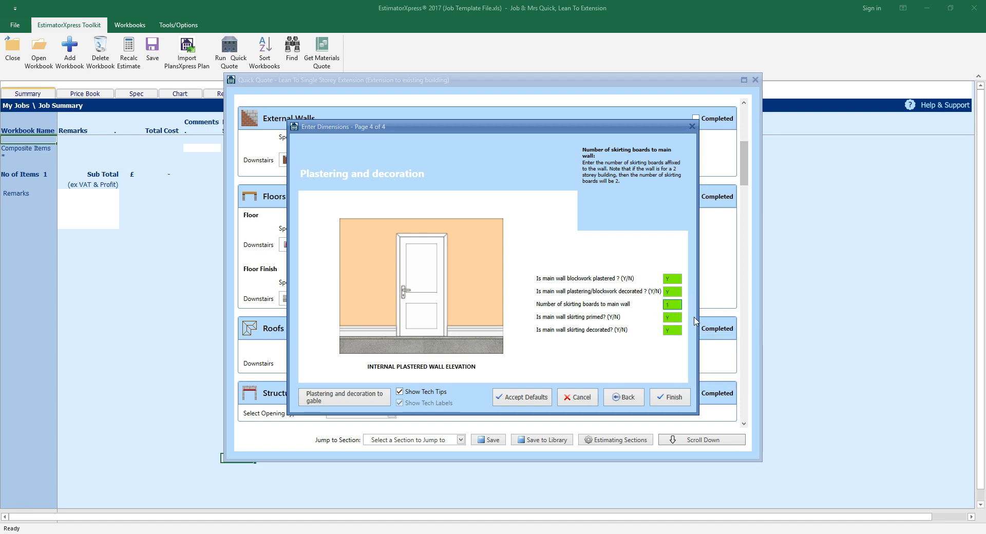
left_click(673, 397)
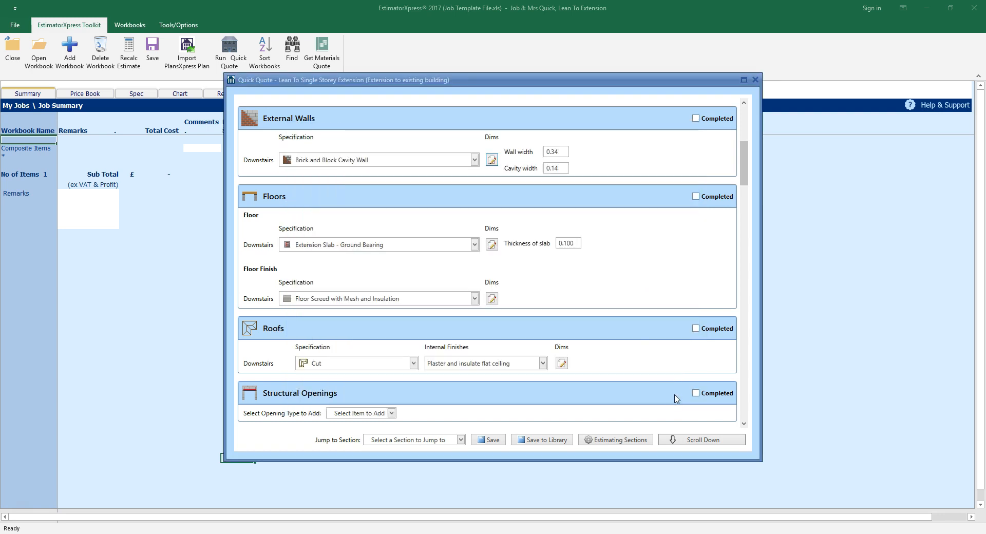
Step: Mark the External Walls section as completed so that it collapses
left_click(696, 119)
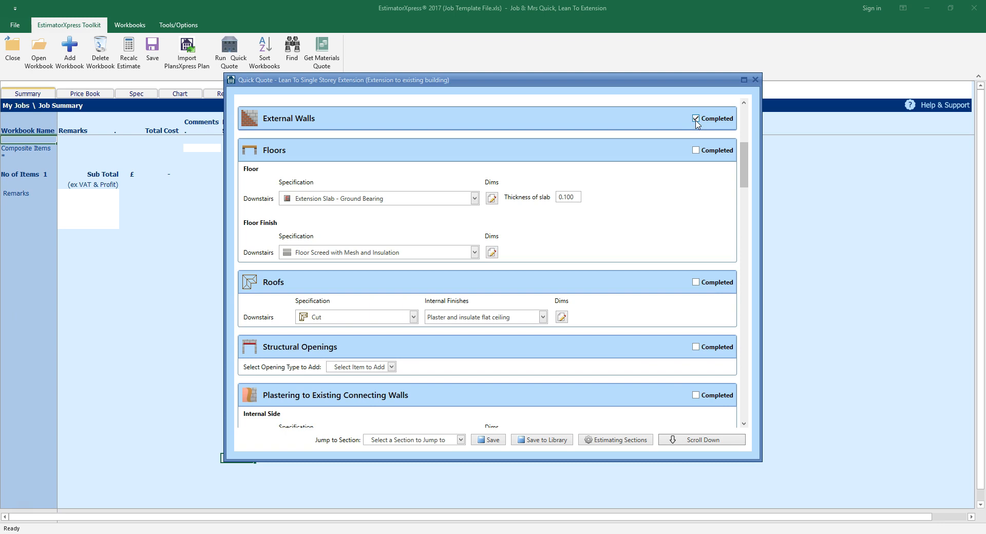
left_click(696, 119)
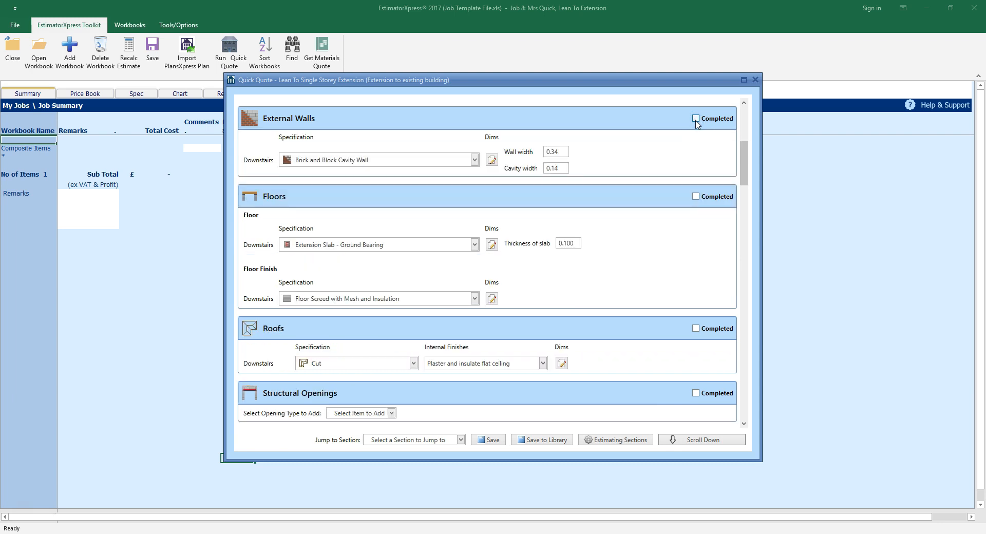
left_click(696, 119)
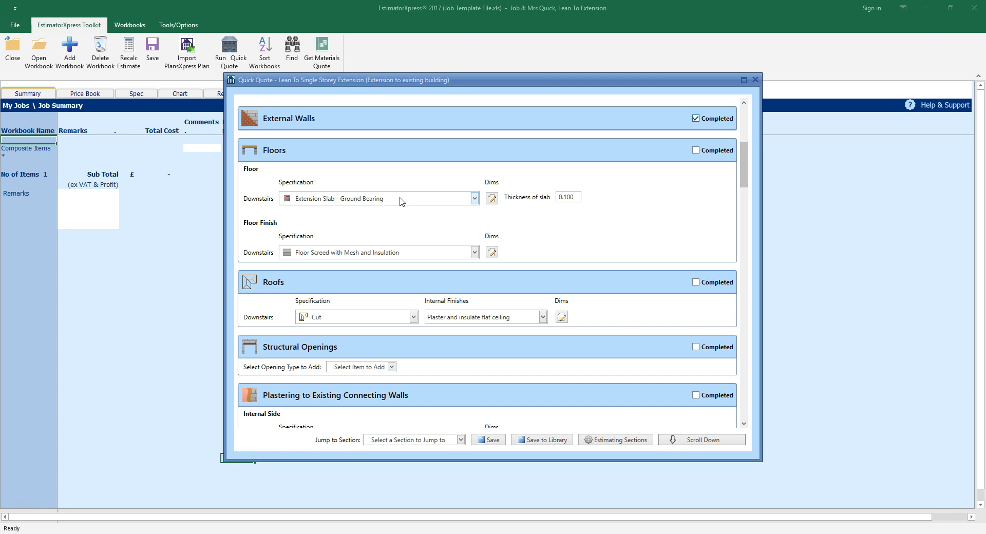
Step: Set the downstairs floor specification to Extension Slab - Ground Bearing & Insulated with a slab thickness of 0.15
left_click(401, 202)
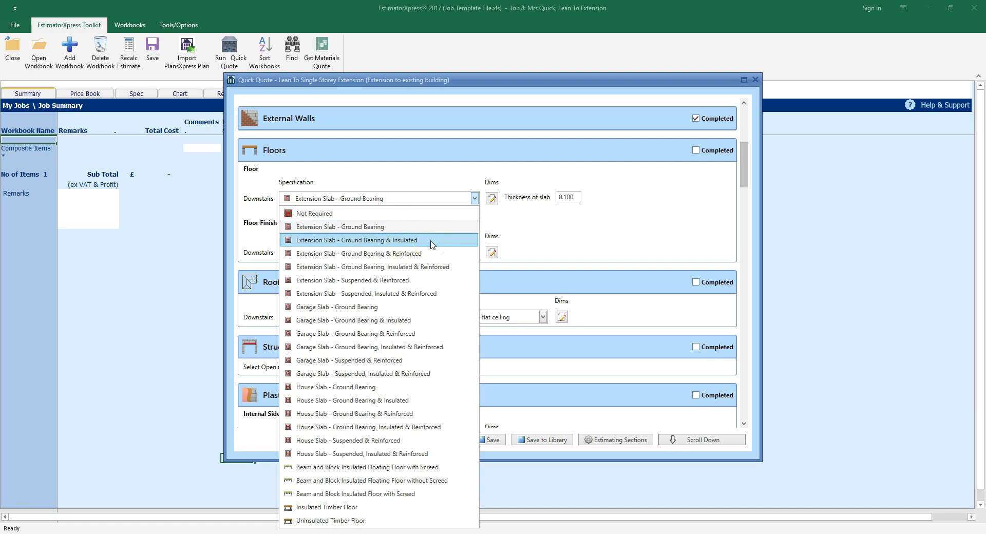
left_click(431, 244)
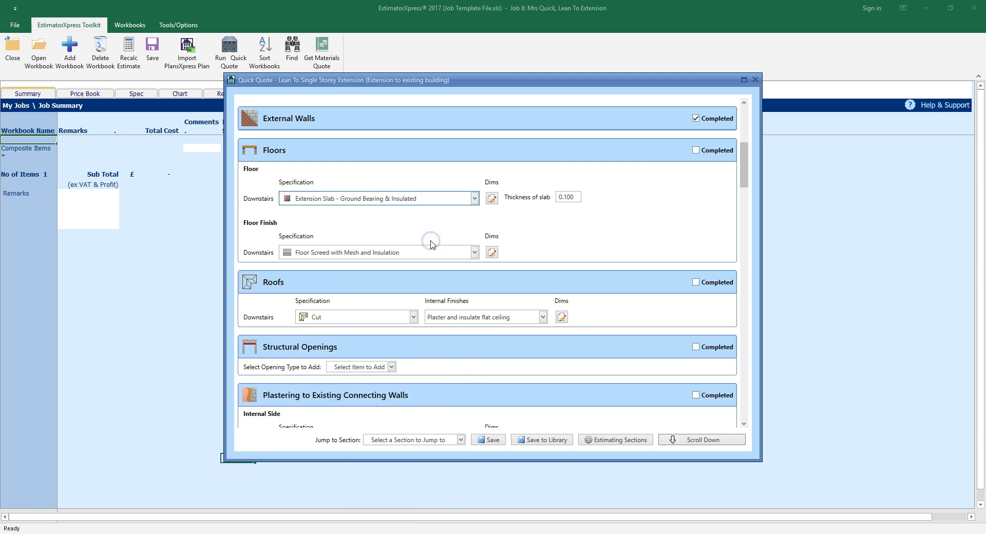
left_click(571, 197)
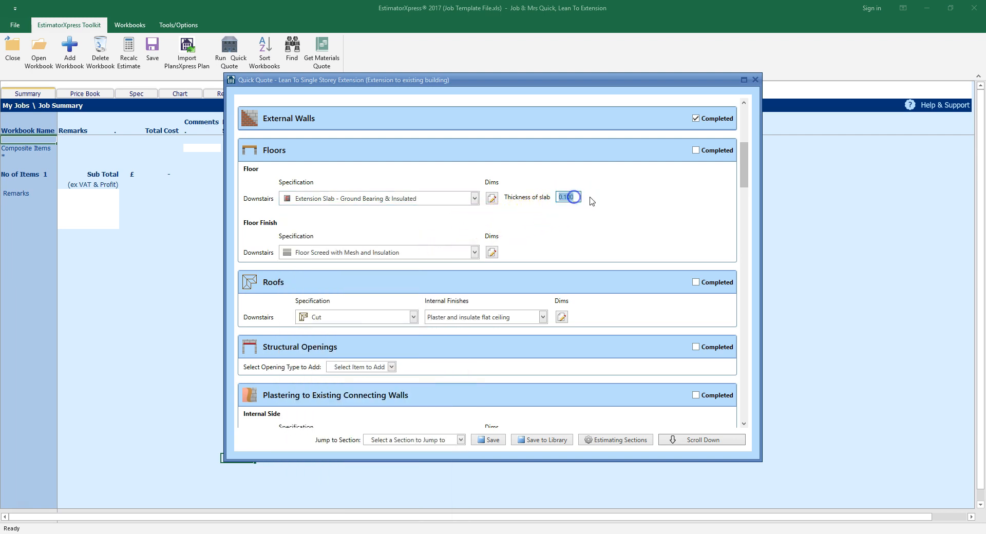
type("0.15")
Step: Go through the slab's preparation, detail and plant dimensions, accept them and mark the Floors section as completed
left_click(491, 199)
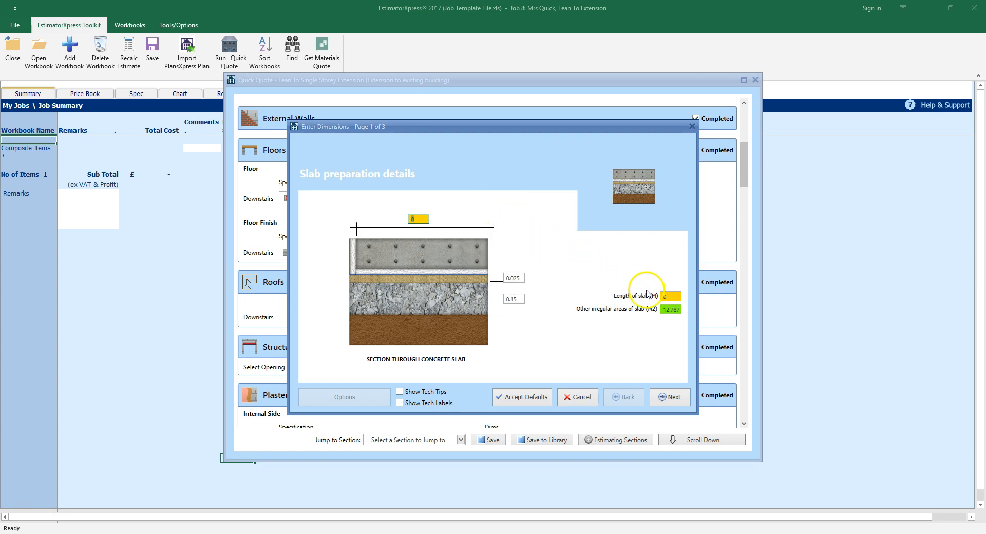
mouse_move(676, 315)
left_click(684, 399)
left_click(677, 396)
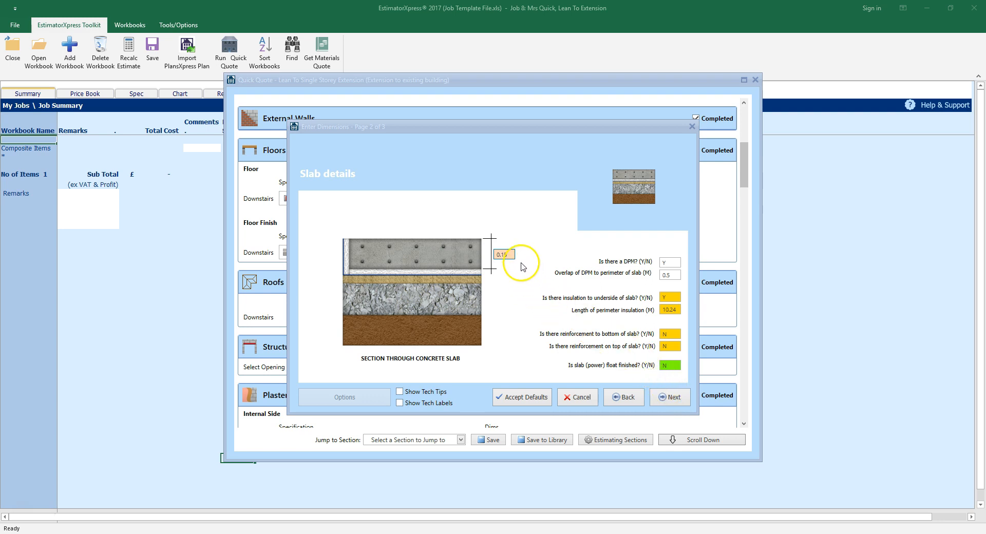
mouse_move(514, 258)
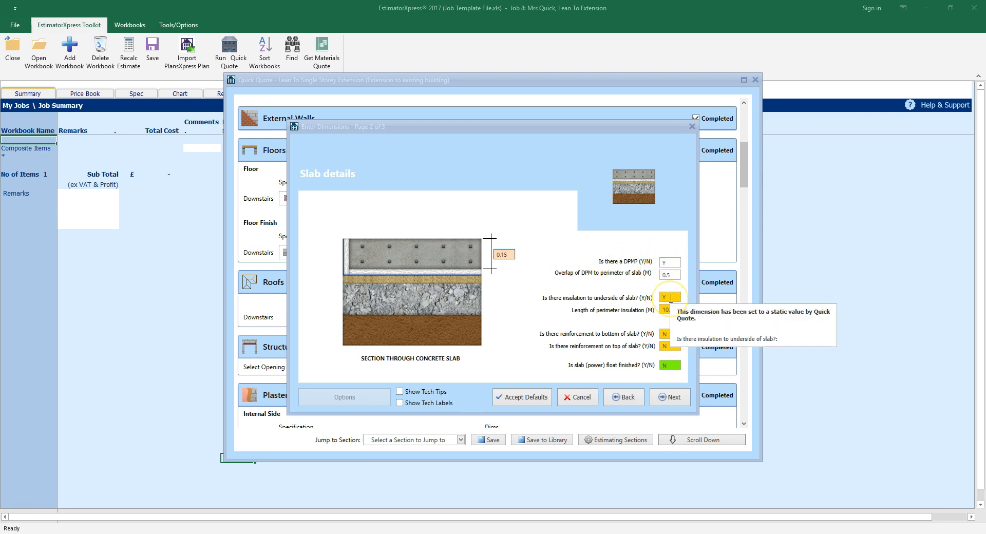
left_click(675, 334)
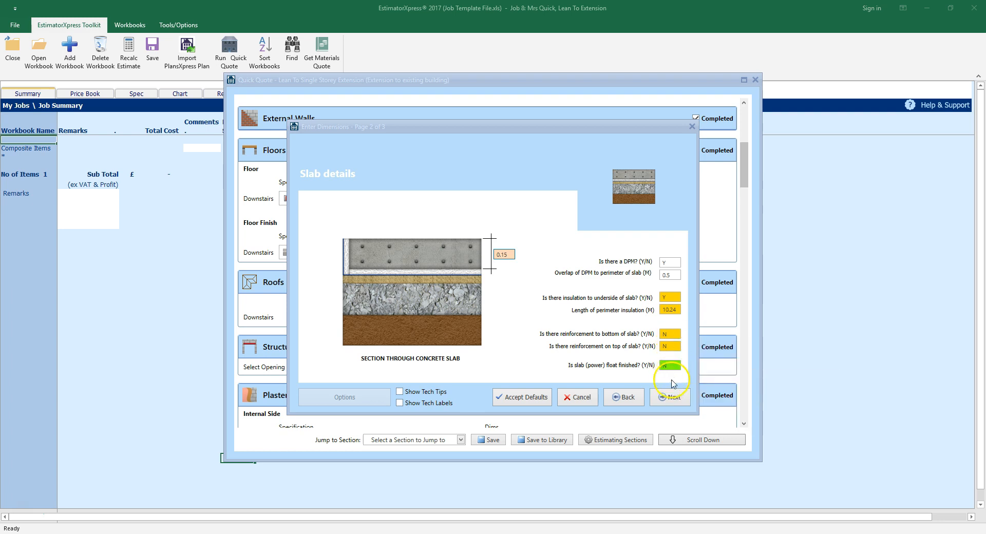
left_click(672, 397)
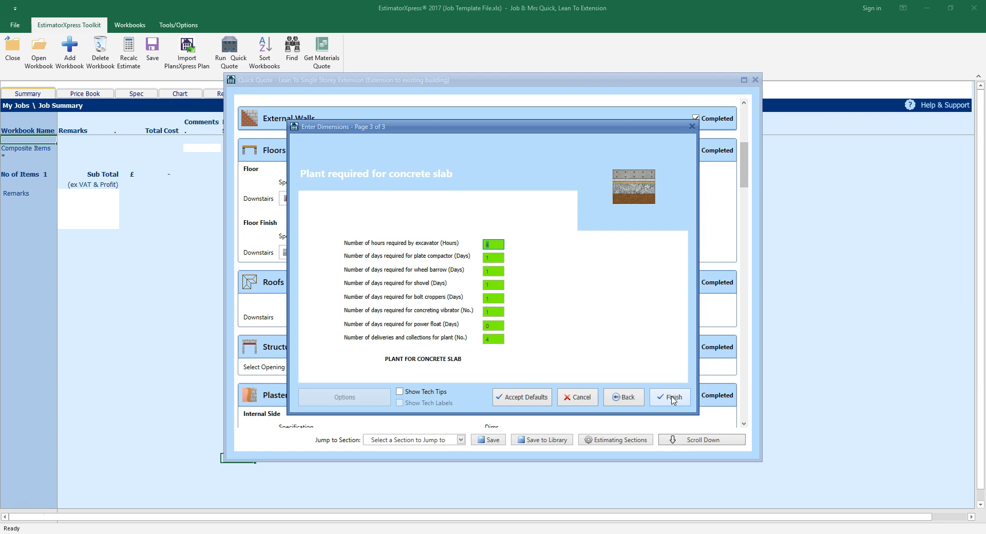
left_click(673, 399)
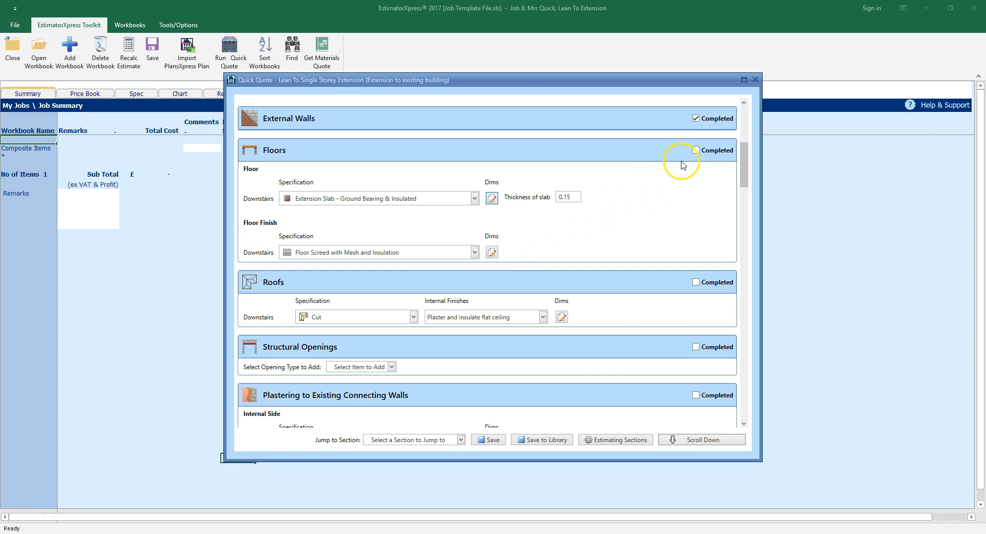
left_click(696, 149)
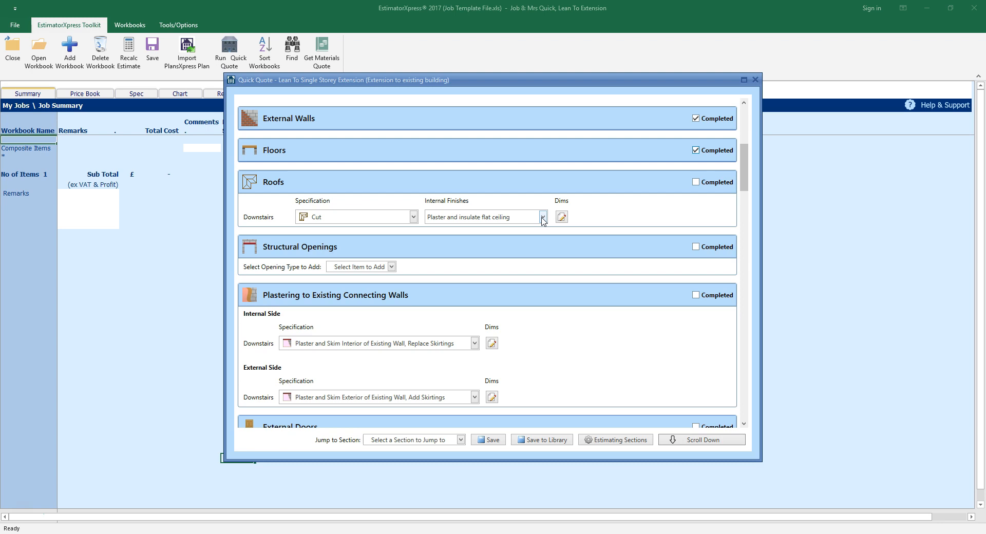
Step: Set the downstairs roof's internal finishes to Plaster and insulate rafters and open the roof dimensions
left_click(542, 218)
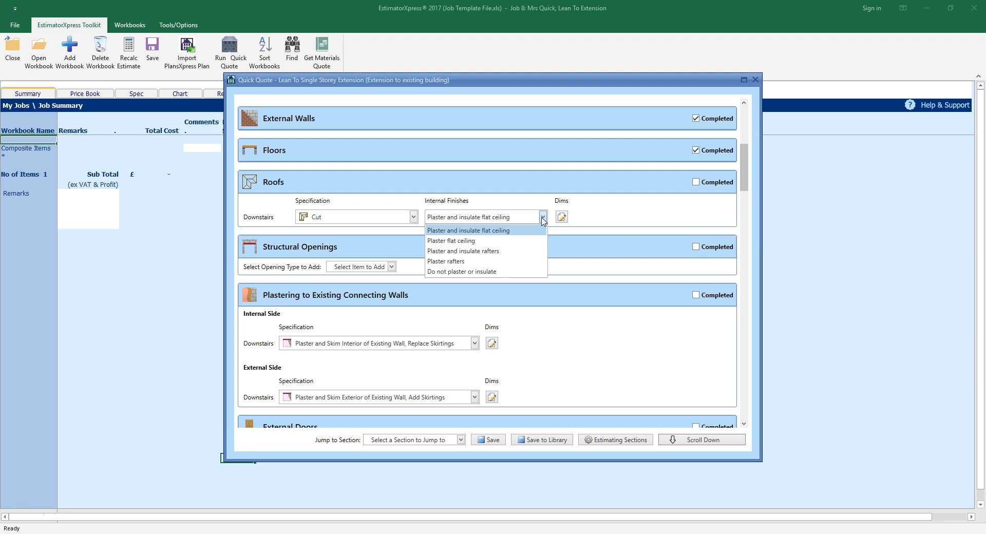
left_click(500, 252)
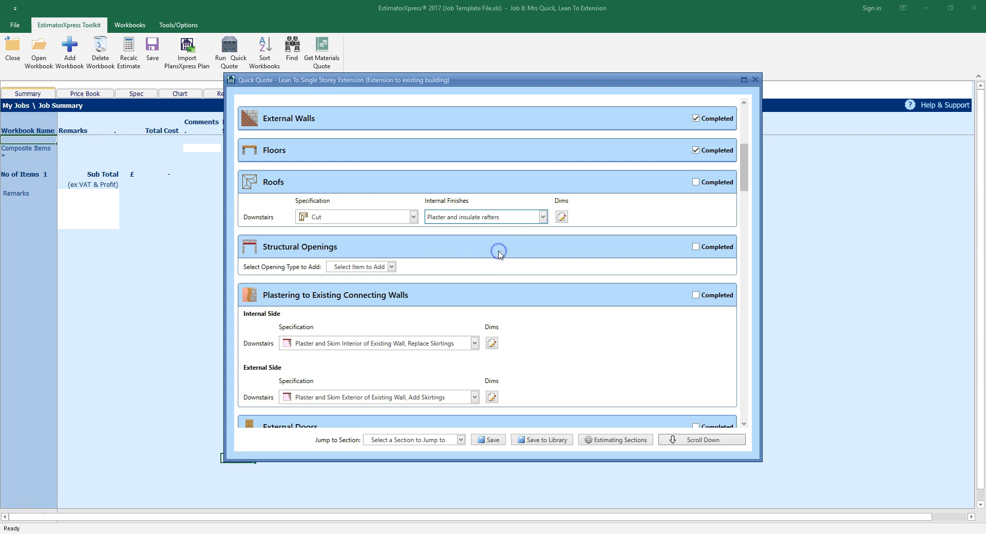
left_click(562, 218)
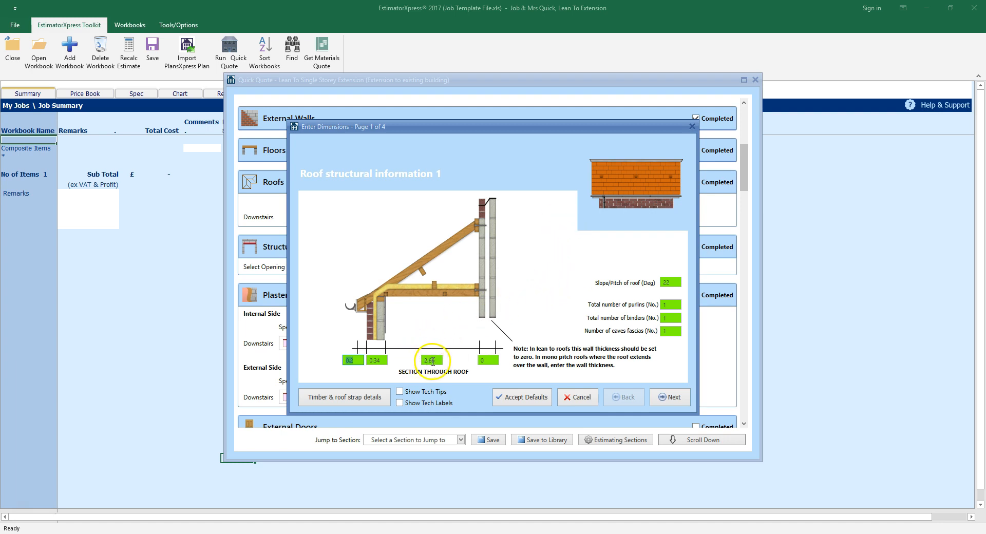
Step: Check the roof's span, pitch and numbers of purlins and eaves fascias, and continue to the second structural page
mouse_move(437, 361)
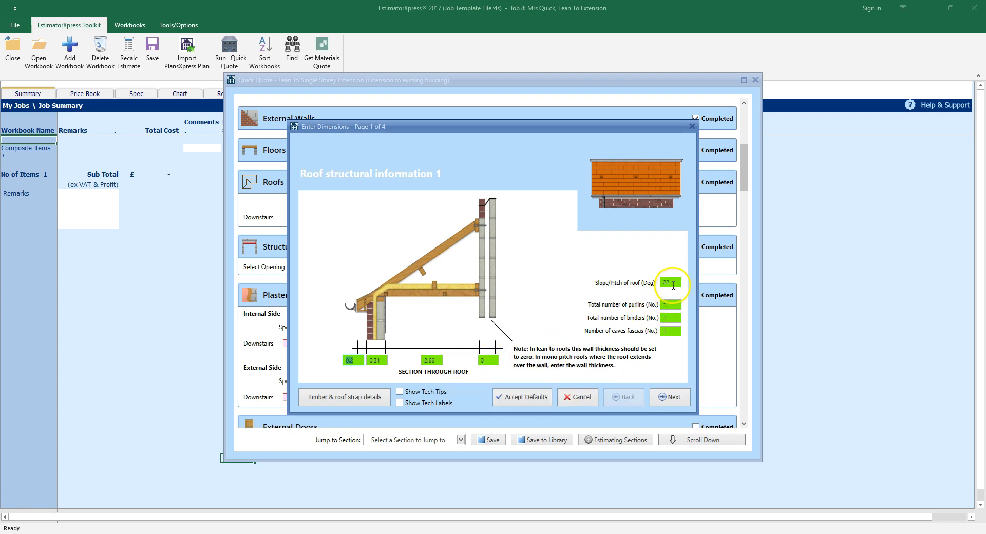
mouse_move(675, 282)
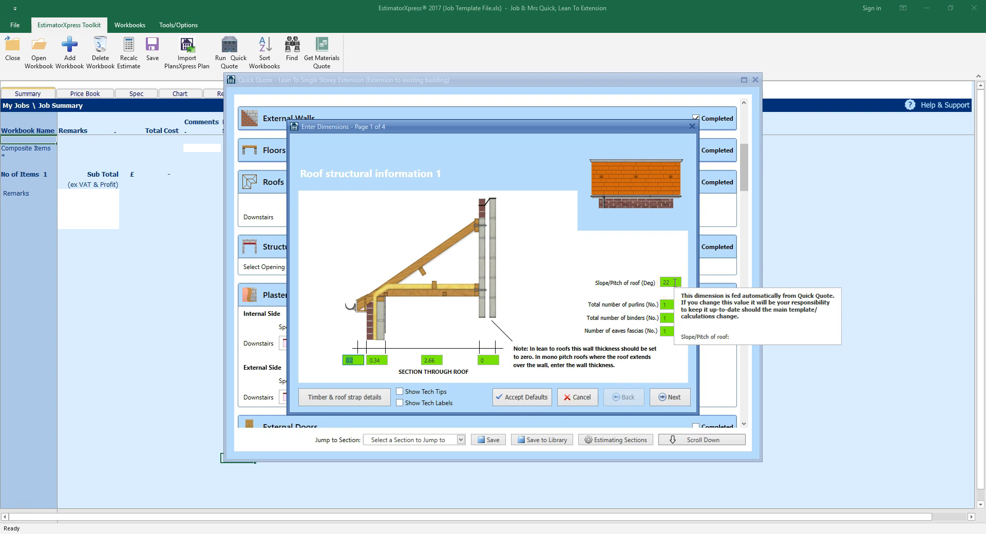
left_click(675, 305)
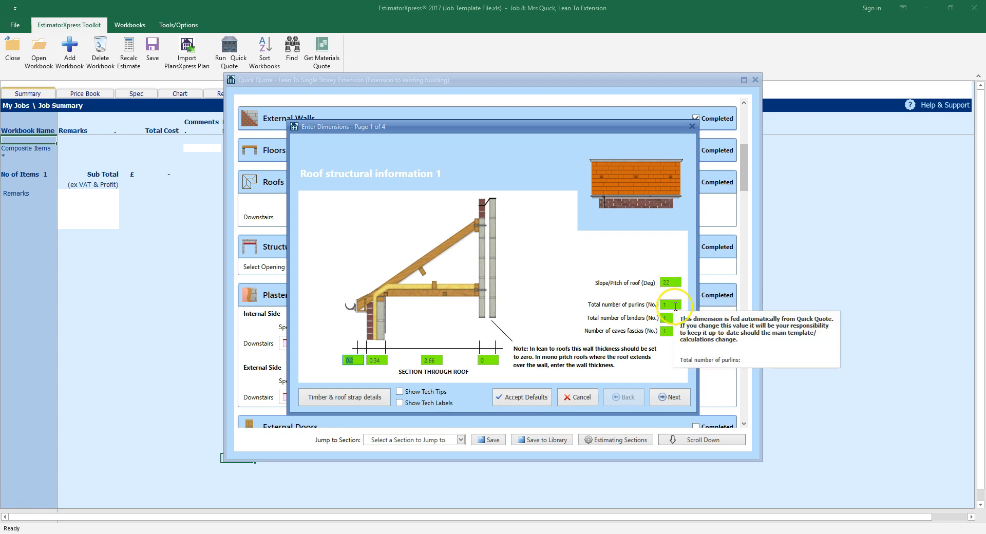
left_click(669, 330)
left_click(665, 397)
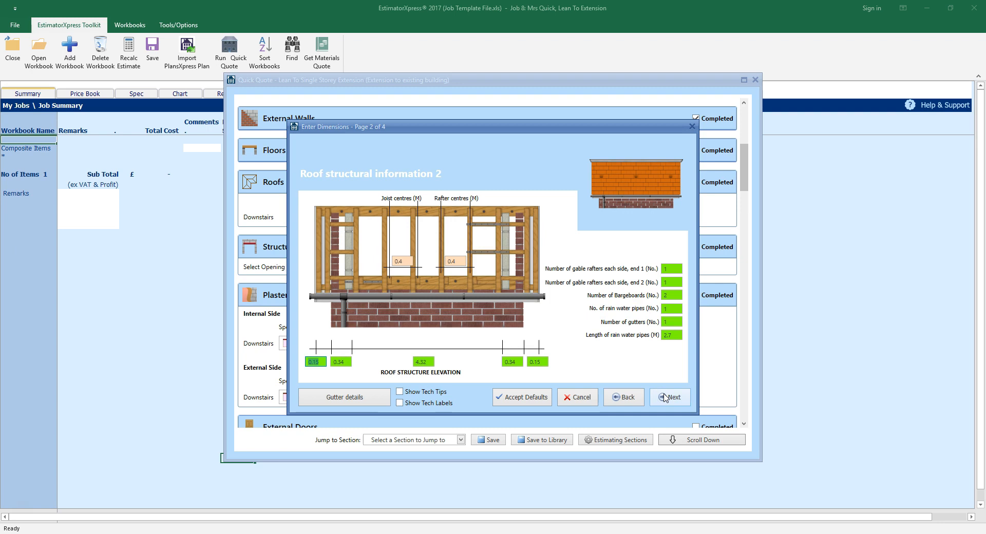
Step: Check the bargeboards, rain water pipes and joist and rafter centres, and continue to the tiling and insulation details
left_click(664, 397)
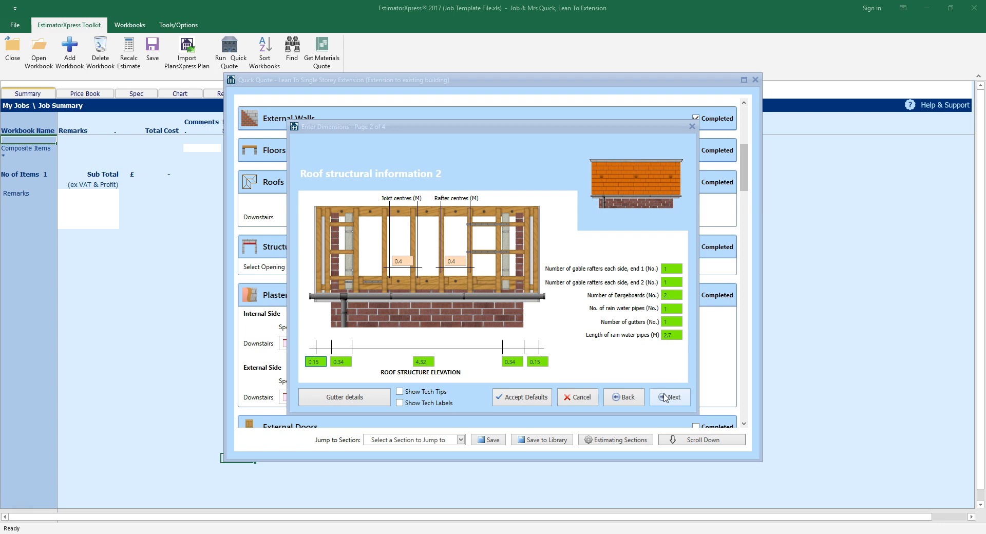
left_click(676, 296)
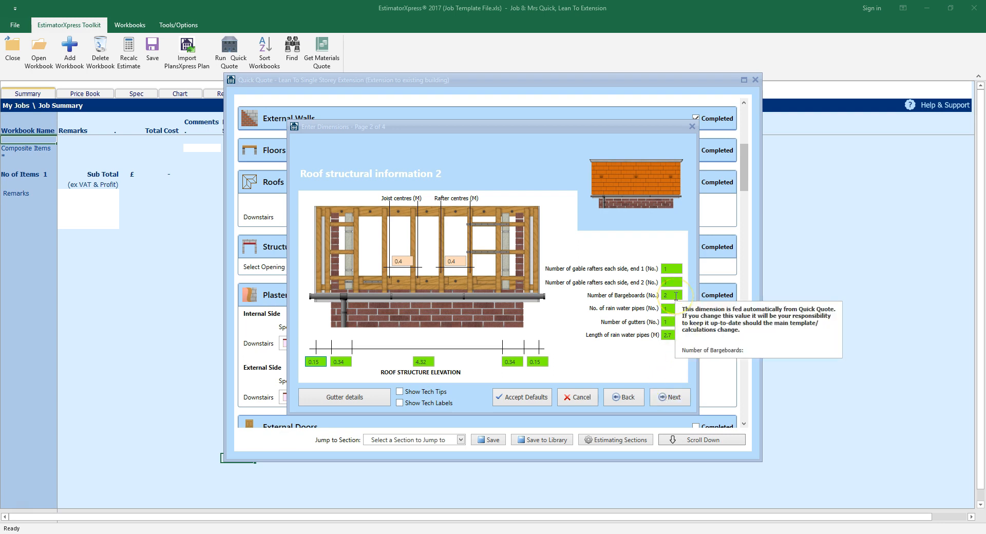
left_click(676, 309)
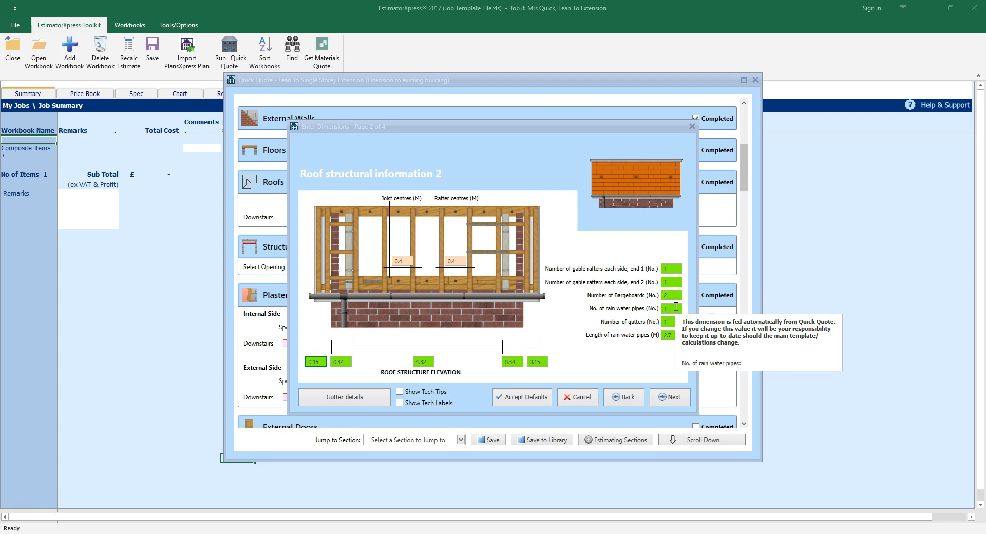
left_click(670, 335)
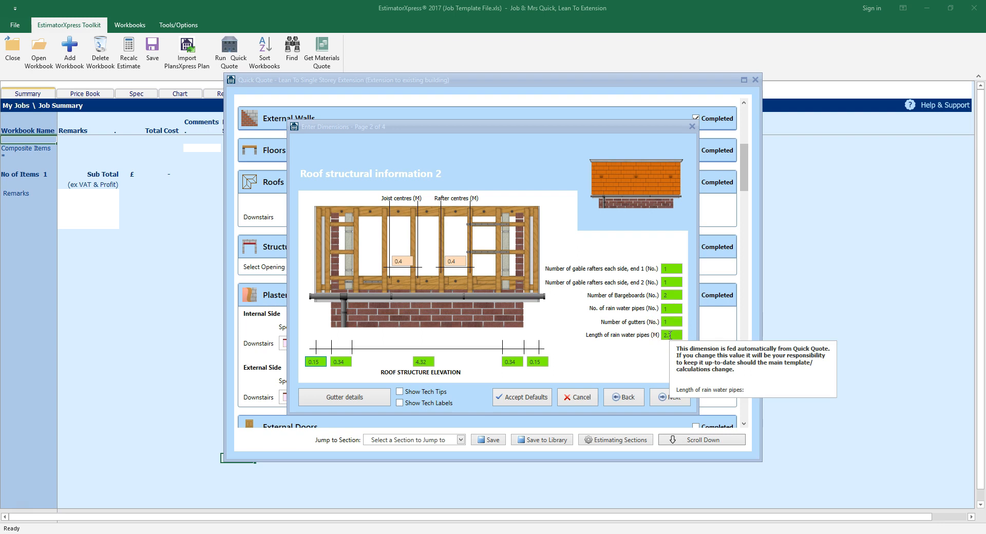
left_click(431, 265)
left_click(458, 262)
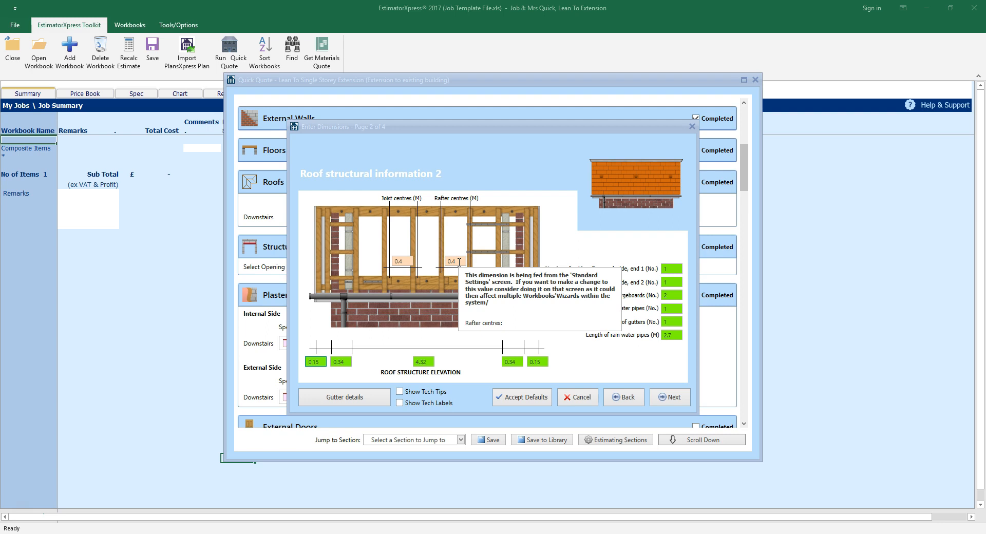
left_click(669, 403)
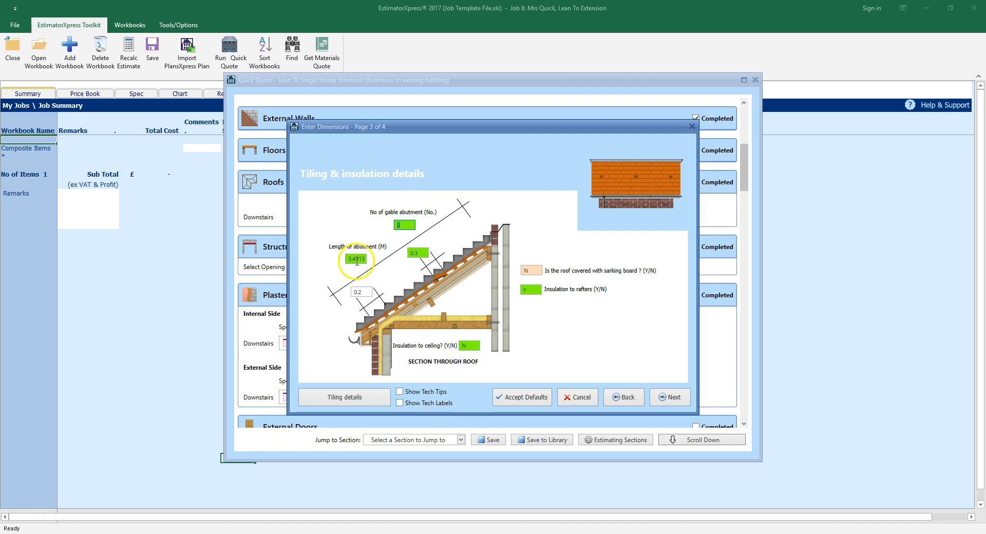
Step: Check the gable abutment, sarking board and insulation values for the roof, and continue to the roof finishes
left_click(409, 227)
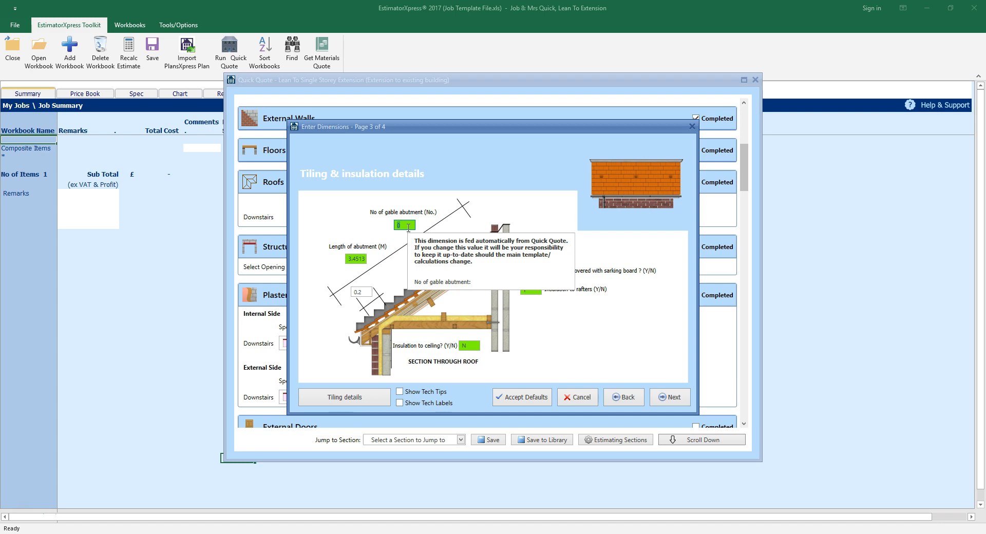
left_click(386, 260)
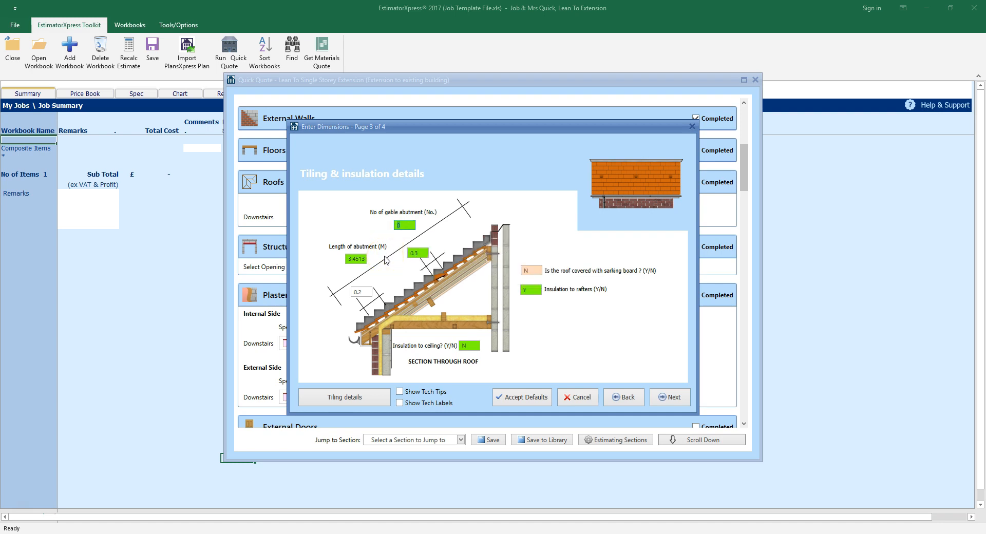
left_click(419, 252)
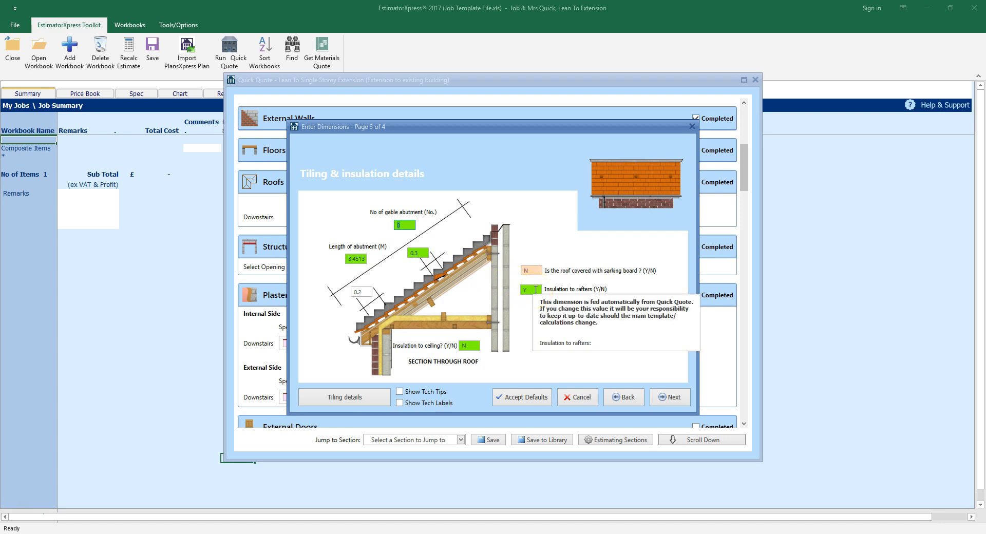
left_click(467, 345)
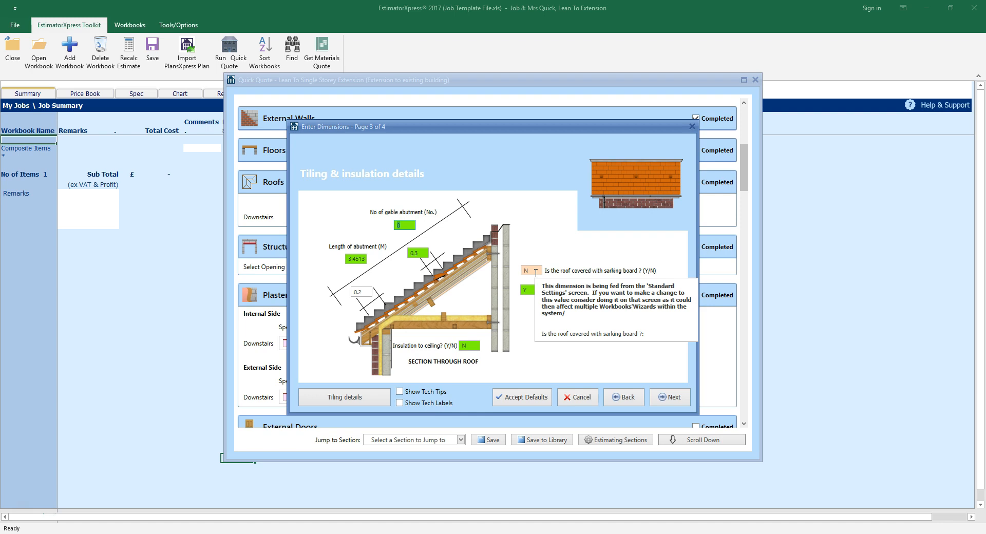
left_click(678, 398)
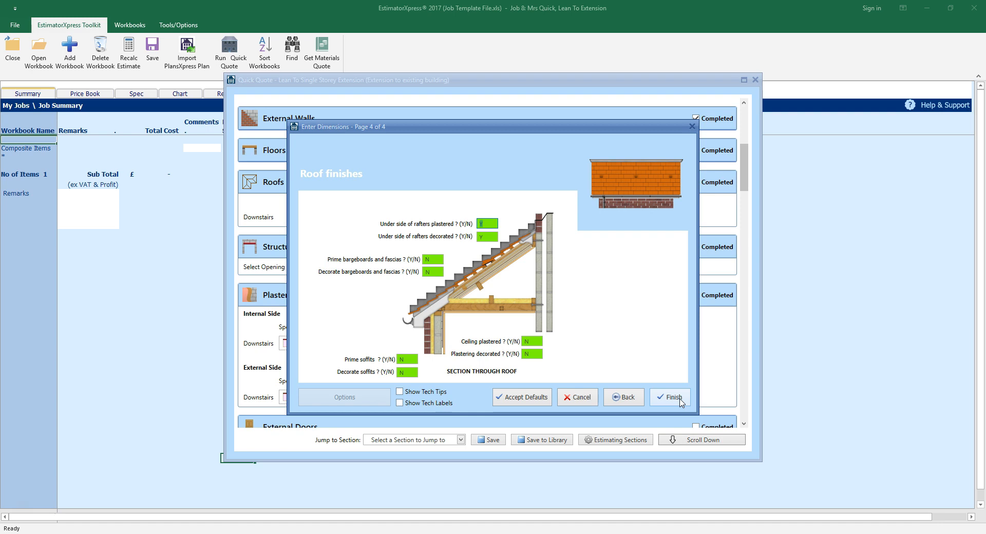
Step: Check the plastering, priming and decoration settings for the rafters, bargeboards and soffits, accept the roof dimensions and mark Roofs as completed
mouse_move(491, 224)
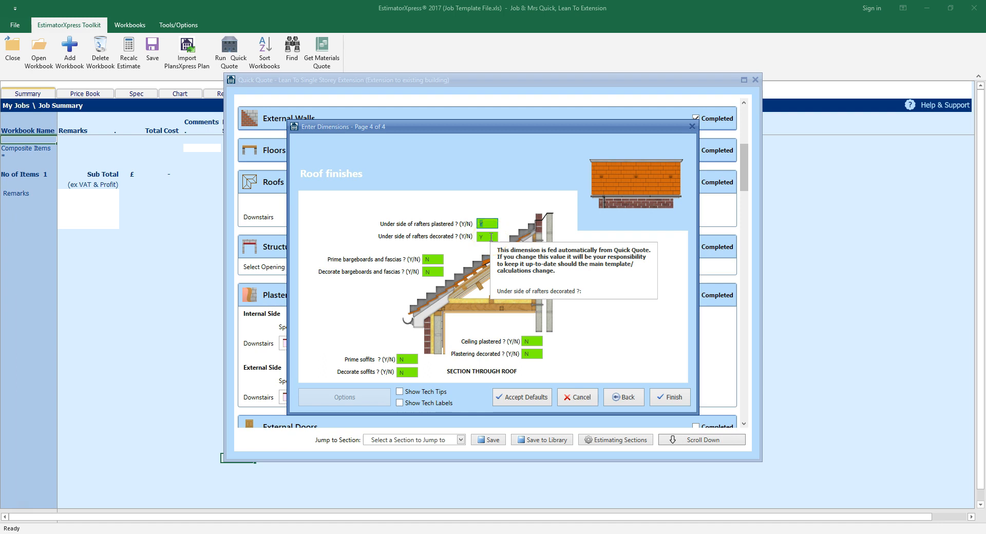
mouse_move(536, 354)
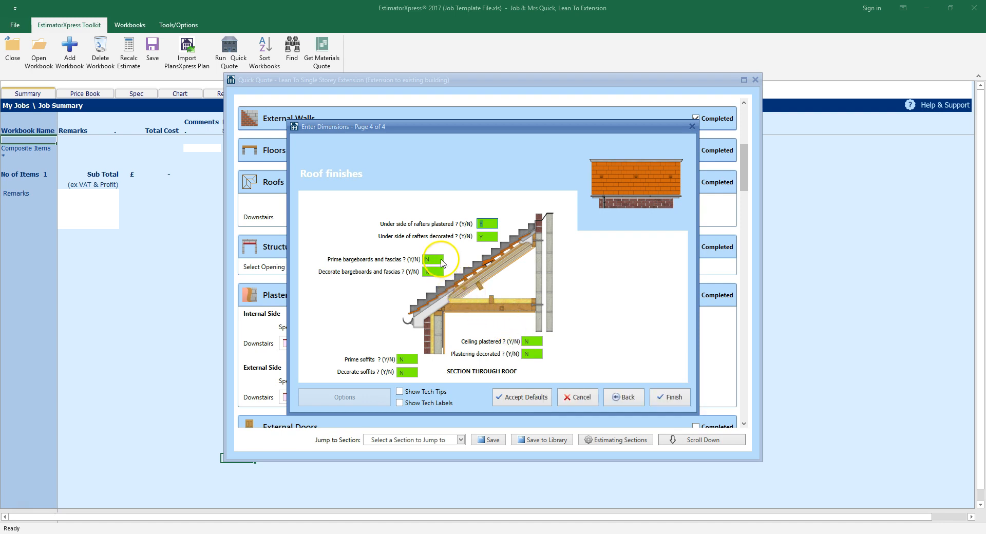
mouse_move(439, 272)
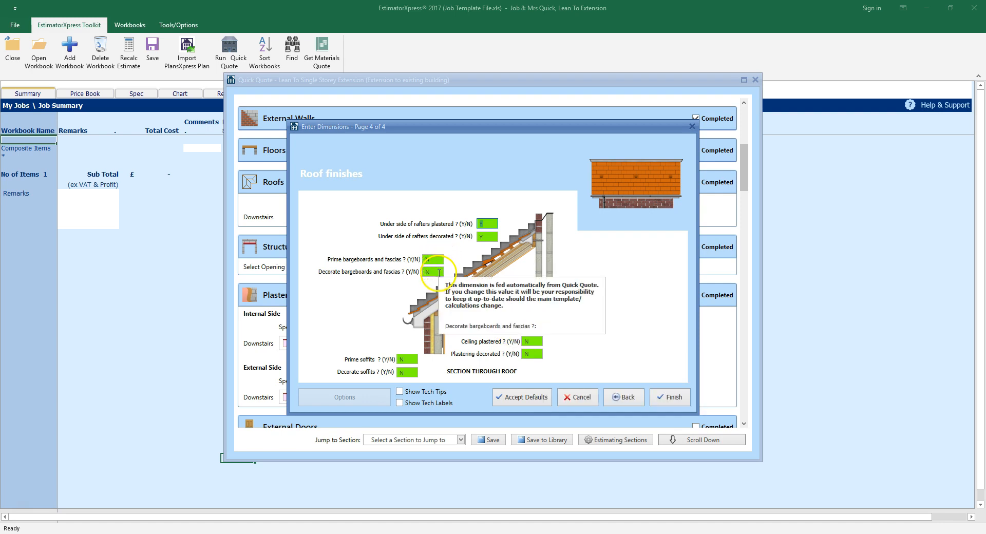
mouse_move(412, 374)
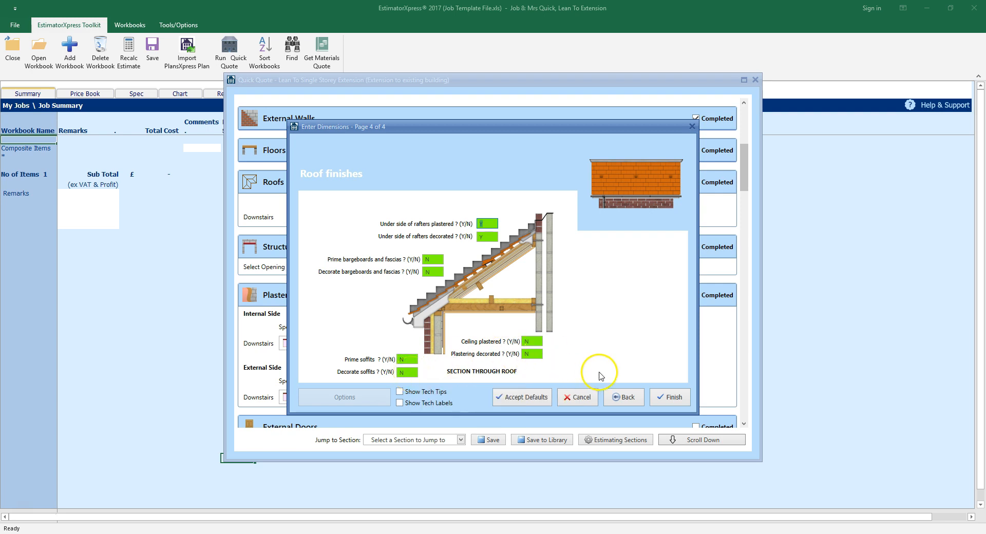
left_click(669, 397)
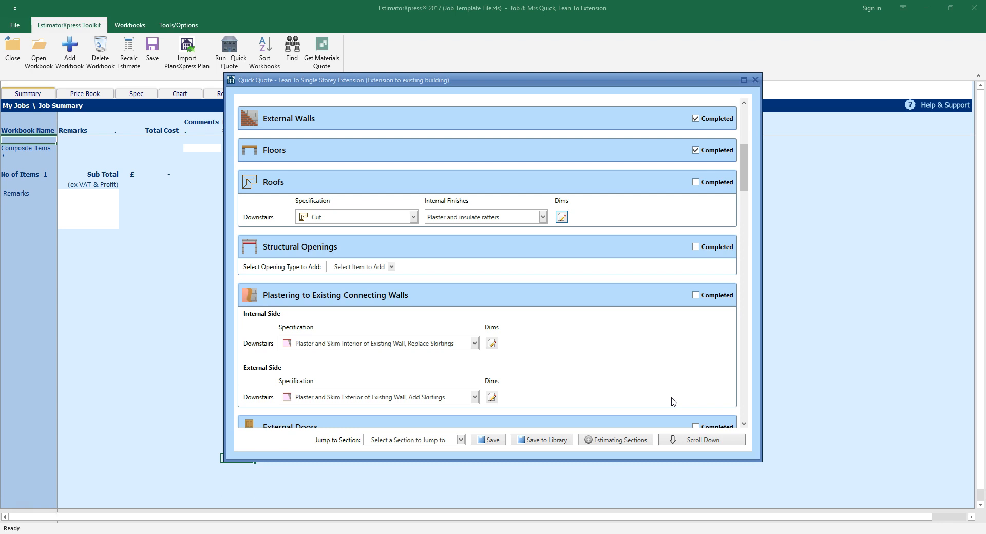
left_click(696, 182)
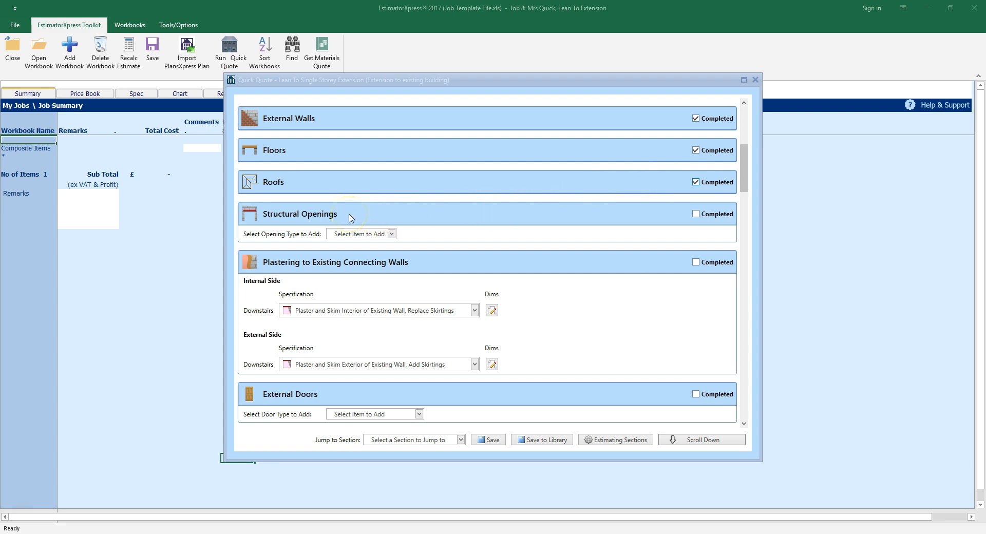
Step: Add a medium structural opening (3.0 - 3.6m) to the existing walls
left_click(392, 233)
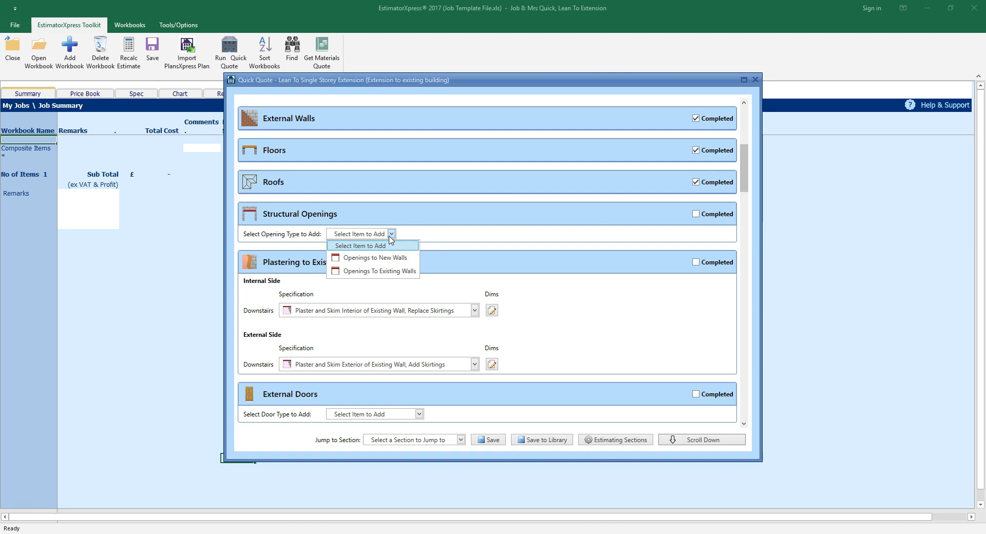
left_click_drag(398, 254, 415, 275)
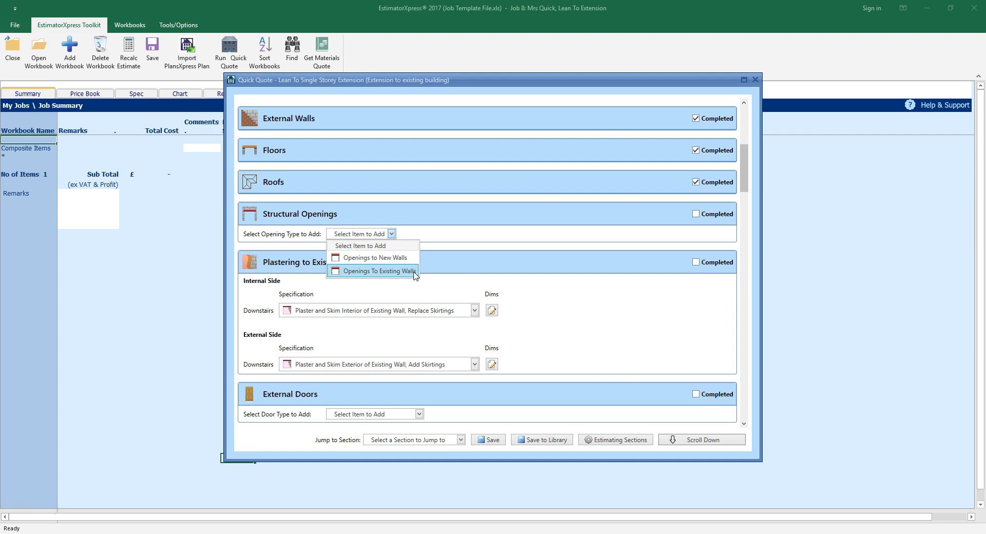
left_click(415, 272)
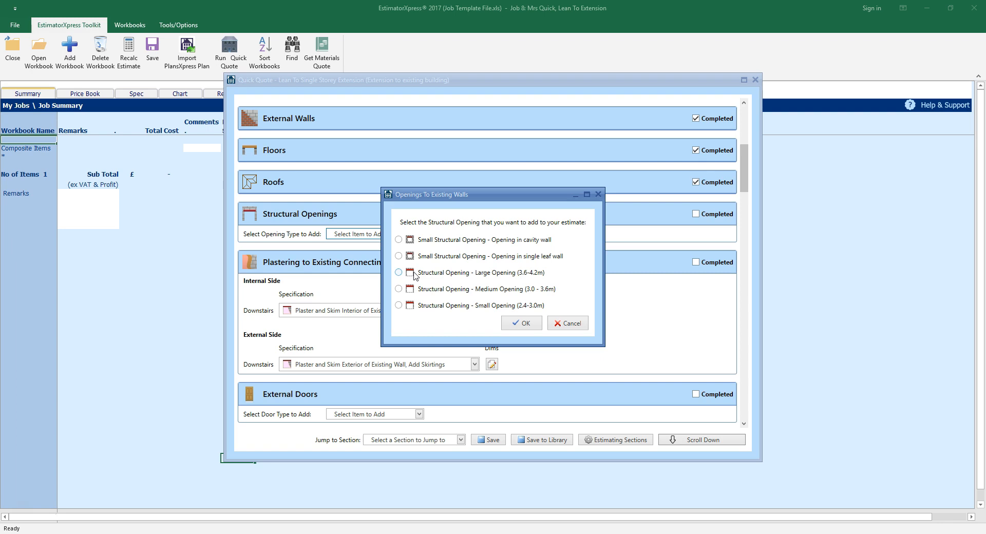
left_click(400, 290)
left_click(524, 324)
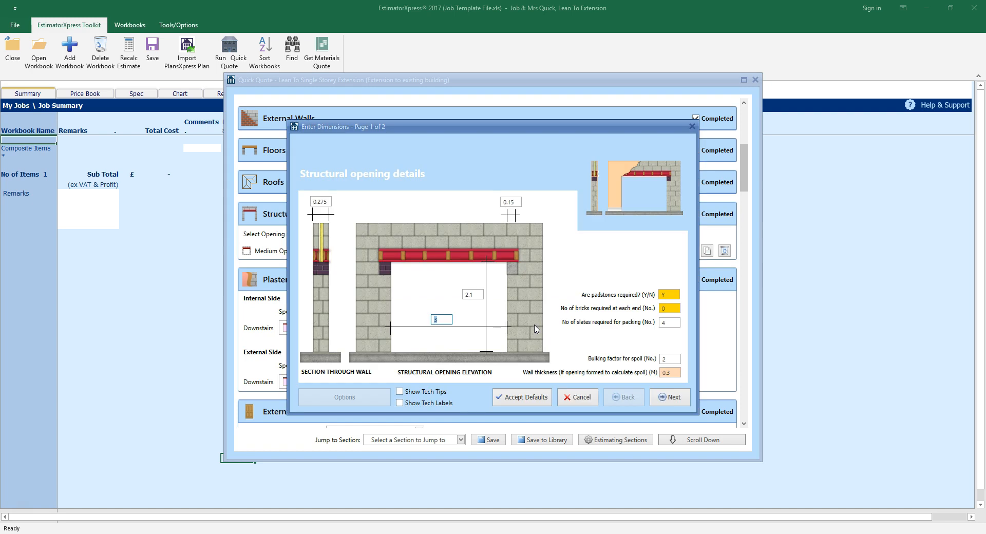
Step: Set the structural opening's width to 3.3 and its wall section thickness to 0.3, and continue to the plastering details
left_click(441, 321)
type(".3")
left_click(473, 293)
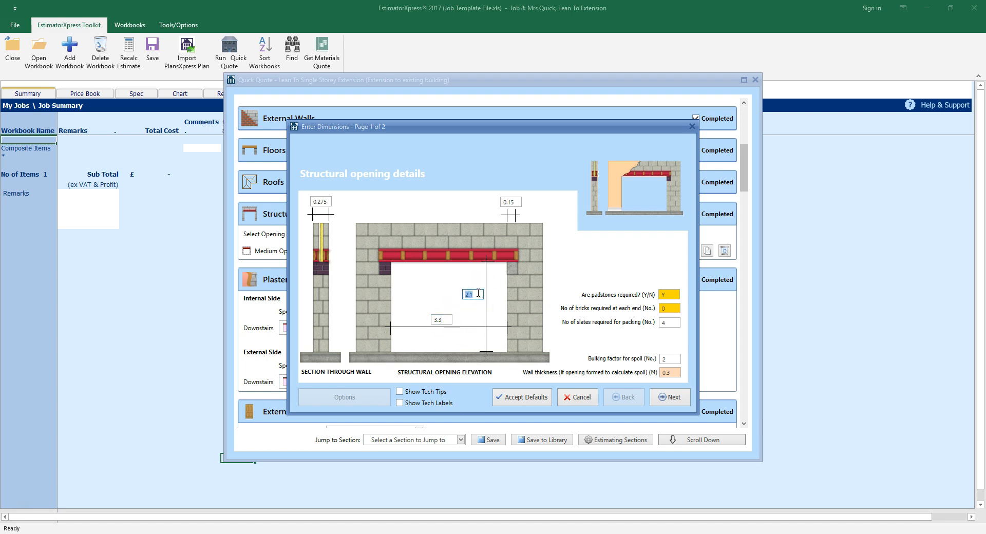
left_click(319, 202)
type("0.3")
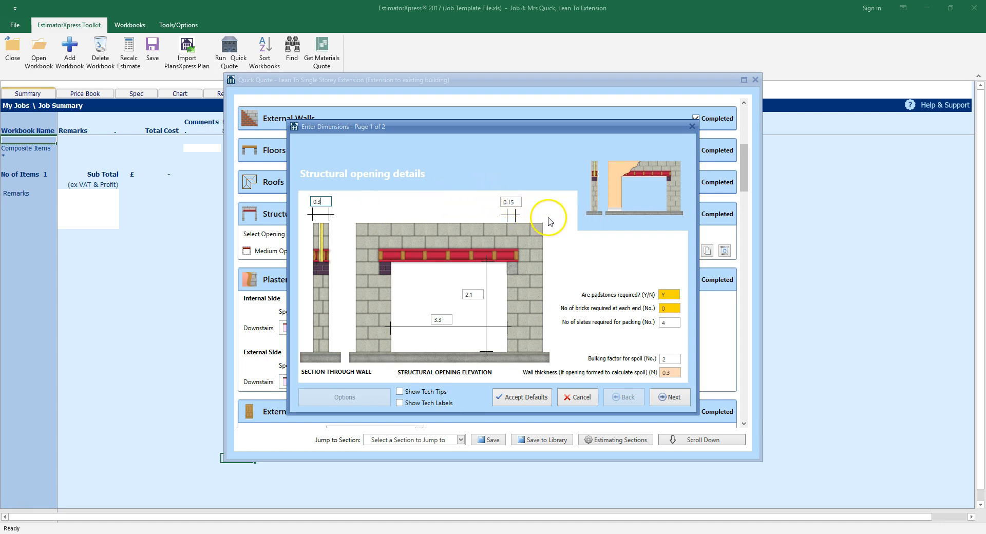
left_click(670, 295)
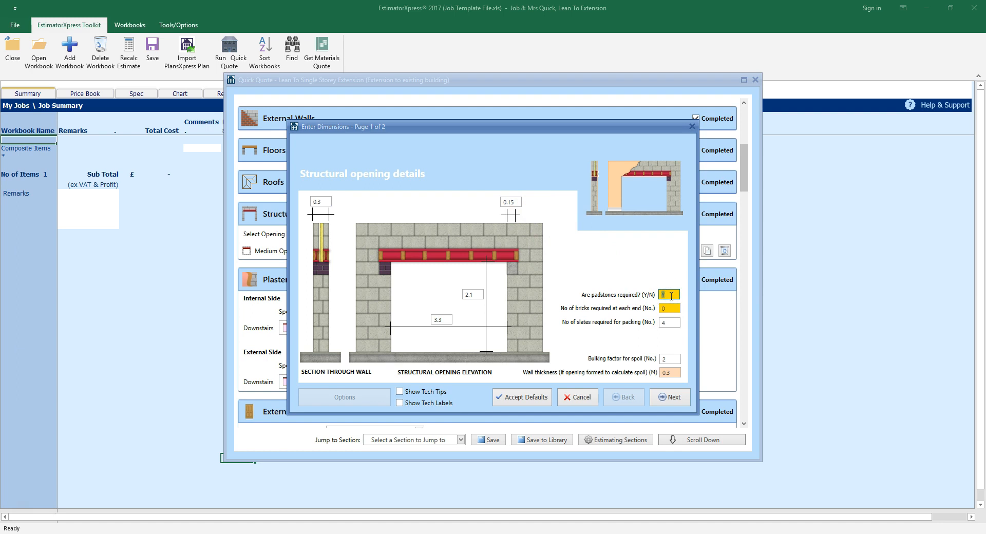
left_click(676, 324)
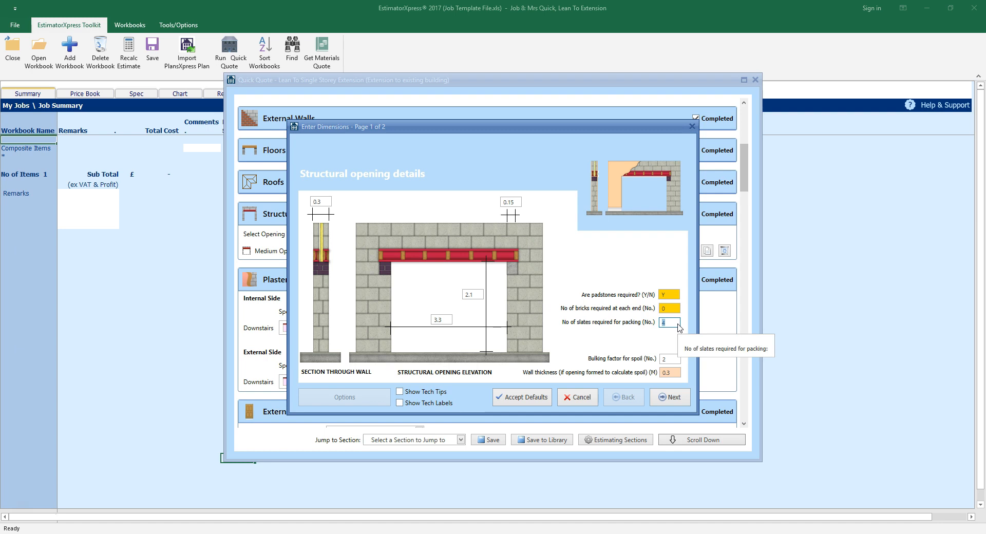
left_click(675, 397)
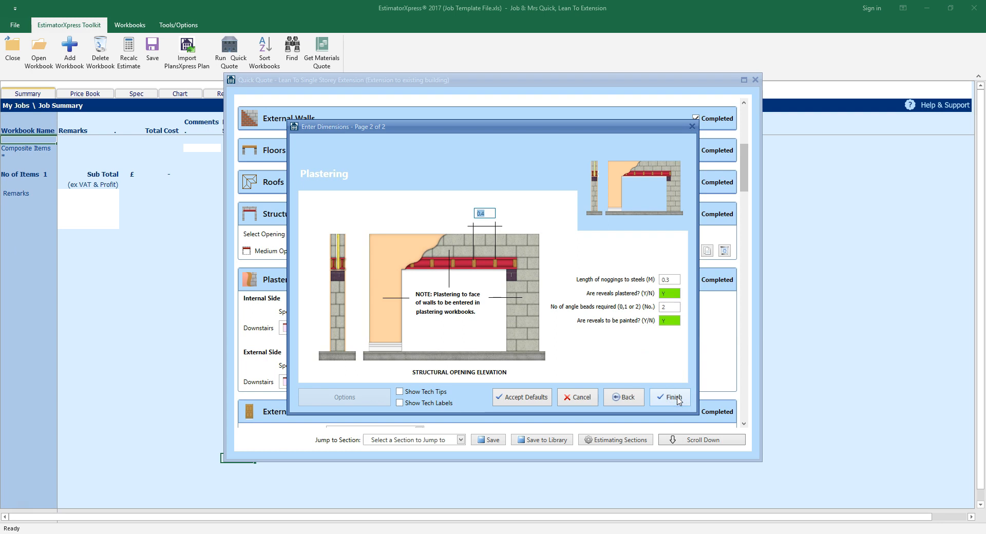
Step: Check the reveal plastering, painting and angle bead settings for the opening and accept its dimensions
left_click(673, 291)
left_click(669, 322)
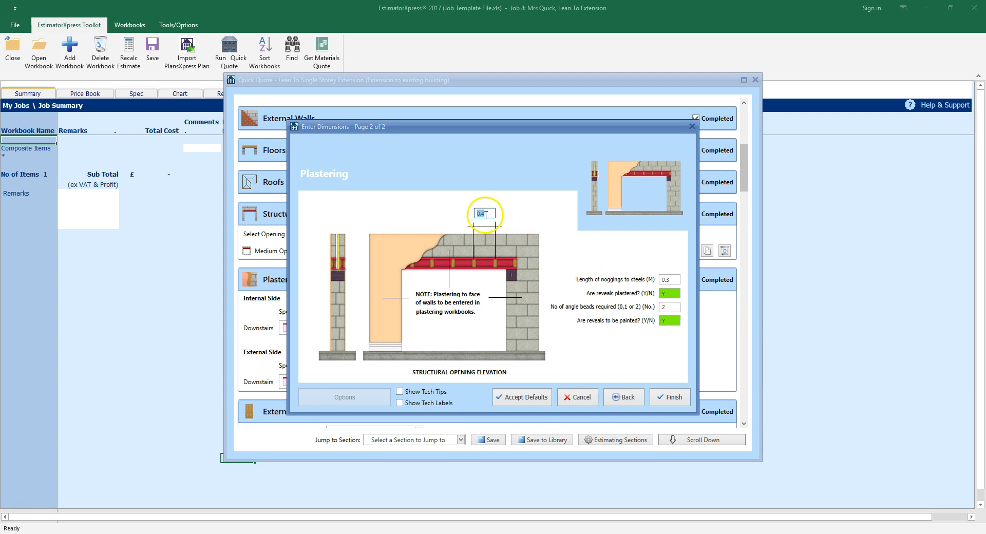
left_click(669, 308)
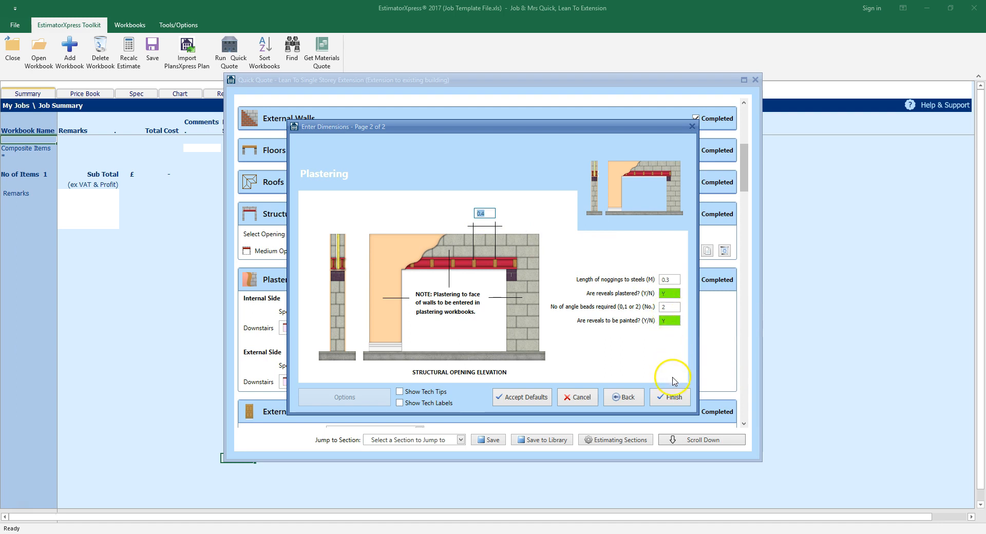
left_click(675, 398)
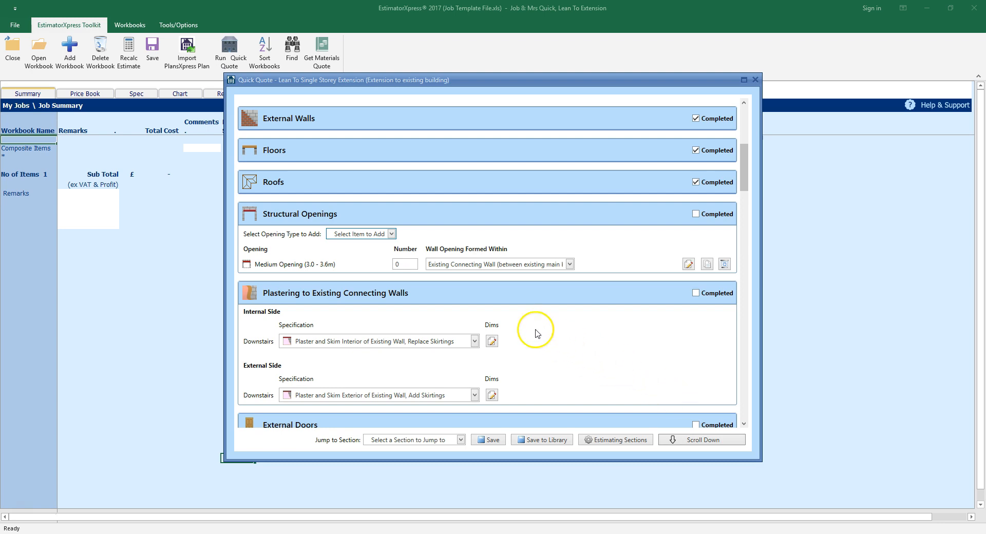
Step: Set the number of medium openings to 1 within the existing connecting wall and mark Structural Openings as completed
left_click(404, 265)
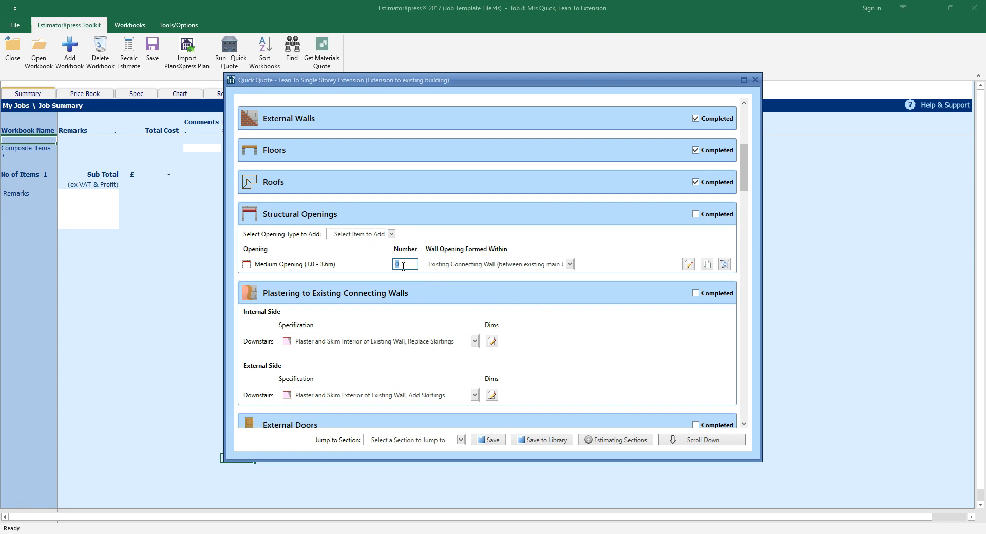
type("1")
left_click(570, 264)
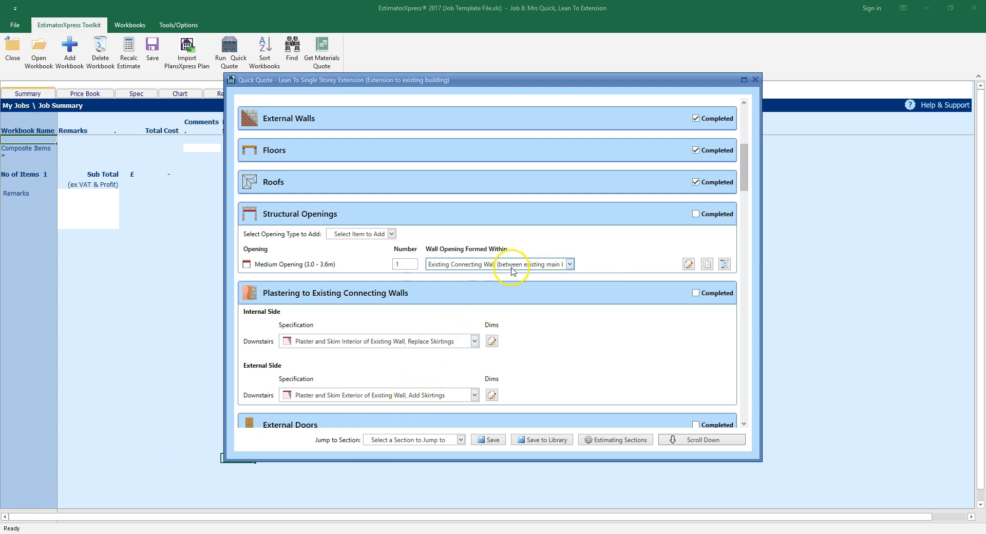
left_click(696, 215)
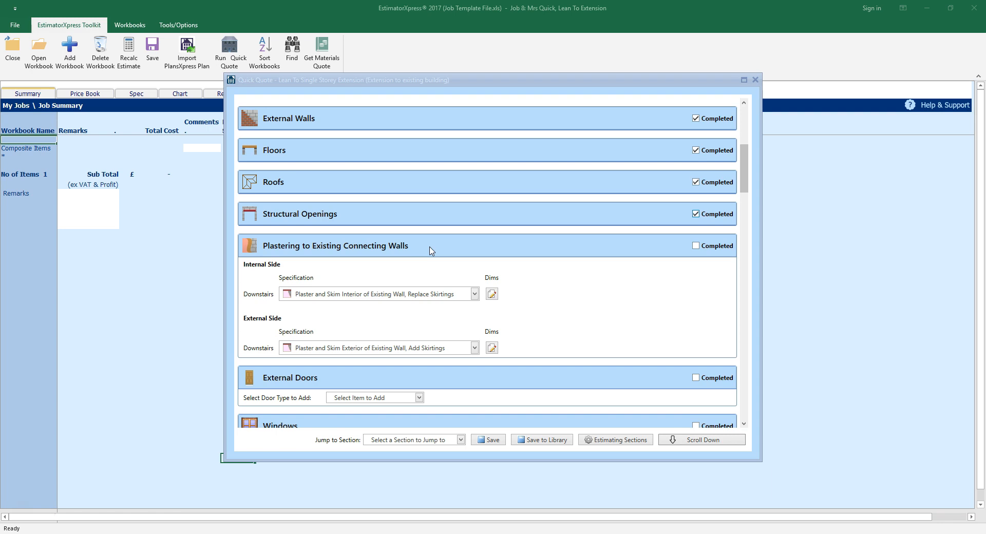
Step: Keep the internal side's Plaster and Skim Interior specification and set the external side to Plaster and Skim on Battens on Exterior of Existing Wall, Add Skirtings
left_click(475, 296)
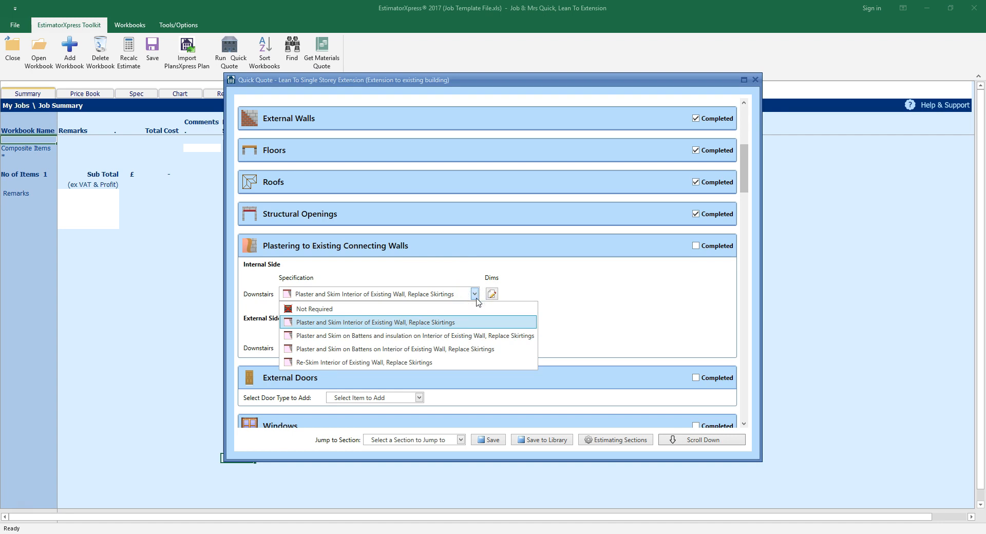
left_click(448, 323)
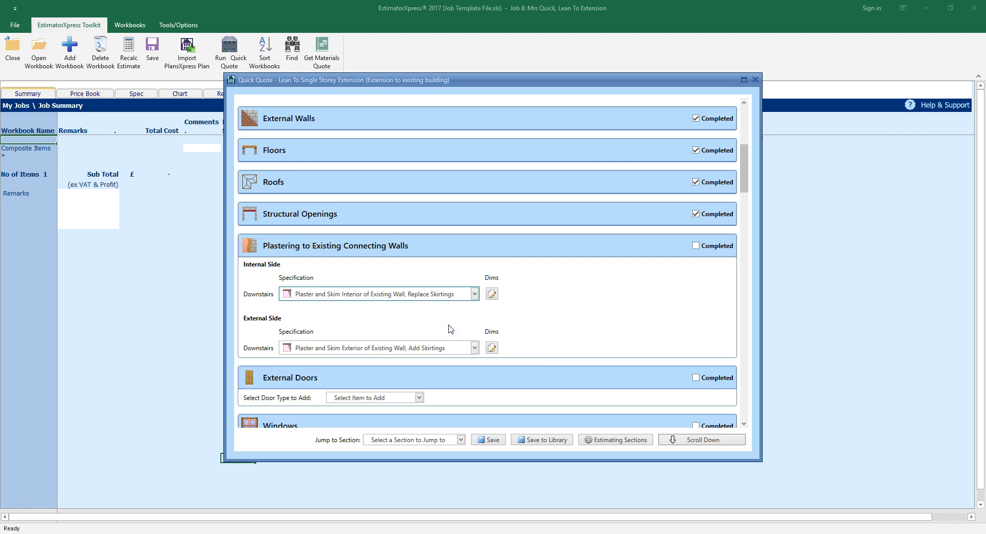
left_click(475, 349)
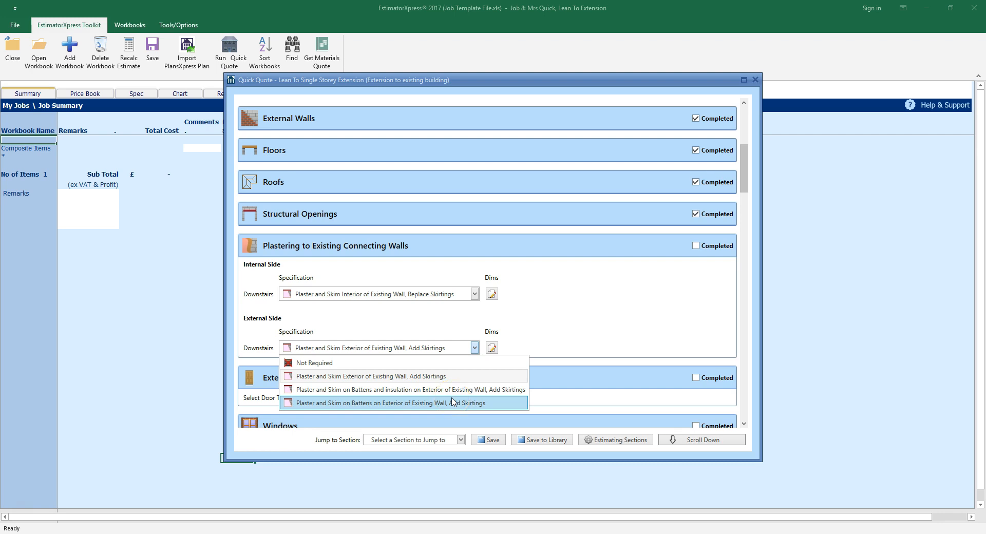
left_click(452, 405)
left_click(452, 404)
left_click(517, 356)
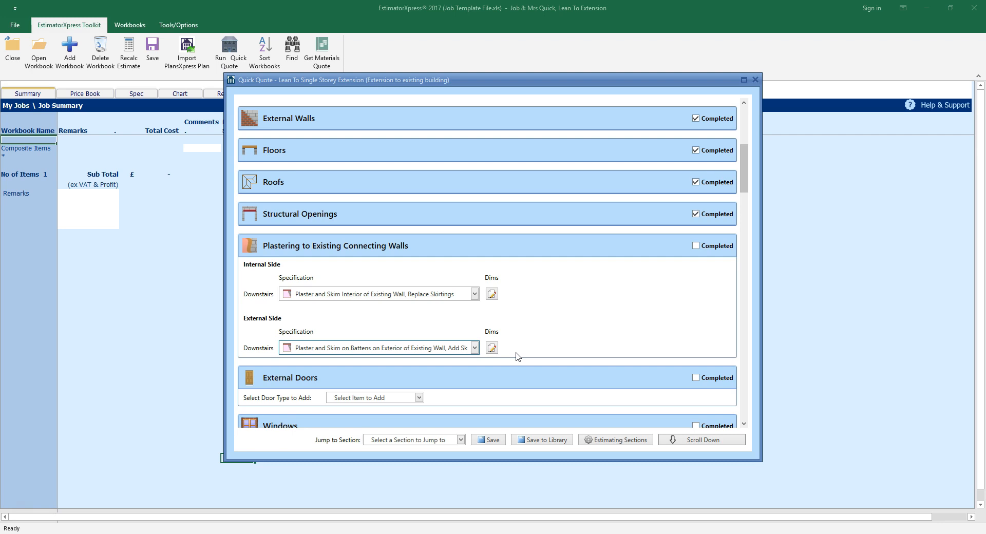
Step: Recheck which wall the structural opening is formed within, and mark Plastering to Existing Connecting Walls as completed
left_click(696, 214)
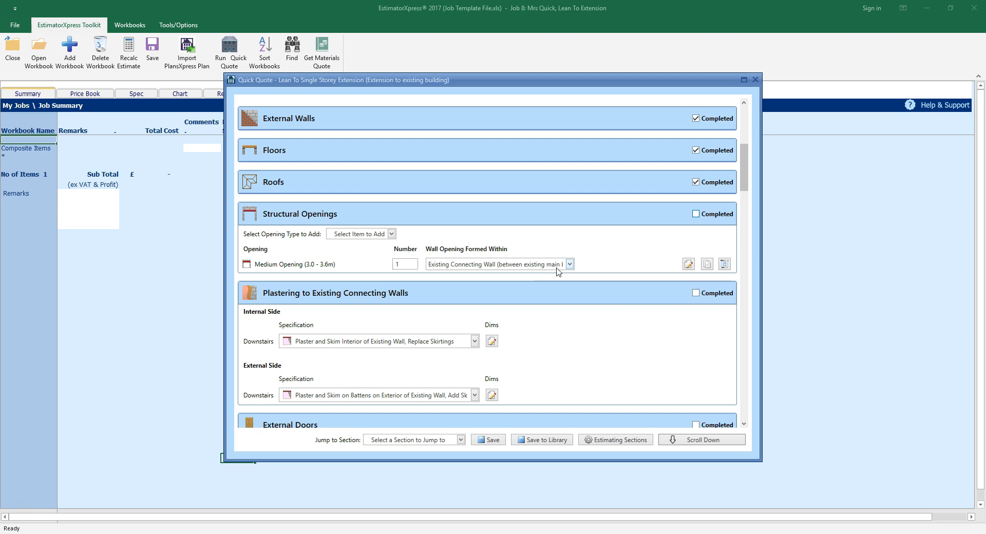
left_click(696, 214)
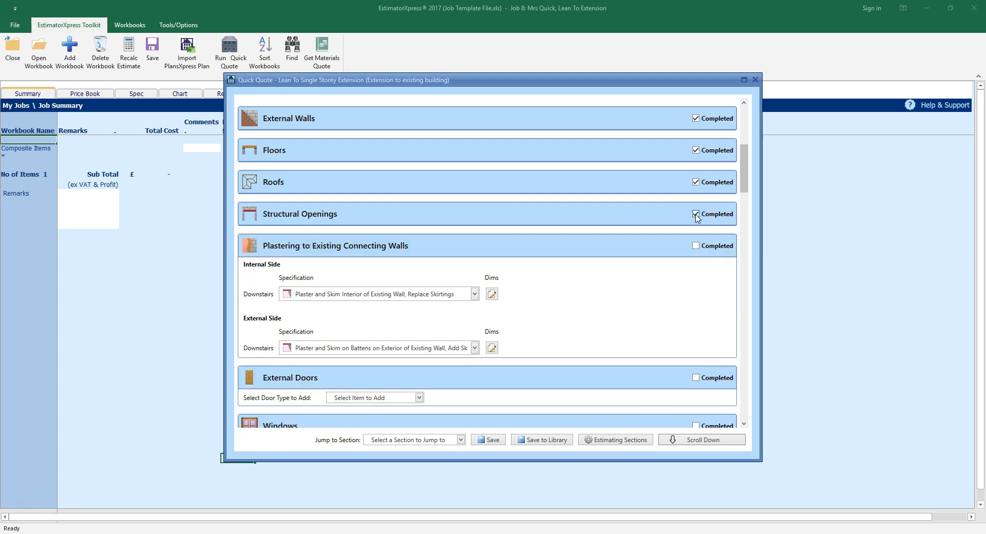
left_click(696, 246)
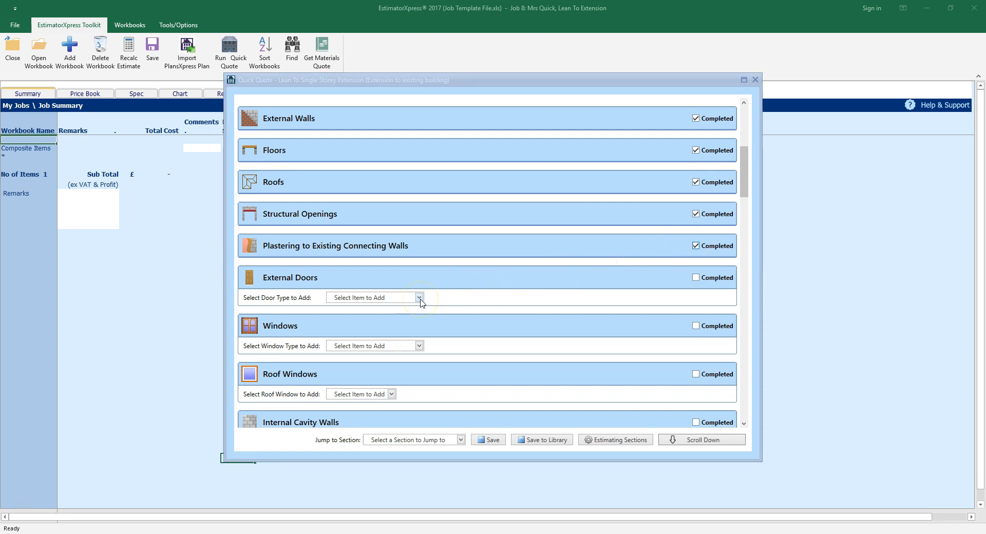
Step: Add the templated aluminium bi-fold patio doors, Bi-fold 3600x2100 5 Panel, to the external doors
left_click(420, 299)
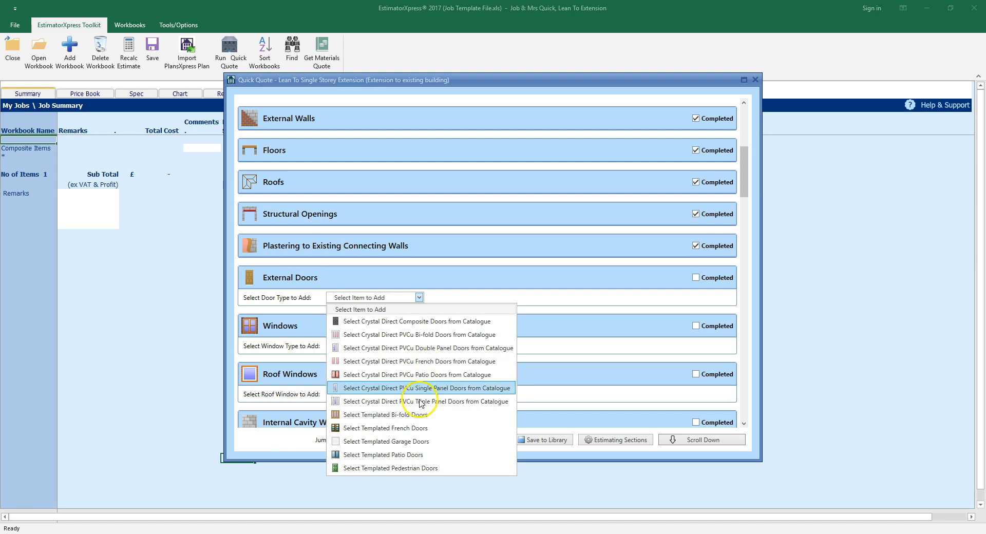
left_click(419, 416)
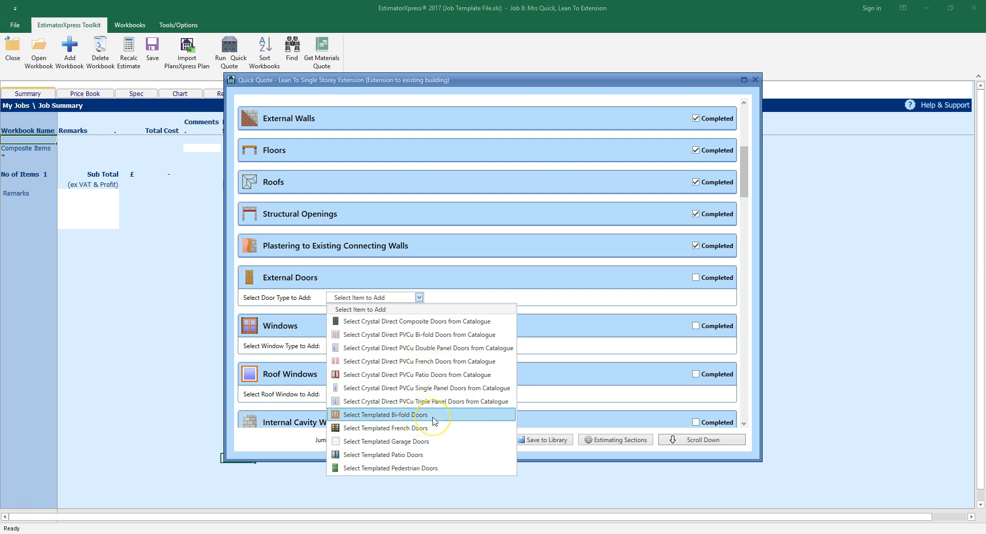
left_click(434, 420)
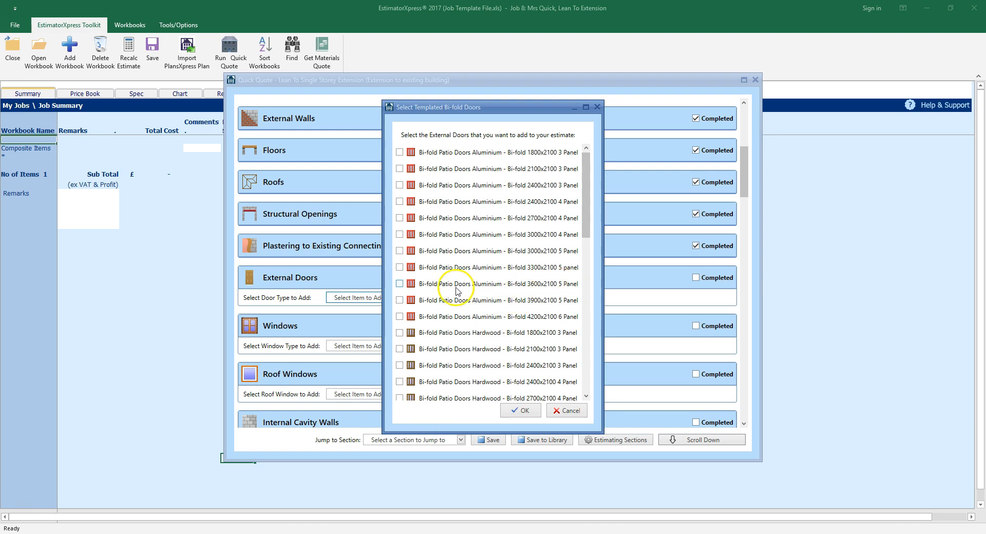
left_click(399, 284)
left_click(520, 410)
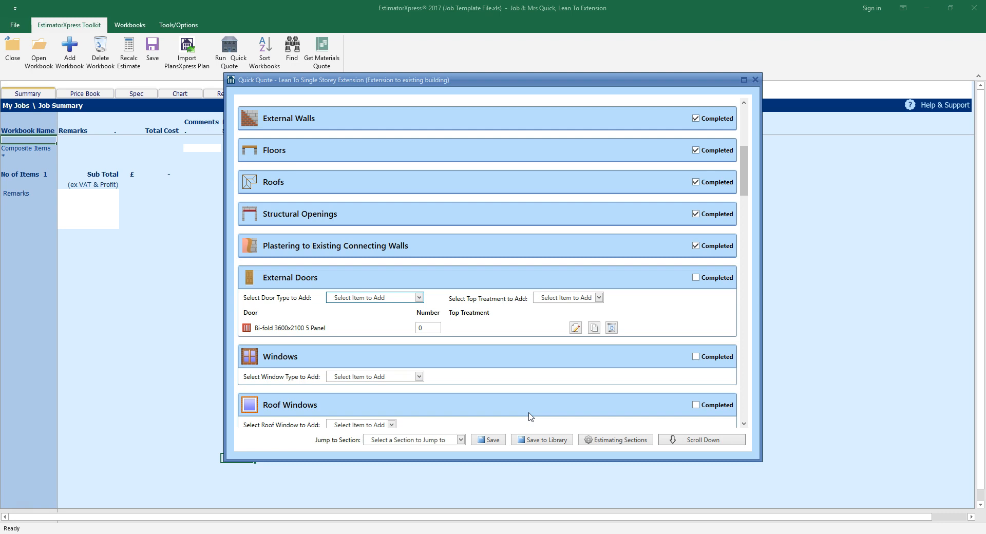
Step: Set the number of bi-fold doors to 1 and mark External Doors as completed
left_click(428, 328)
type("1")
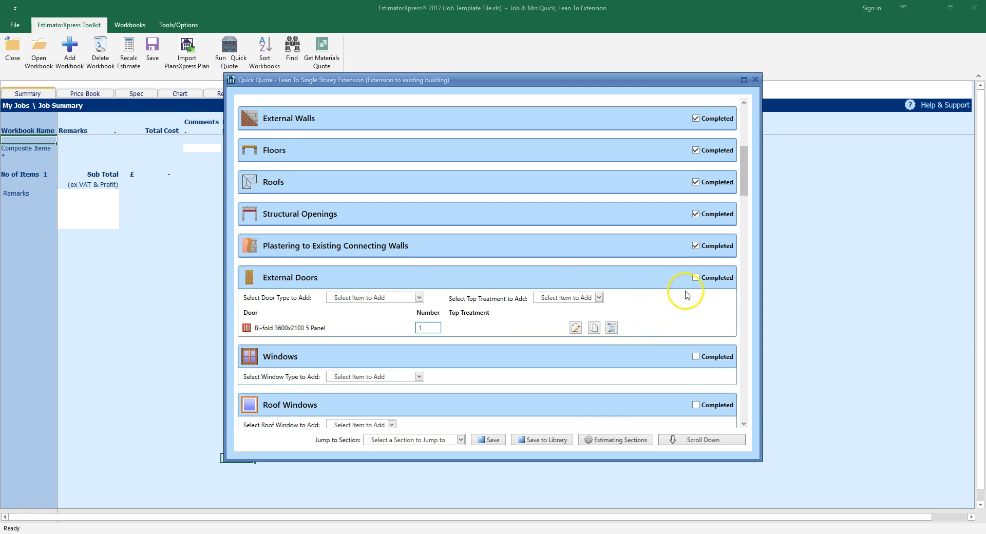
left_click(697, 279)
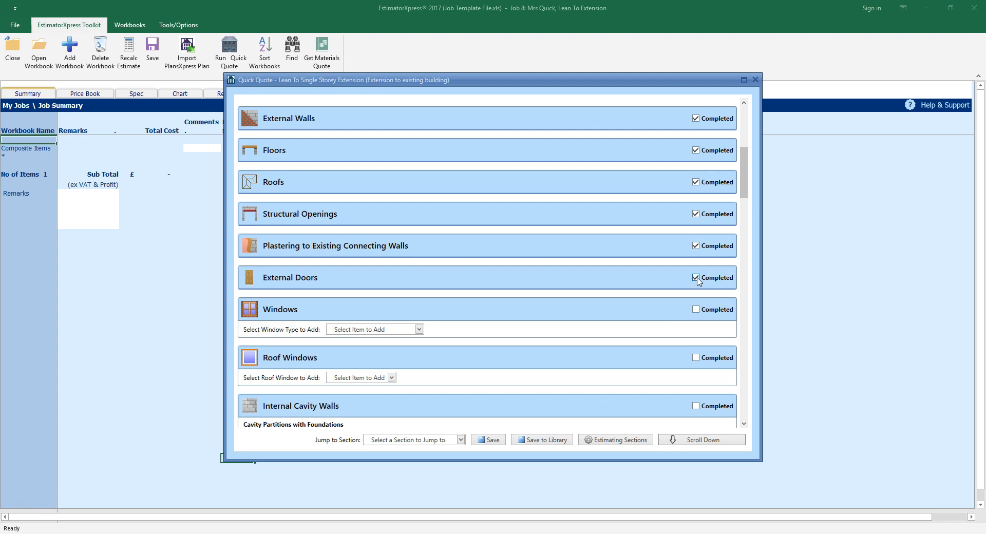
Step: Add the templated PVCu window 1200 Deep - 112C 600 X 1200 to the Windows section and set its number to 1
left_click(420, 330)
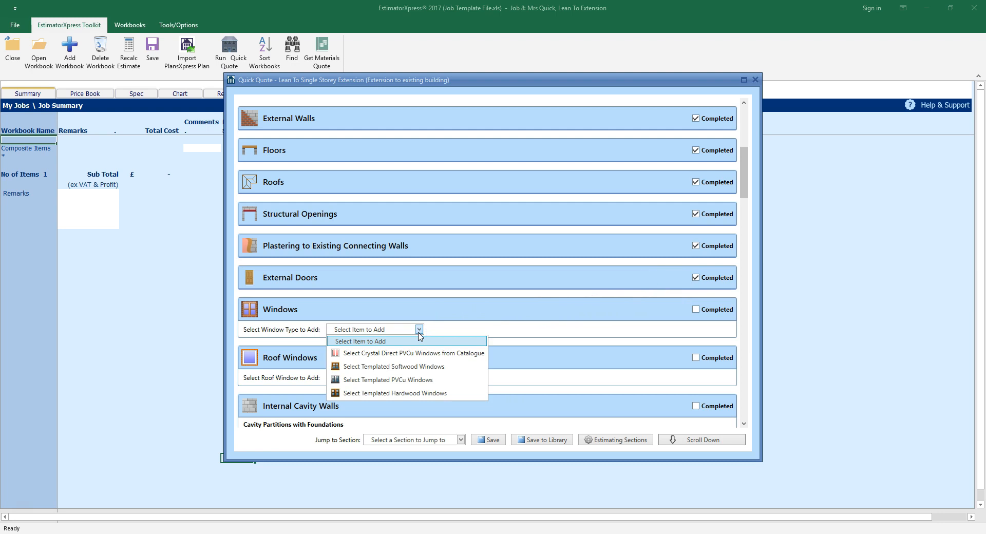
left_click(421, 353)
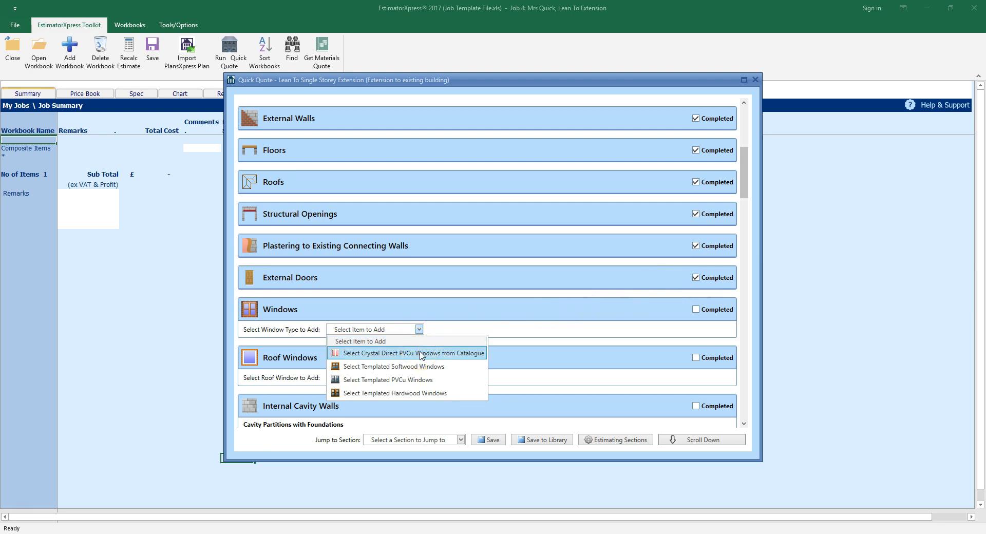
left_click(419, 381)
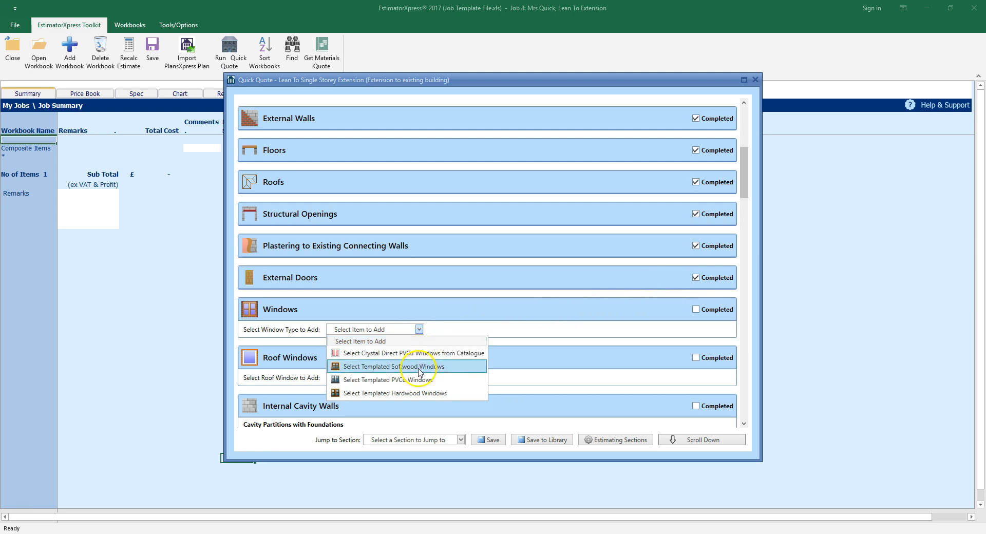
left_click(451, 381)
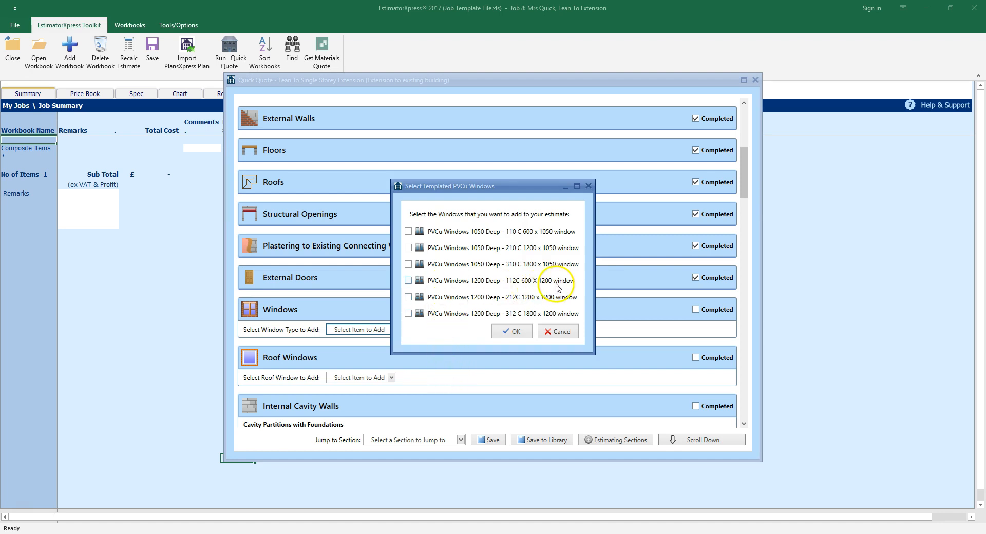
left_click(407, 281)
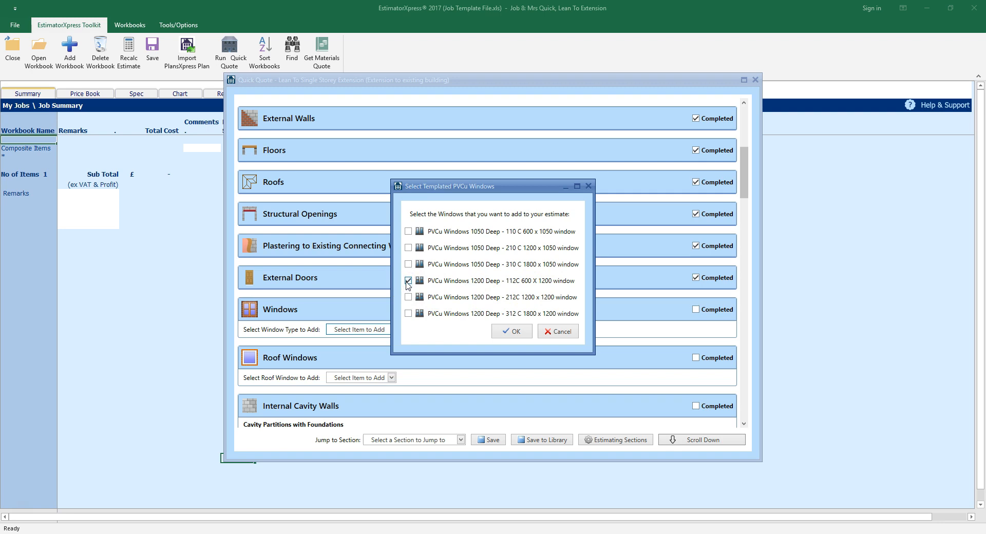
left_click(523, 332)
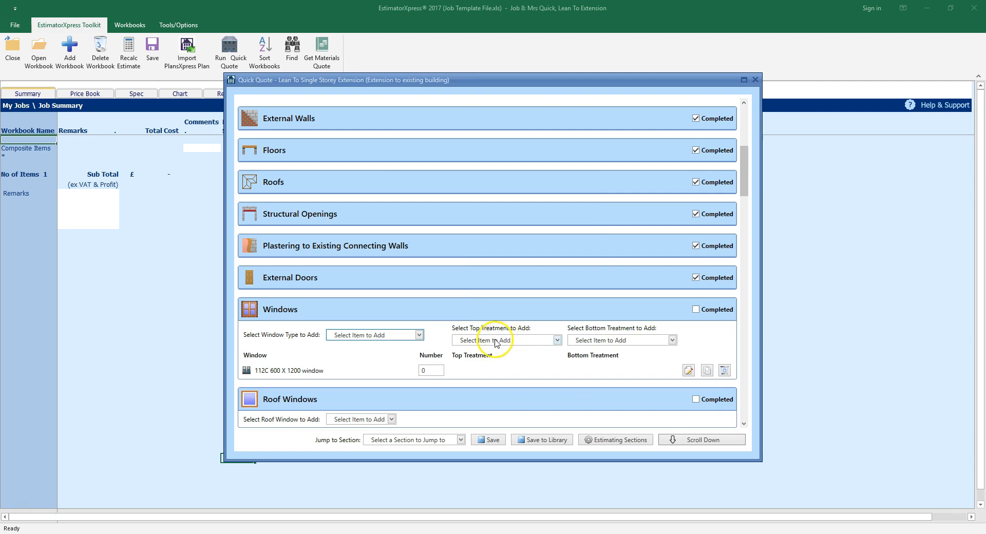
left_click(430, 370)
type("1")
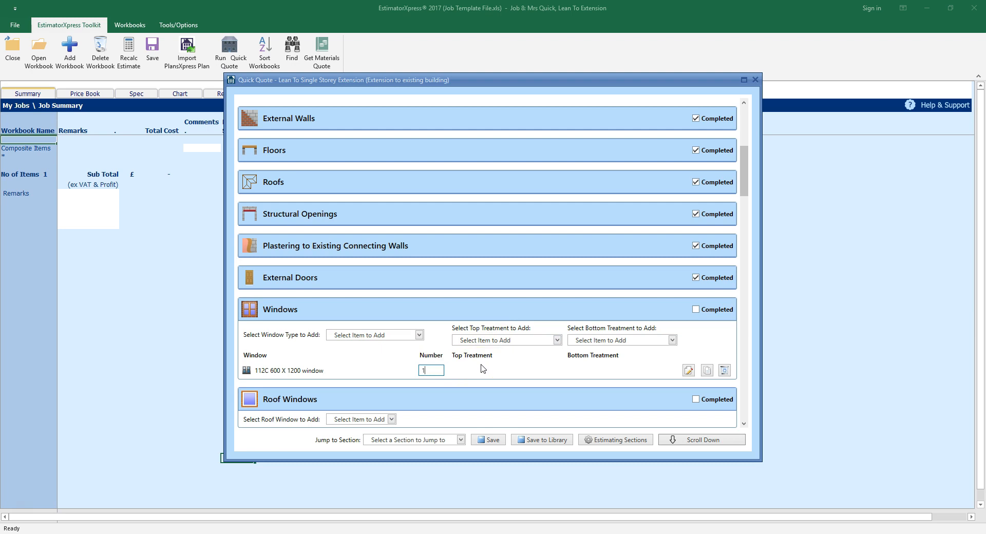
Step: Check the available top and bottom treatments for the window, and mark Windows as completed
left_click(555, 341)
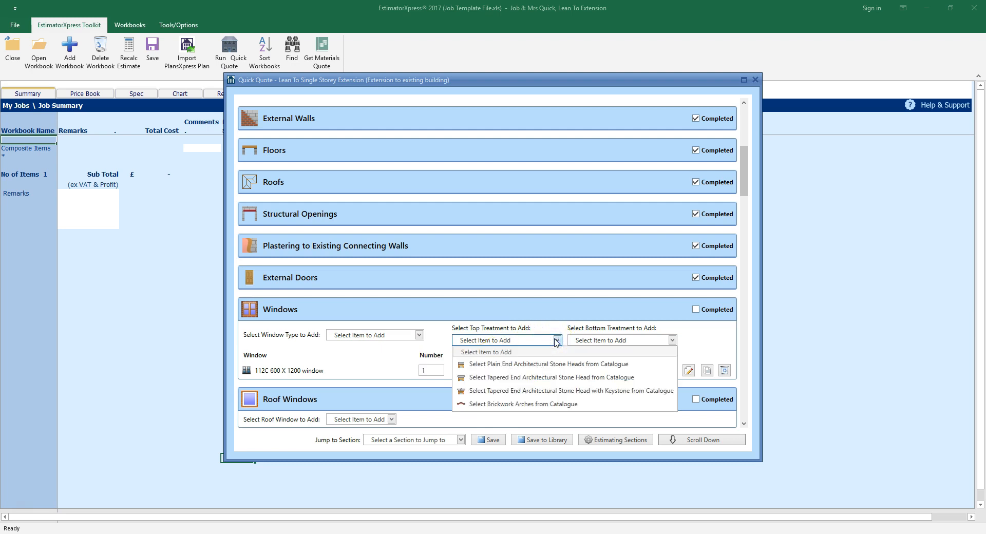
left_click(554, 407)
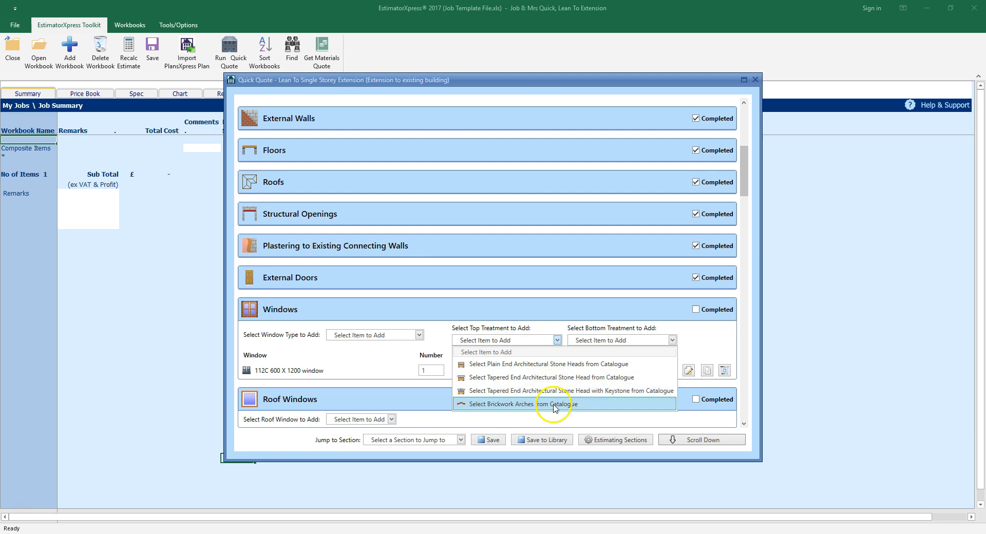
left_click(672, 340)
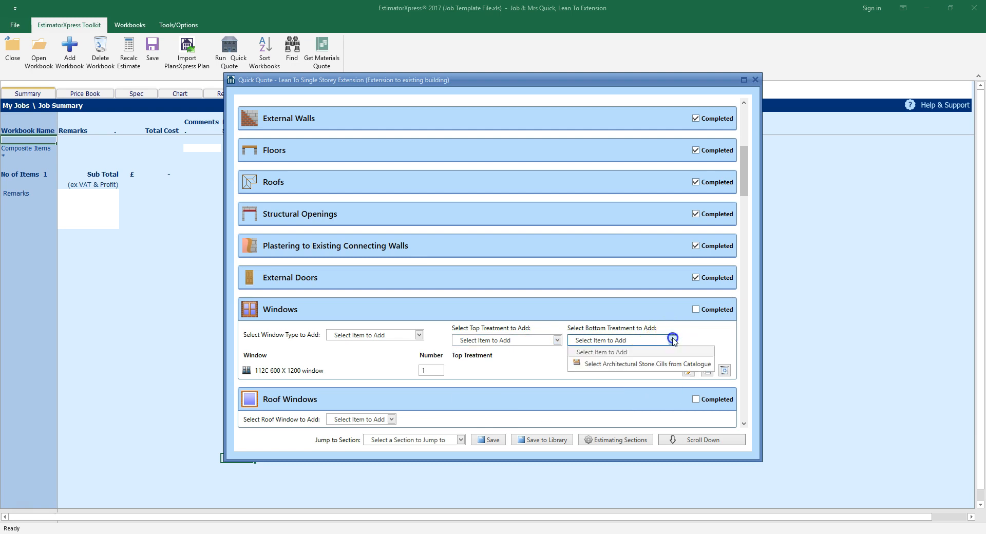
left_click(669, 366)
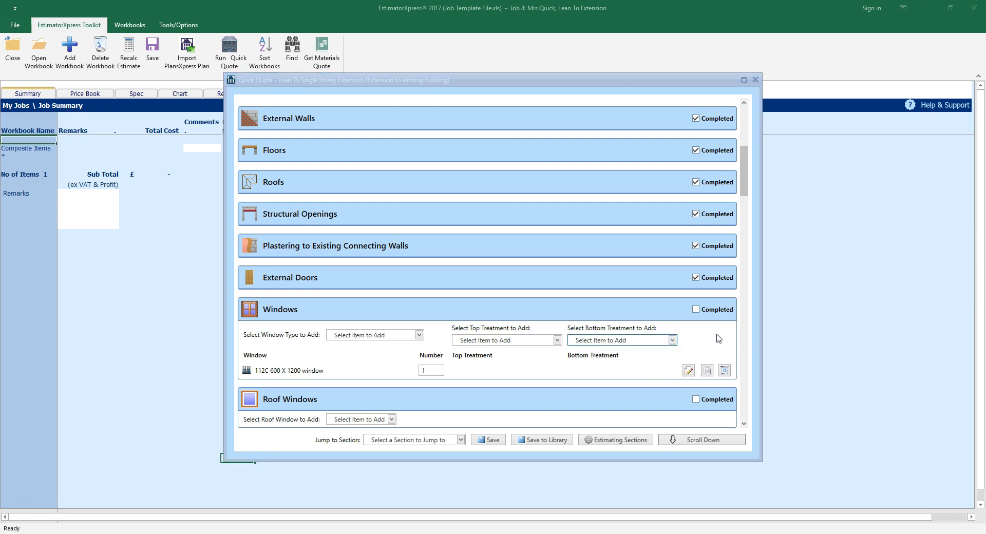
left_click(699, 311)
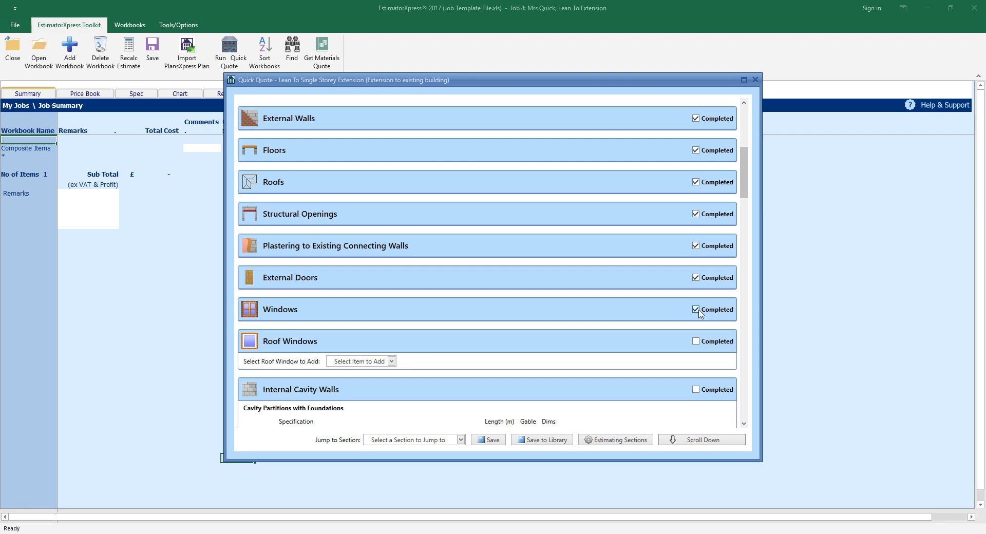
Step: Add a Wall Starters workbook to Walling Sundries using the template Wall starter for 2.400m high wall
left_click(460, 440)
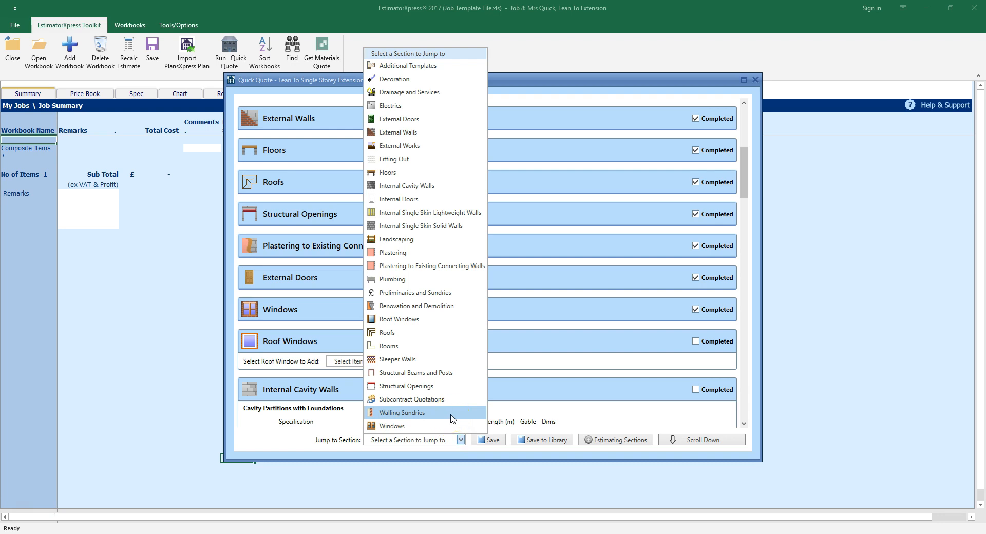
left_click(452, 419)
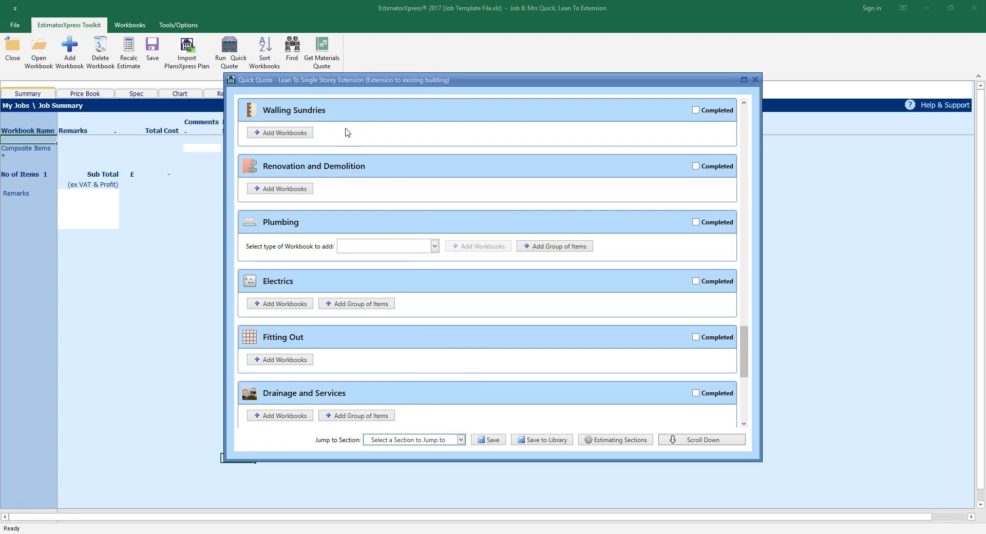
left_click(299, 136)
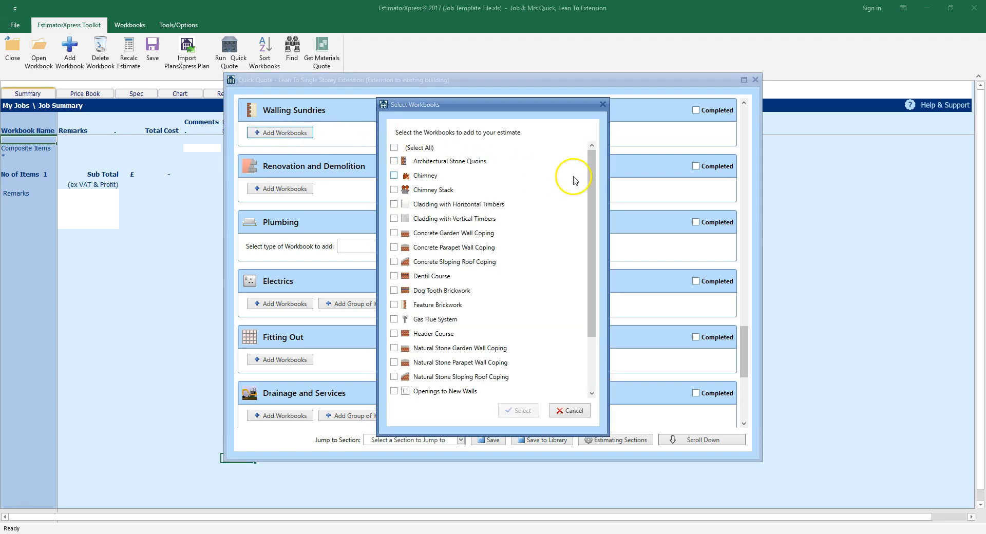
left_click_drag(592, 178, 589, 260)
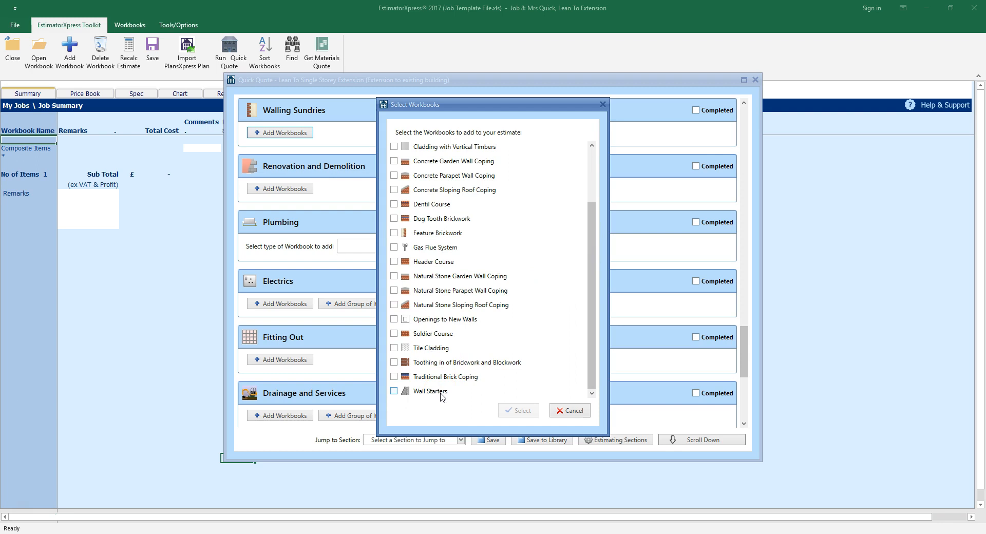
left_click(394, 391)
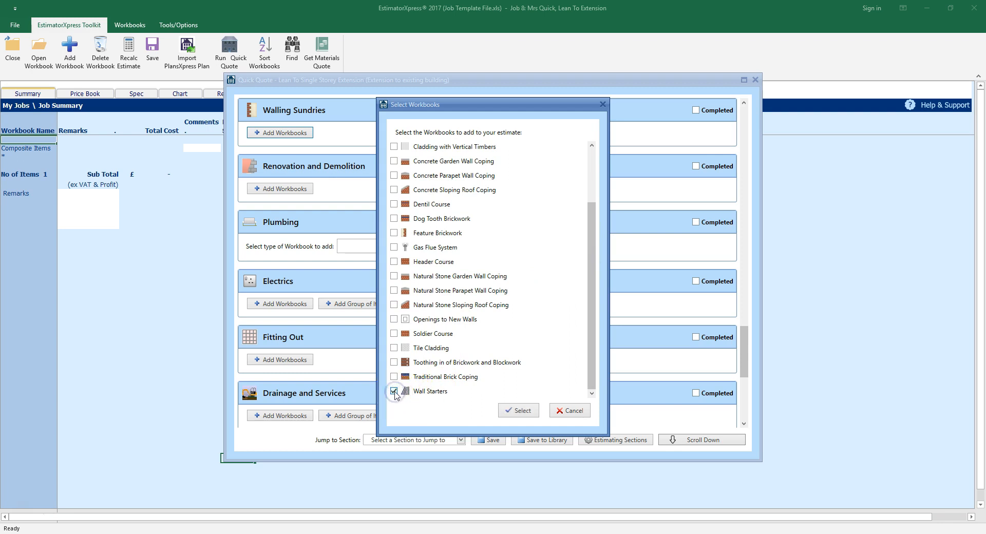
left_click(529, 414)
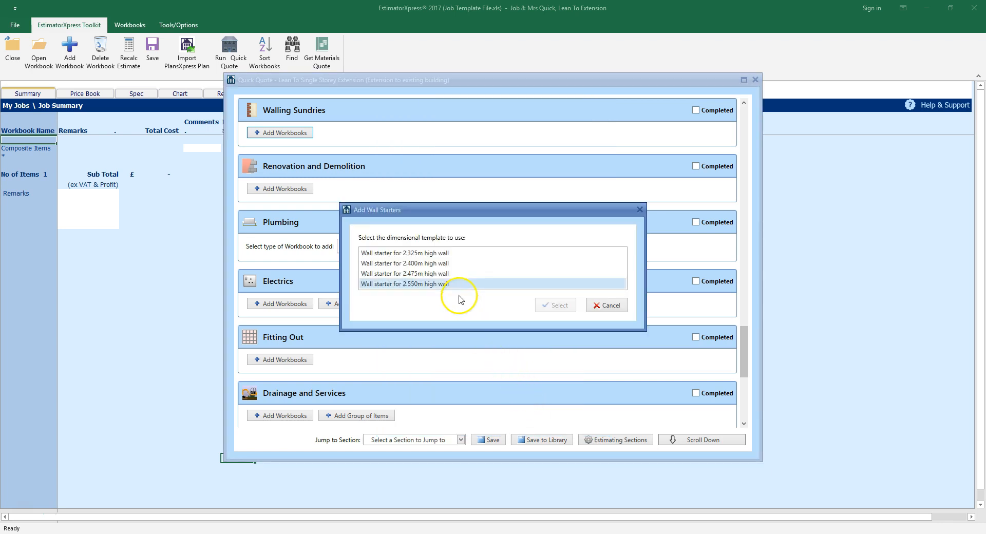
left_click(436, 264)
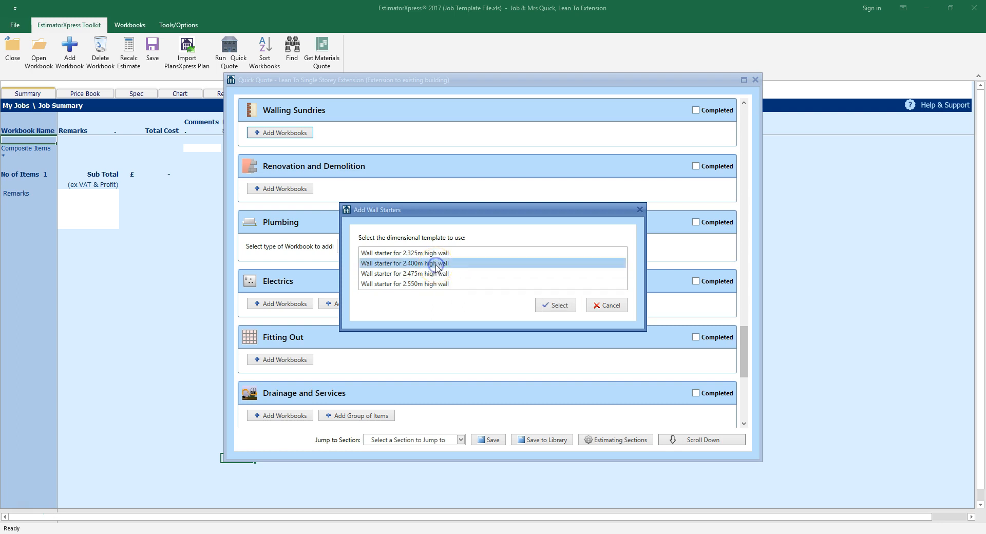
left_click(562, 310)
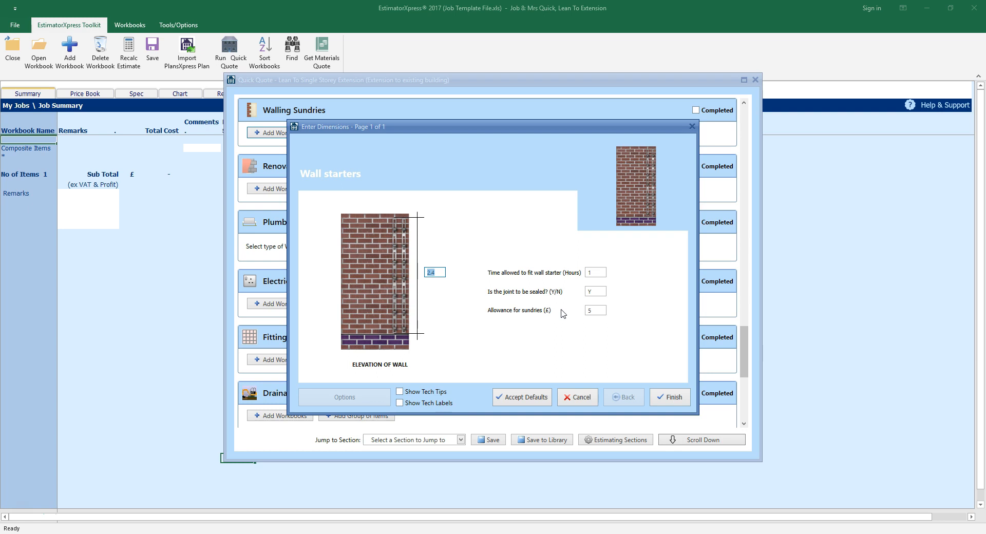
Step: Set the wall starter height to 9.6 and fitting time to 2 hours, check the sundries allowance tip, and mark Walling Sundries as completed
type("9.6")
left_click(596, 272)
type("2")
left_click(598, 292)
left_click(590, 310)
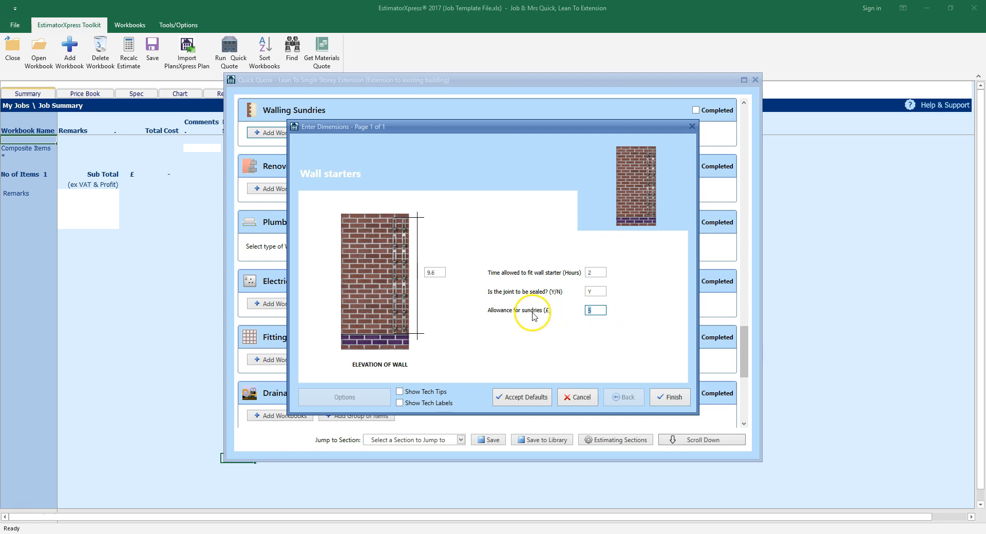
left_click(400, 392)
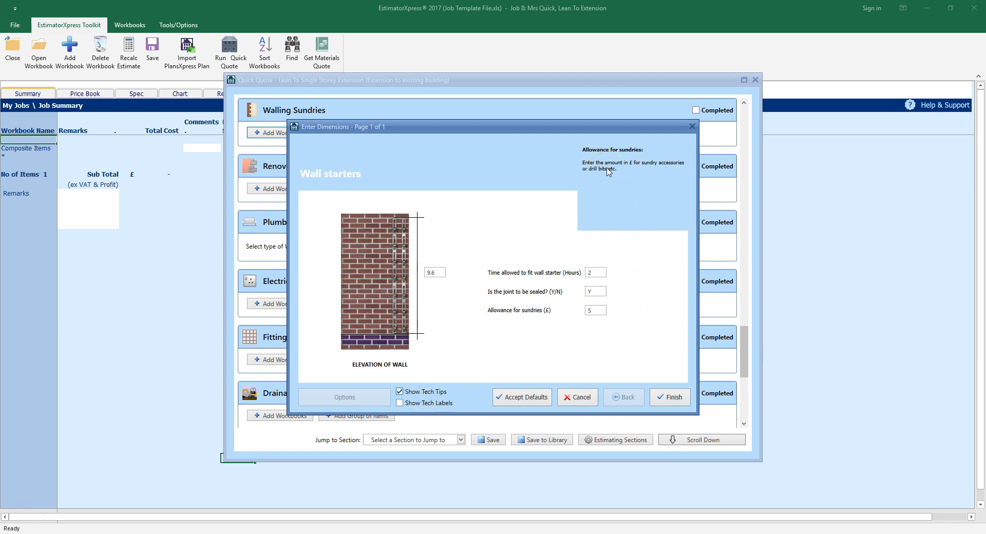
left_click(673, 398)
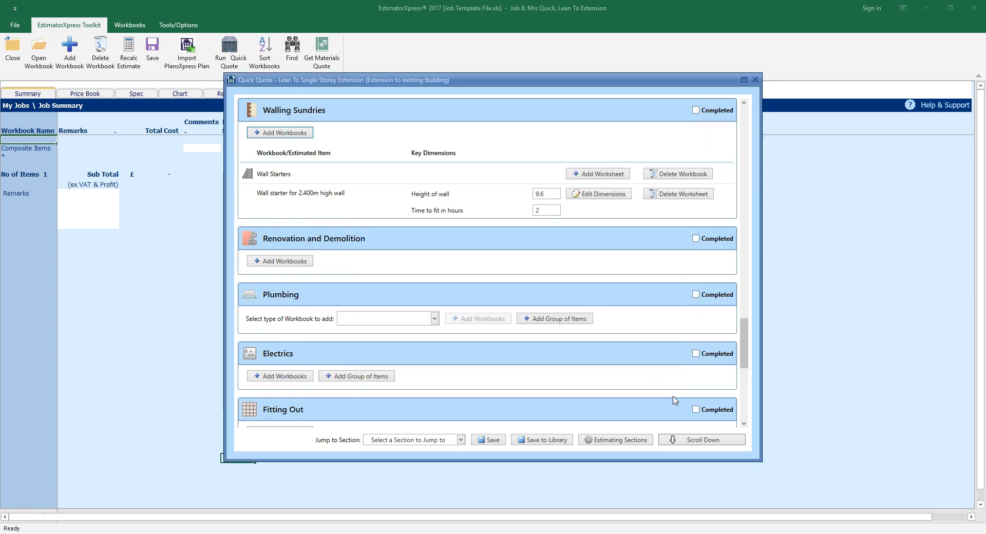
left_click(696, 110)
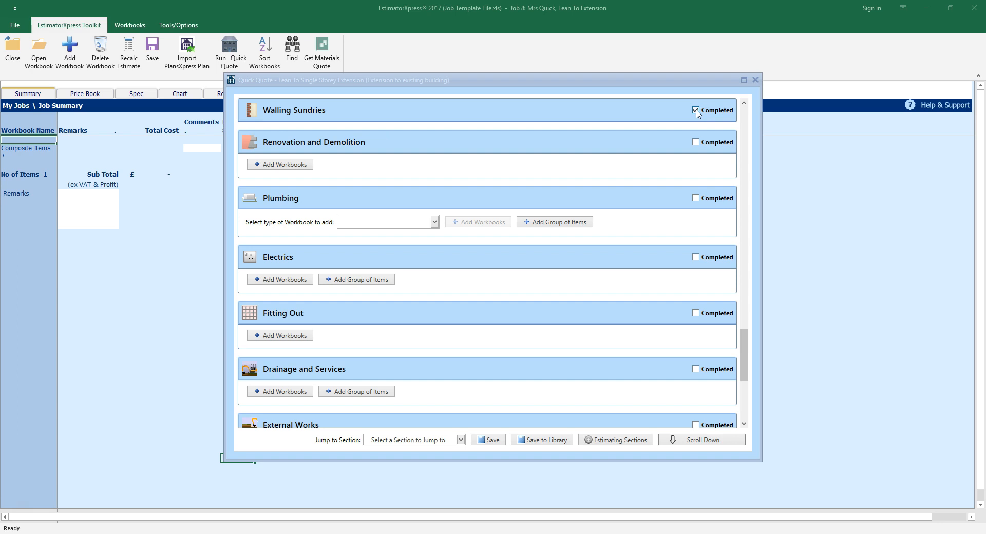
Step: Add a Planning and Design Costs workbook to Preliminaries and Sundries using the Small Home Extension template
left_click(461, 440)
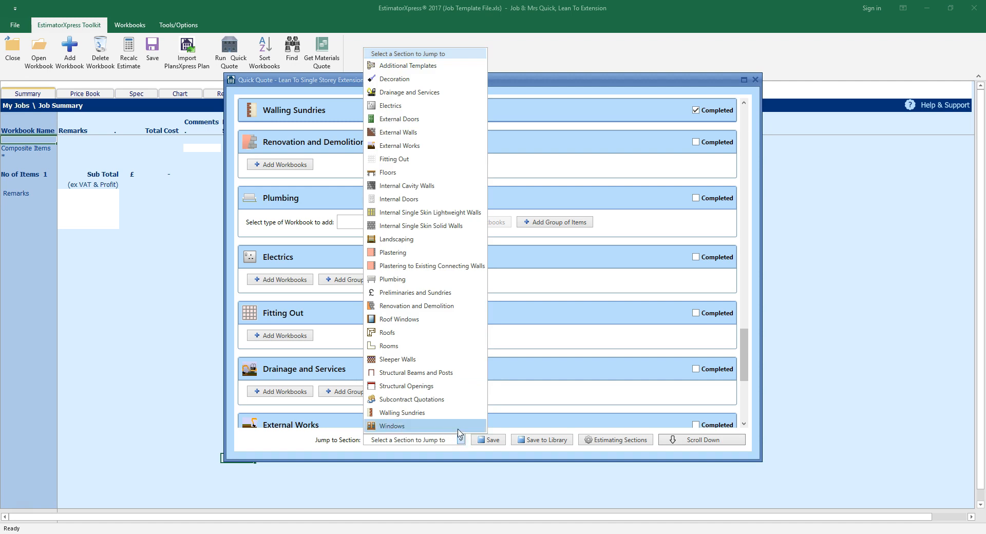
left_click(372, 296)
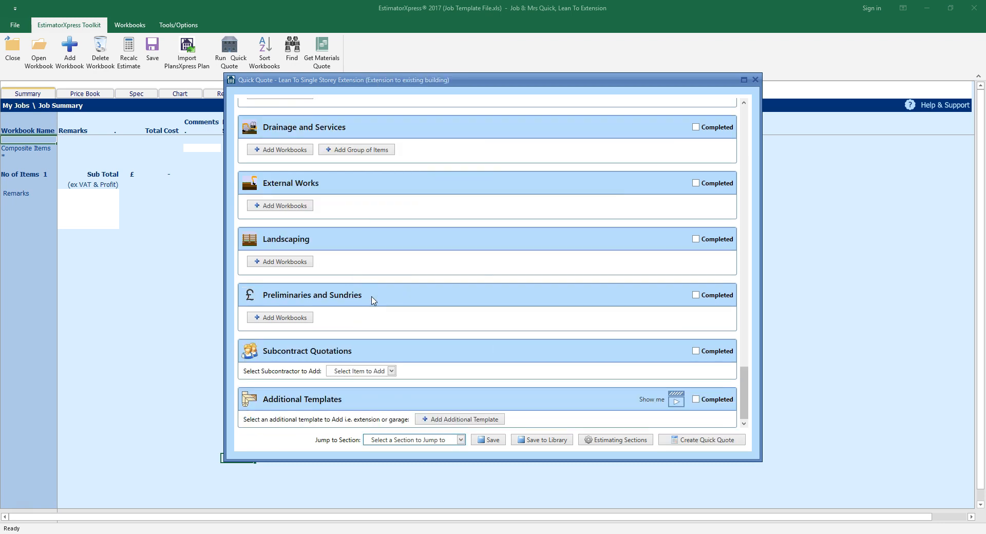
left_click(300, 318)
left_click(300, 318)
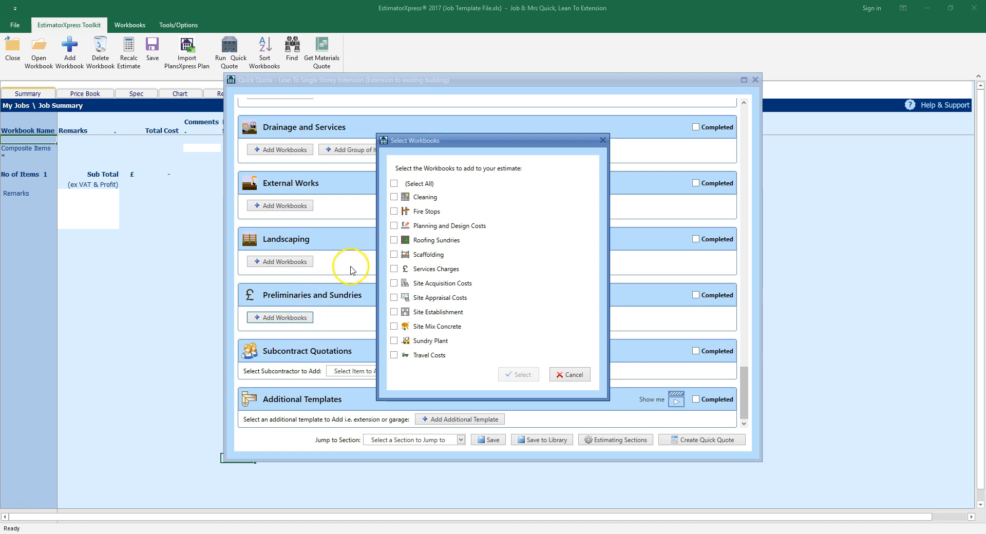
left_click(395, 226)
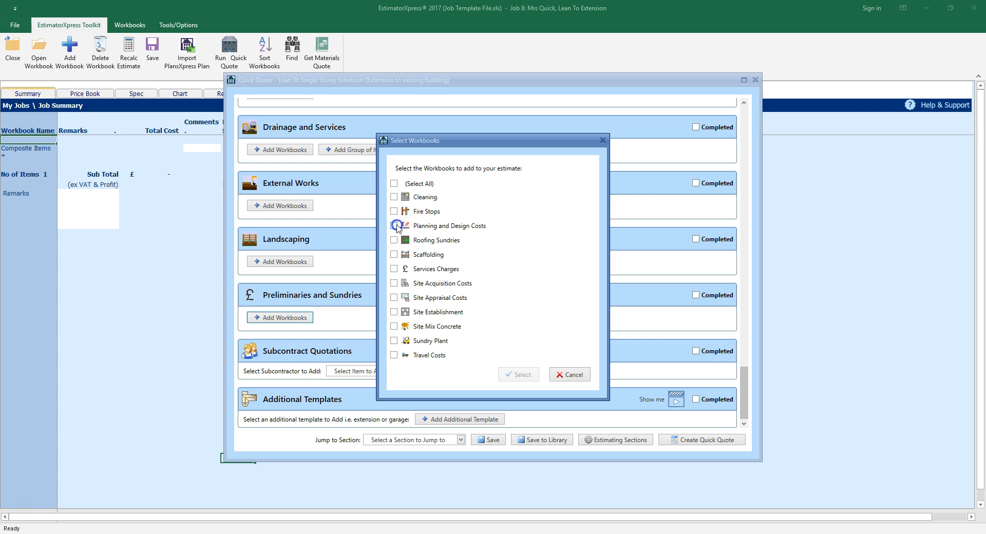
left_click(526, 375)
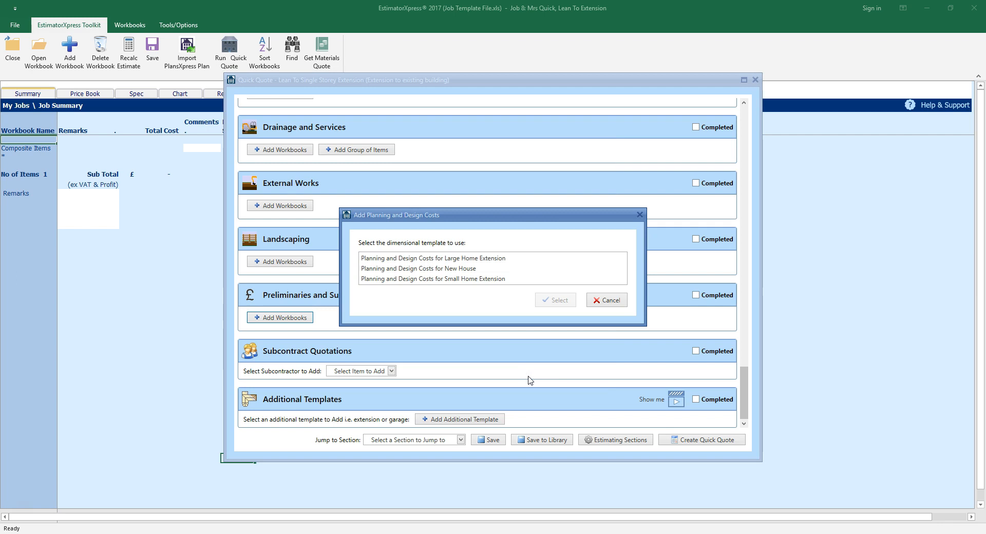
left_click(501, 284)
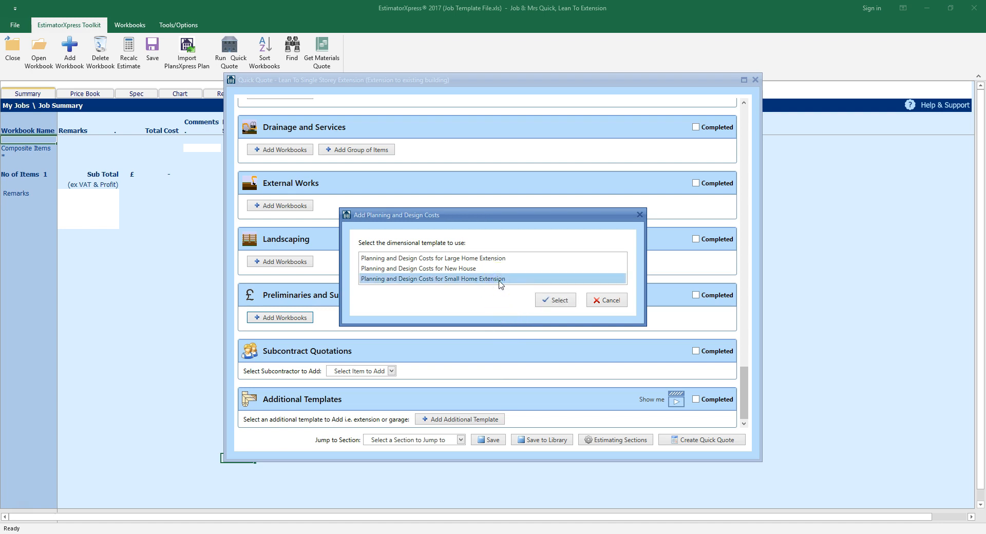
left_click(494, 271)
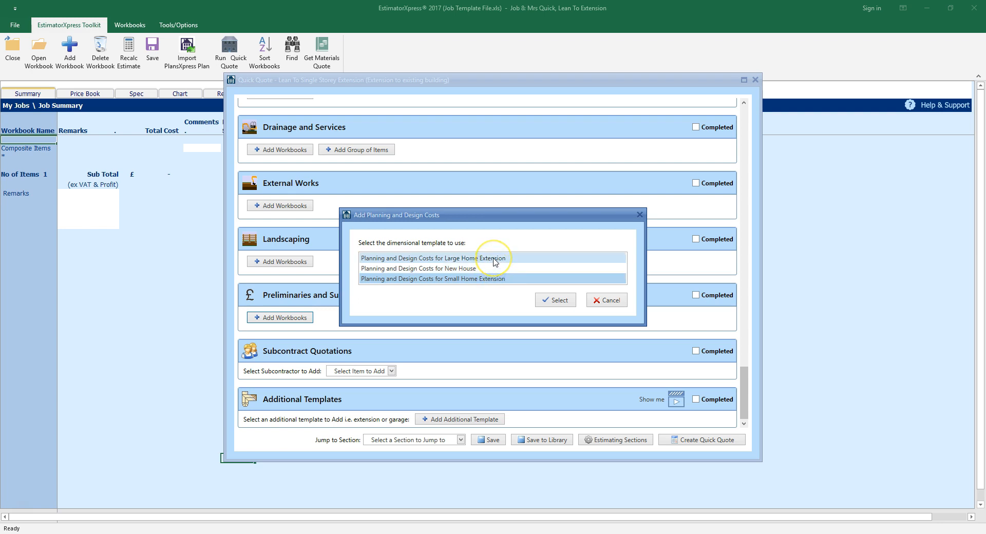
left_click(557, 301)
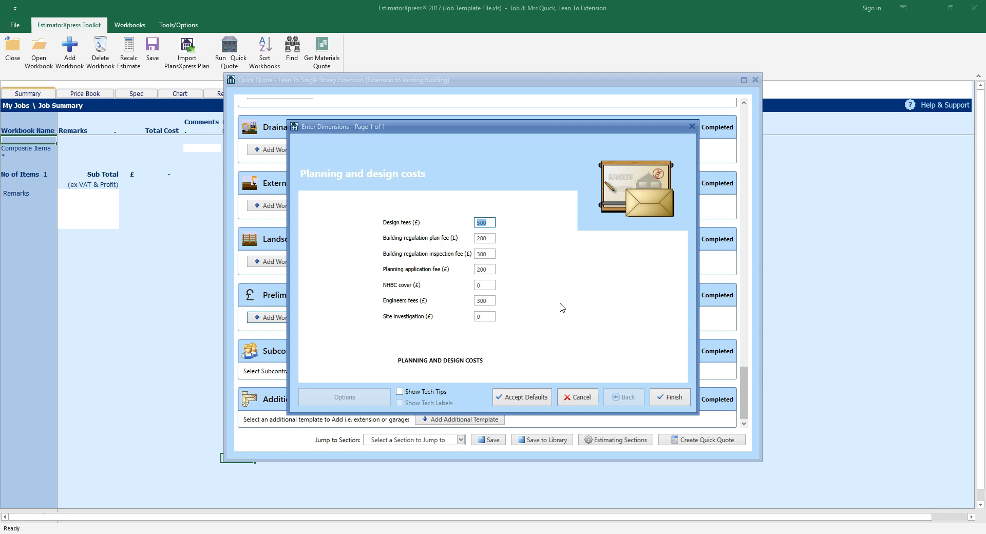
Step: Set the design fees to £400 and the engineers fees to £50 in the planning and design costs
type("400")
left_click(484, 301)
type("50")
left_click(670, 398)
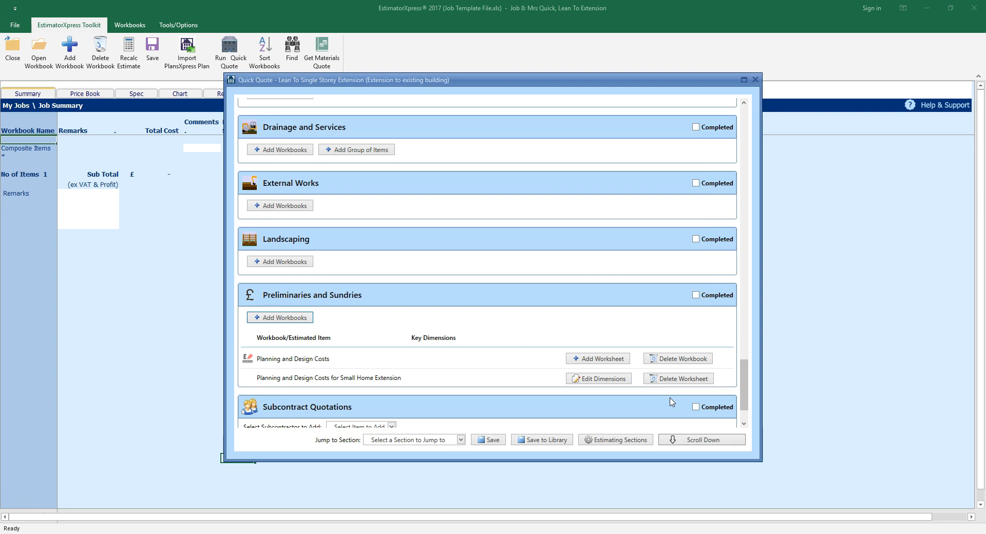
Step: Add a Site Establishment workbook to Preliminaries and Sundries using the template Site Establishment for small extension
left_click(285, 318)
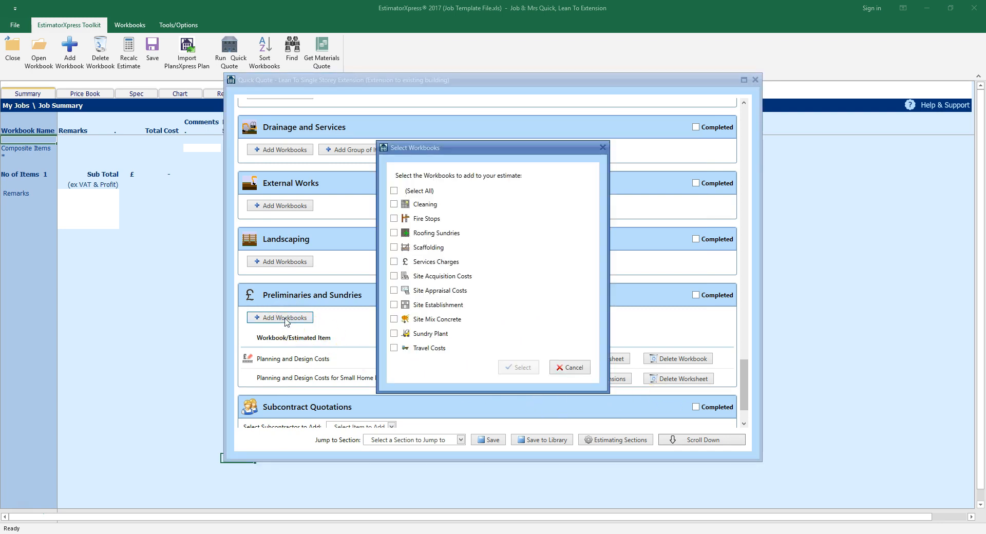
left_click(394, 305)
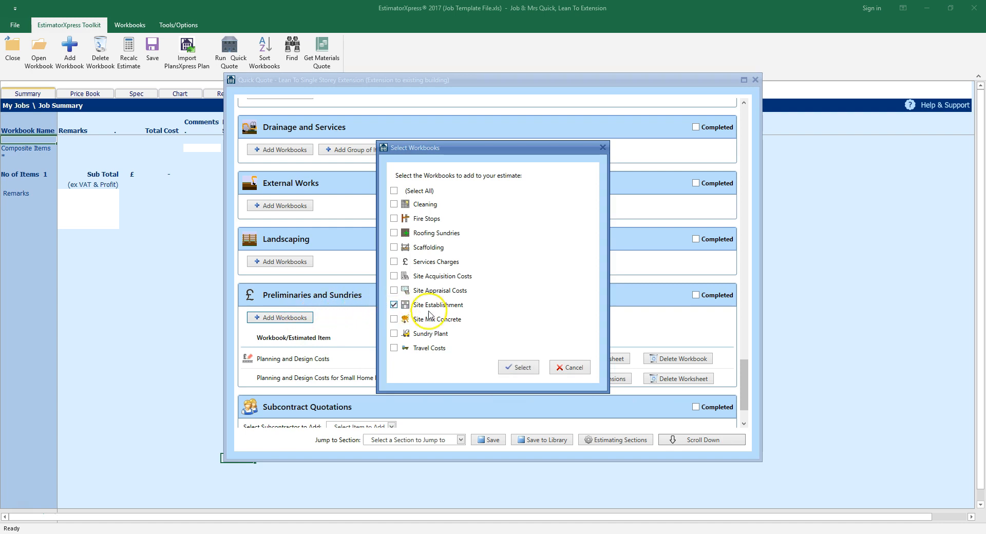
left_click(530, 370)
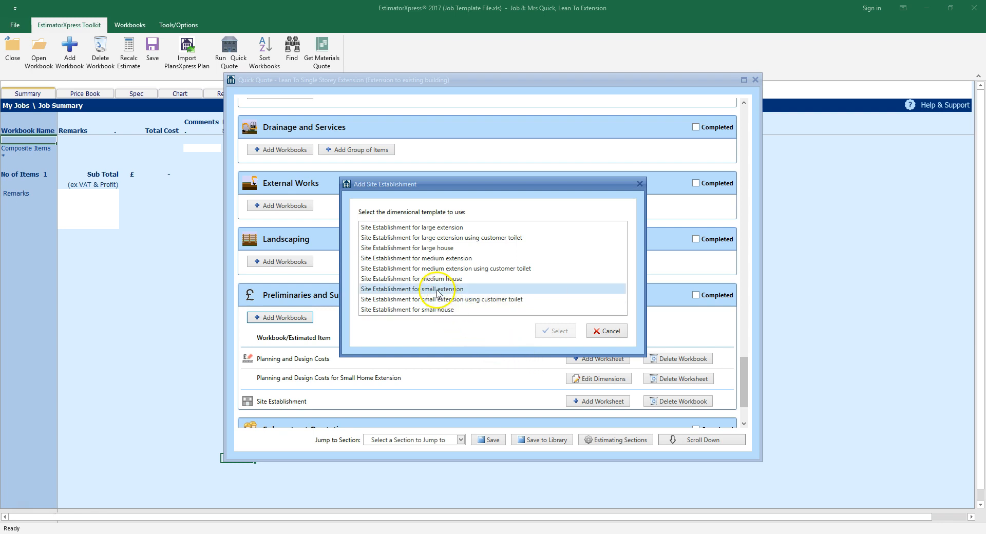
left_click(471, 289)
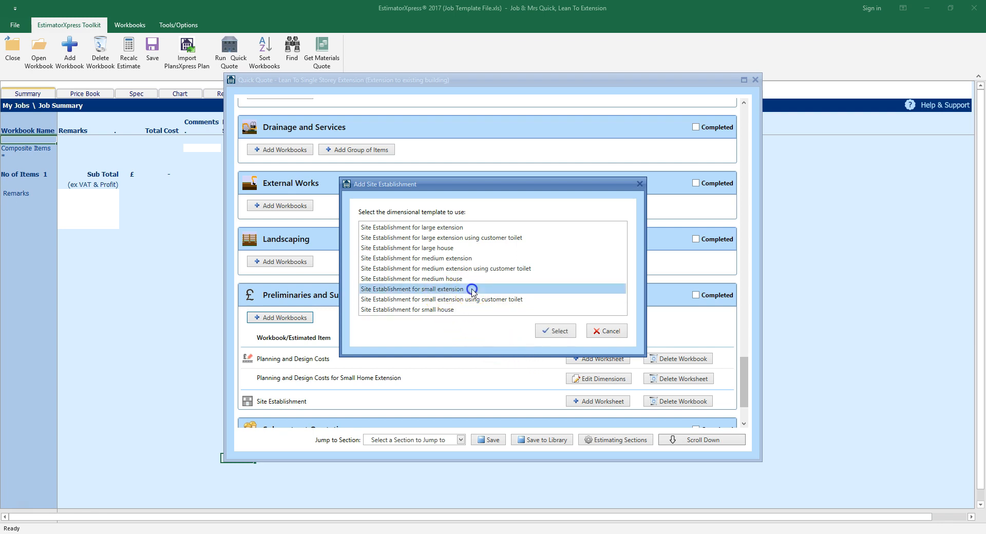
left_click(551, 332)
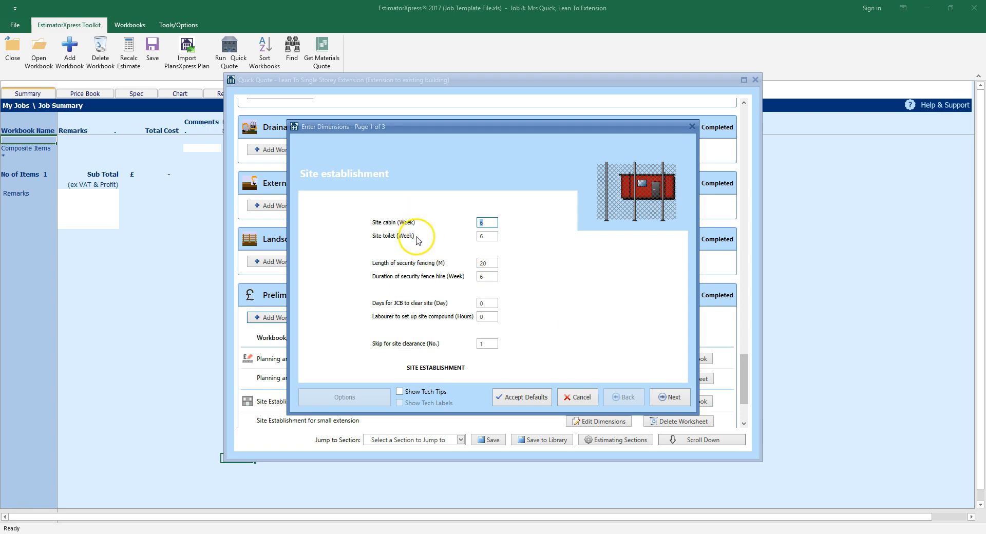
Step: Set the site cabin and site toilet hire to 12 weeks each, and the security fencing length and hire duration to 0
left_click(487, 222)
key("BackSpace")
type("12")
key("Tab")
type("12")
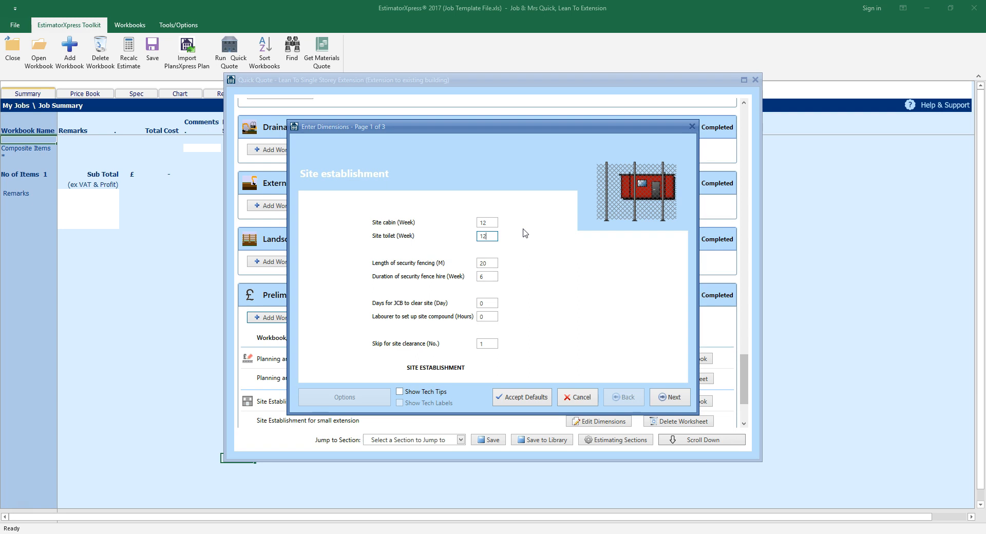
left_click(486, 263)
type("0")
left_click(490, 276)
type("0")
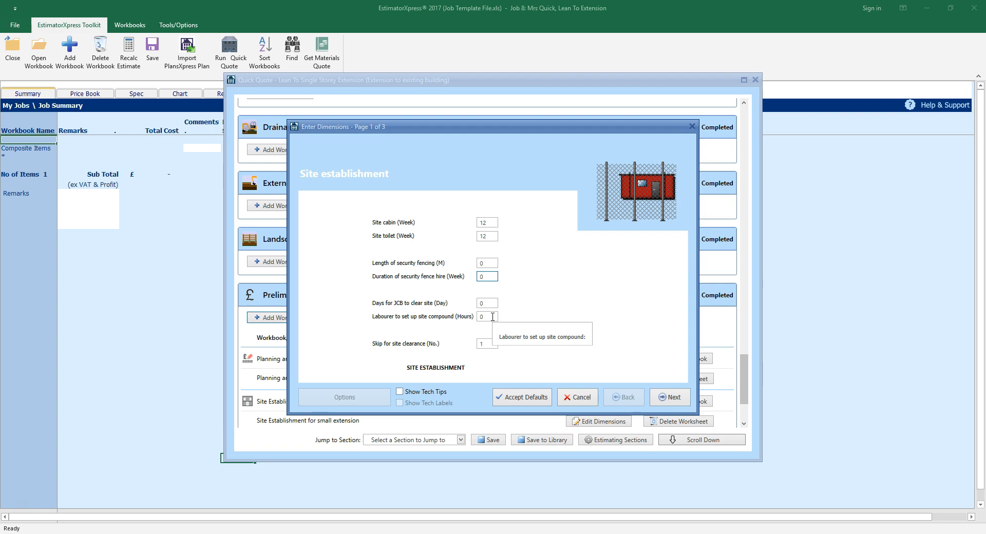
left_click(485, 343)
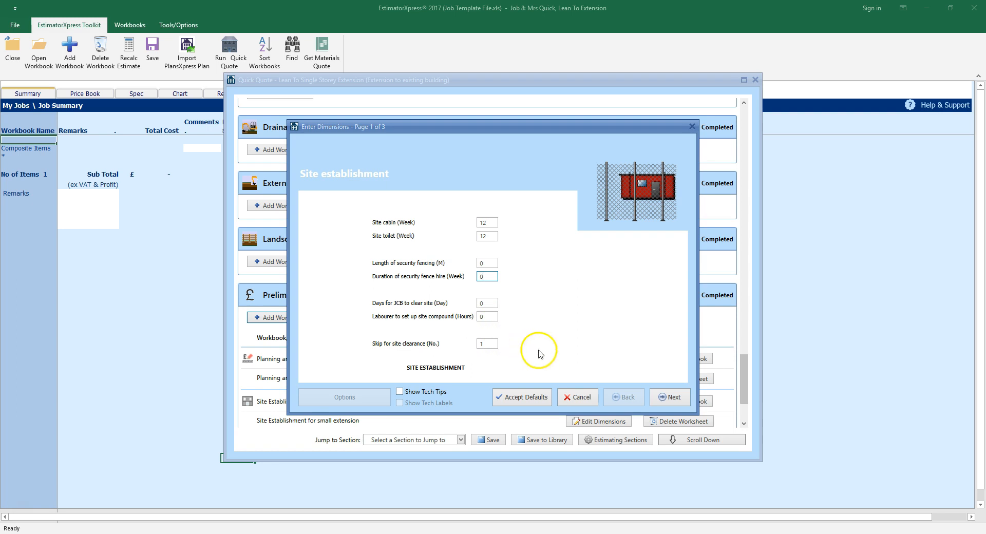
Step: Accept the default site compound base and sundry project costs to complete the site establishment dimensions
left_click(666, 397)
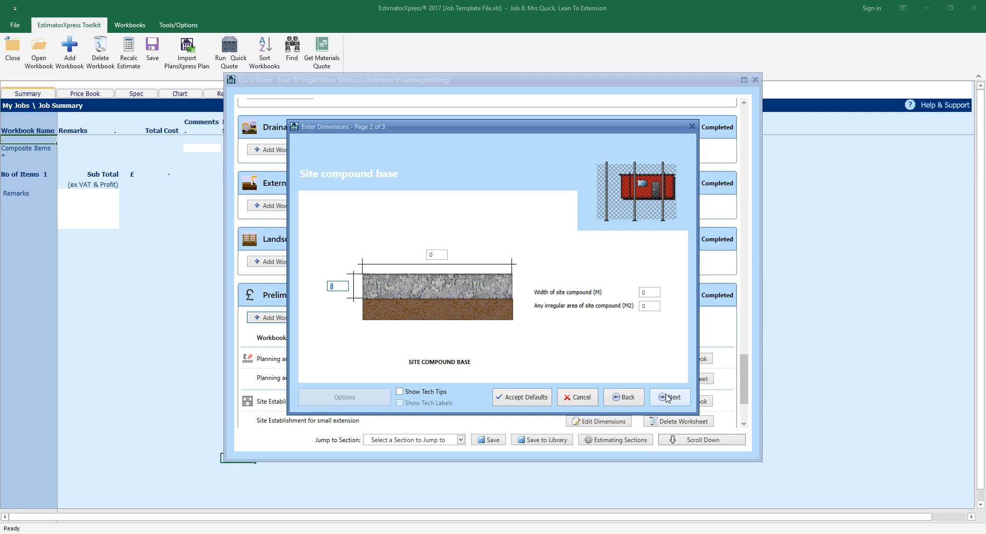
left_click(667, 398)
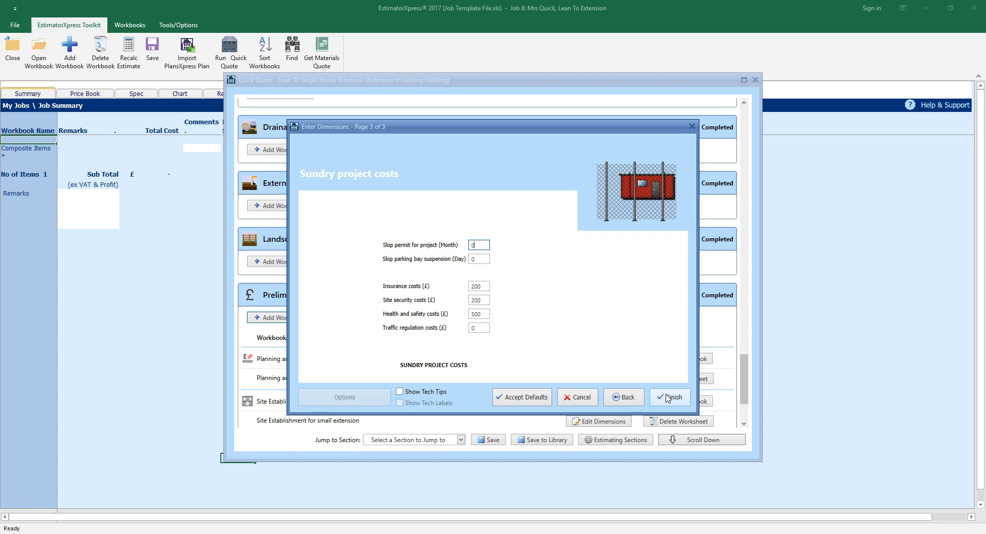
key("Tab")
key("Tab")
left_click(668, 398)
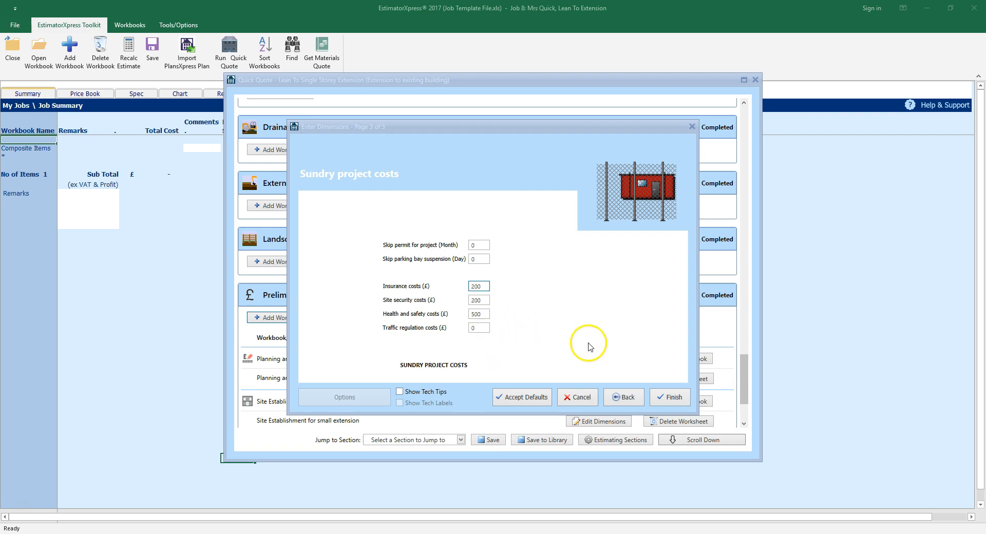
left_click(673, 397)
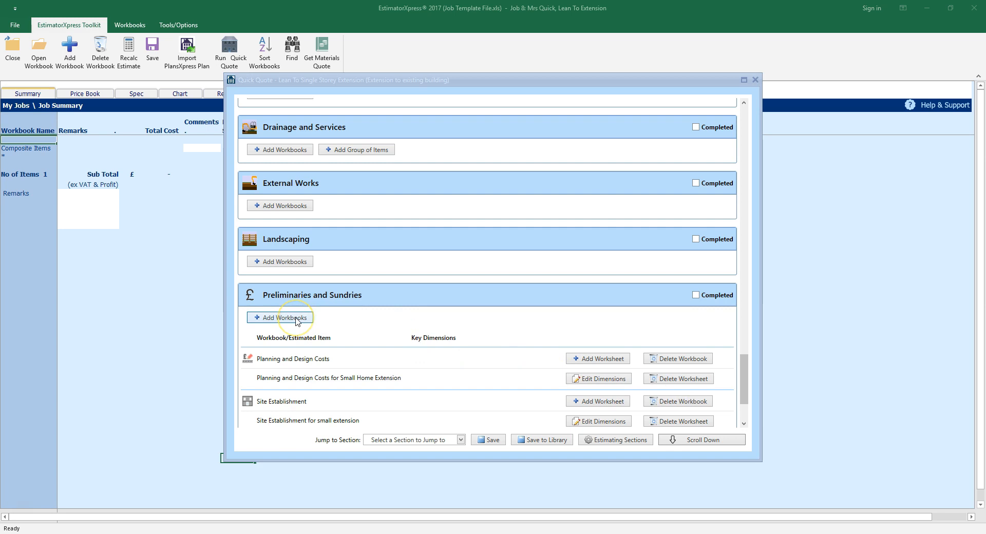
Step: Add the Sundry Plant and Travel Costs workbooks to Preliminaries and Sundries
left_click(281, 318)
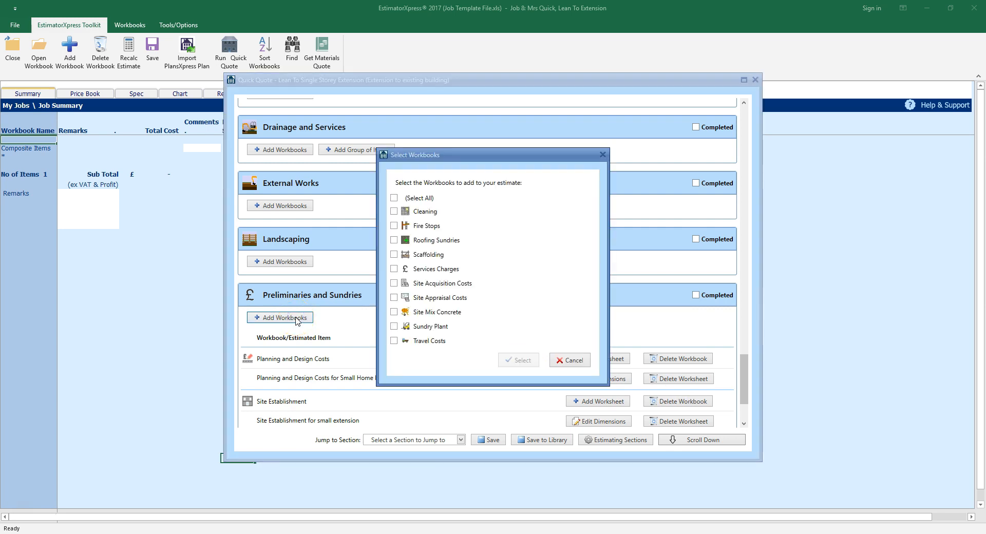
left_click(394, 326)
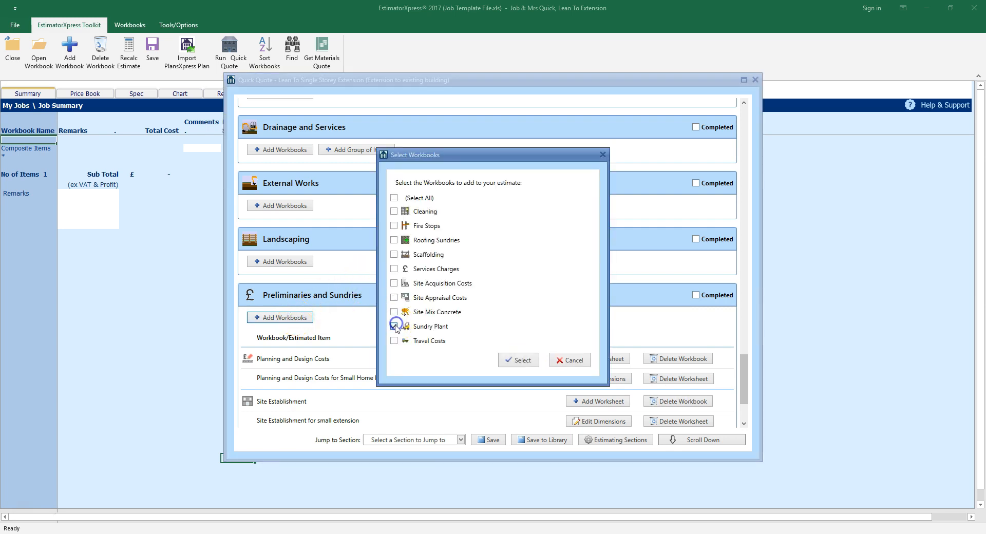
left_click(394, 341)
left_click(528, 362)
left_click(528, 362)
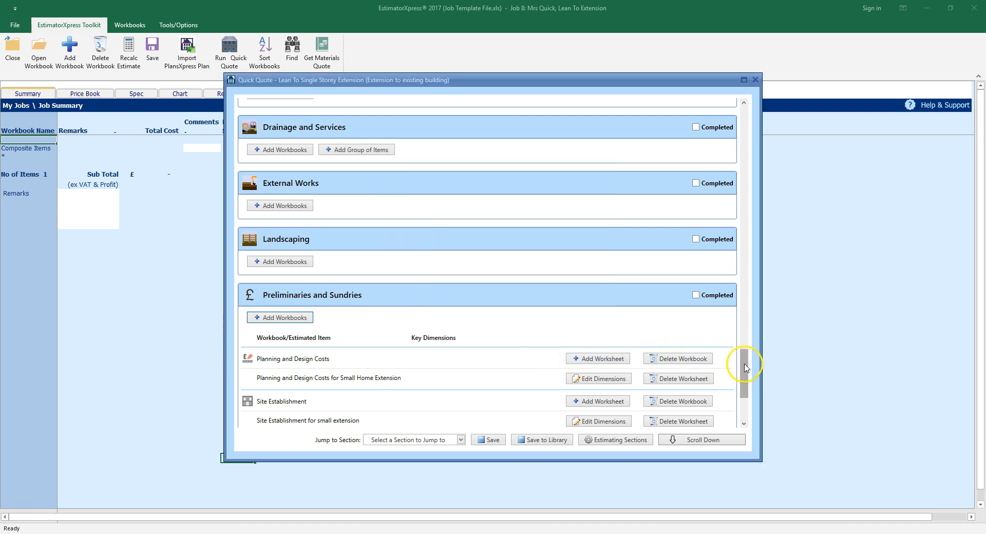
Step: Add a Sundry Plant worksheet using the Small Single Storey Extension template
left_click_drag(743, 366, 740, 395)
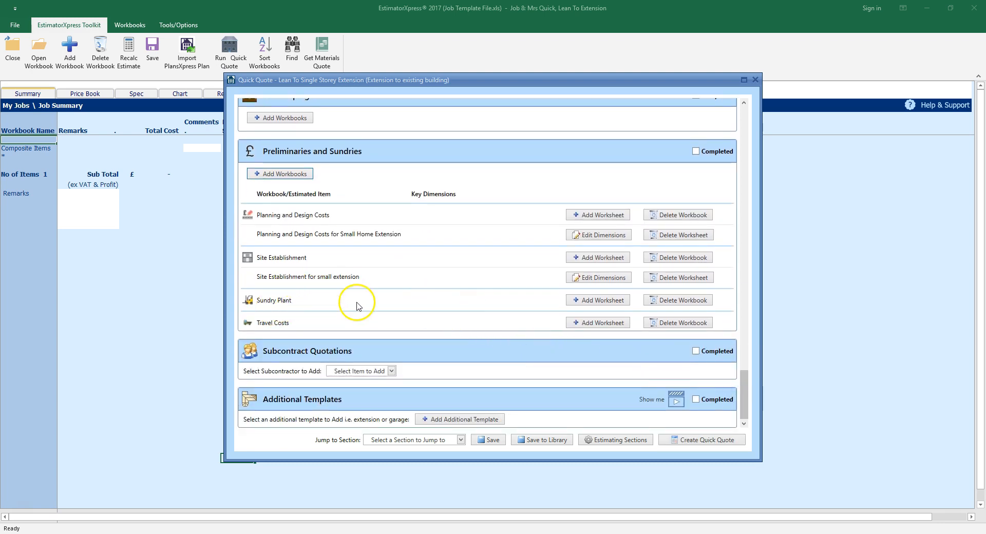
left_click(595, 300)
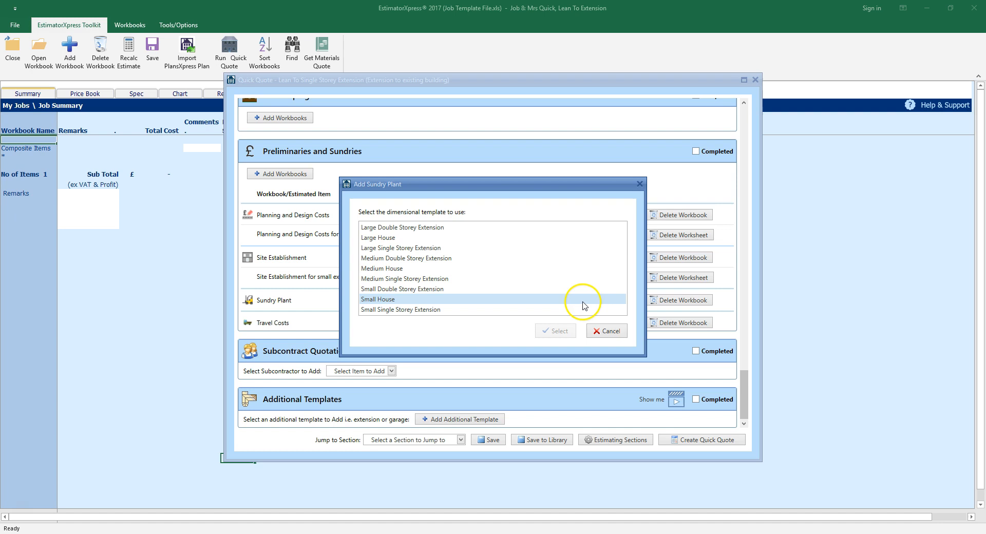
left_click(595, 311)
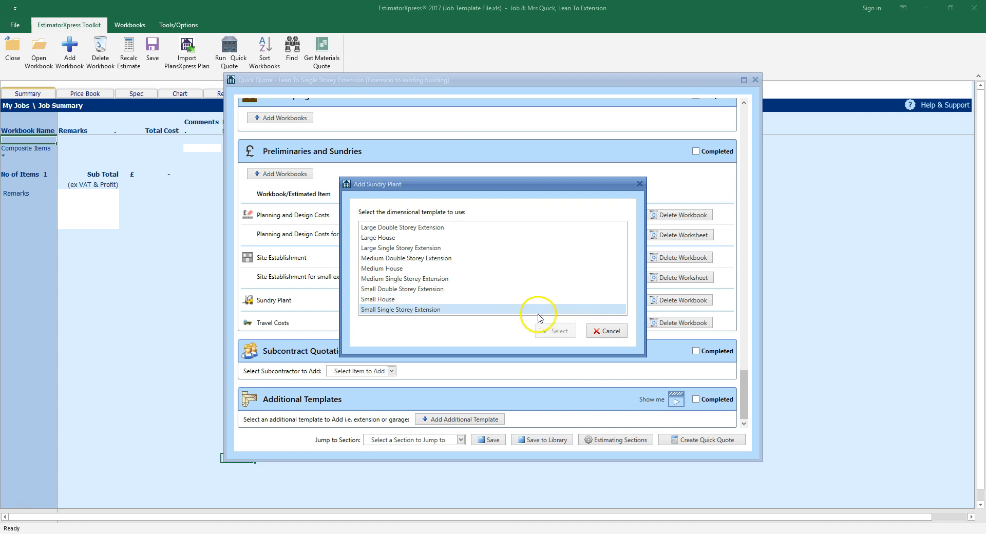
left_click(449, 311)
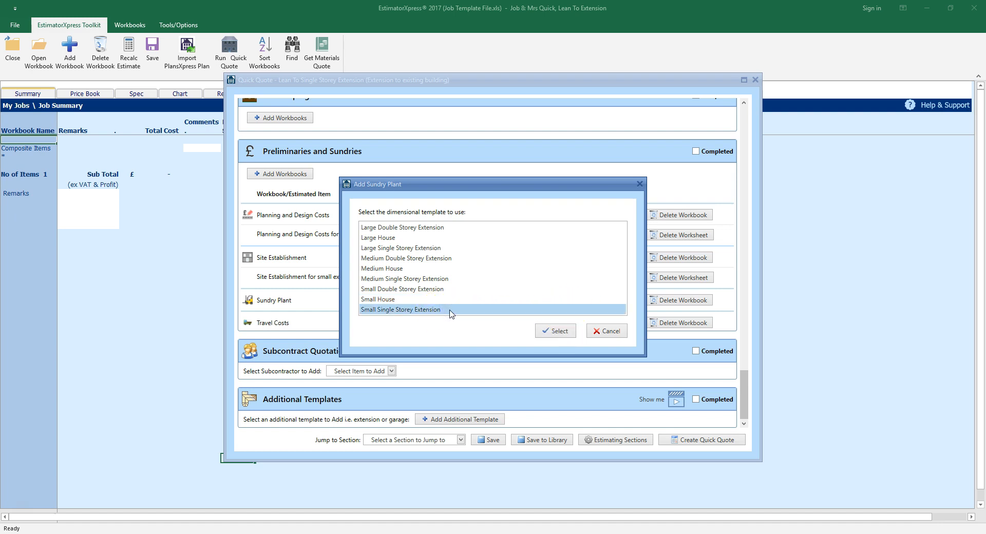
left_click(557, 331)
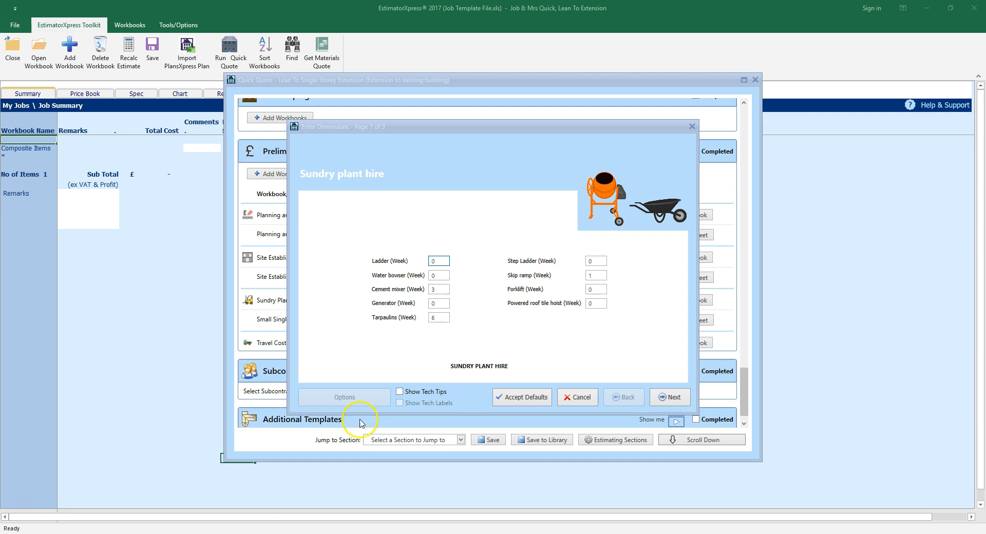
Step: Accept the default plant hire, tools for purchase, and spoil and waste plant quantities for the Sundry Plant worksheet
left_click(438, 261)
left_click(443, 276)
left_click(444, 289)
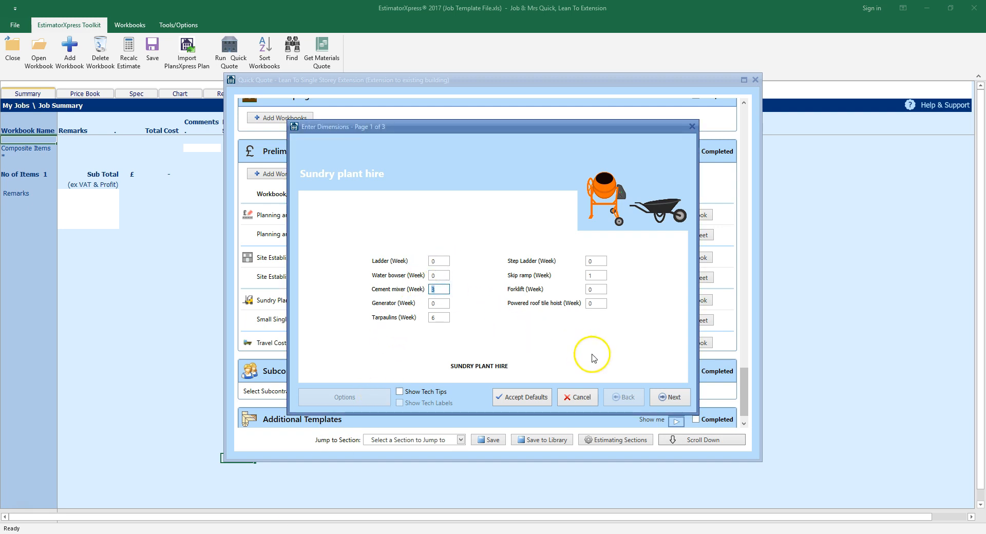
left_click(667, 398)
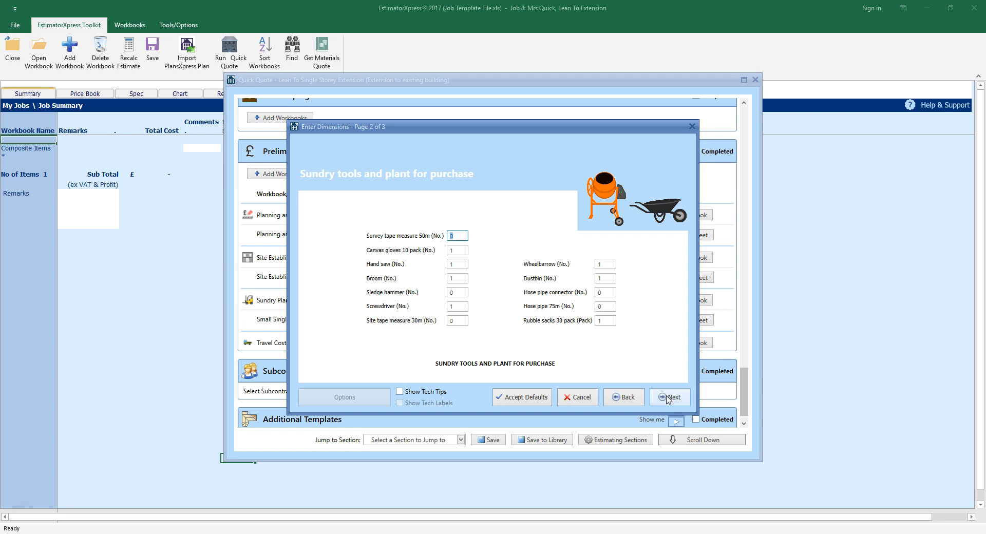
left_click(668, 398)
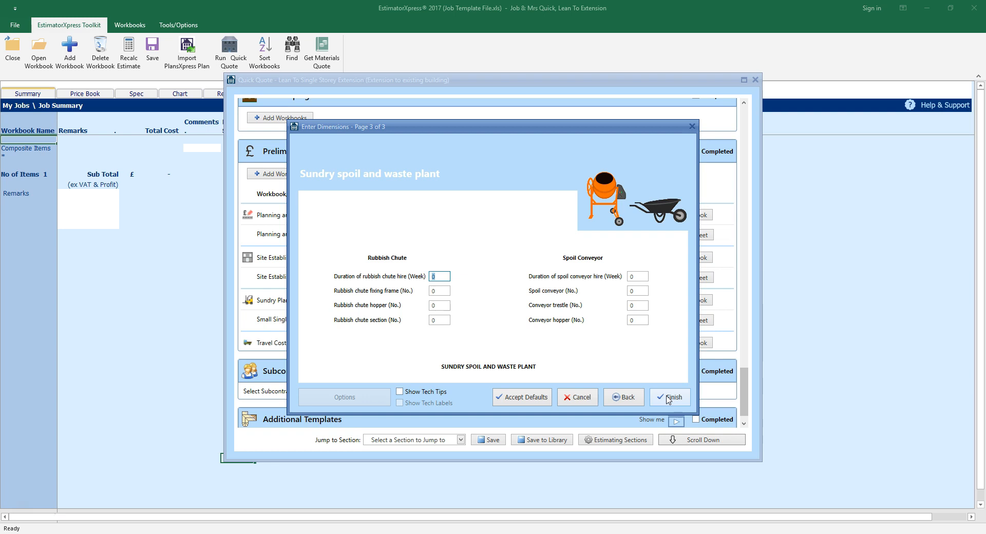
left_click(668, 399)
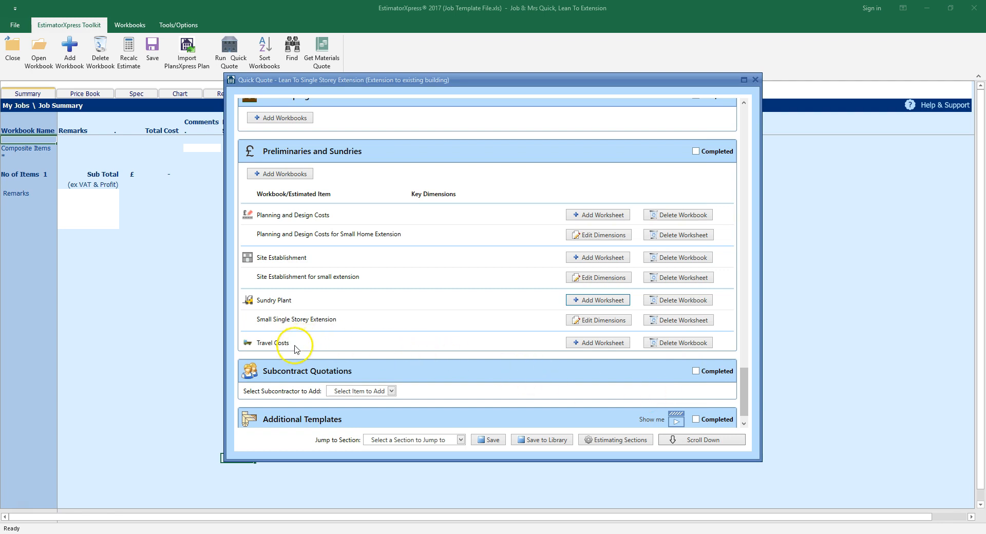
Step: Add a Travel Costs worksheet with the medium van travel cost set to 600 miles
left_click(602, 343)
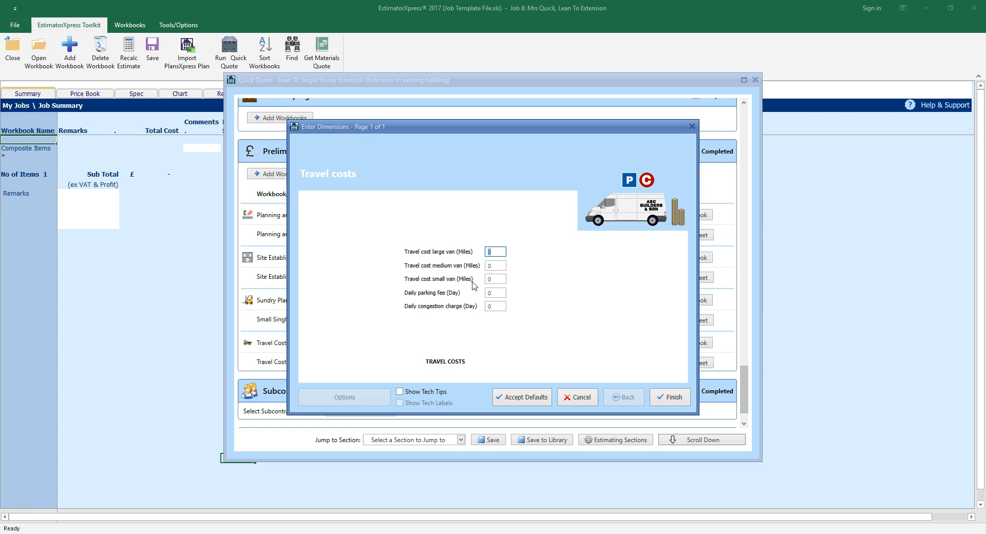
left_click(504, 266)
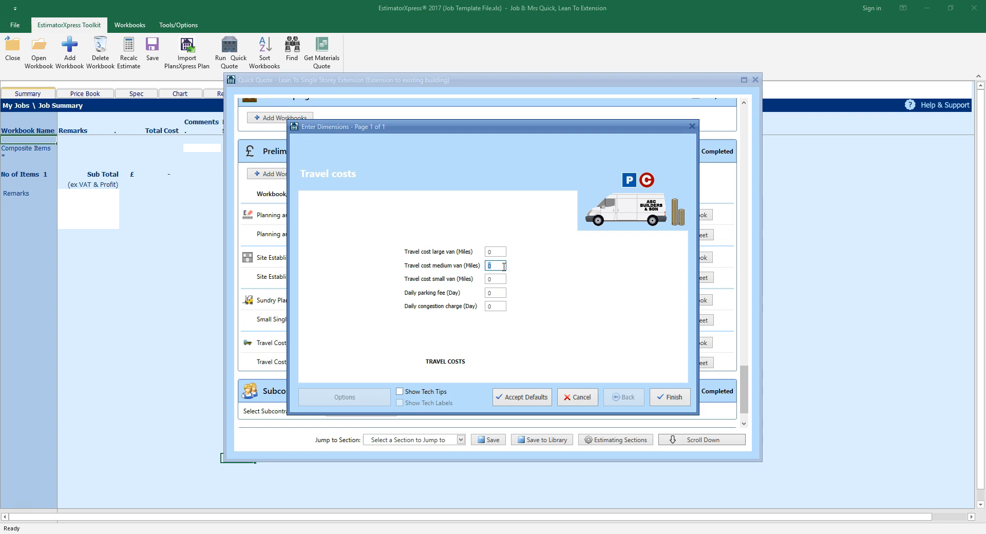
left_click(575, 262)
left_click(496, 265)
left_click_drag(497, 266, 466, 267)
type("600")
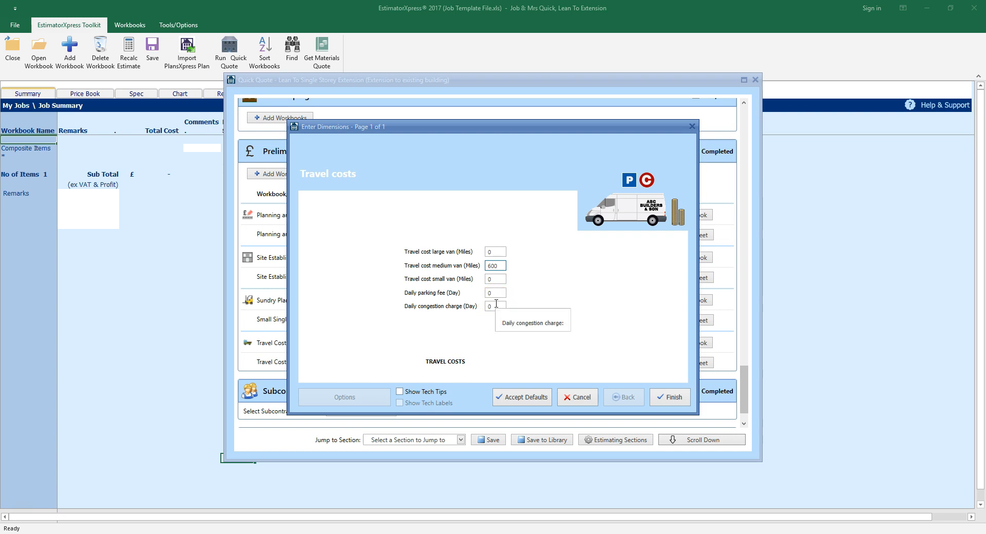
left_click(669, 397)
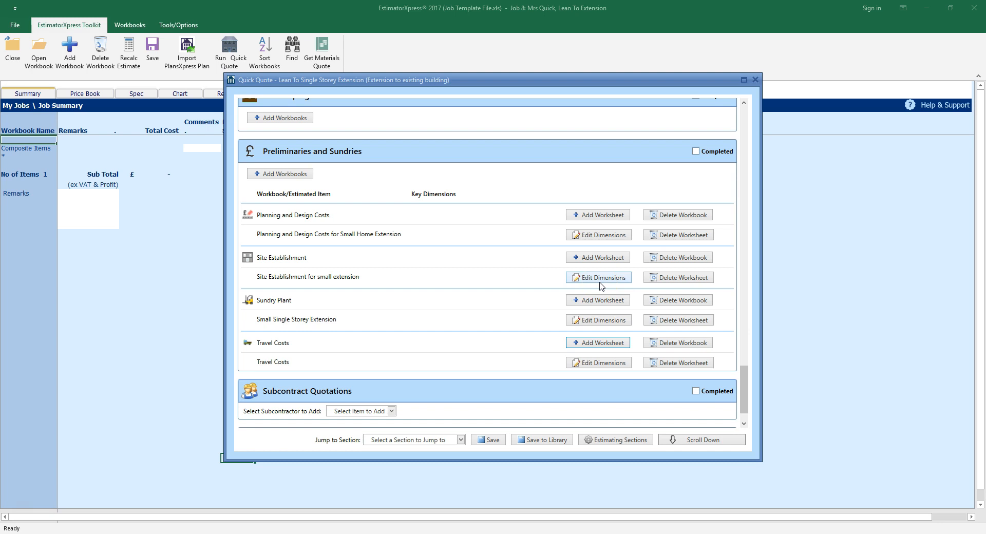
Step: Check the remaining workbooks available for Preliminaries and Sundries without adding any, and mark the section as completed
left_click(286, 174)
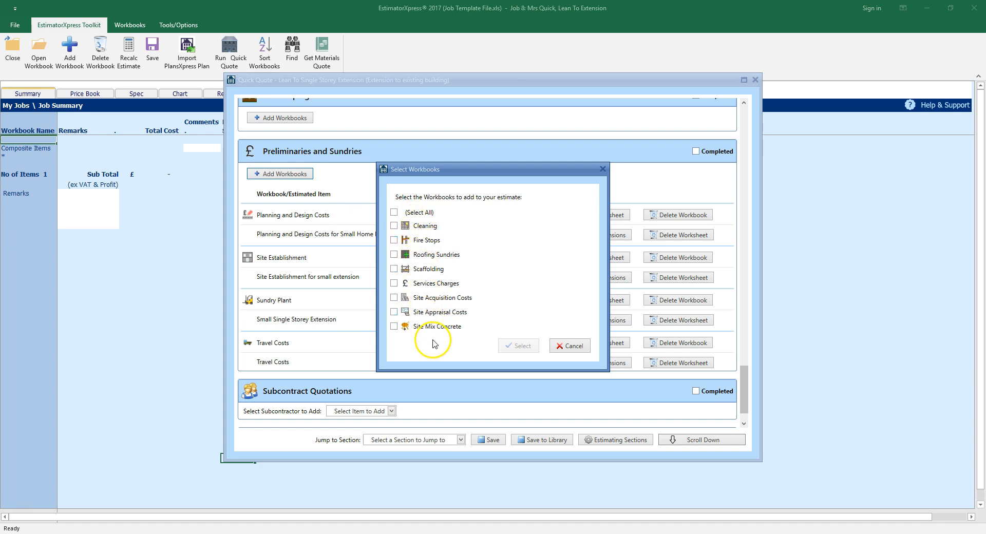
left_click(563, 346)
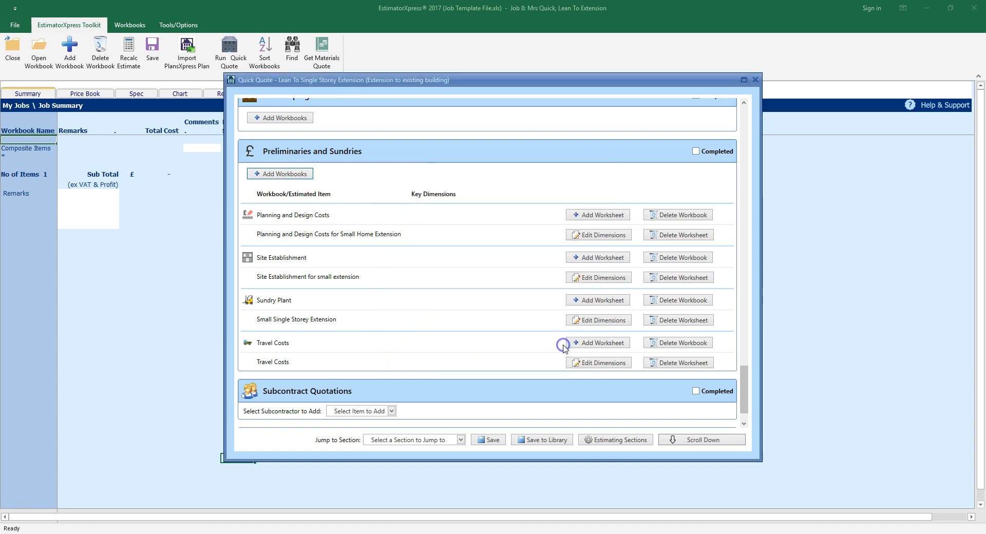
left_click(694, 151)
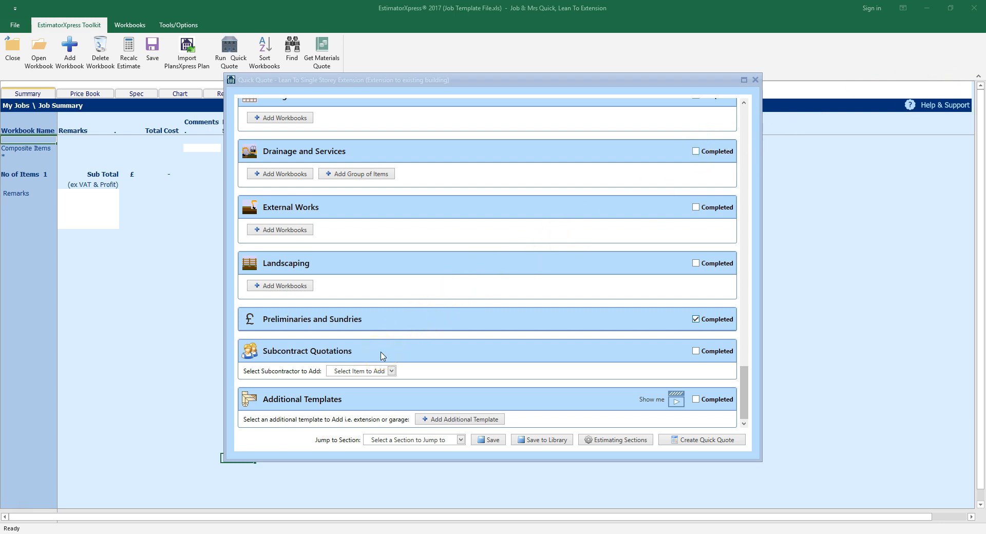
Step: Add a Plumbing contractor subcontract quotation described as "Supply and fit 2 radiators, connect to existing system"
left_click(391, 371)
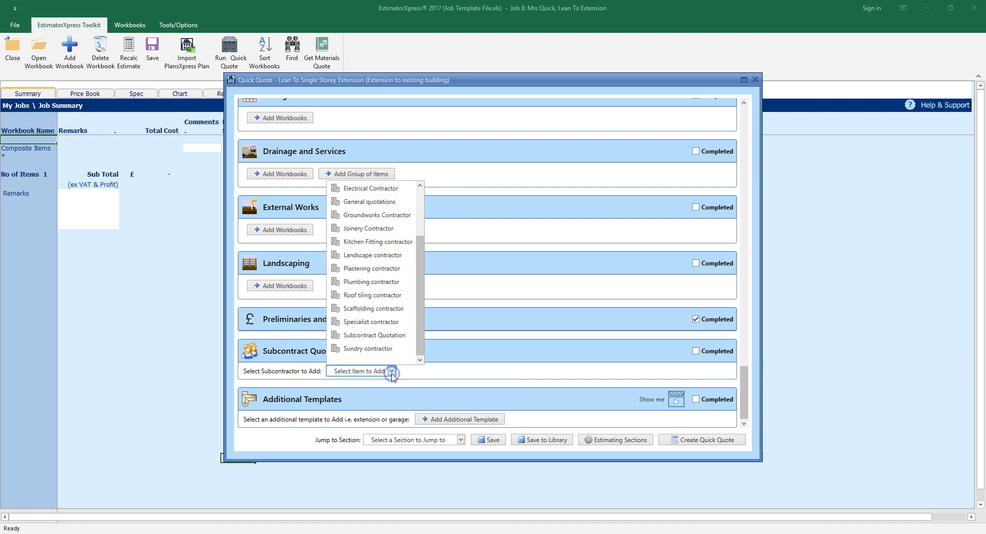
left_click(400, 283)
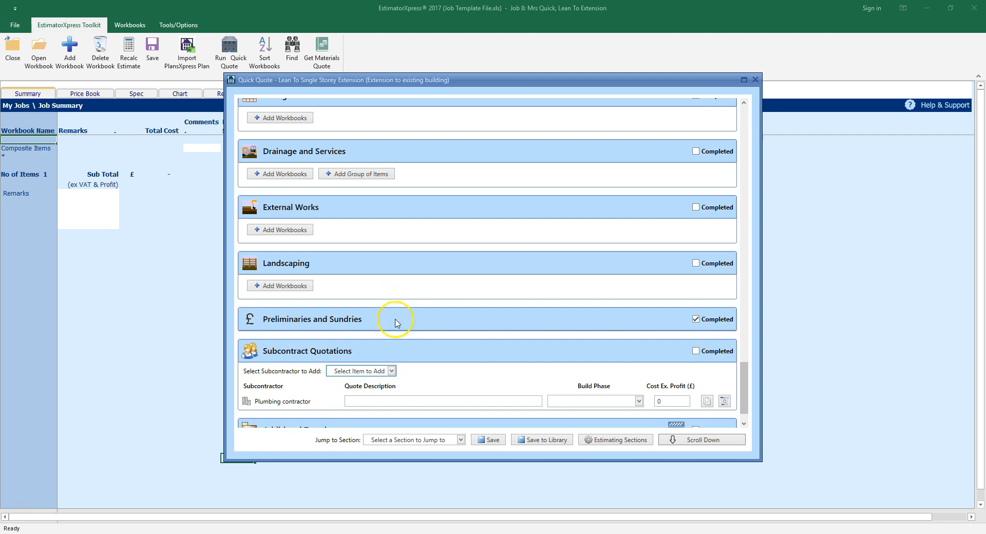
left_click(390, 401)
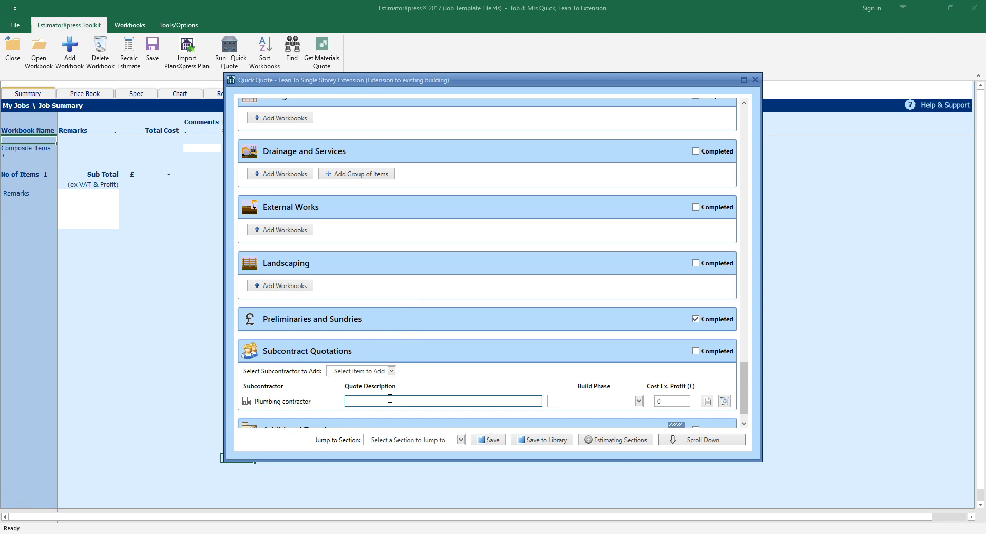
type("sUPPLY AND F")
key("ctrl+a")
key("BackSpace")
type("Supply and fit 2 radiators, connect to existing system")
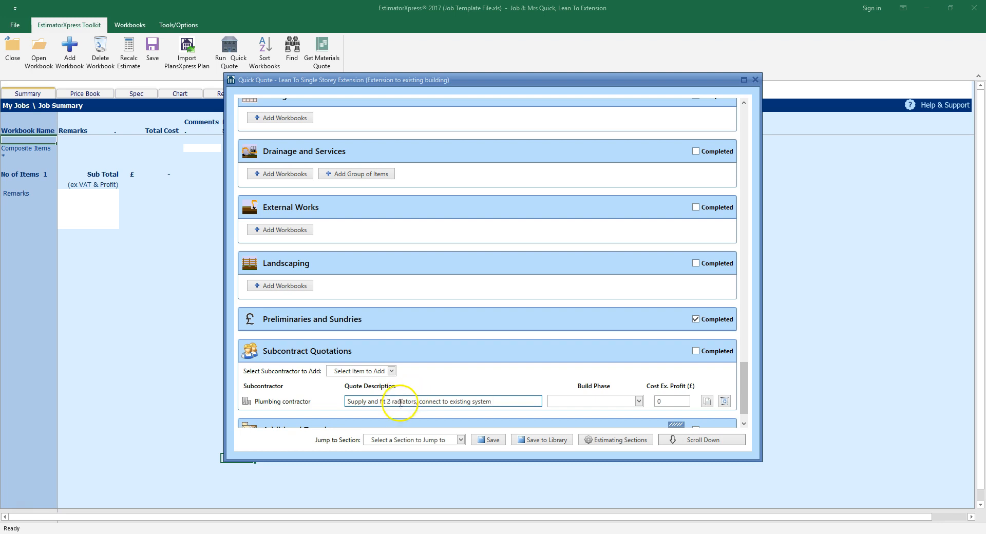
Step: Assign the plumbing contractor quotation to the Plumb 1st Fix build phase with a cost excluding profit of £600
left_click(639, 401)
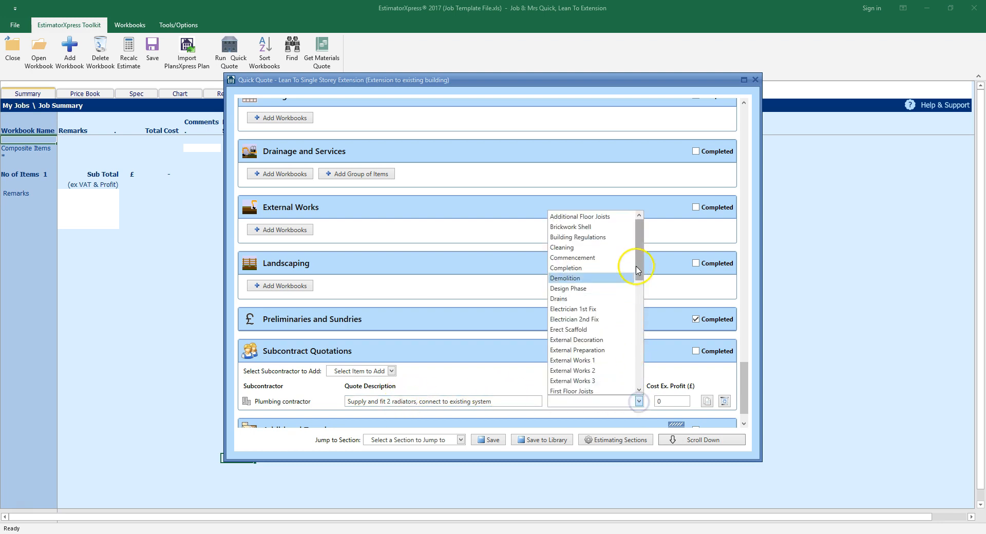
left_click_drag(638, 264, 639, 331)
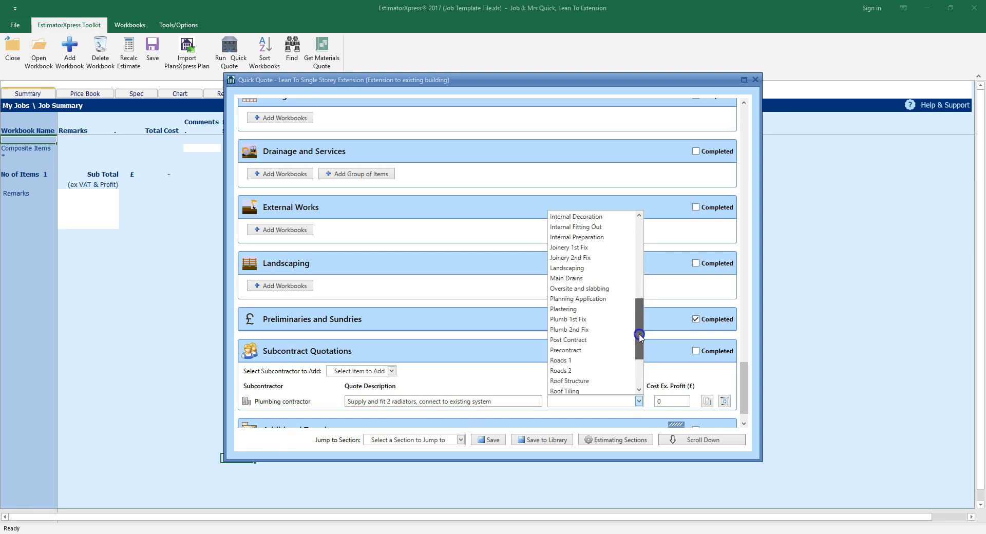
left_click(611, 321)
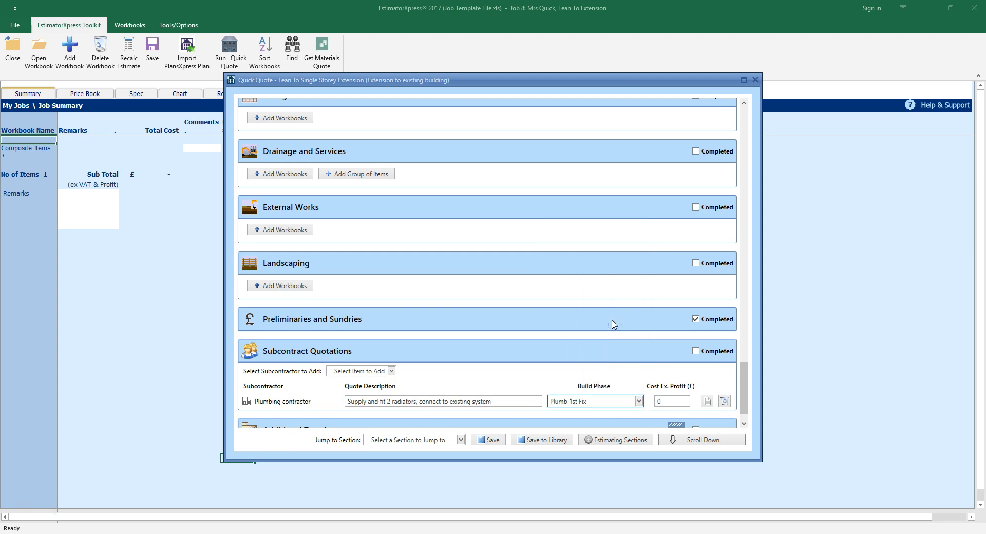
left_click(669, 400)
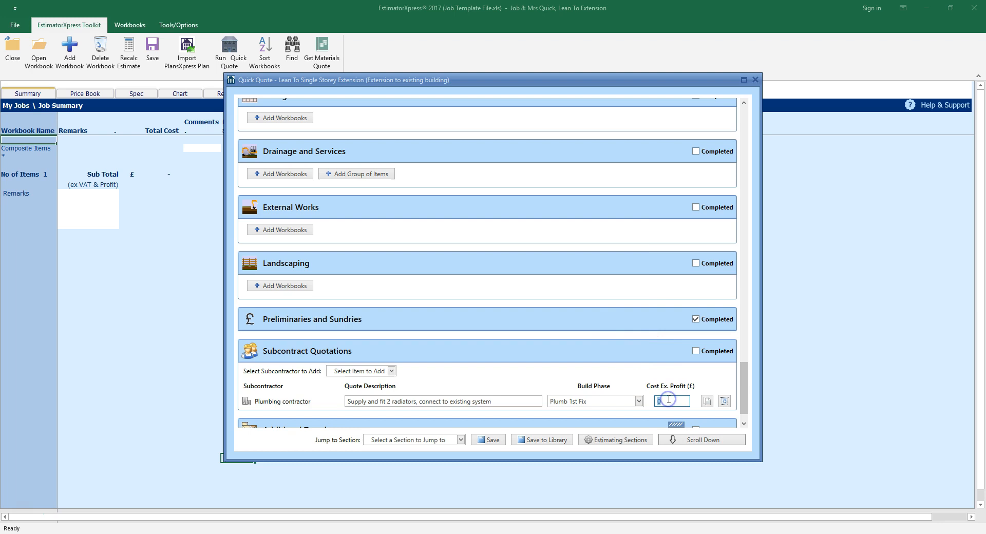
type("600")
key("Return")
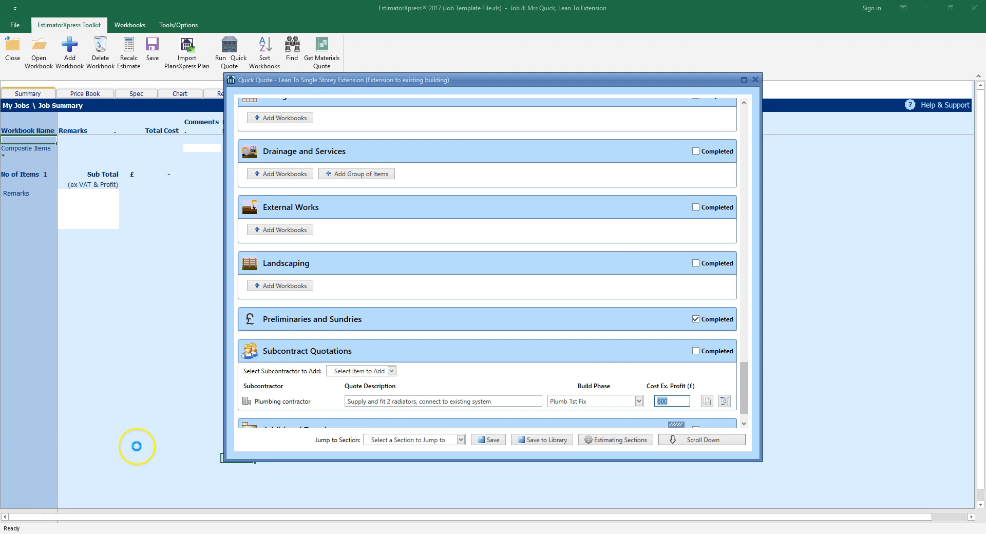
Step: Check the available subcontractor types without adding another, and mark Subcontract Quotations as completed
left_click(391, 370)
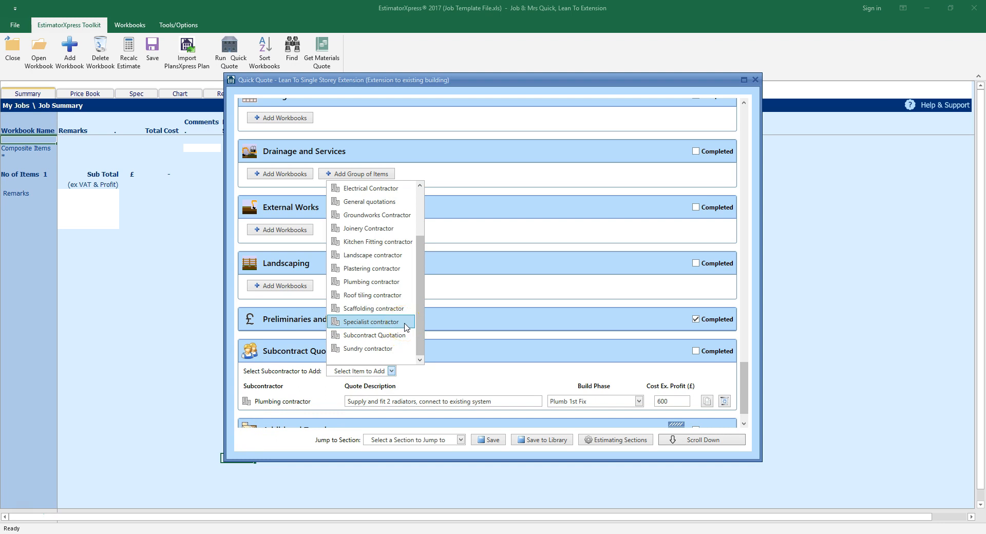
left_click(475, 363)
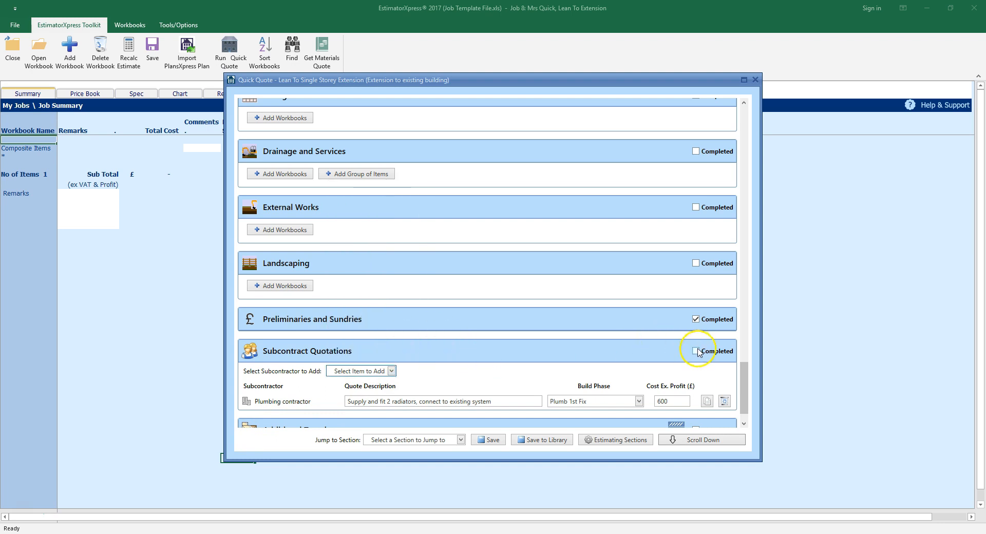
left_click(697, 352)
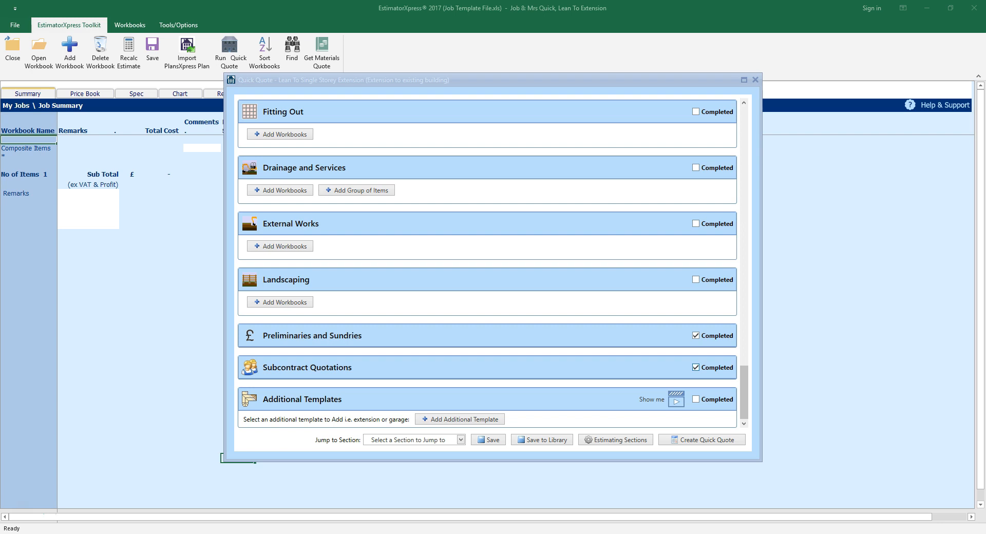
Step: Add a Rectangular Room with a Vaulted Ceiling in the Rooms section and describe it as Dining Room
left_click(460, 440)
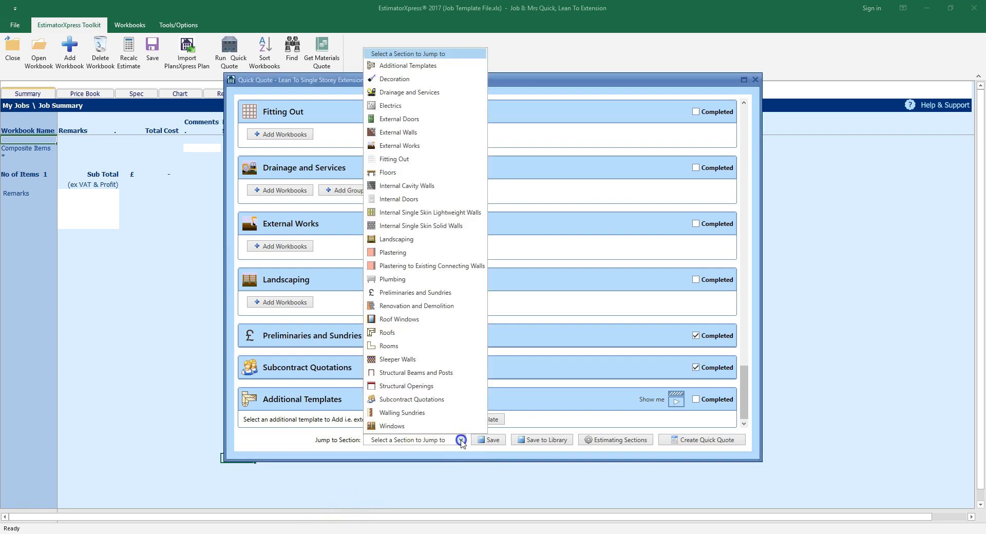
left_click(429, 346)
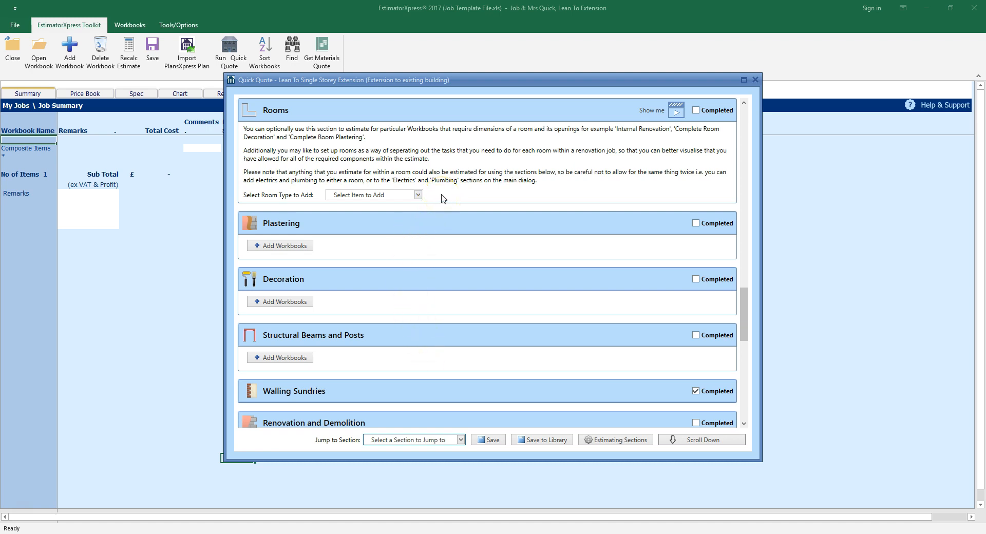
left_click(418, 194)
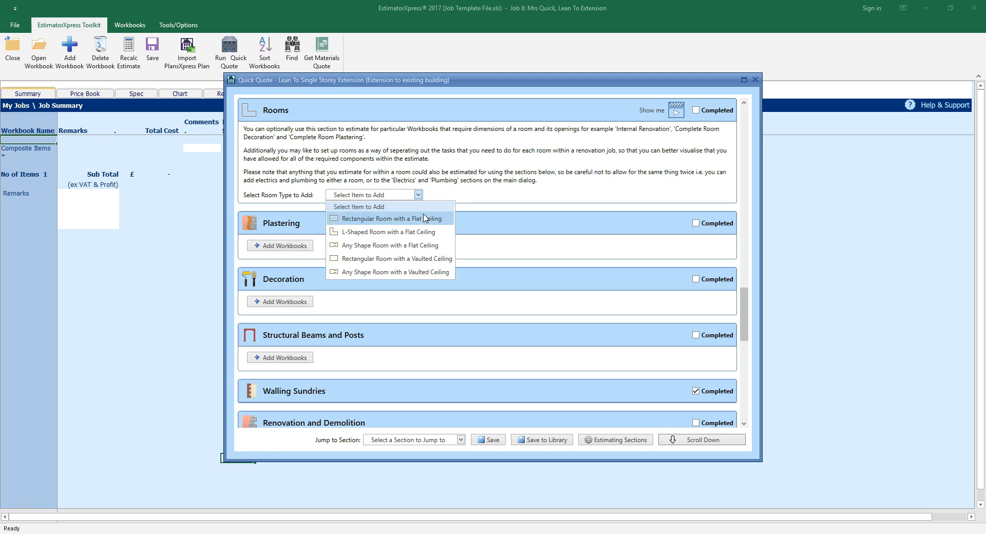
left_click(447, 259)
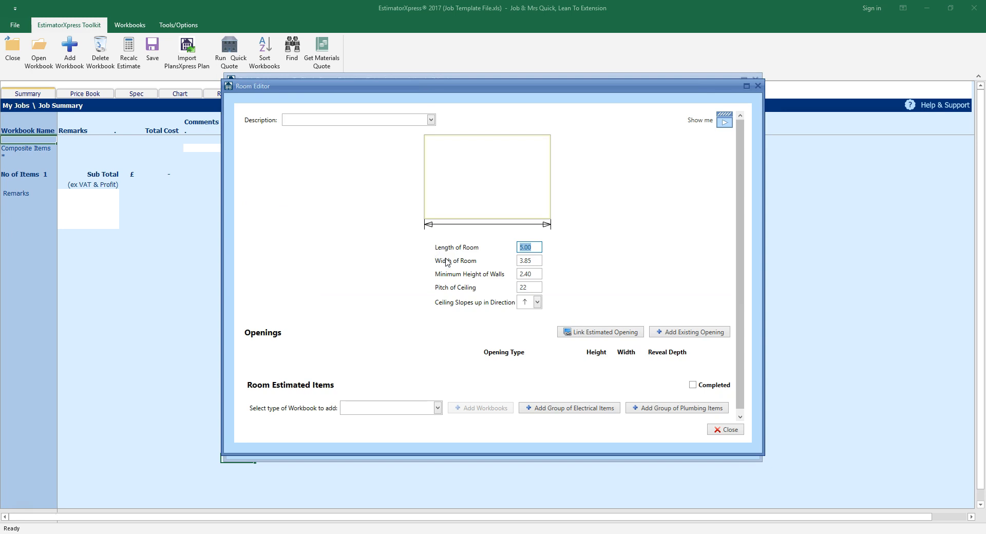
left_click(431, 120)
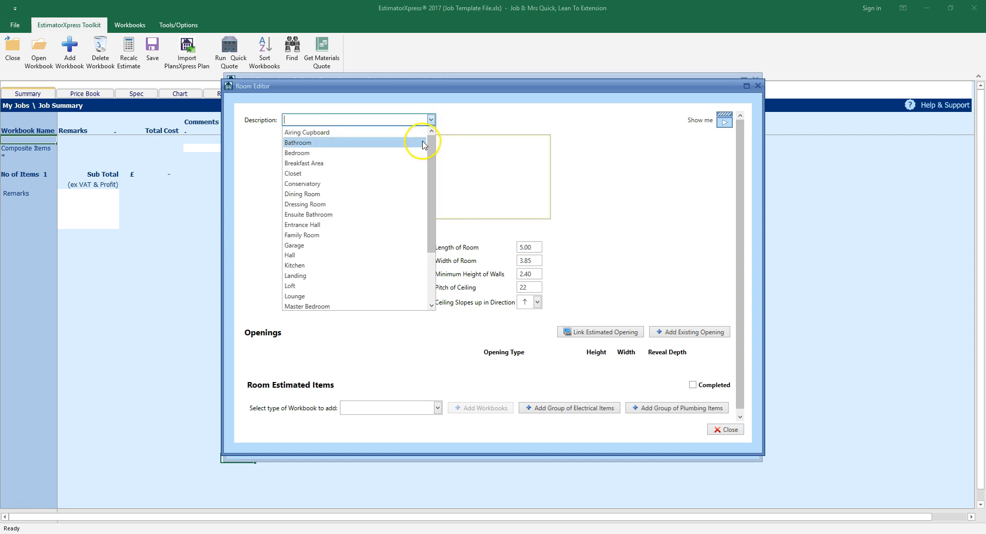
left_click(365, 194)
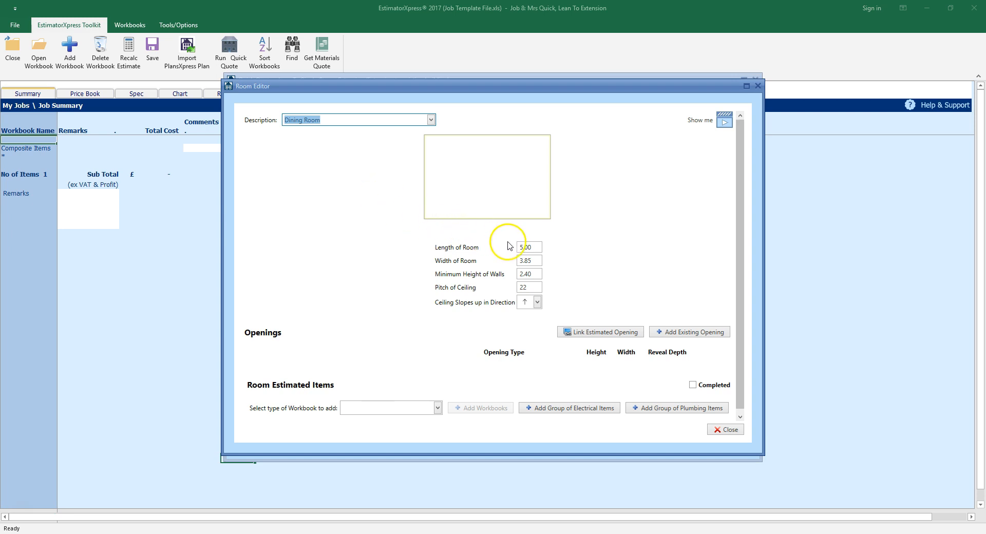
Step: Set the dining room's length to 4.32 and width to 2.66, with the ceiling sloping up in the upward arrow direction
left_click(534, 247)
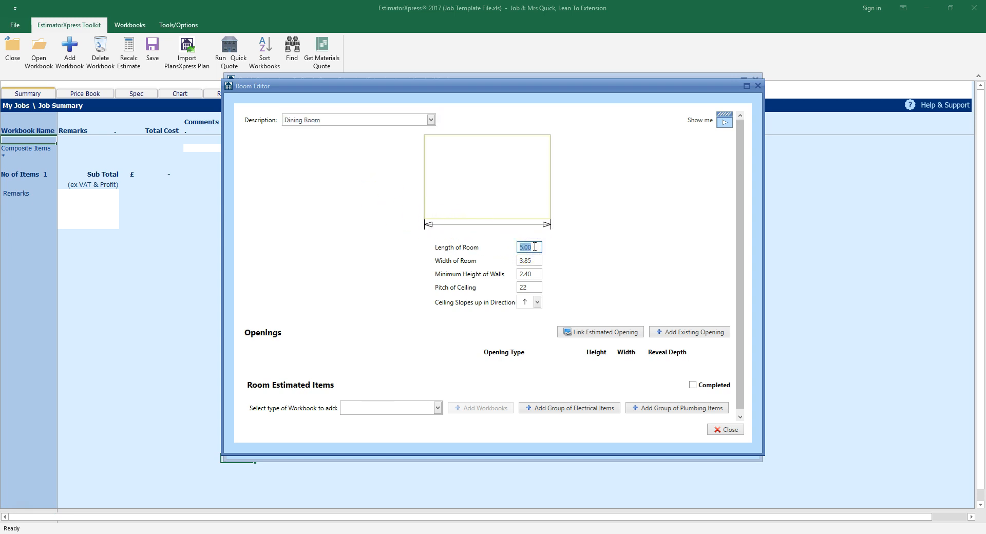
left_click(568, 254)
type("4.32")
key("Tab")
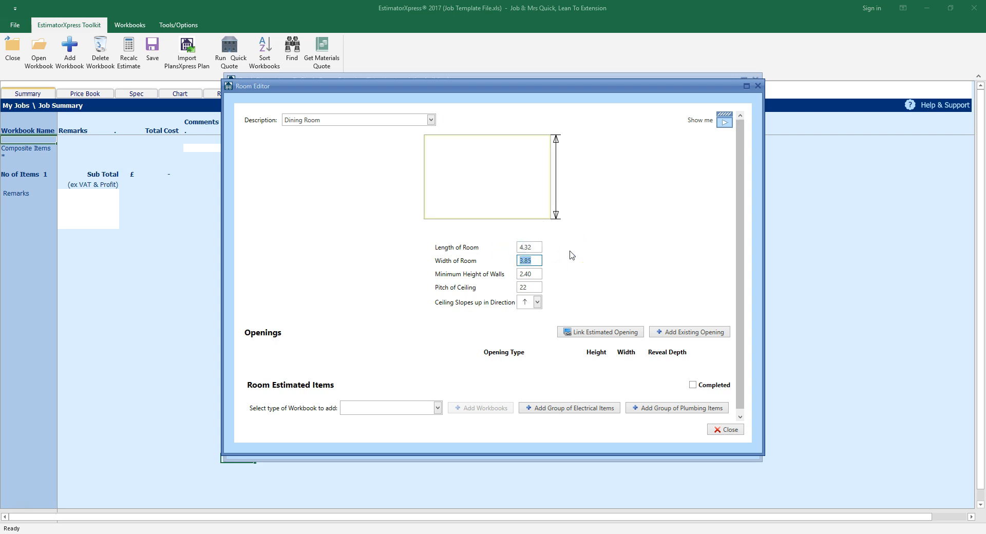
type("2.66")
left_click(538, 303)
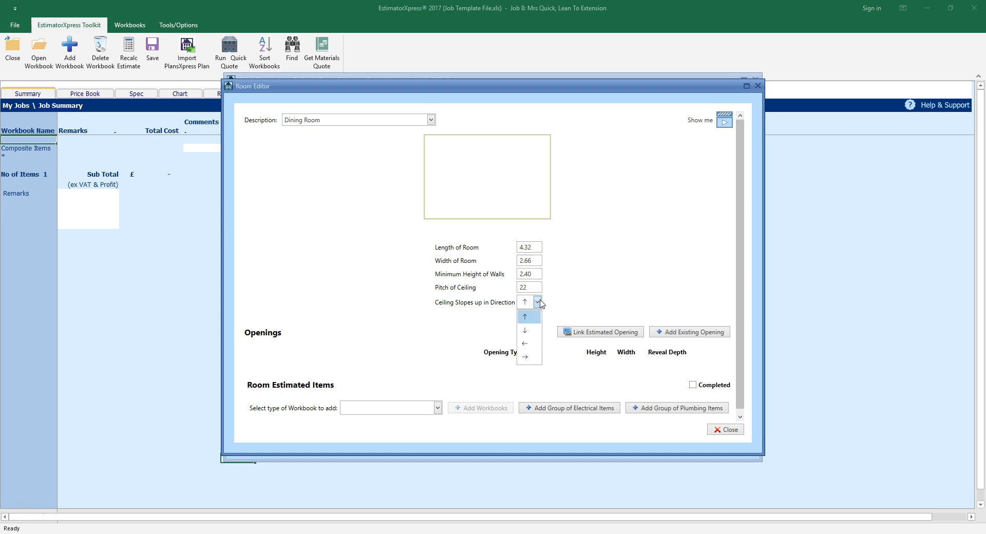
left_click(525, 317)
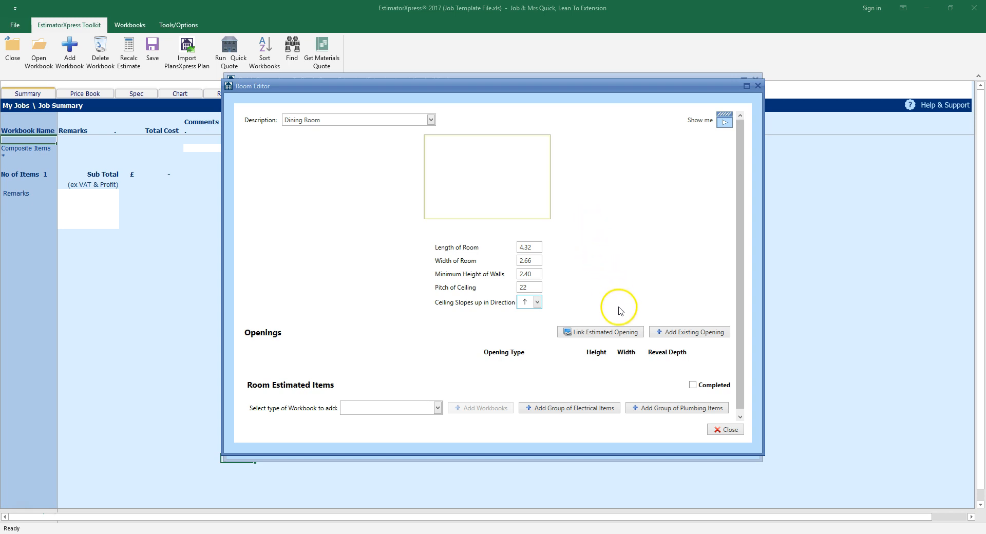
Step: Link the 112C 600 X 1200 window, Bi-fold 3600x2100 5 Panel door and Medium Opening (3.0 - 3.6m) to the dining room
left_click(632, 335)
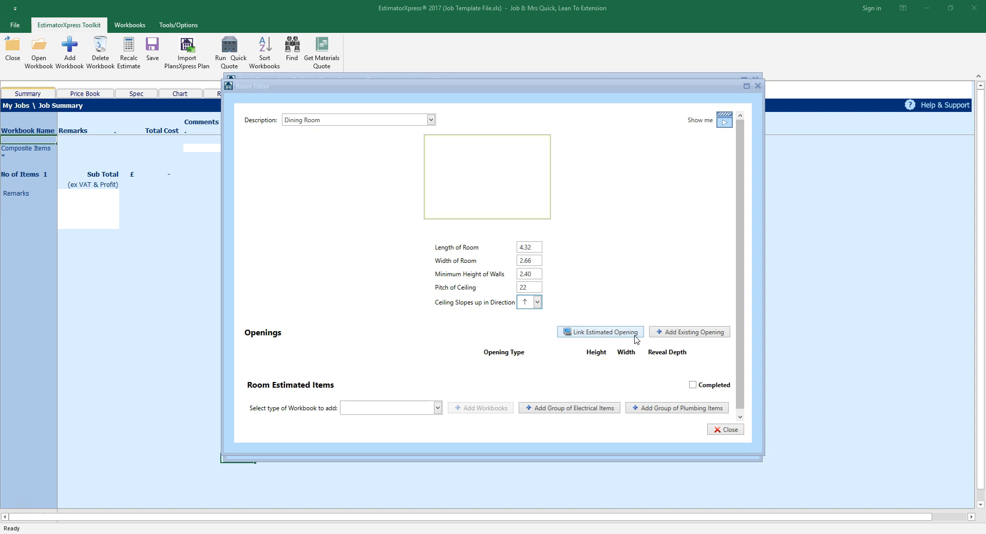
left_click(636, 338)
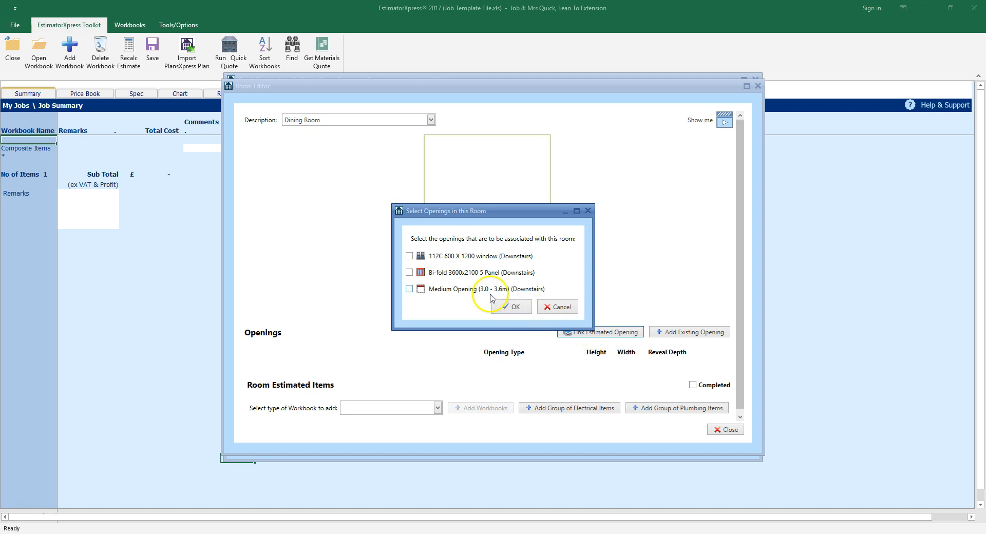
left_click(409, 255)
left_click(410, 273)
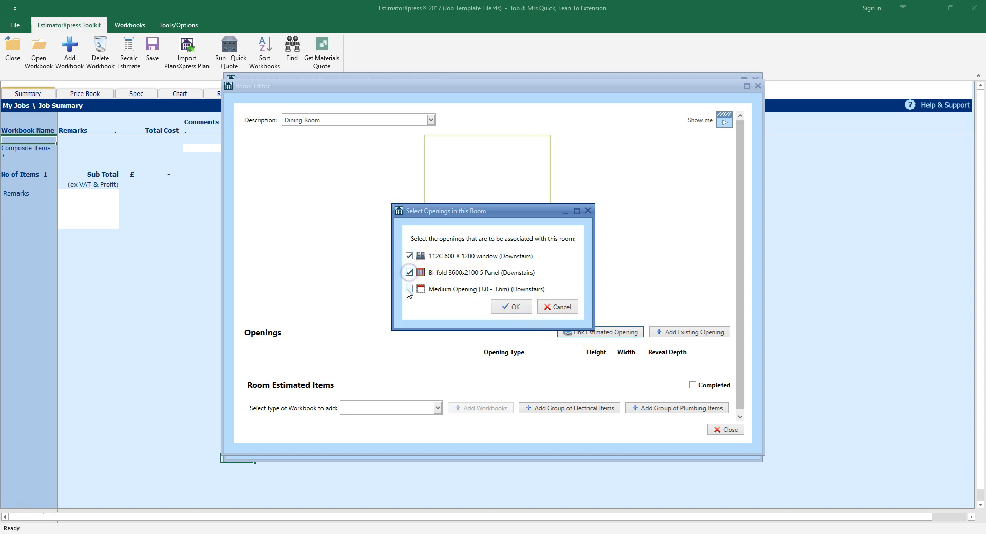
left_click(410, 289)
left_click(516, 308)
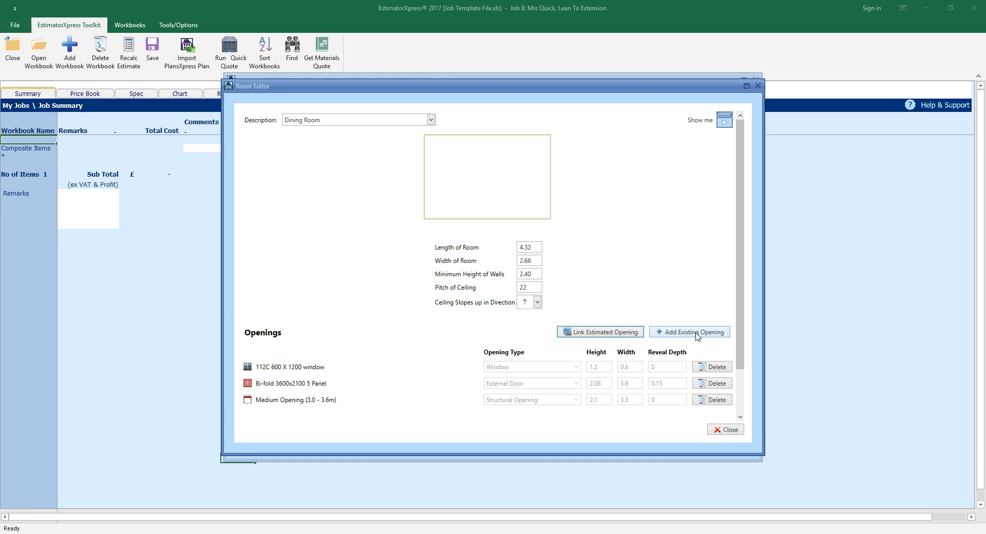
Step: Check the room's workbook types without choosing one, and add the Dining Room group of electrical items with quantity 1
left_click_drag(739, 290, 740, 349)
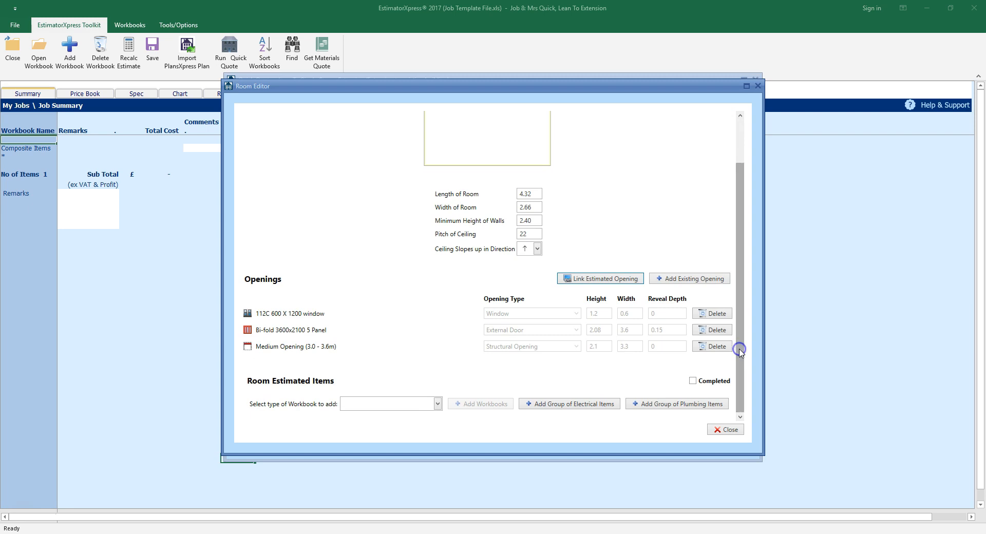
left_click(438, 405)
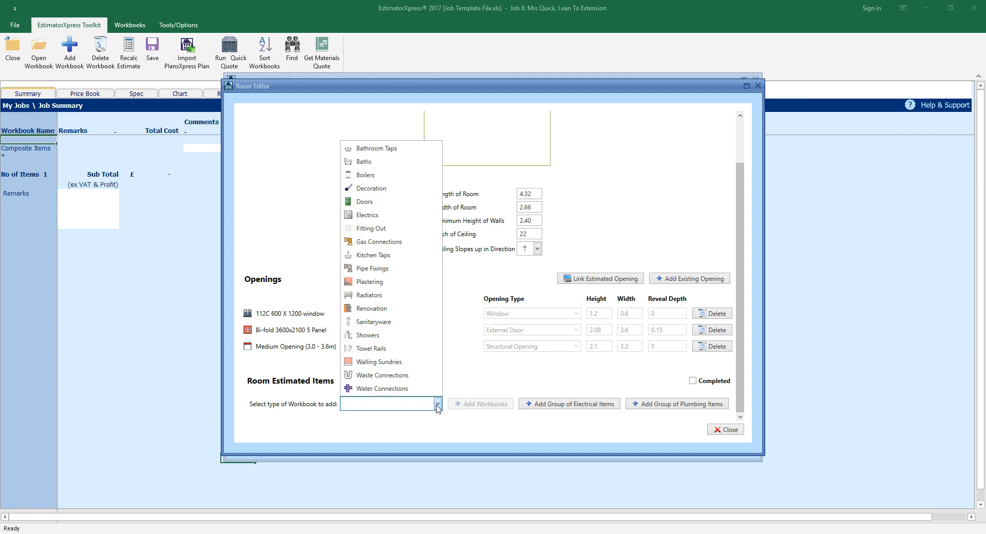
left_click(469, 420)
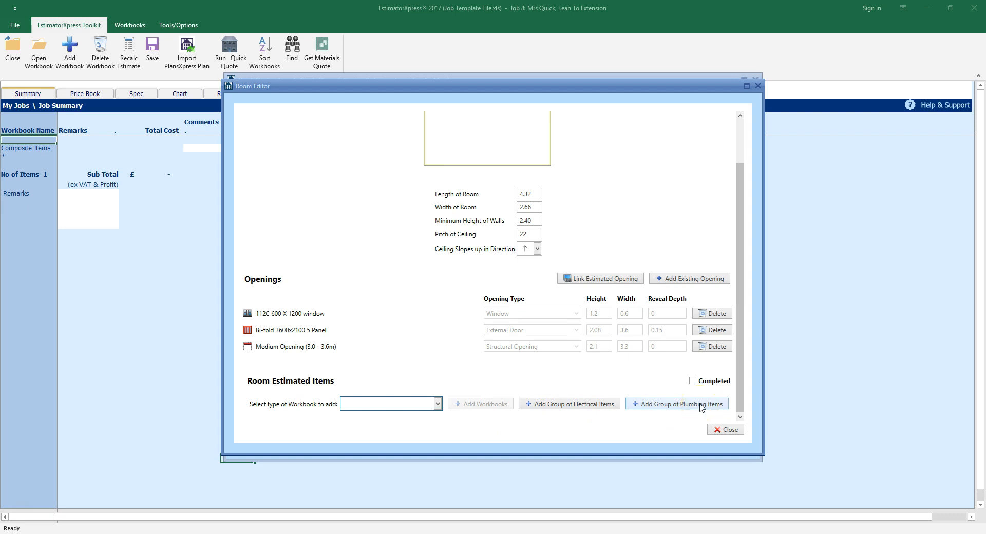
left_click(601, 406)
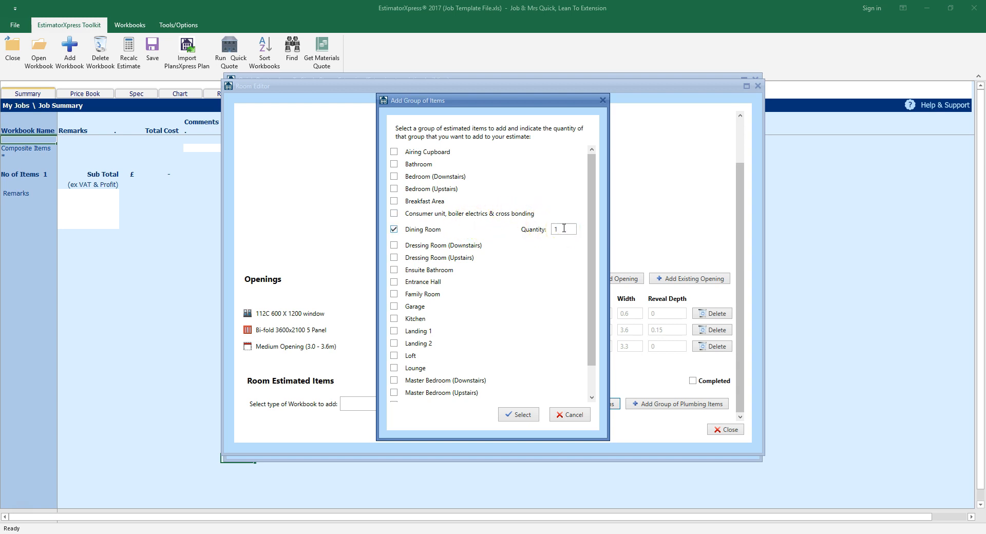
left_click(521, 413)
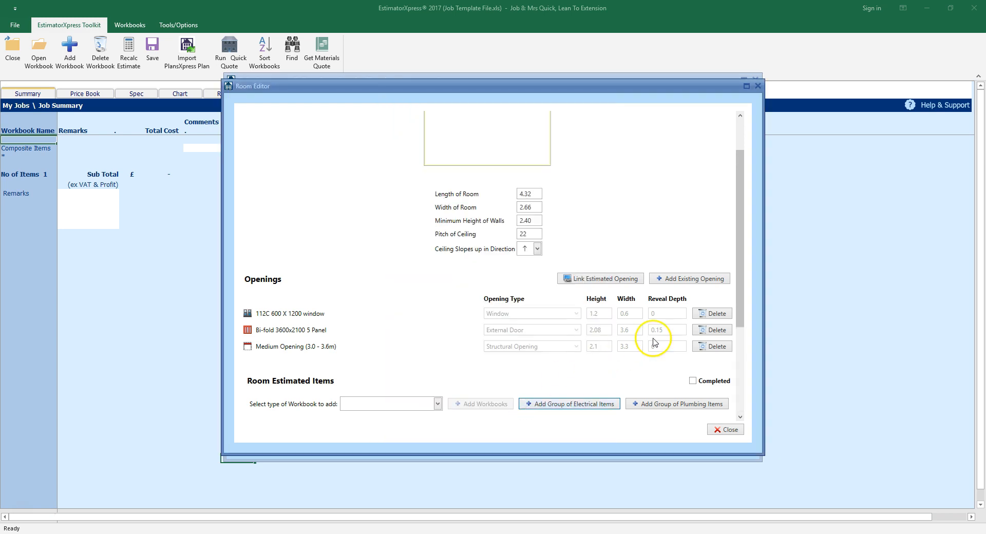
Step: Adjust Internal Lighting to 1 ceiling rose and 2 light switches, and delete the Wall Lights worksheet
left_click_drag(740, 262, 740, 367)
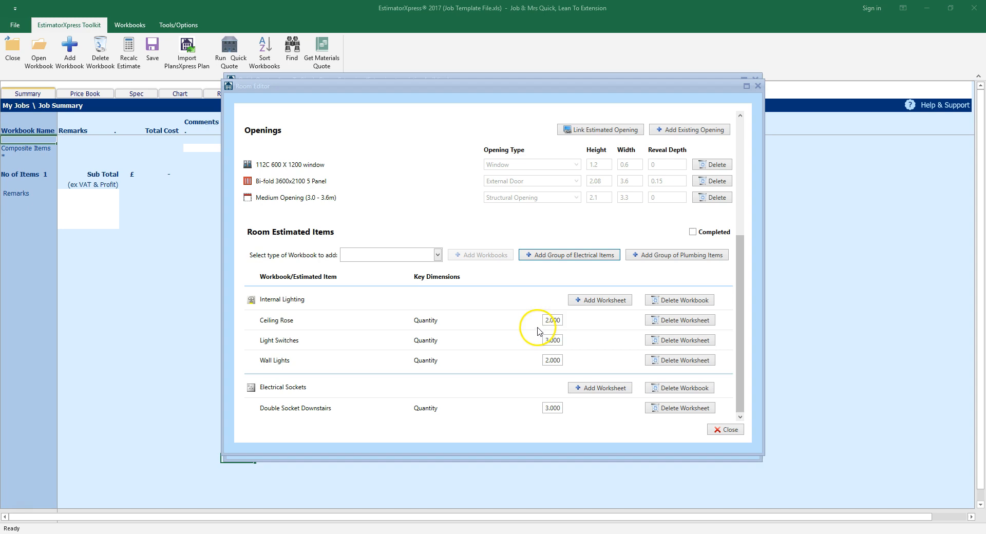
left_click(551, 320)
type("1")
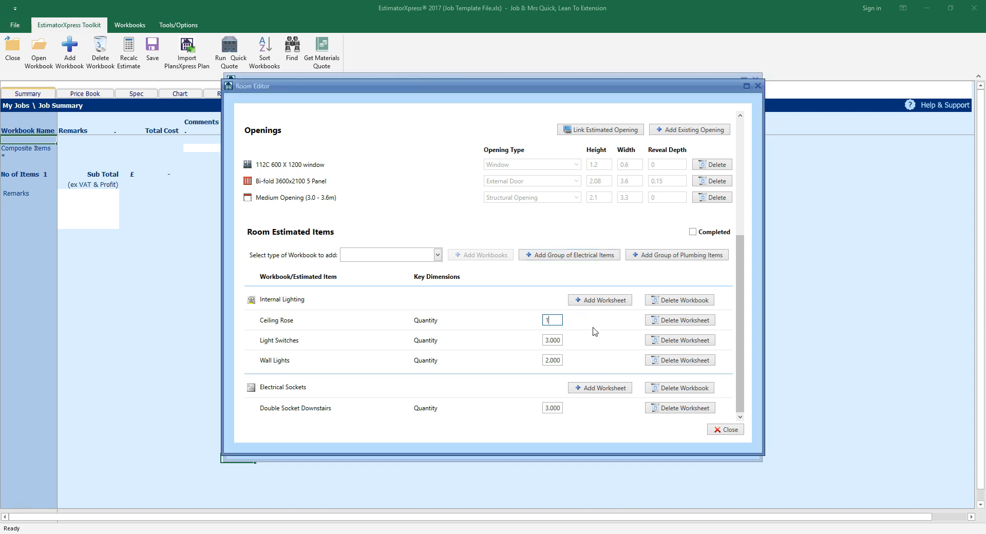
left_click(561, 340)
left_click(595, 341)
type("2")
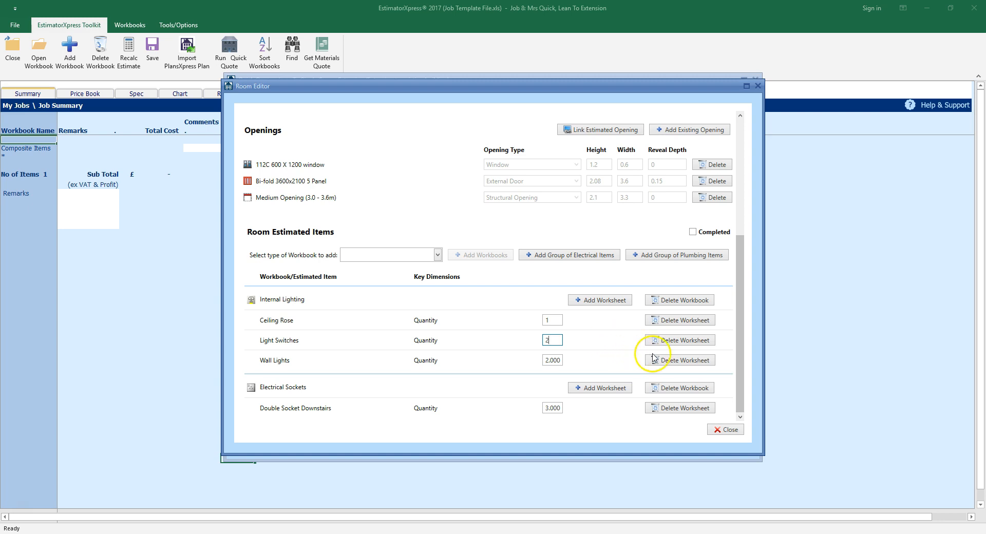
left_click(689, 362)
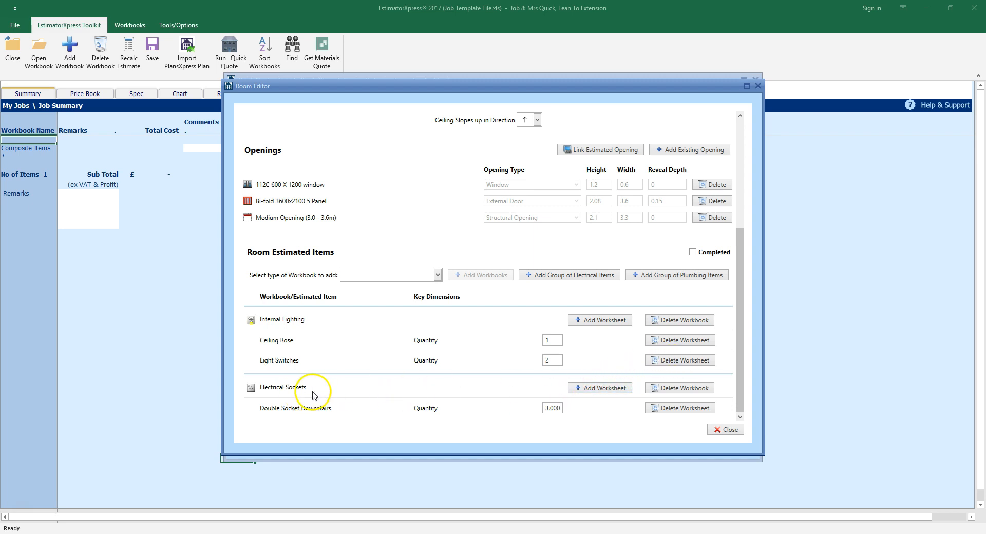
Step: Add a Single Socket Downstairs worksheet to the dining room's Electrical Sockets workbook
left_click(593, 392)
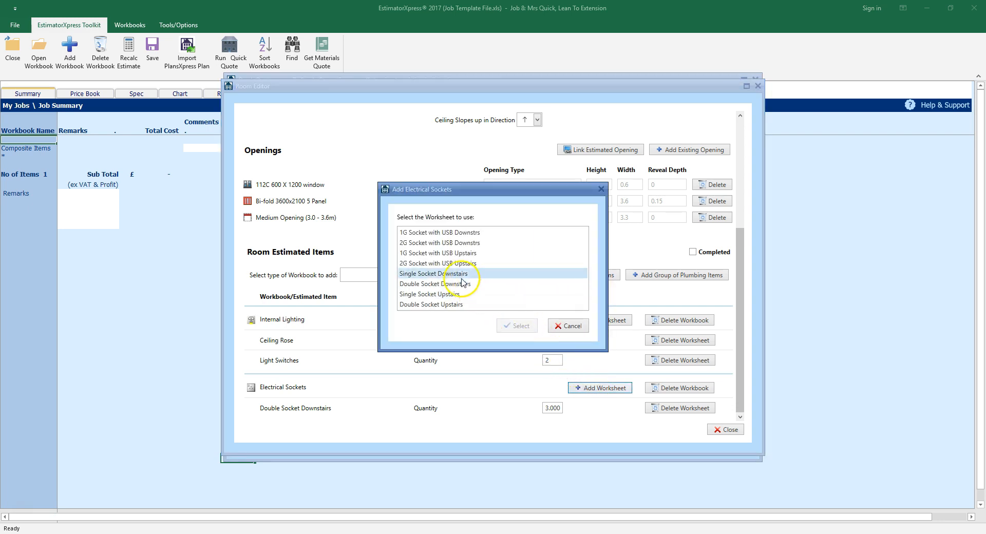
left_click(458, 276)
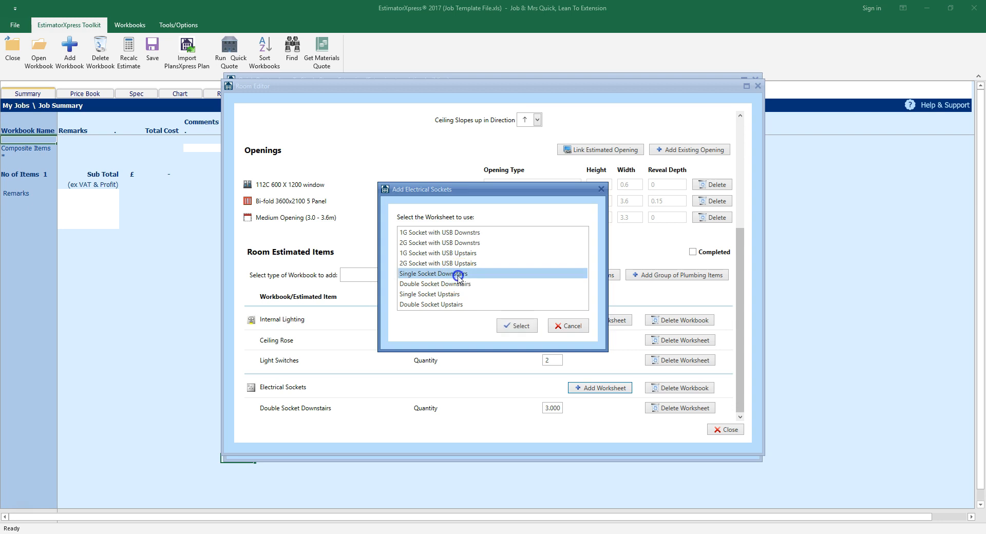
left_click(519, 328)
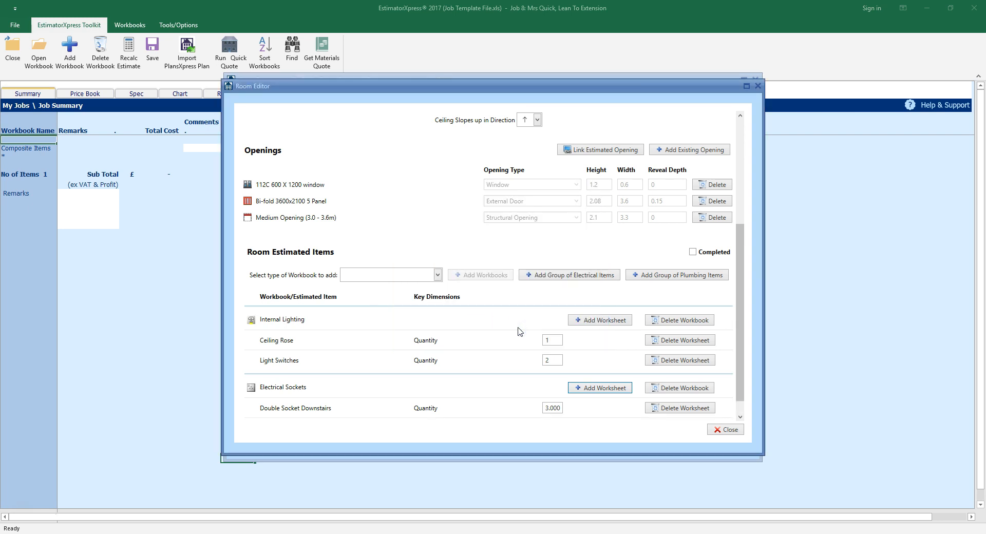
left_click_drag(740, 311, 739, 336)
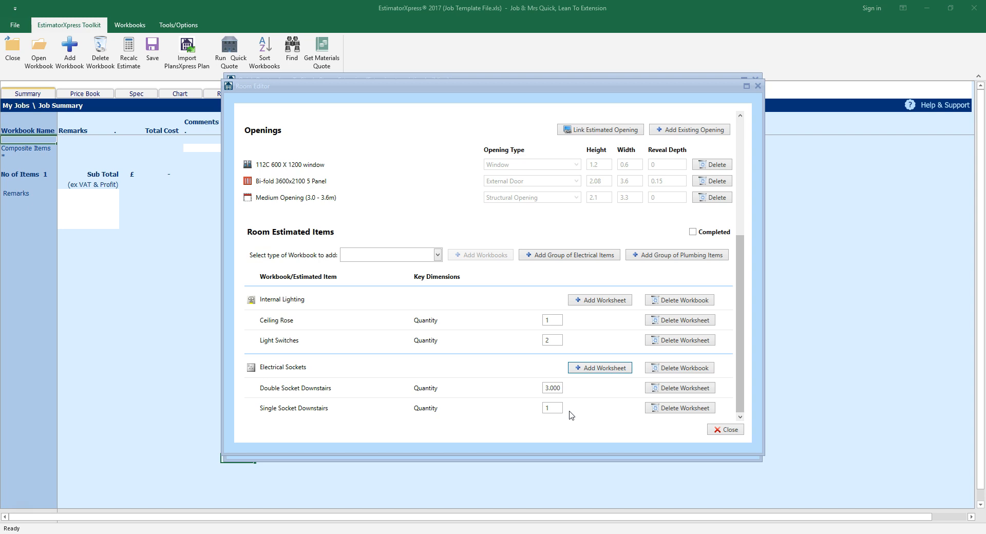
Step: Add the Wood Laminate Flooring workbook from the Fitting Out type to the dining room
left_click(439, 255)
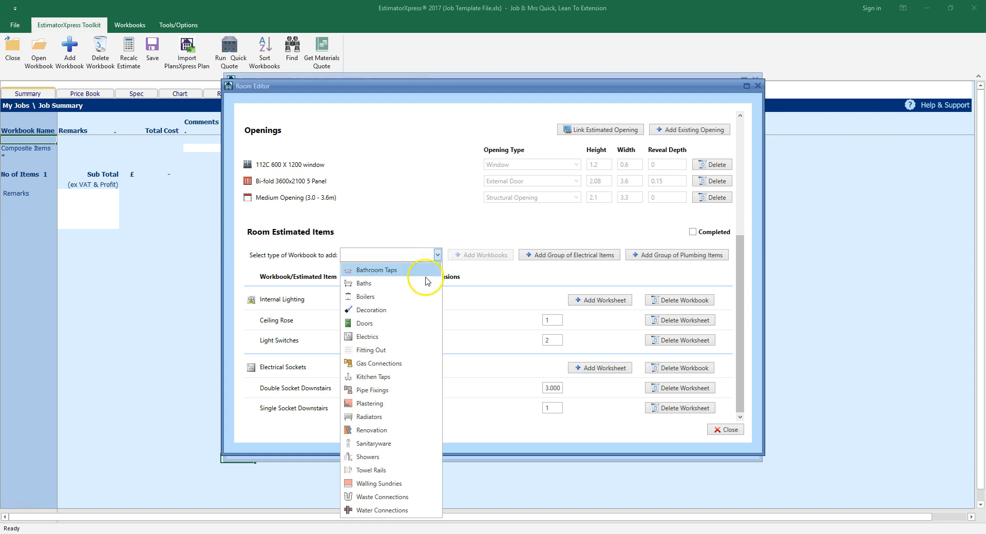
left_click(396, 351)
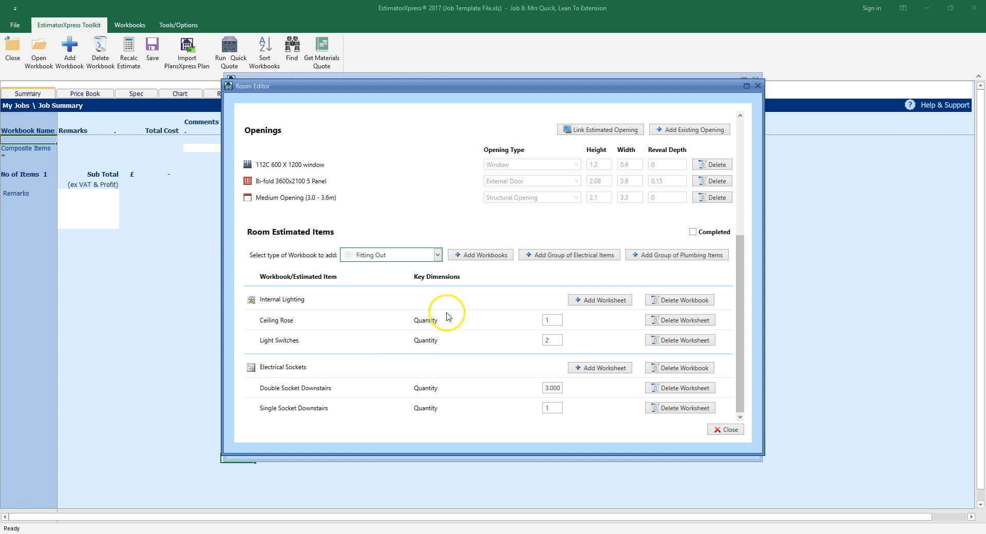
left_click(506, 255)
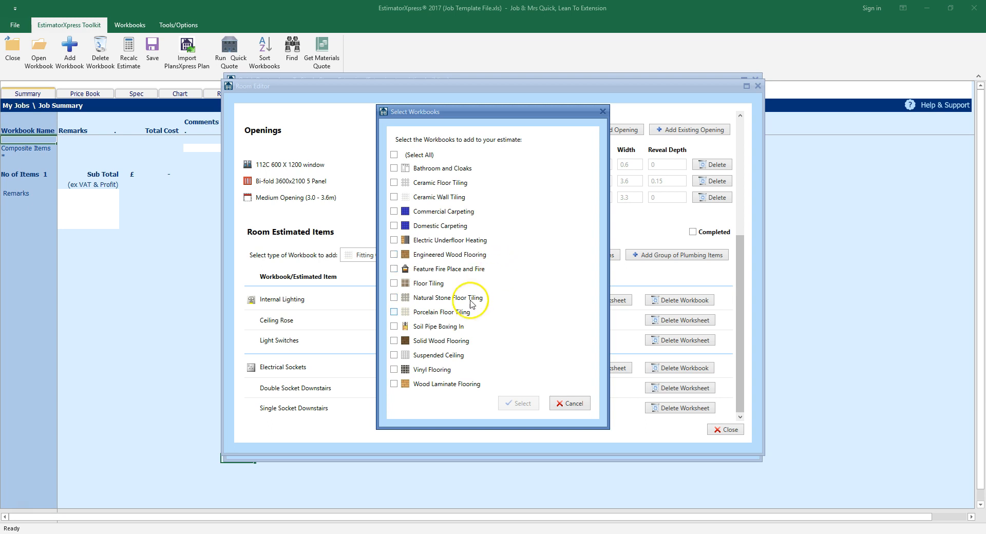
left_click(393, 384)
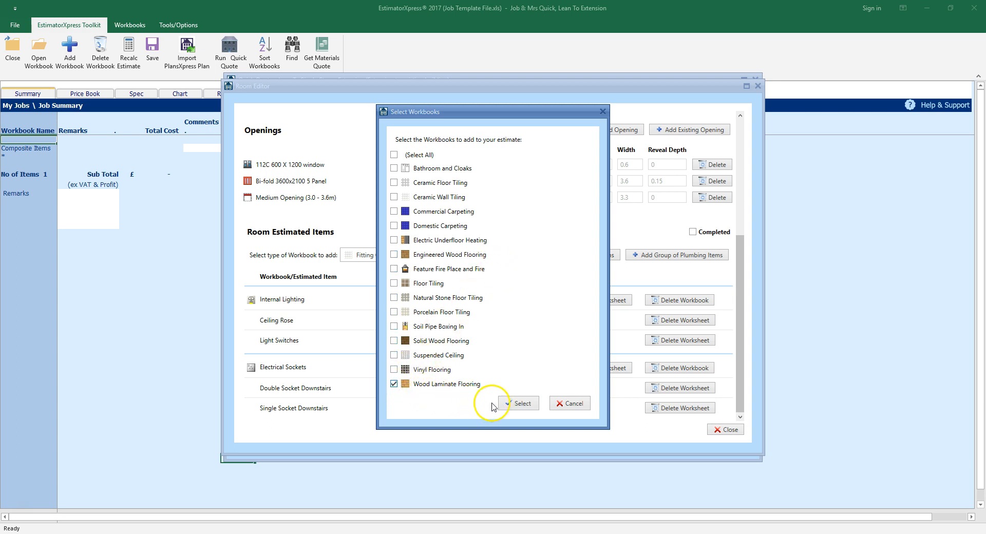
left_click(520, 404)
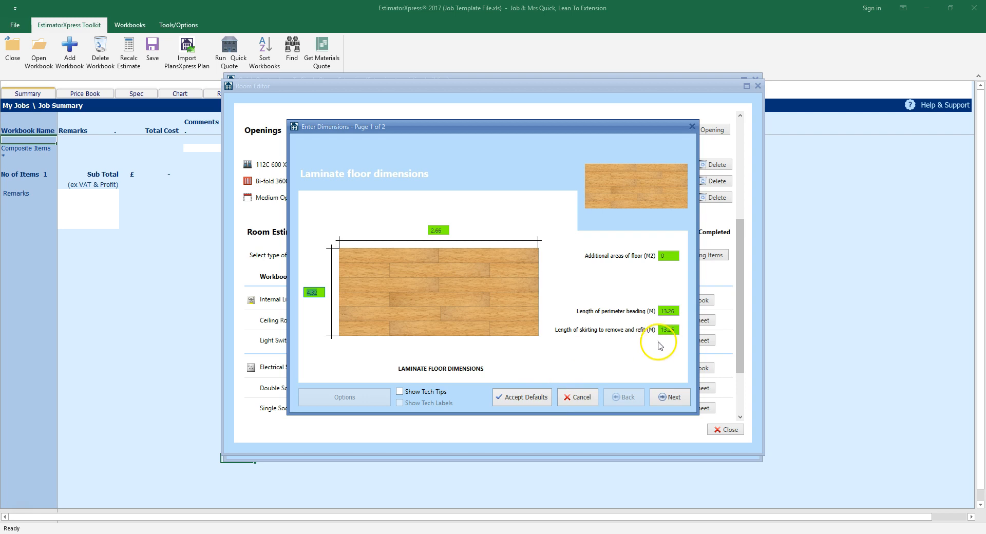
Step: Accept the laminate floor's automatically supplied dimensions and its default underlay, levelling, threshold bar, door and sundry cost details
mouse_move(671, 316)
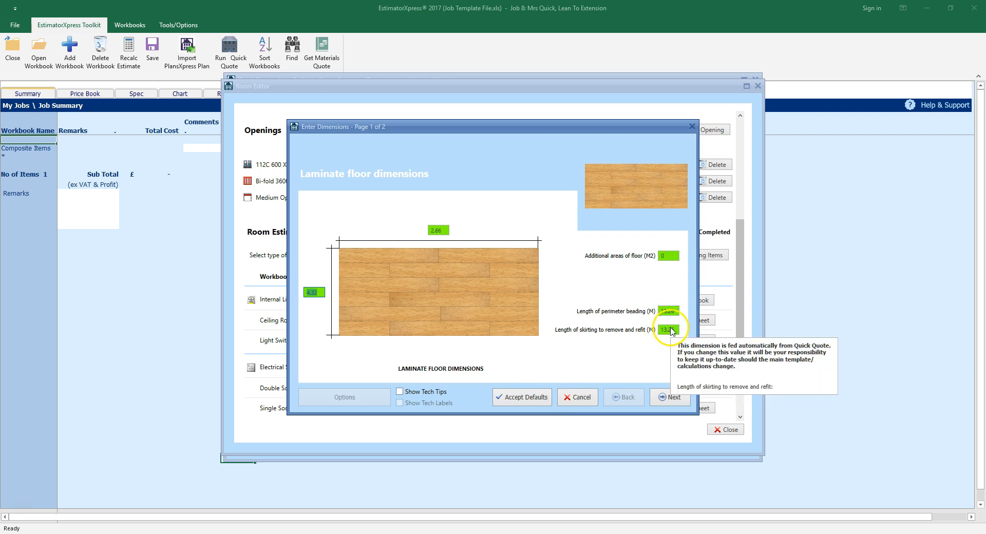
left_click(674, 399)
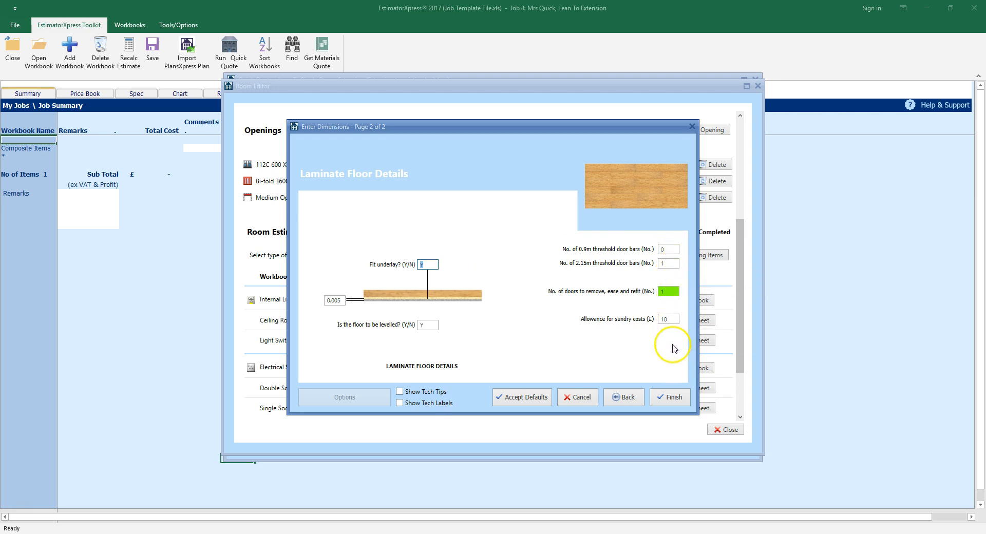
left_click(674, 402)
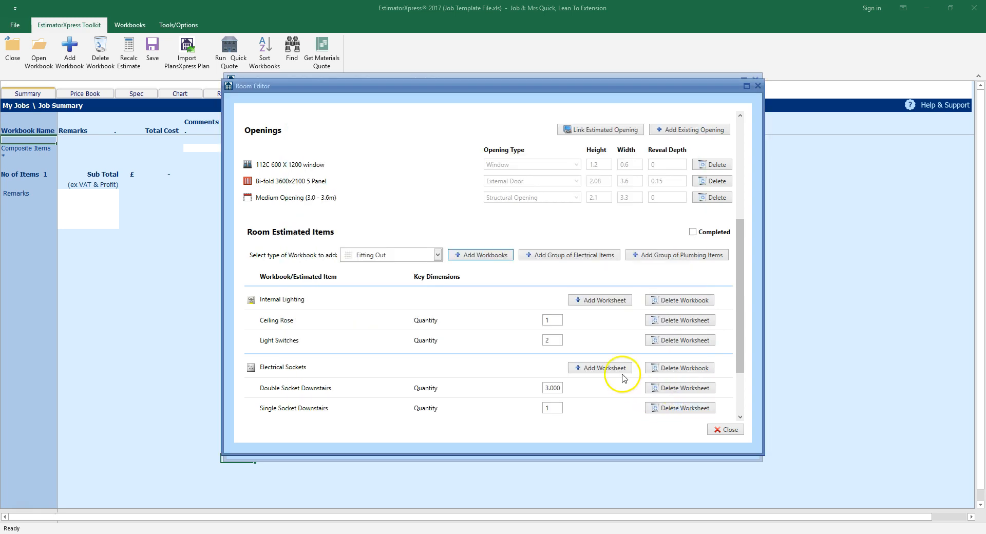
left_click_drag(744, 350, 740, 403)
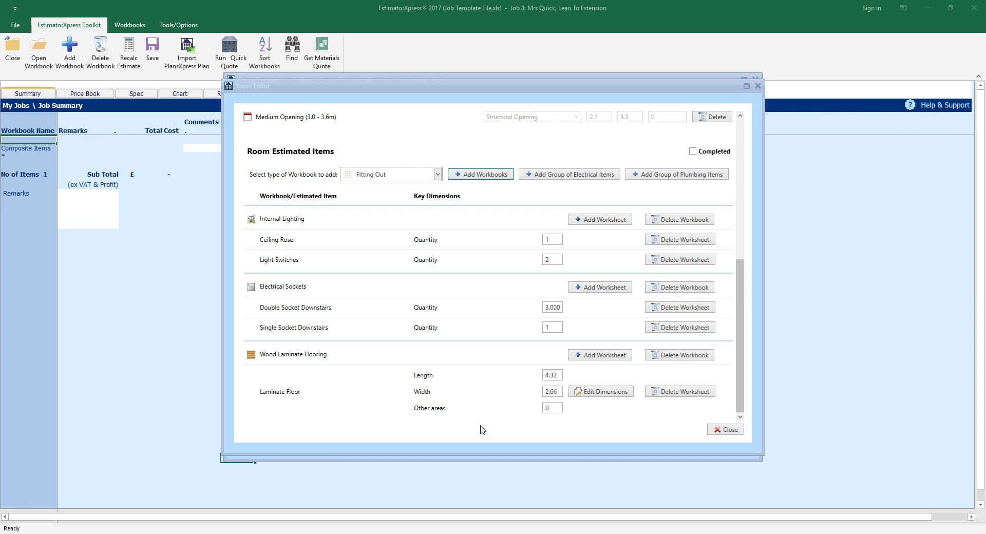
Step: Check the dining room's other workbook types without choosing one, and close the room editor
left_click(437, 176)
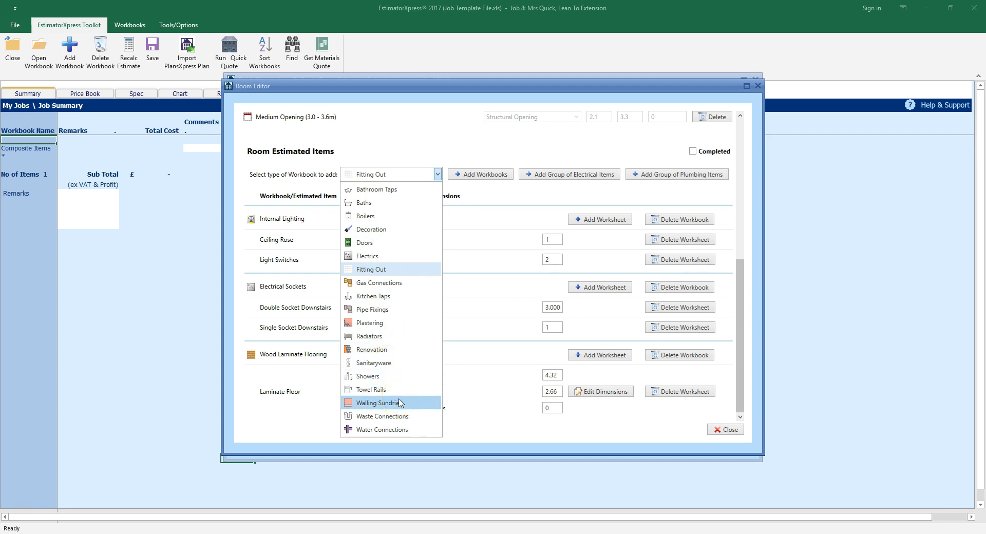
left_click(478, 430)
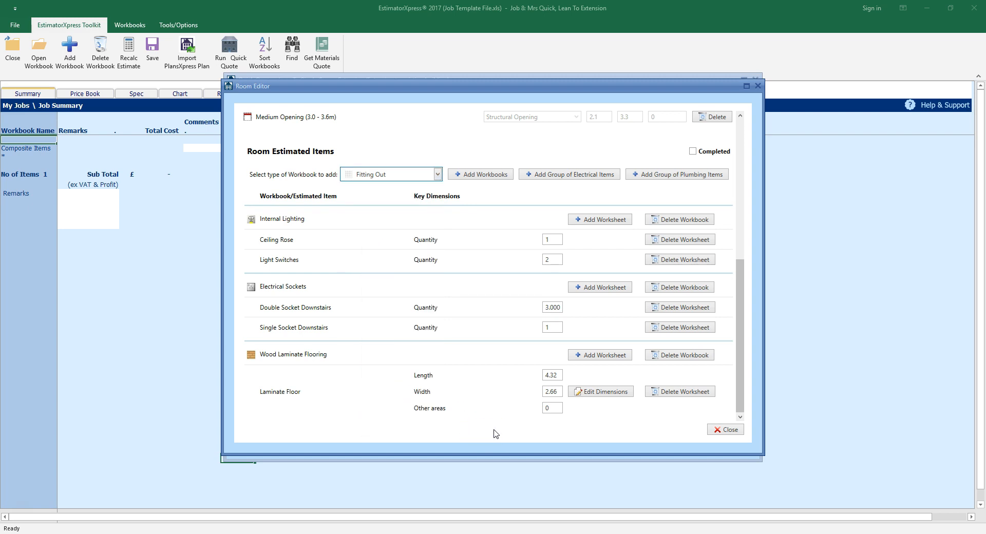
left_click(726, 429)
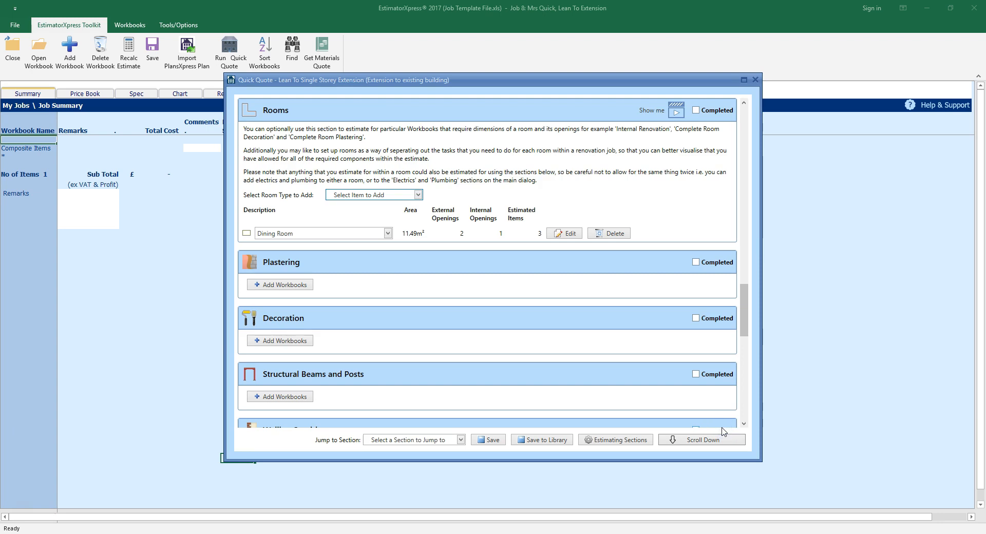
Step: Check which room types can be added to the Rooms section without adding one
left_click(350, 236)
left_click(419, 195)
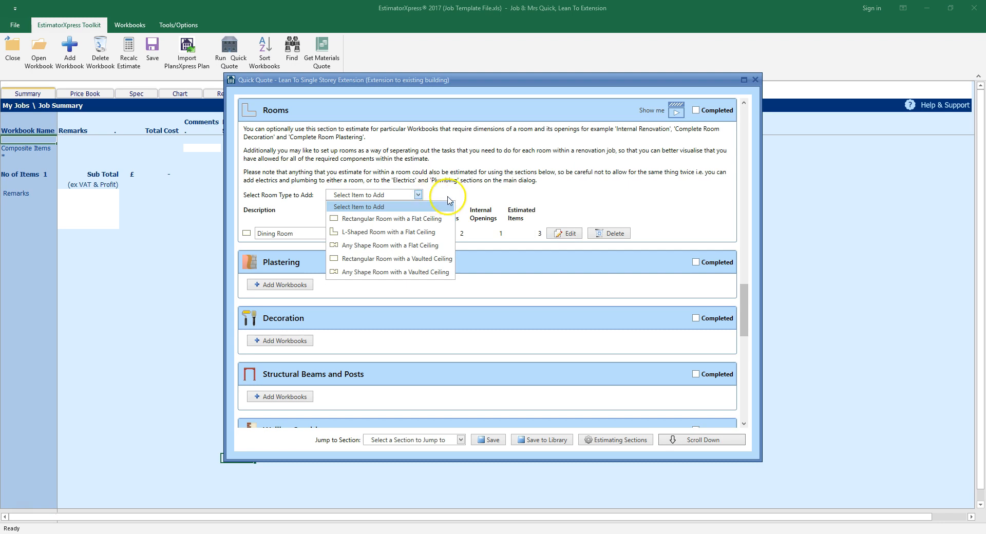
left_click(448, 201)
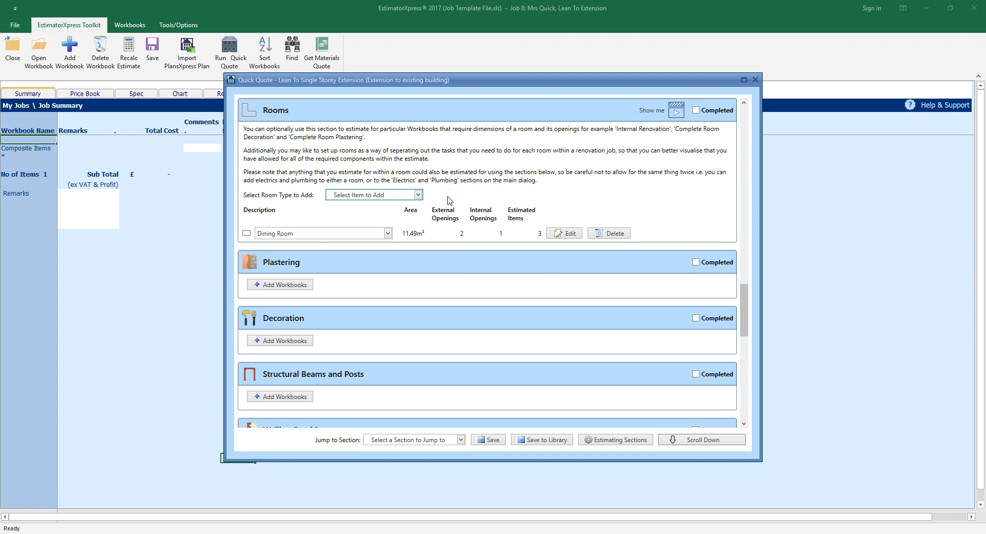
left_click(676, 111)
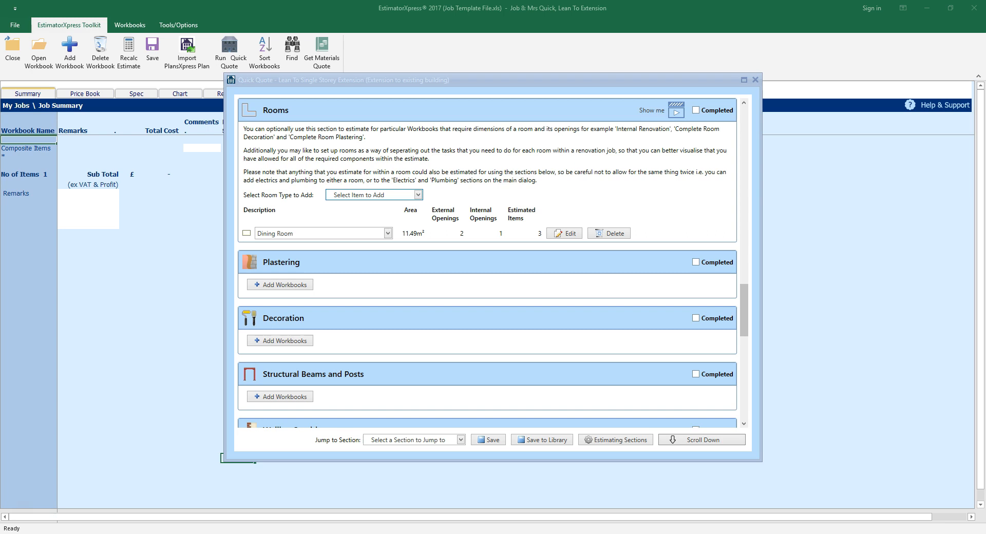
Step: Review the kinds of additional template that can be added to the quote, and leave the selection without adding one
left_click_drag(744, 308, 748, 395)
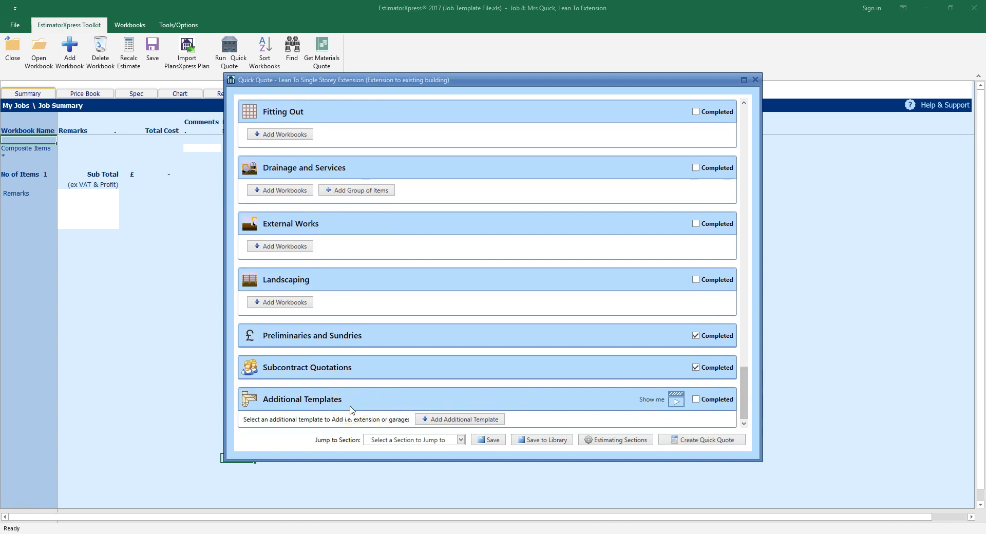
left_click(449, 421)
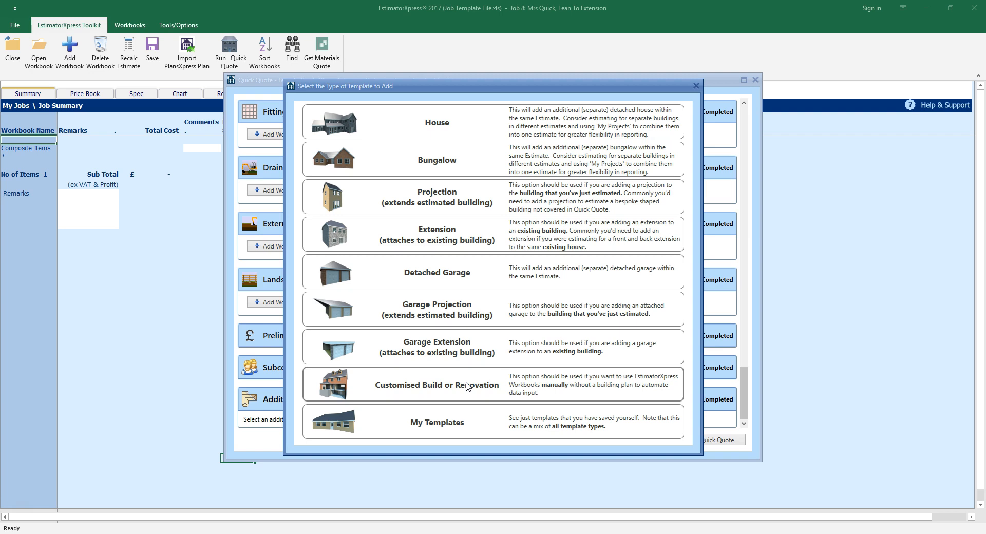
left_click(442, 347)
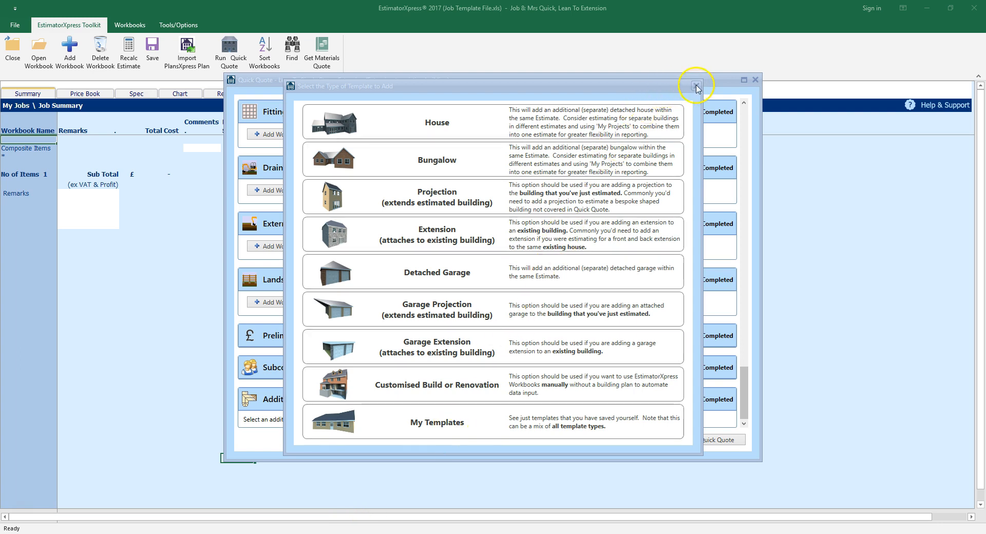
left_click(696, 86)
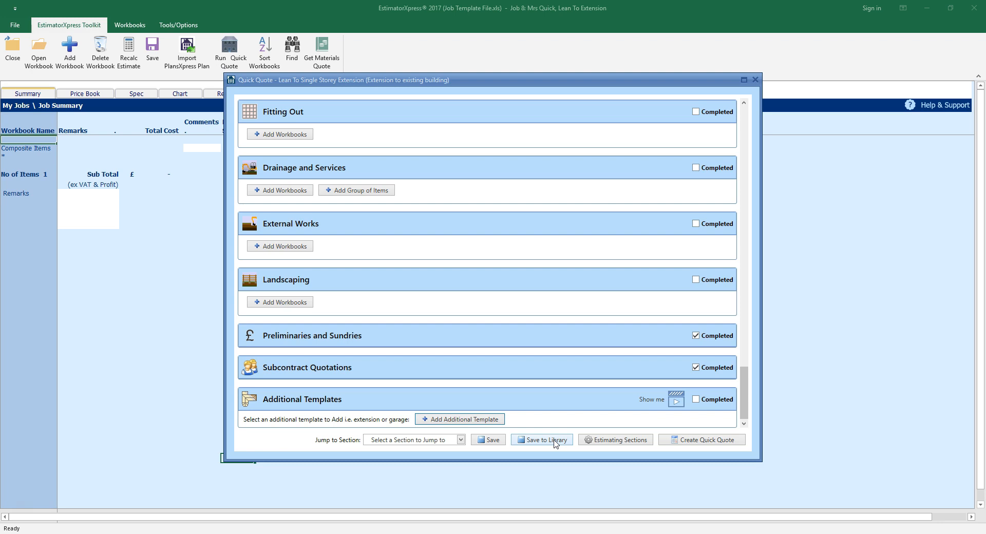
Step: Create the Quick Quote, review its lintels and cavity closers, and apply the automatic lintel selection Cavity Wall - 125-140mm
left_click(732, 441)
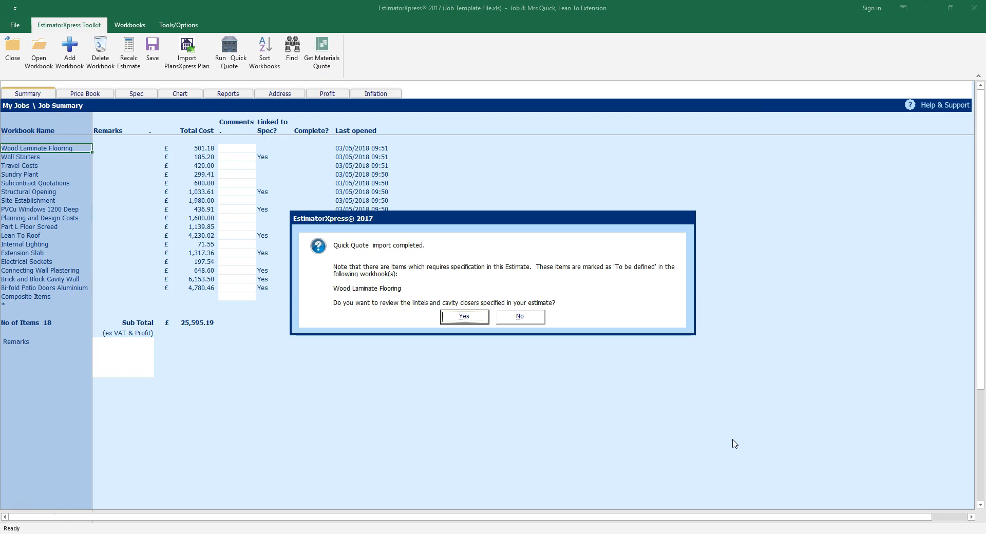
left_click(465, 316)
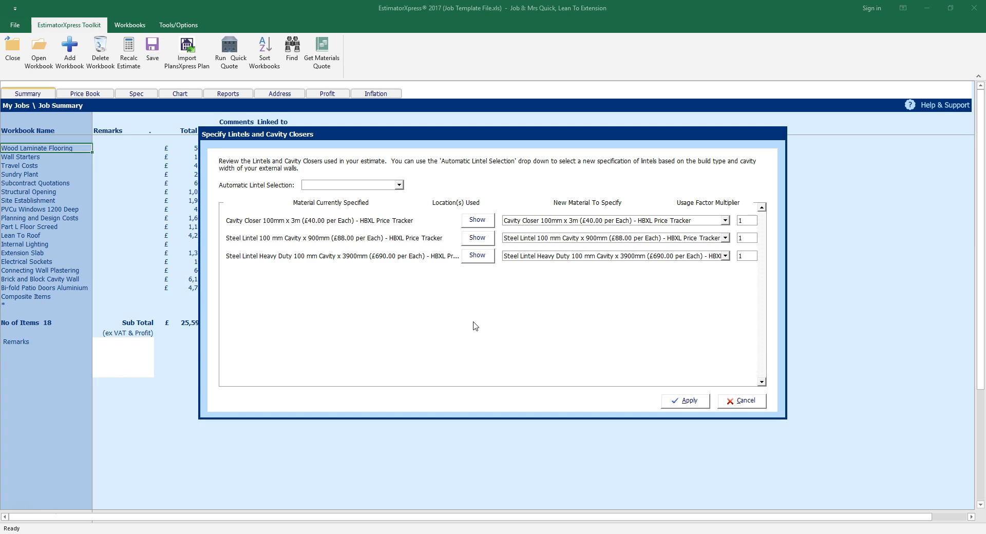
left_click(400, 185)
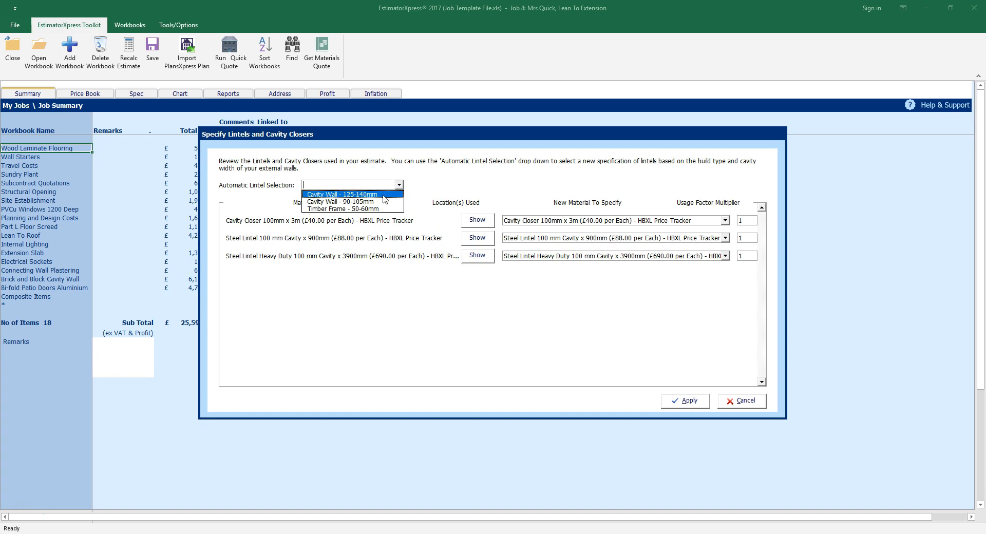
left_click(382, 195)
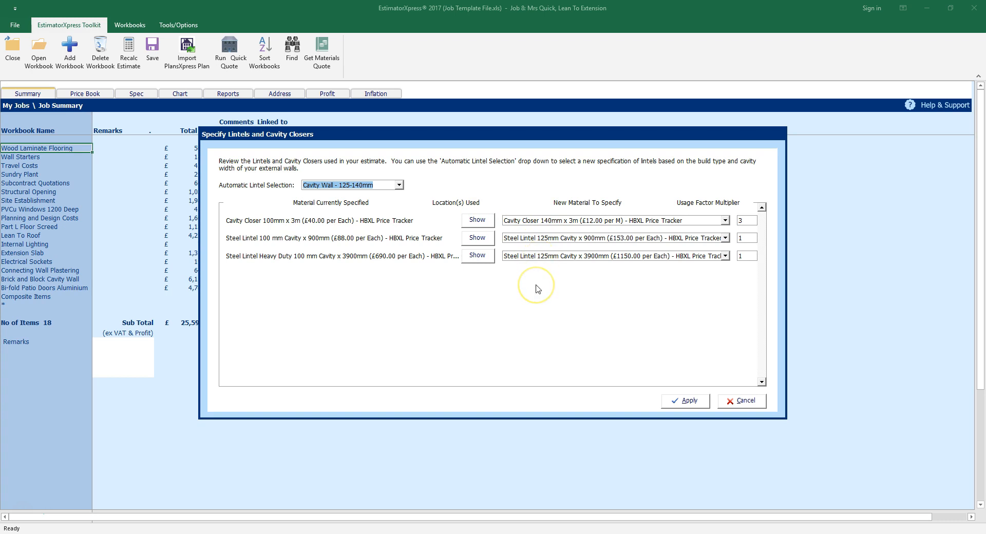
left_click(693, 402)
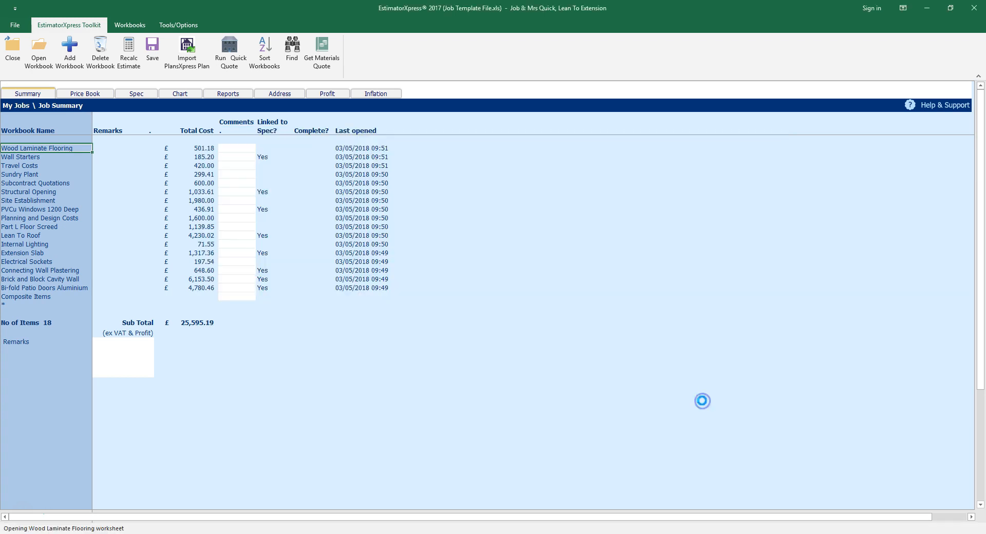
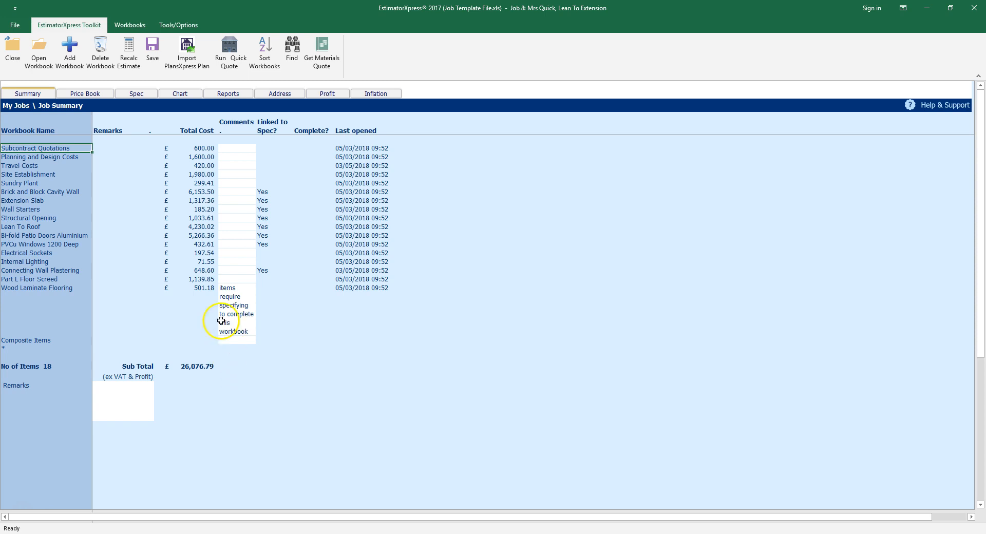
left_click(41, 62)
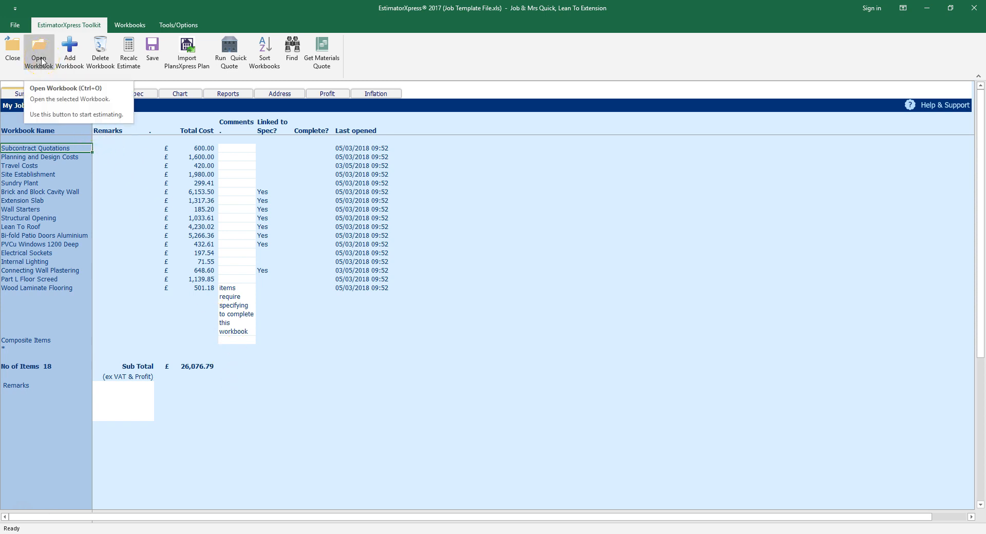
left_click(50, 149)
left_click(74, 68)
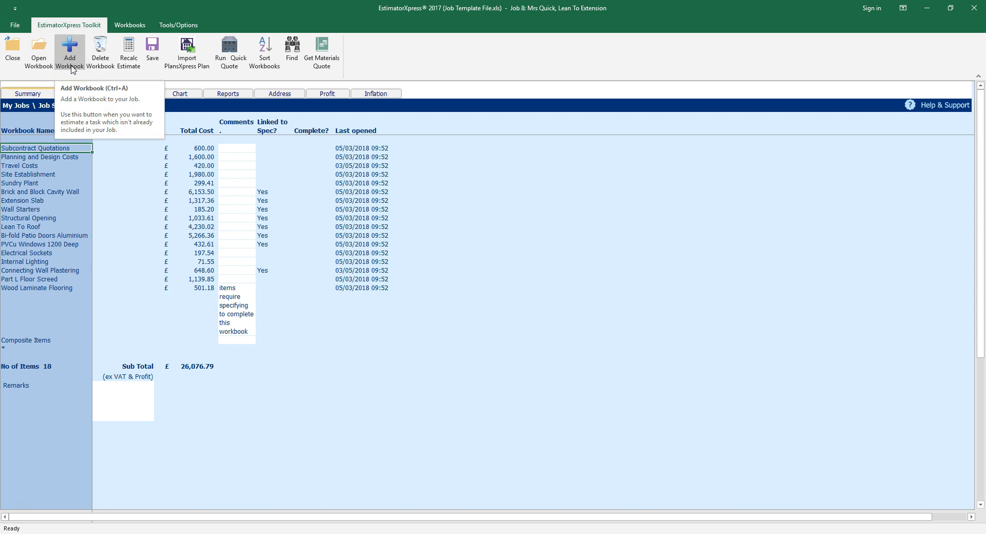
left_click(127, 70)
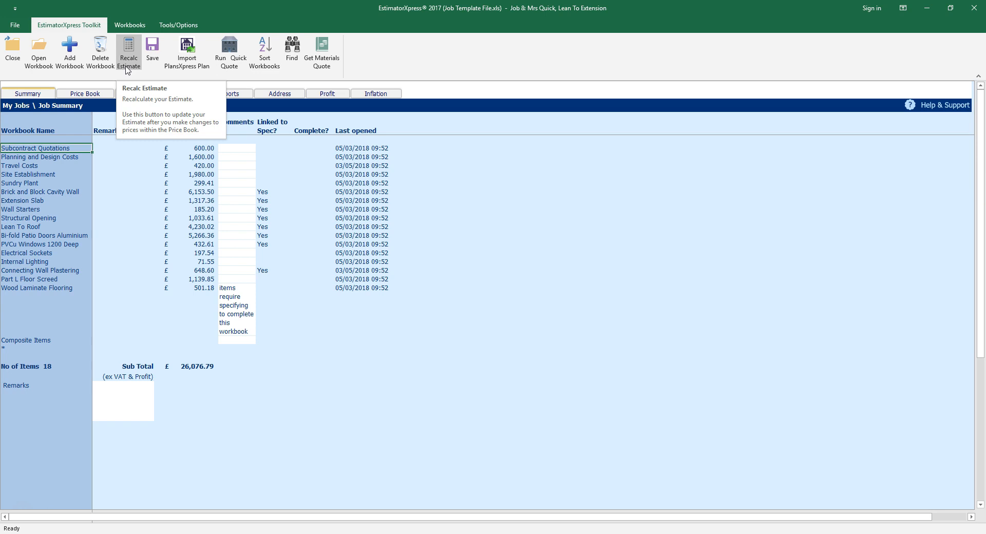
left_click(154, 59)
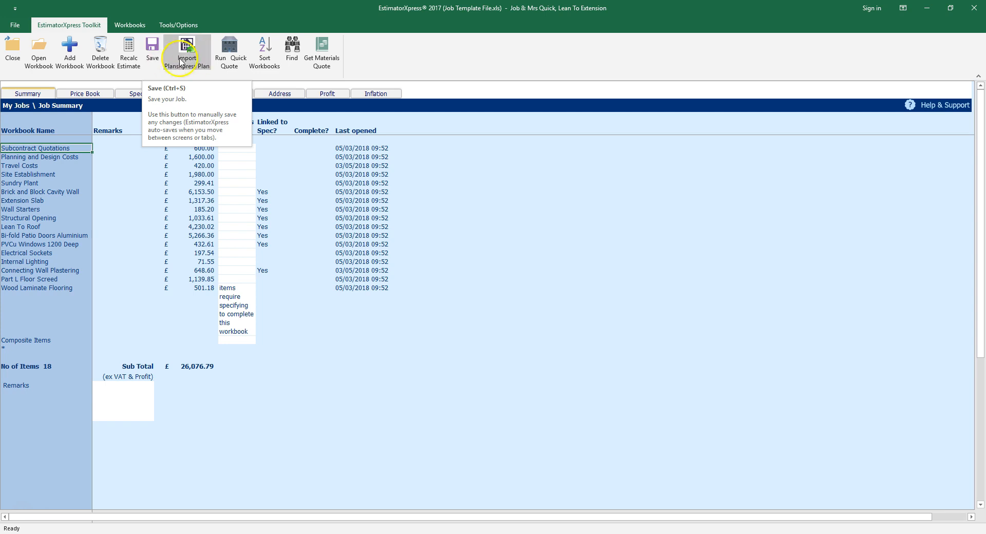
left_click(193, 60)
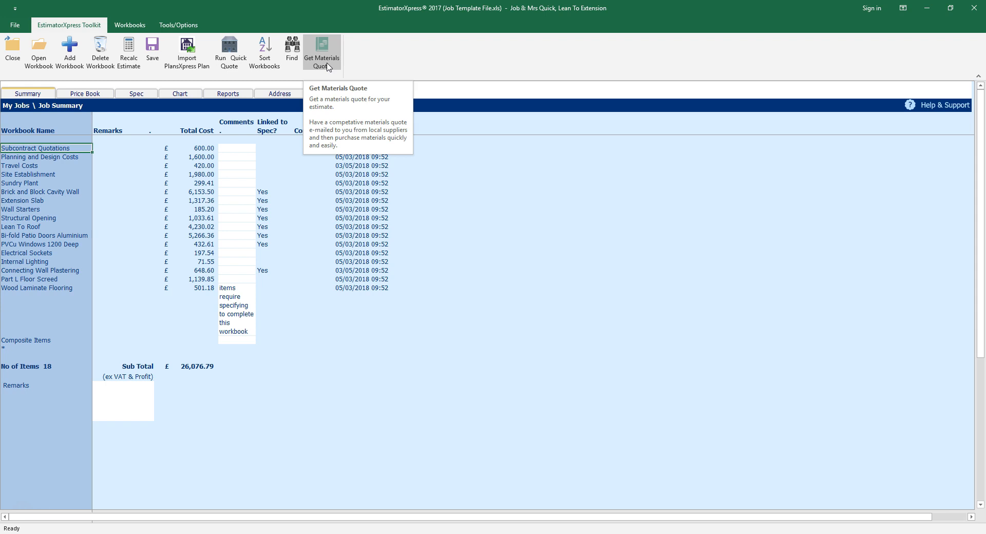
left_click(47, 96)
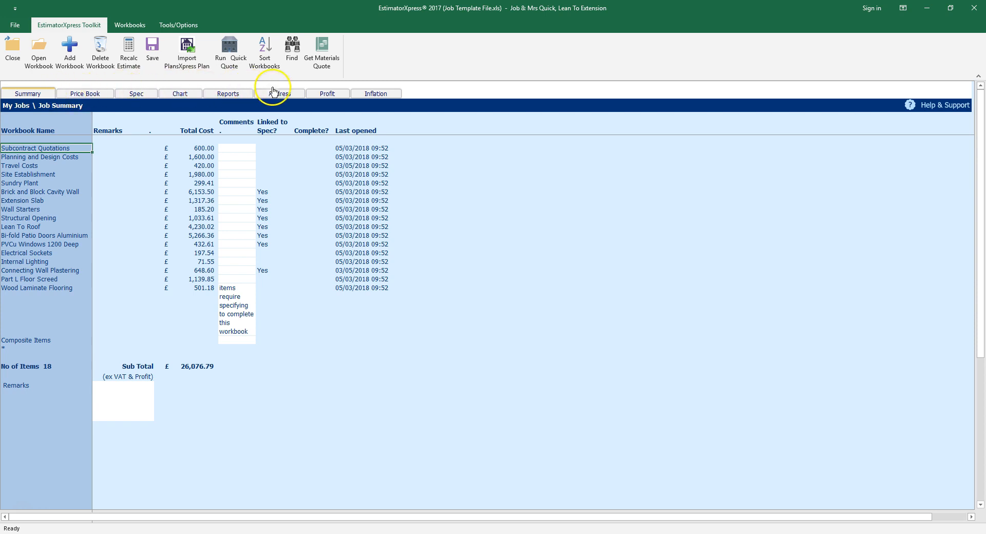
Step: Open the Material section of the Price Book
left_click(108, 97)
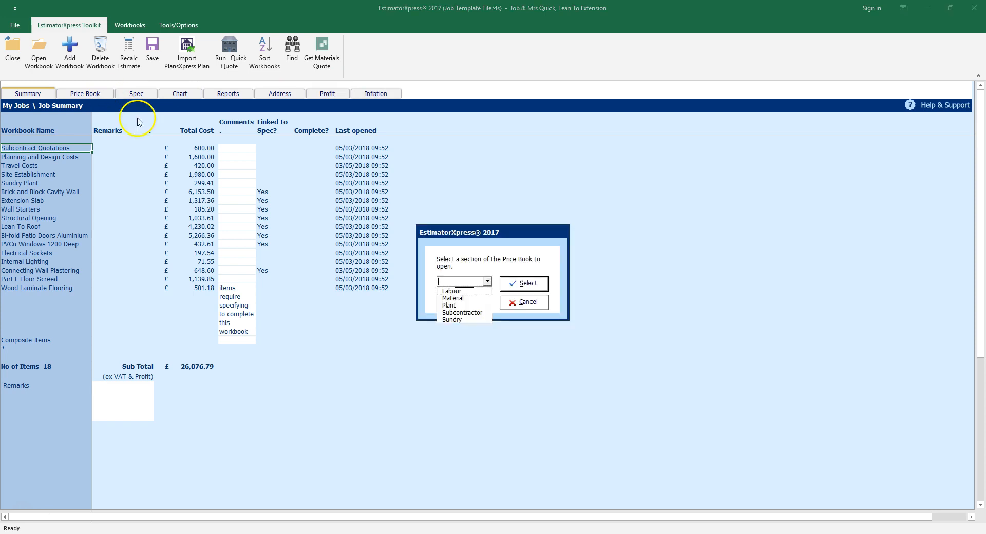
left_click(464, 297)
left_click(504, 286)
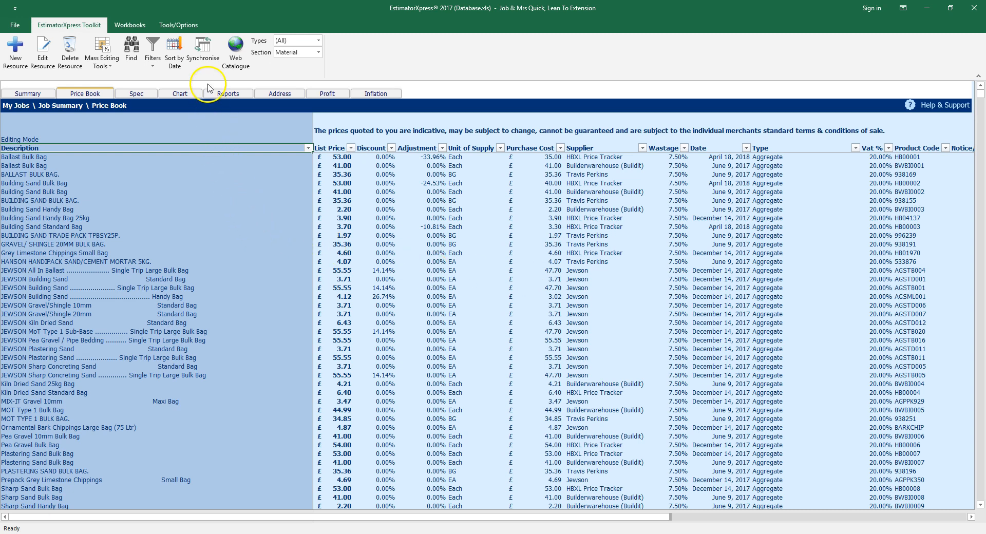
Step: Review the Price Book synchronisation options for the Material section, including all resources and prices and the direction choices, and leave without synchronising
left_click(202, 63)
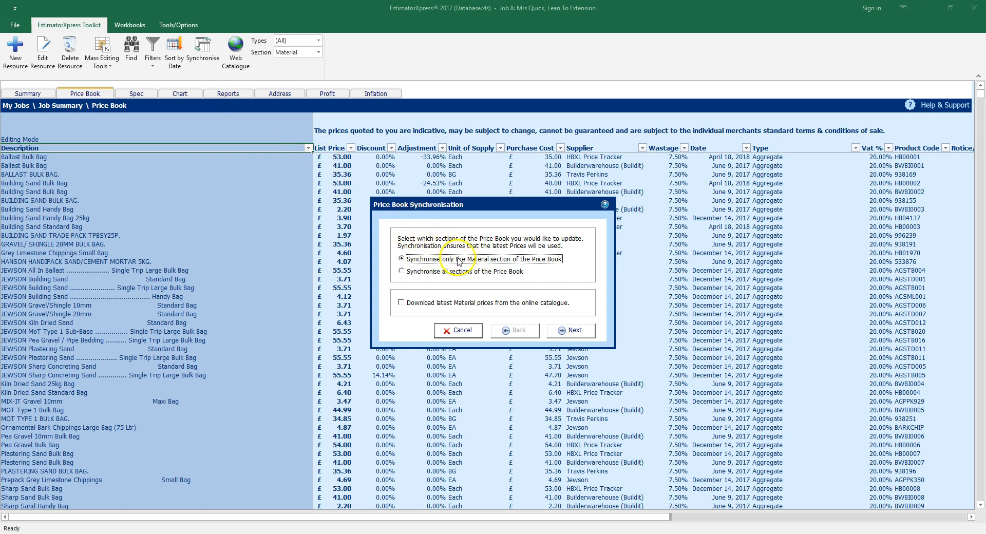
left_click(485, 278)
left_click(456, 276)
left_click(463, 263)
left_click(588, 339)
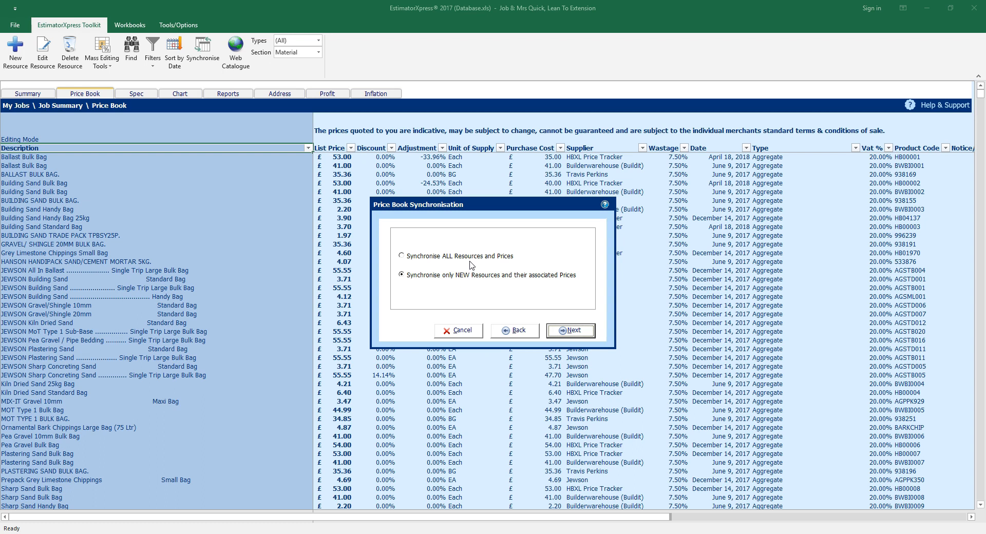
left_click(402, 256)
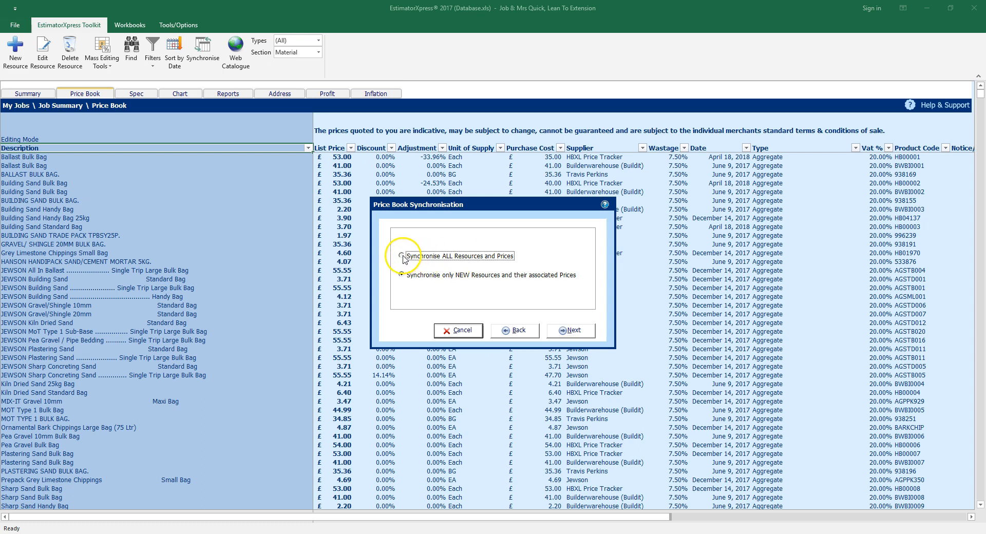
left_click(578, 331)
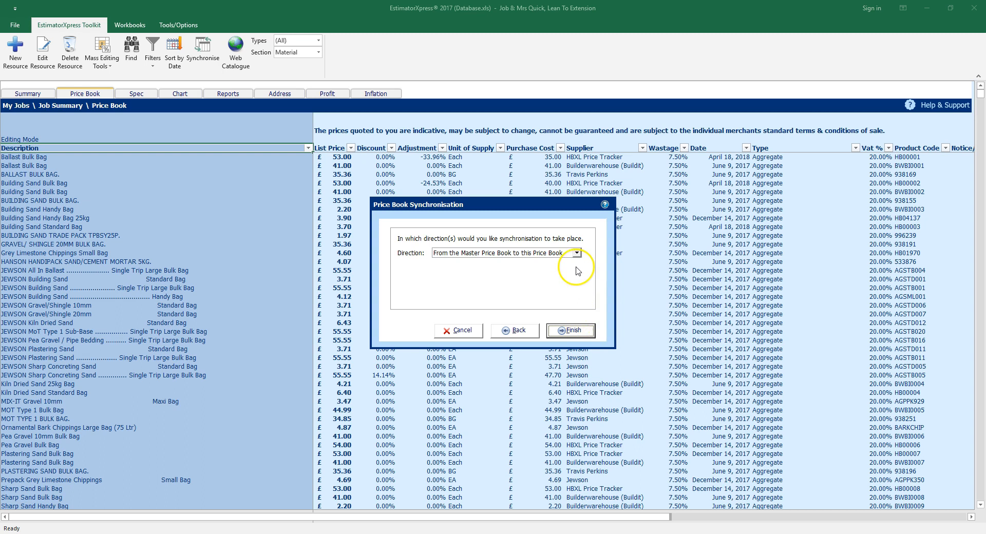
left_click(577, 253)
left_click(576, 280)
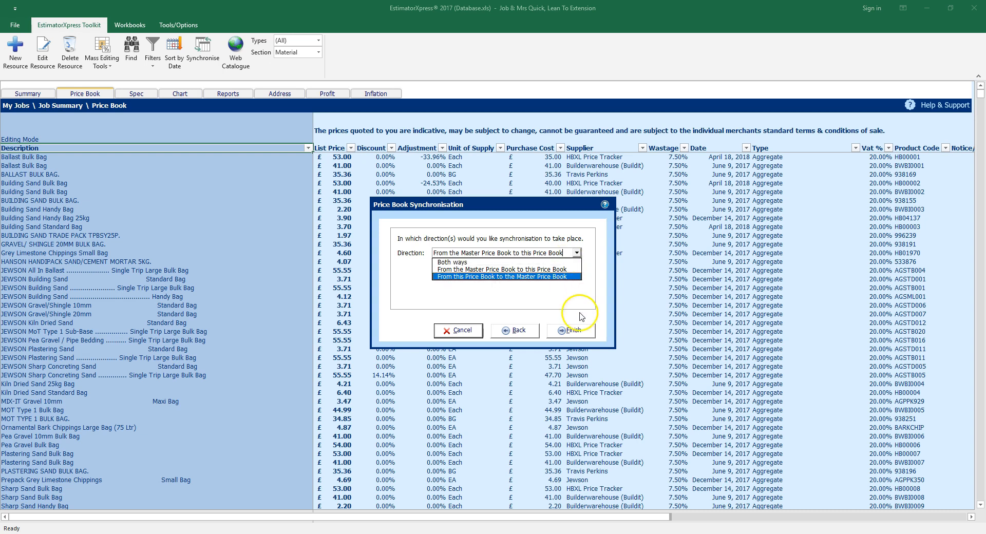
left_click(476, 334)
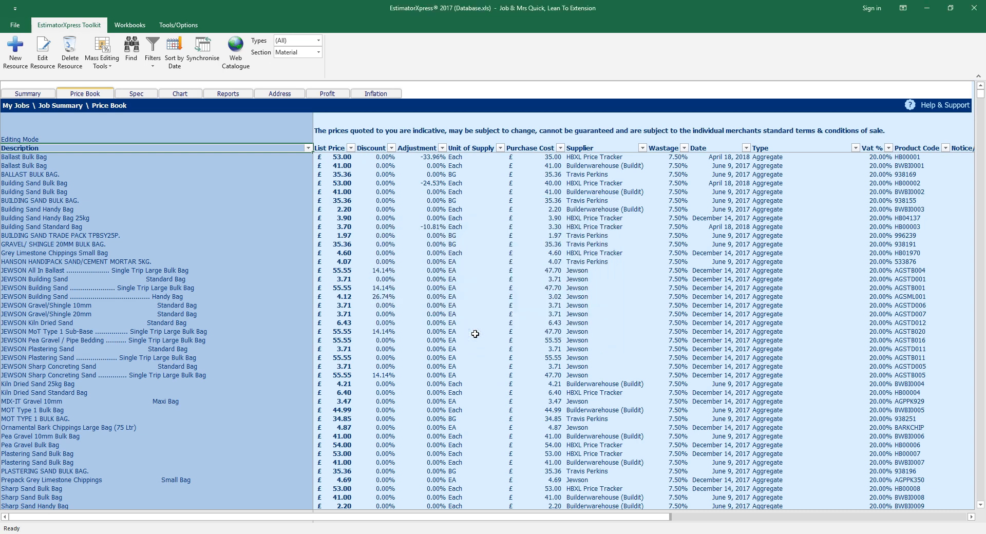
Step: Review the Extension Specification with its mini-specs, apply and library options, and look over the chart and reports sections
left_click(144, 95)
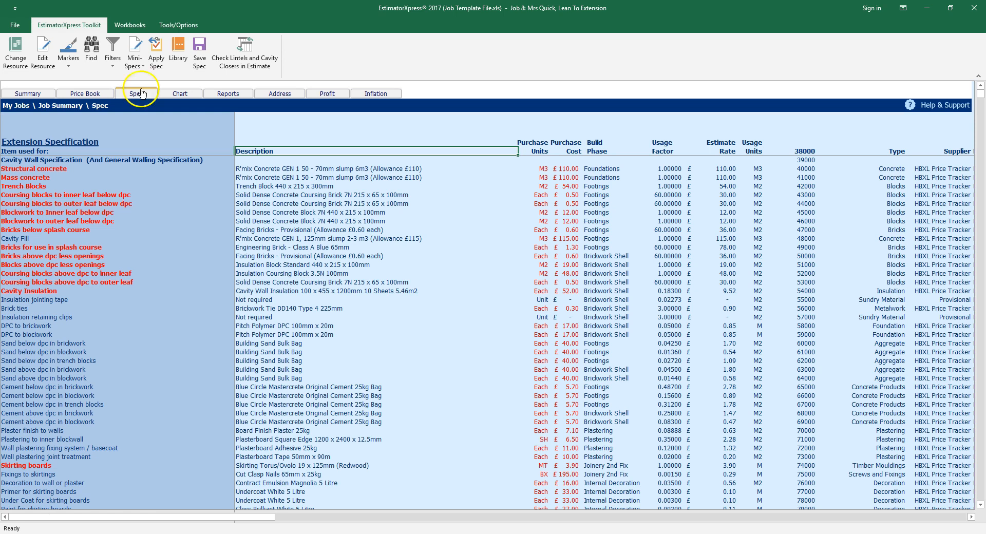
left_click(136, 71)
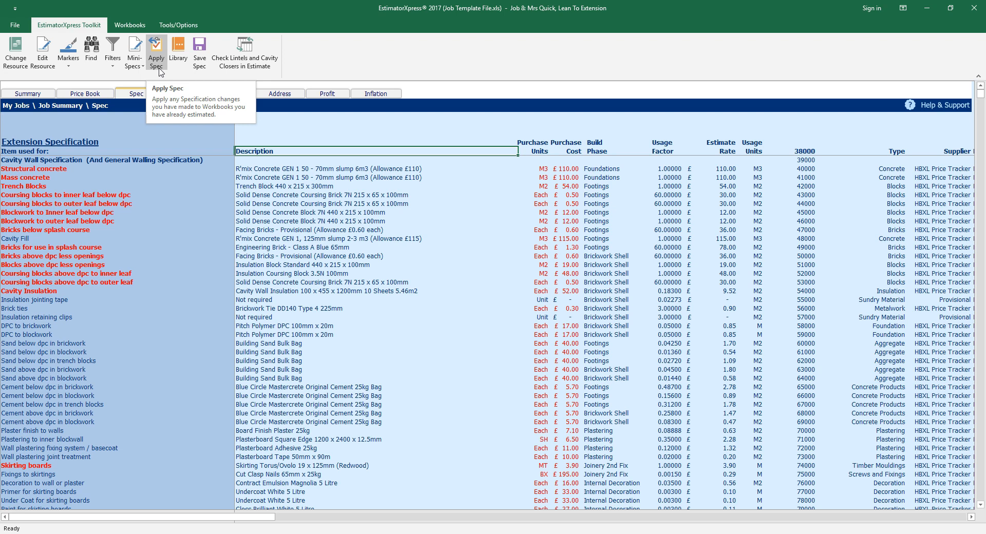
left_click(178, 70)
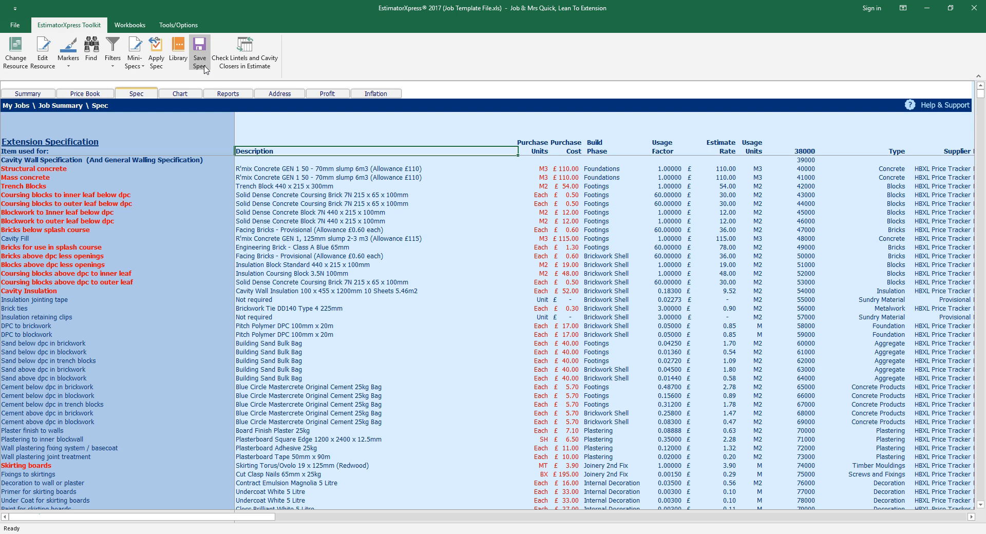
left_click(193, 97)
left_click(235, 97)
Step: Open the External Walls worksheet of the Brick and Block Cavity Wall workbook from the job summary
left_click(26, 94)
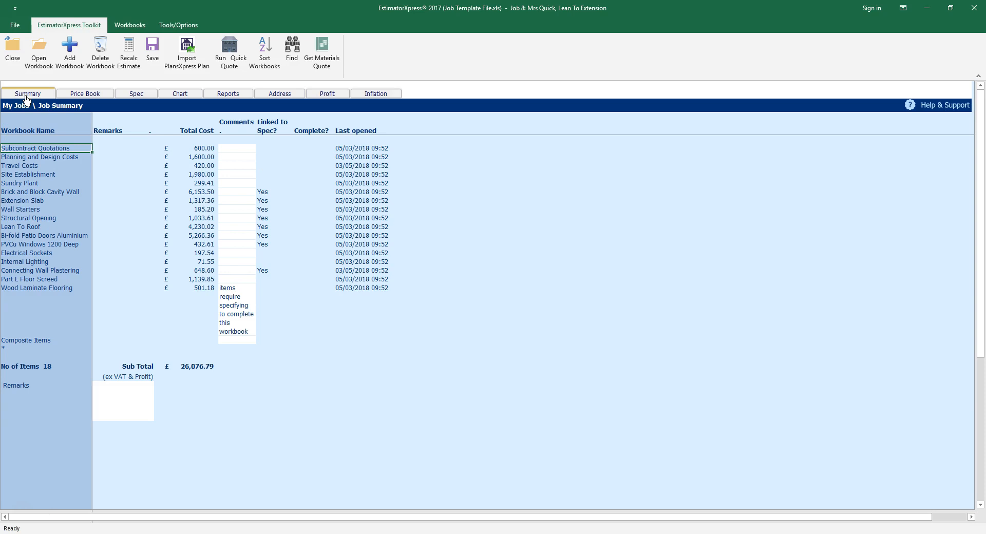
left_click(37, 191)
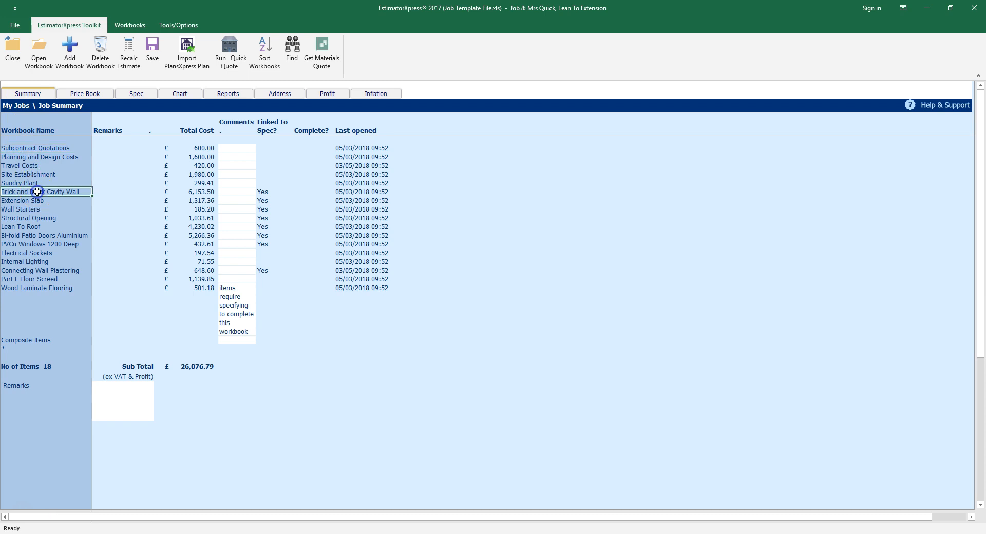
left_click(38, 62)
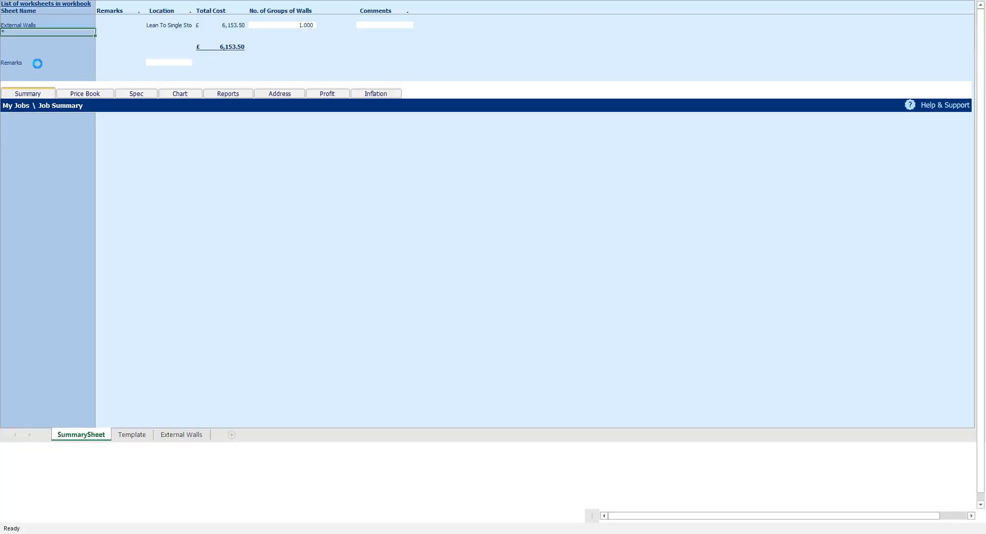
left_click(31, 157)
left_click(39, 55)
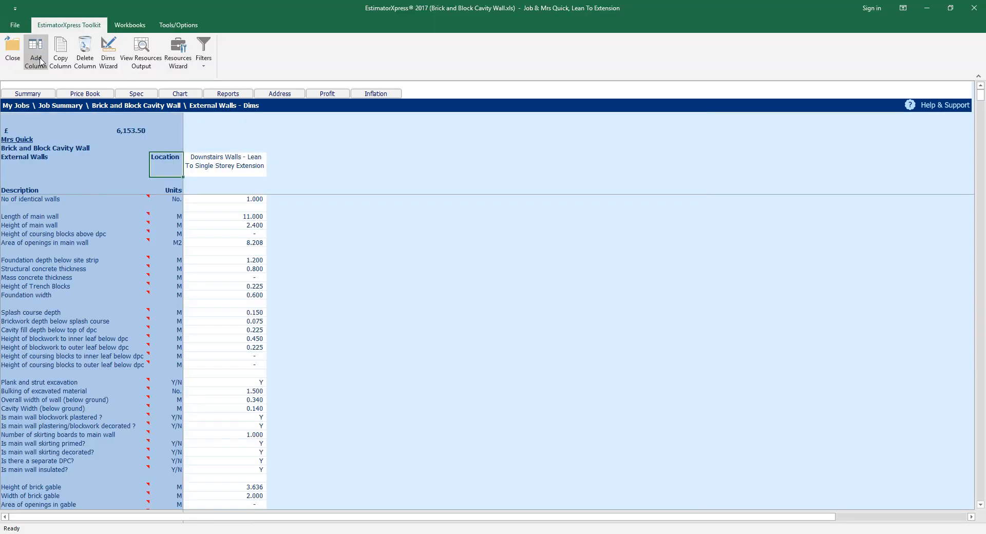
Step: Examine the entered dimensions of the downstairs external walls, from main wall and foundation sizes to the gable insulation, plaster and skirting settings
left_click(231, 157)
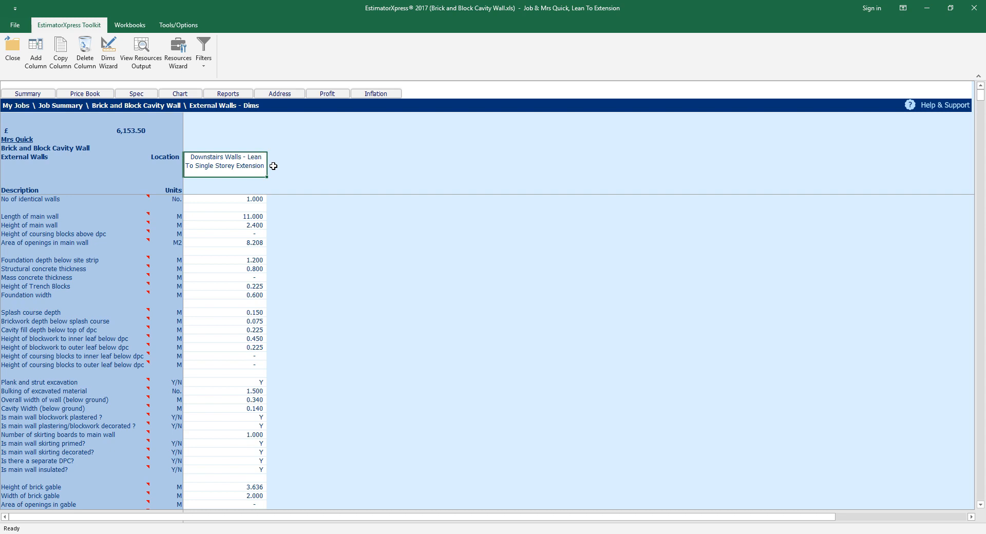
left_click(300, 168)
left_click(258, 215)
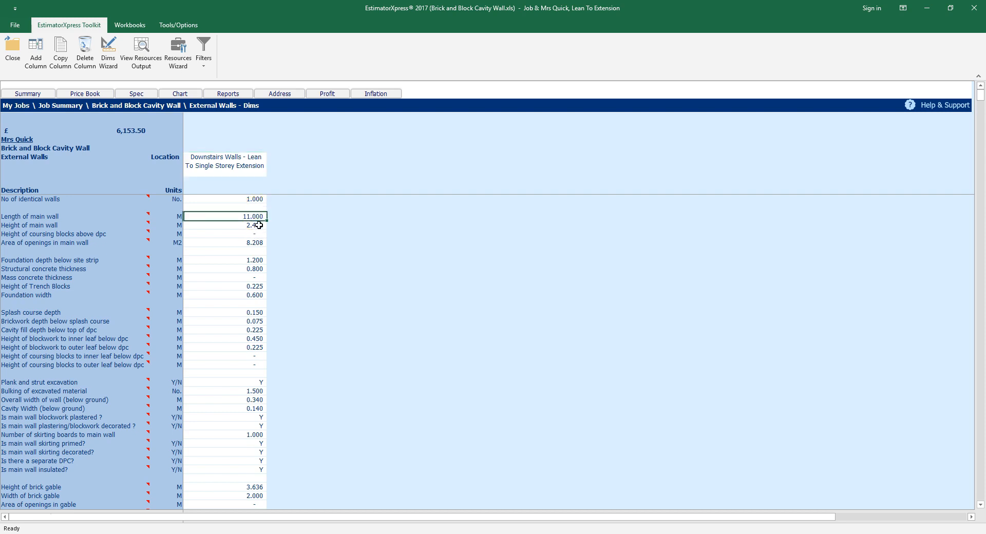
left_click(259, 225)
left_click(257, 242)
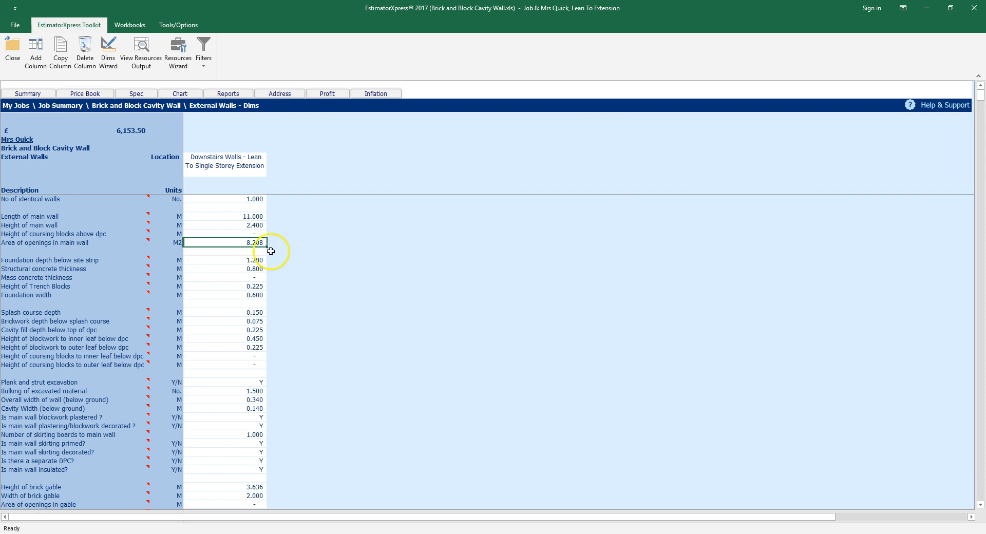
left_click_drag(255, 260, 254, 365)
scroll(253, 378, "down", 4)
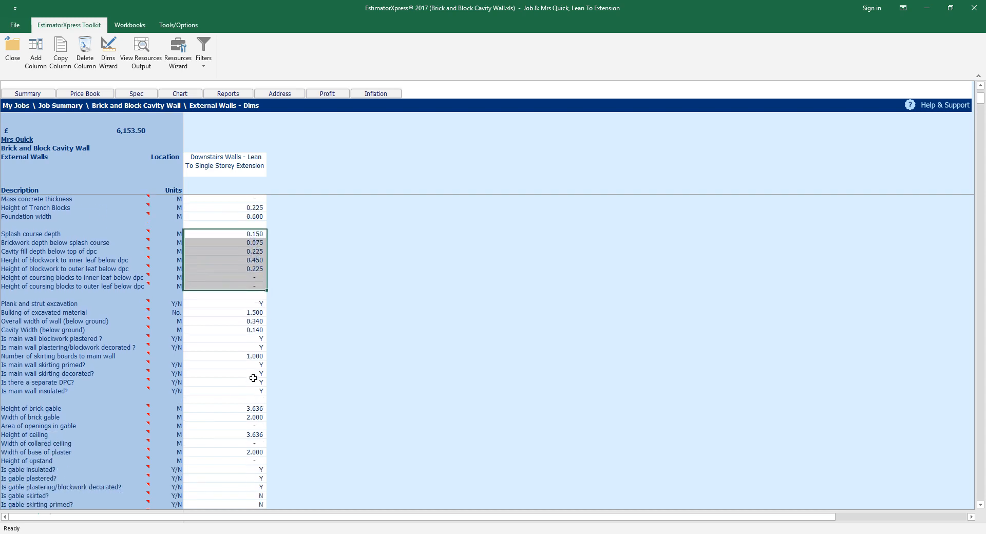
left_click_drag(234, 225, 234, 239)
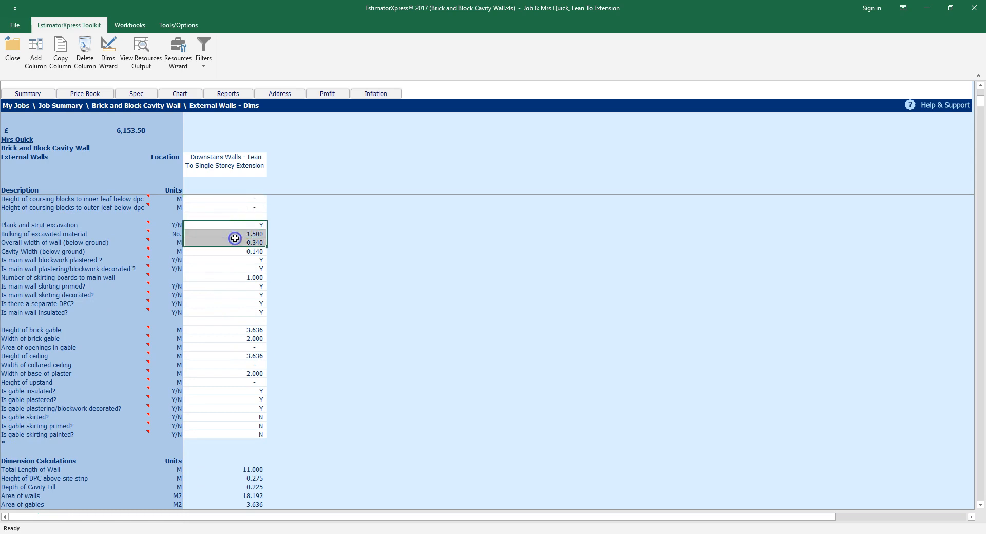
mouse_move(237, 260)
left_mouse_down()
mouse_move(242, 380)
mouse_move(252, 392)
mouse_move(246, 439)
left_mouse_up()
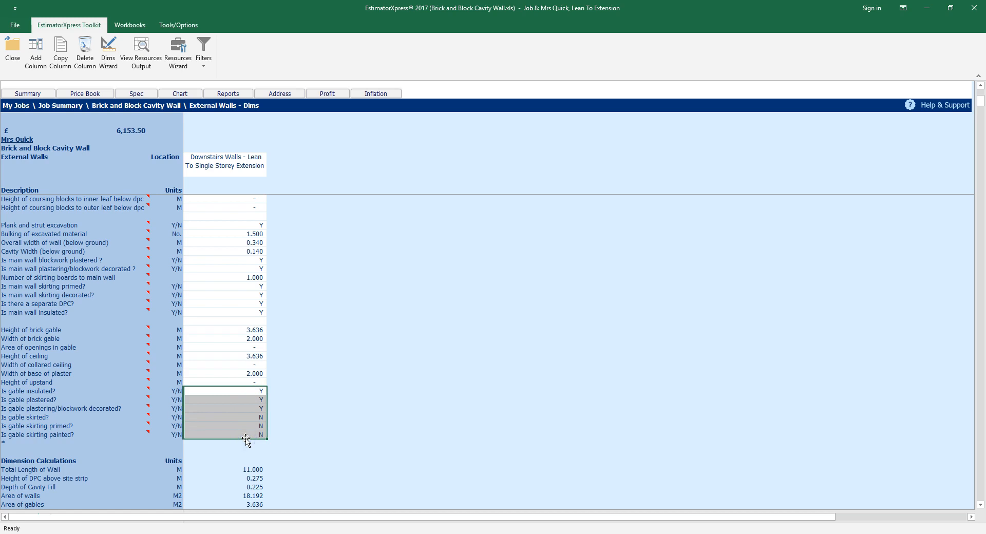
left_click(348, 443)
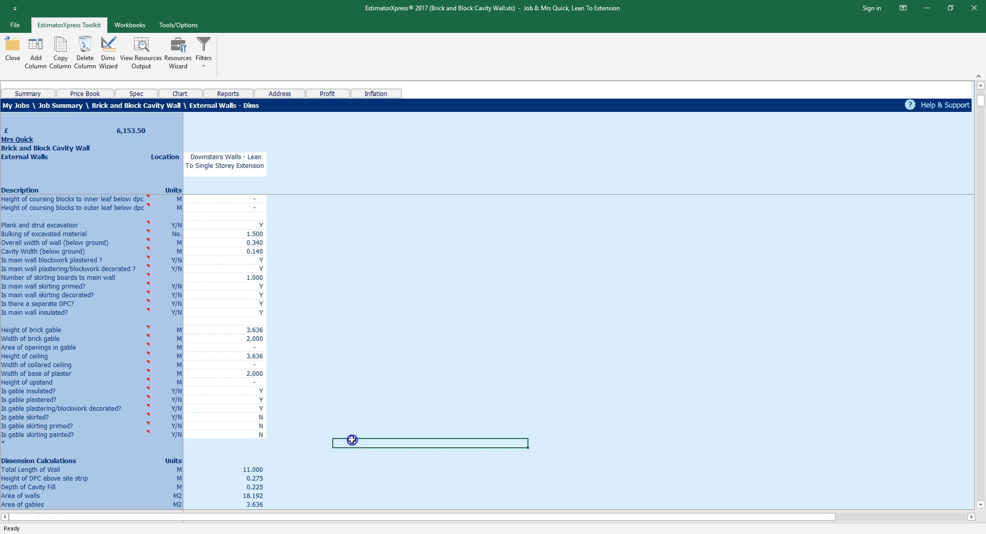
Step: Check the calculated wall length and the wall and gable areas, and view the External Walls resources output, including the bricks above dpc
scroll(354, 442, "down", 3)
scroll(354, 443, "down", 3)
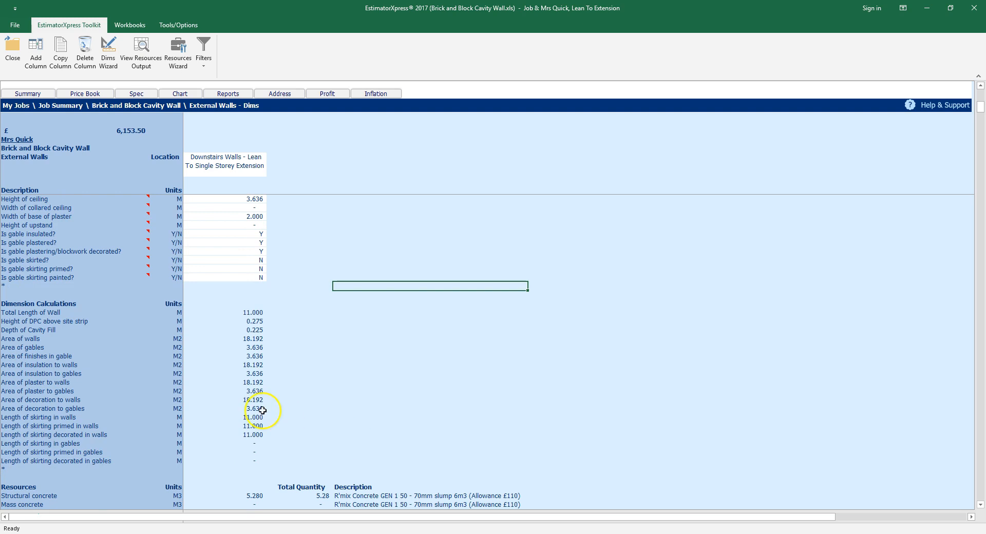
left_click(249, 312)
left_click(251, 339)
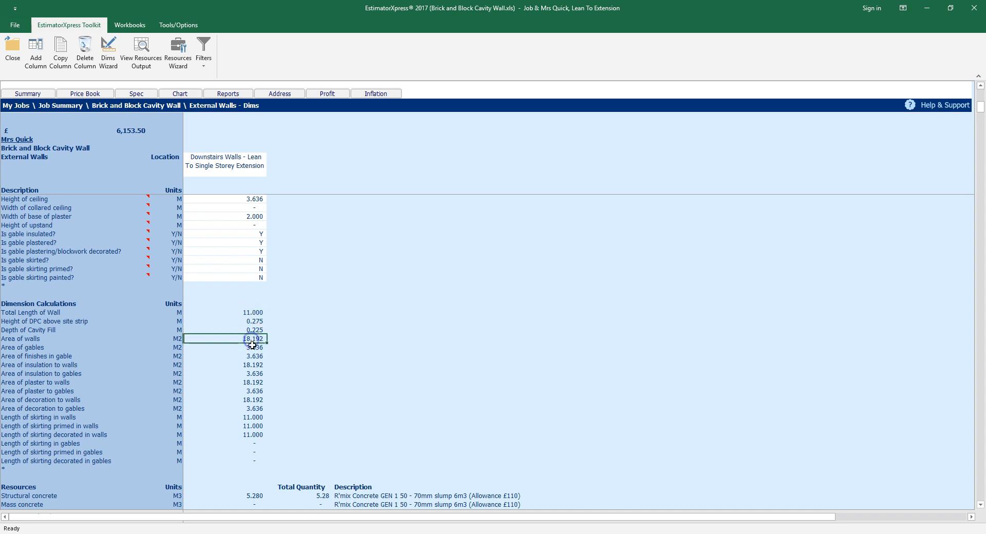
left_click(256, 349)
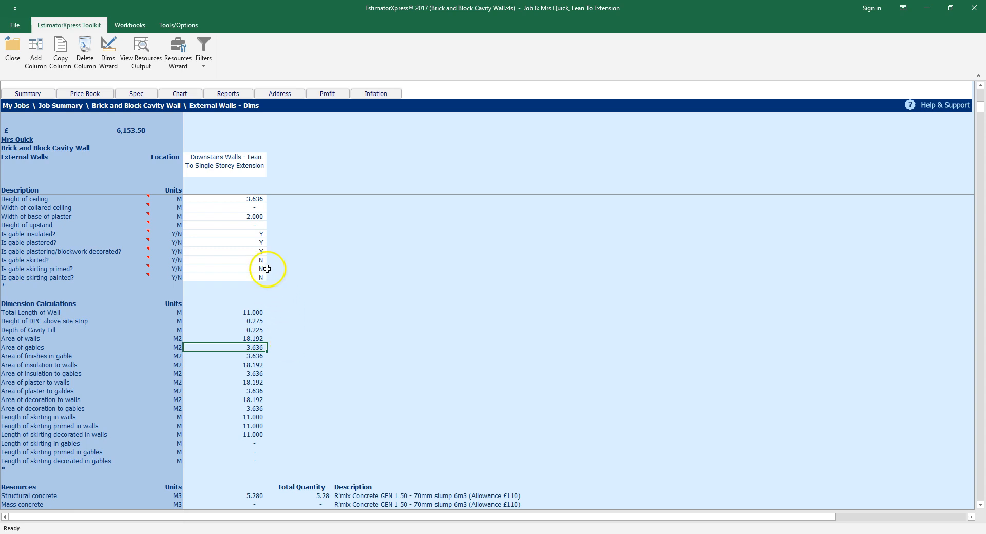
left_click(152, 66)
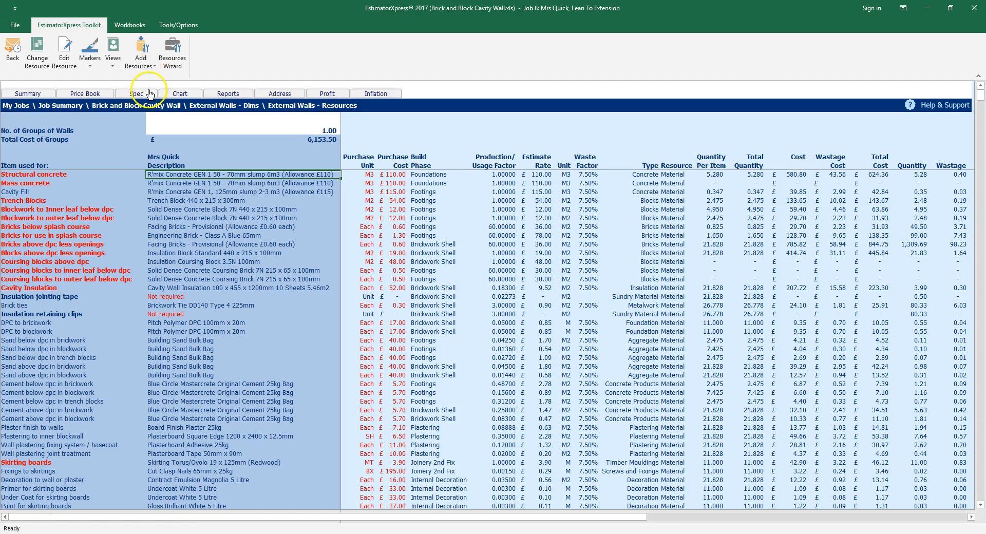
left_click(161, 244)
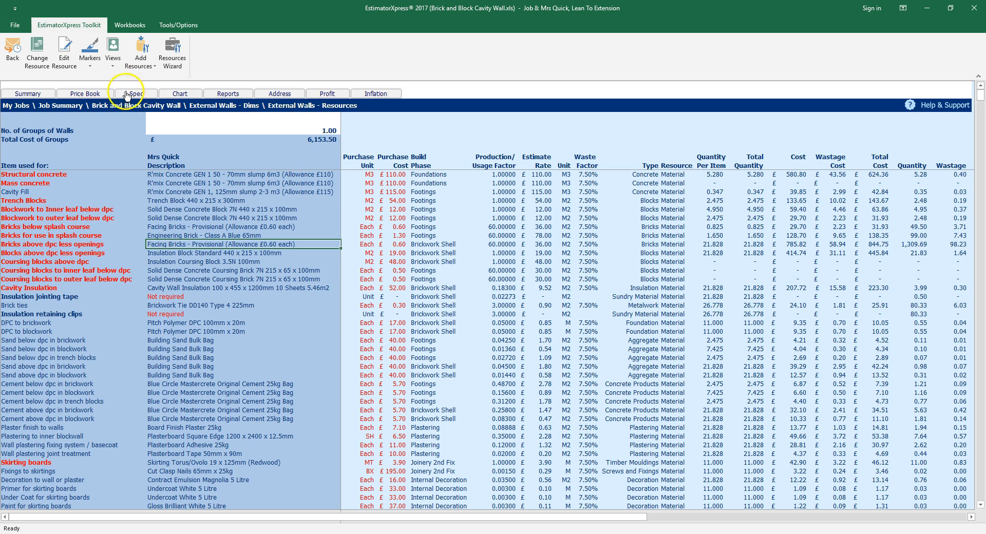
Step: Return to the job summary and open the Ground Floor-1 worksheet of the Lean To Roof workbook
left_click(28, 94)
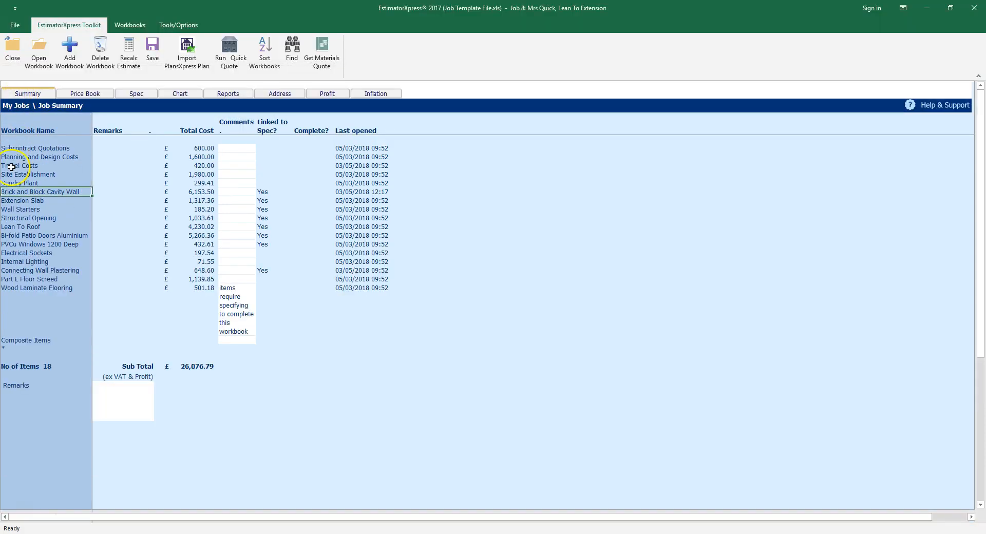
left_click(33, 226)
left_click(46, 64)
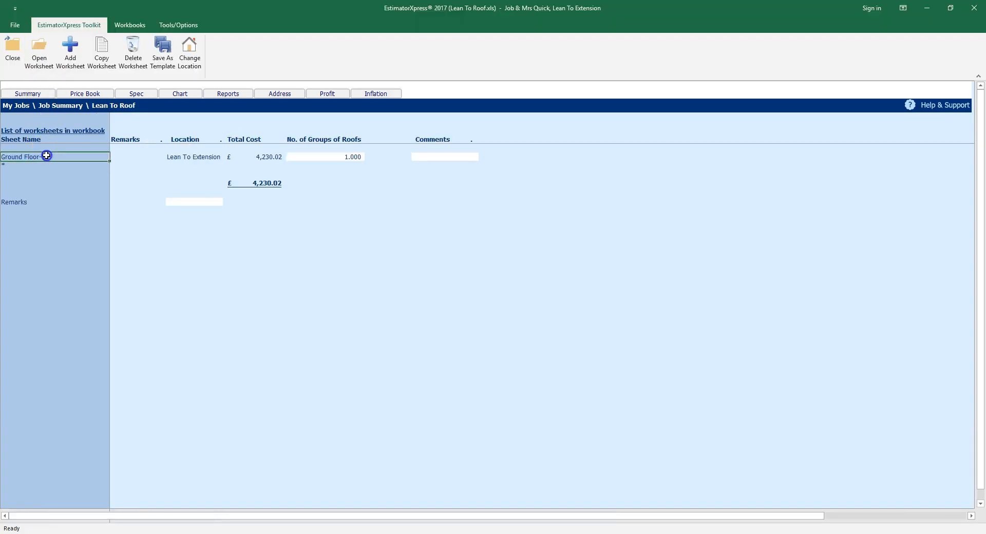
left_click(39, 60)
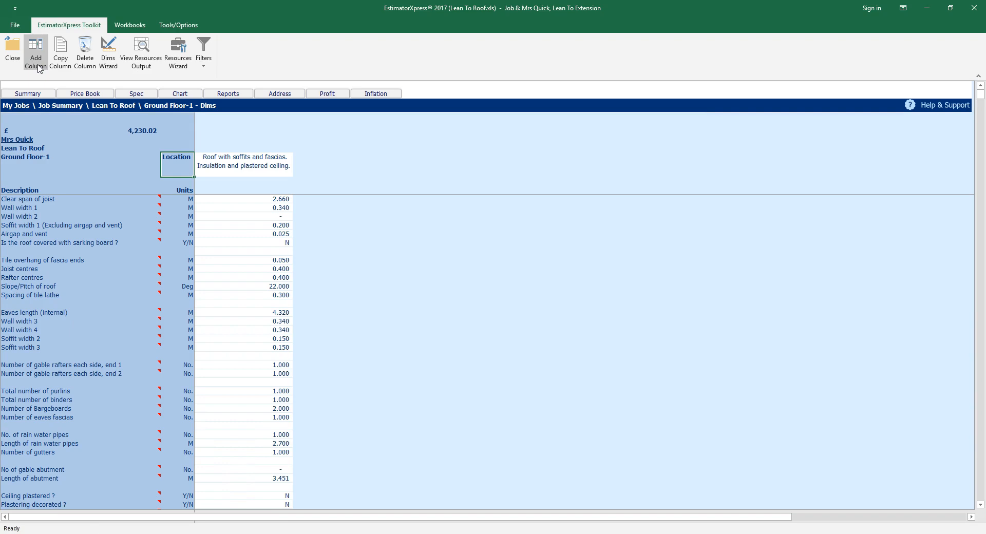
Step: Review the lean-to roof's entered dimensions and its dimensions wizard, leaving the wizard without changing anything
left_click(262, 200)
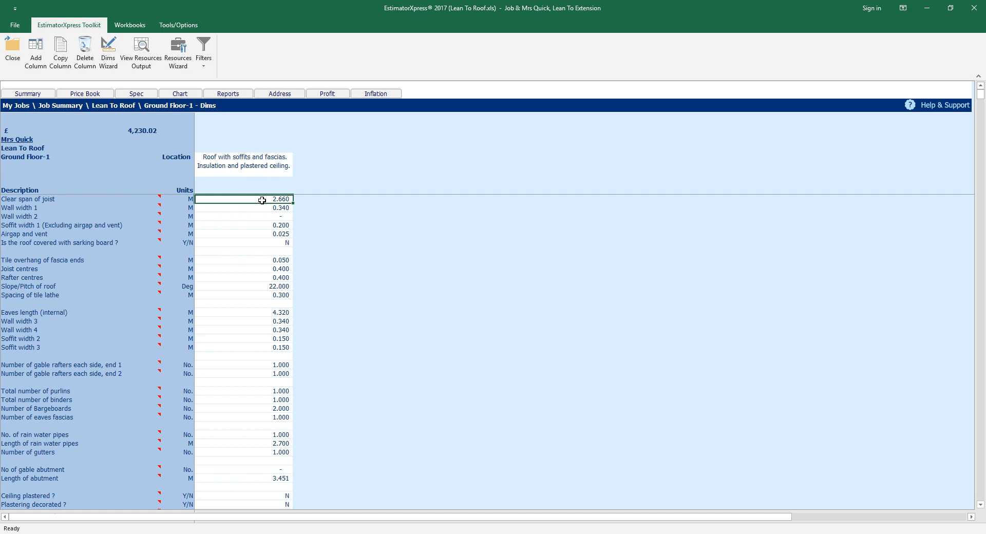
left_click(260, 295)
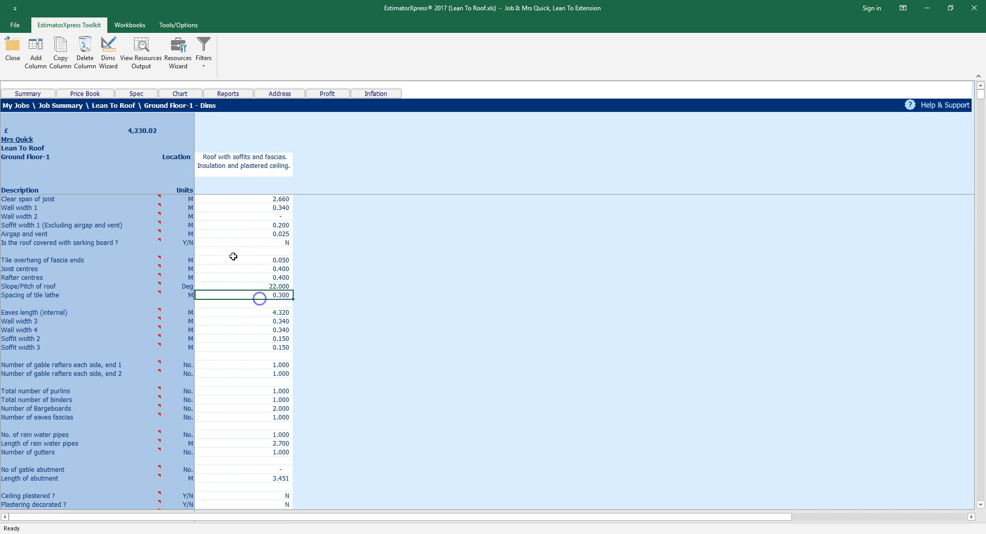
left_click(111, 62)
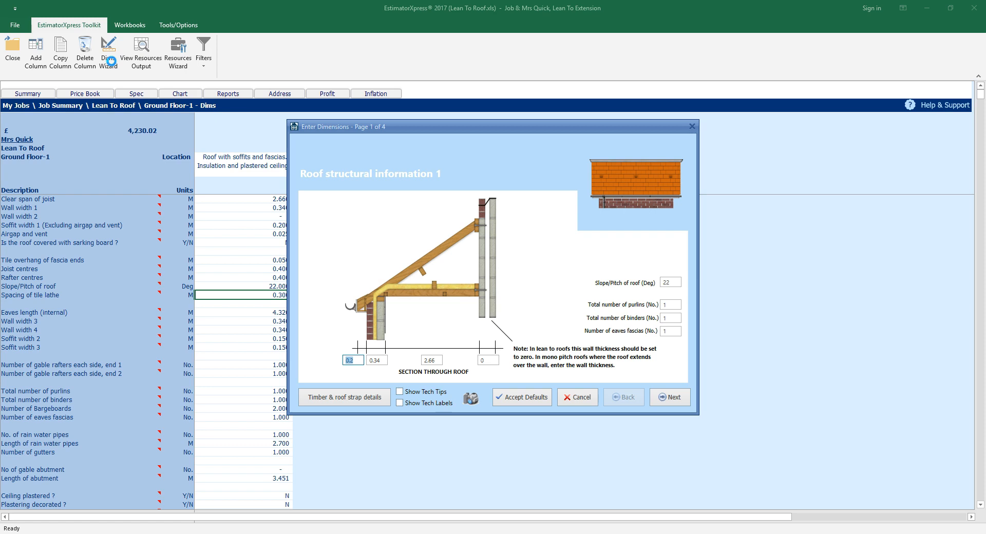
left_click(578, 402)
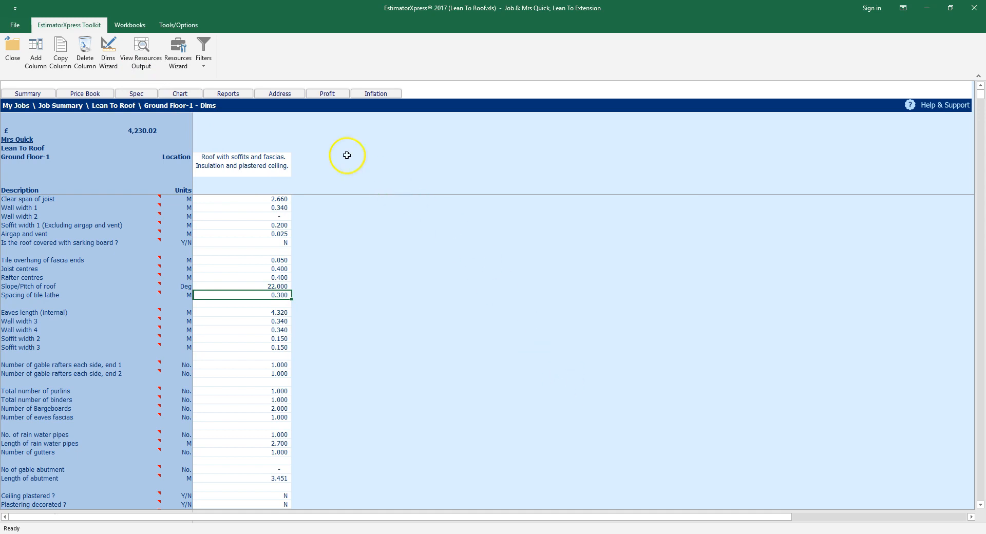
Step: Filter the Ground Floor-1 roof worksheet to its material quantities, and view its resources output
left_click(210, 61)
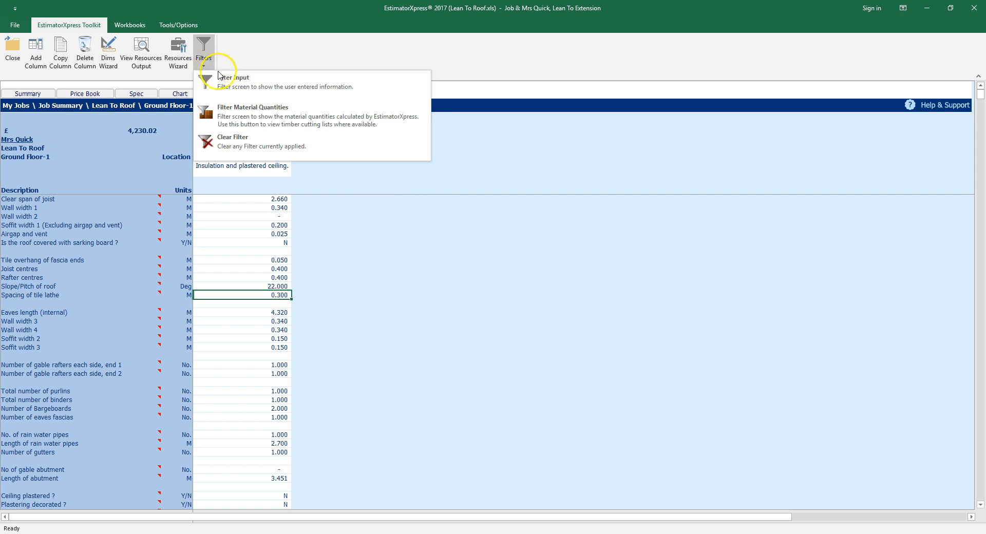
left_click(316, 120)
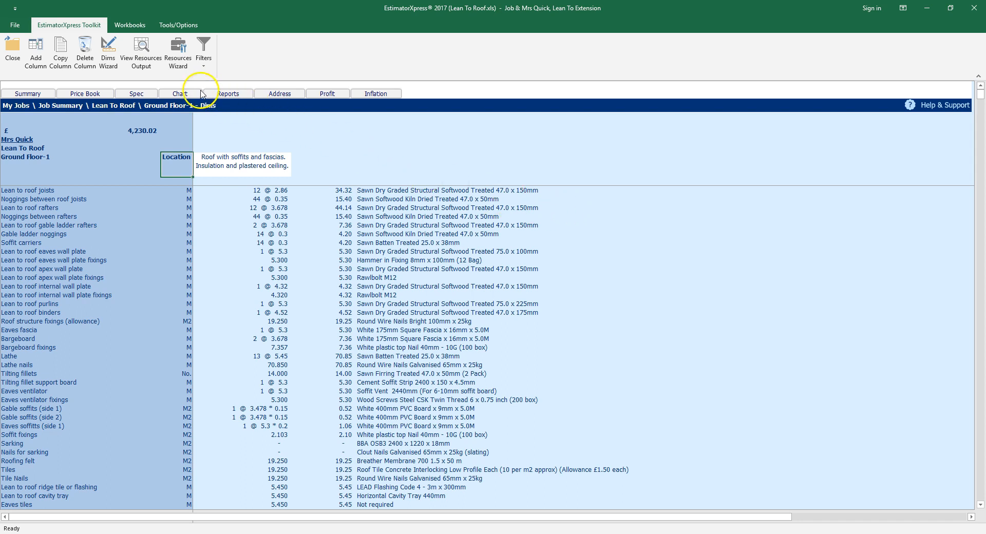
left_click(138, 66)
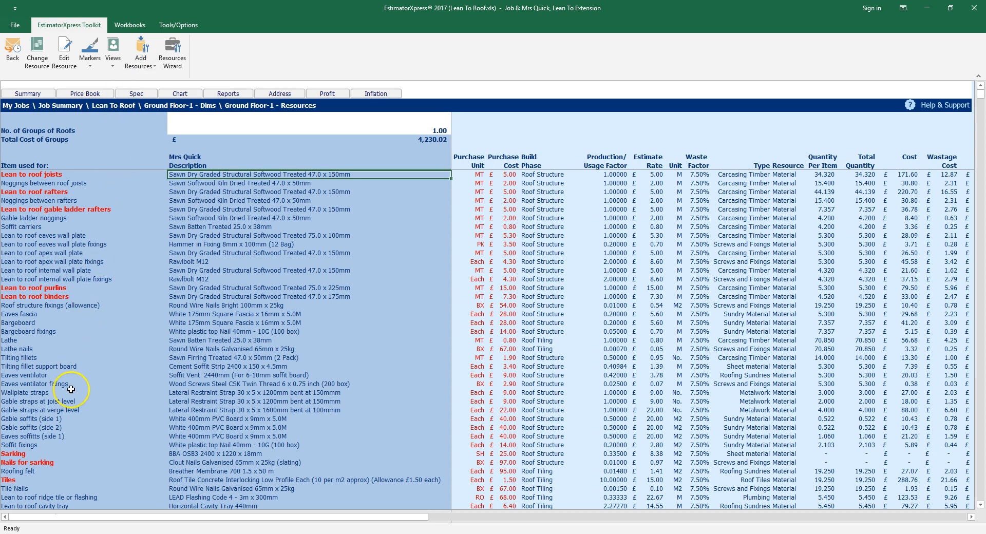
Step: Review the lean-to roof resources, checking the descriptions for the tiles, gutter, eaves fascia and bargeboard
left_click(57, 481)
left_click(199, 480)
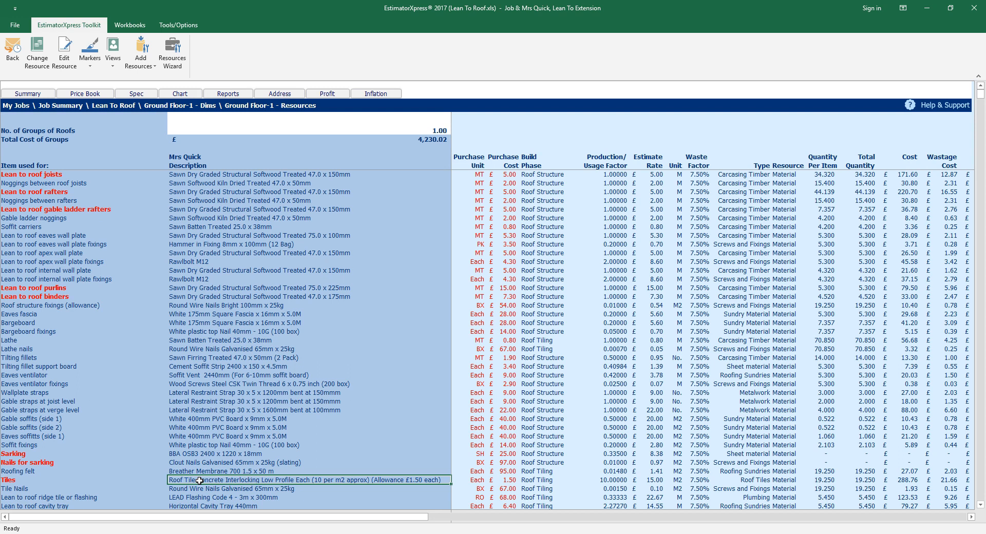
scroll(203, 479, "down", 4)
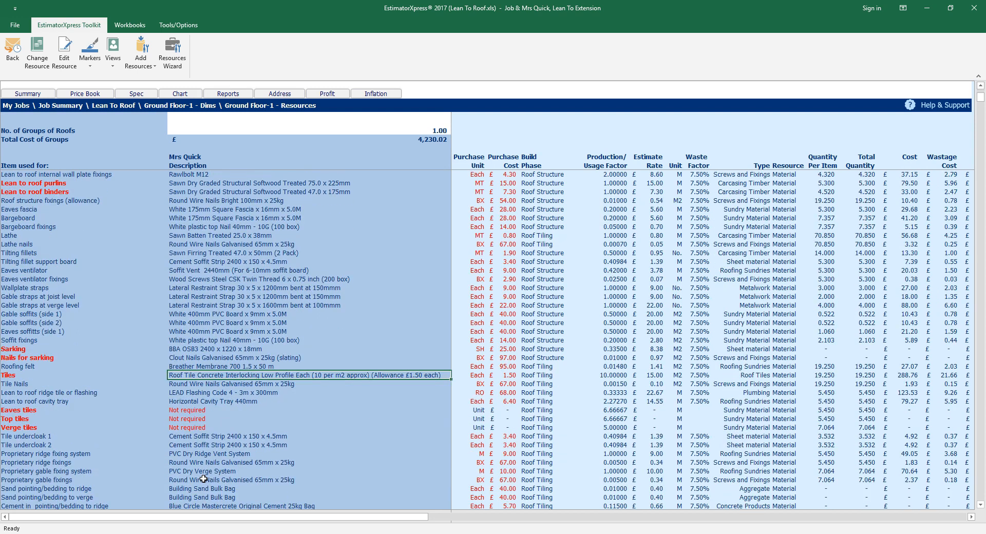
scroll(203, 479, "down", 1)
scroll(204, 479, "down", 2)
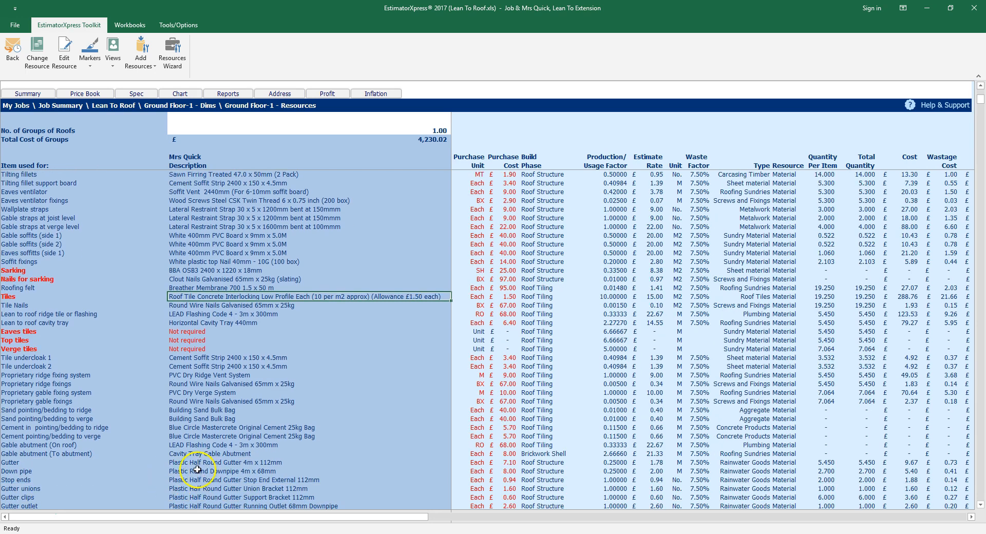
left_click(202, 467)
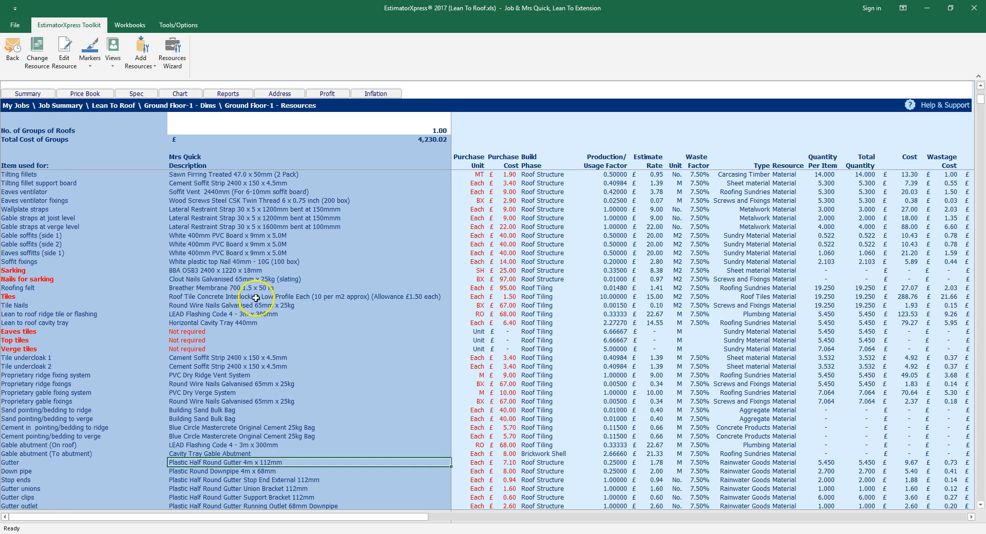
scroll(252, 319, "up", 5)
left_click_drag(205, 262, 209, 273)
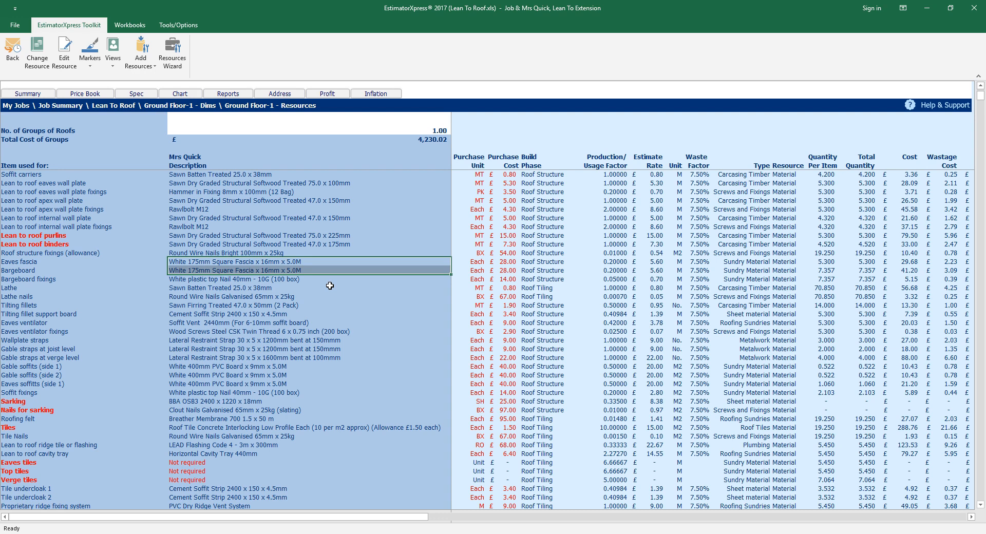
Step: Return to the job summary and open the Window-1 worksheet of the PVCu Windows 1200 Deep workbook
left_click(152, 97)
left_click(31, 95)
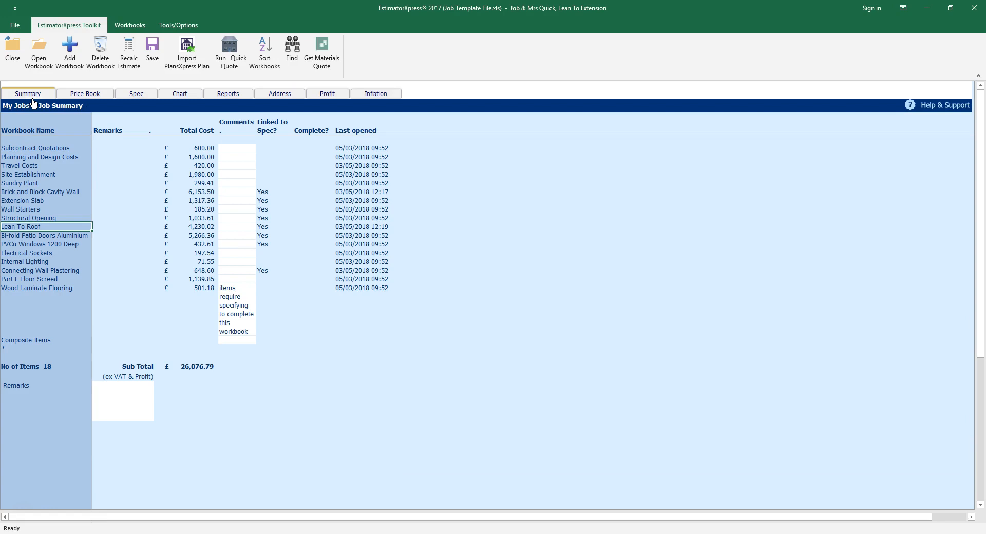
left_click(48, 245)
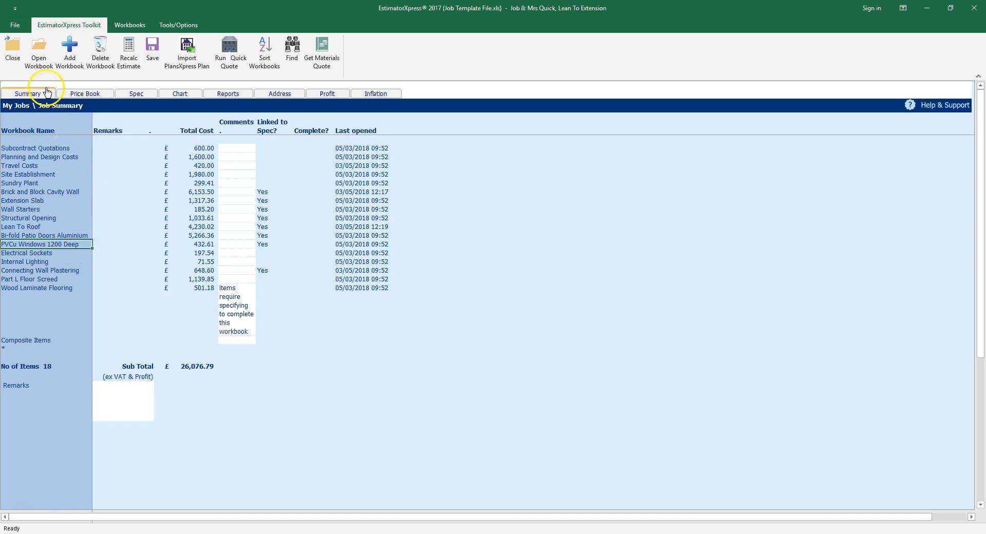
left_click(39, 63)
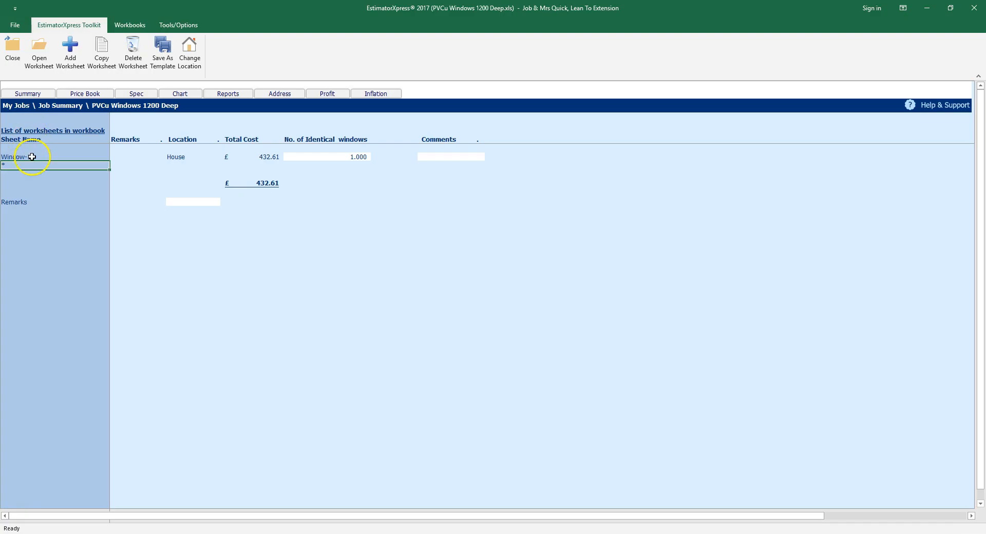
left_click(32, 156)
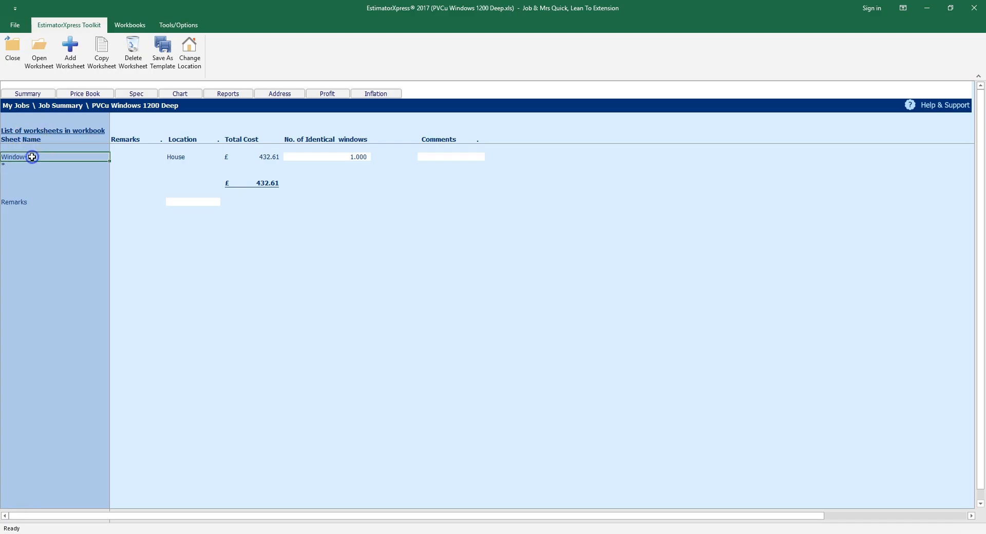
left_click(39, 55)
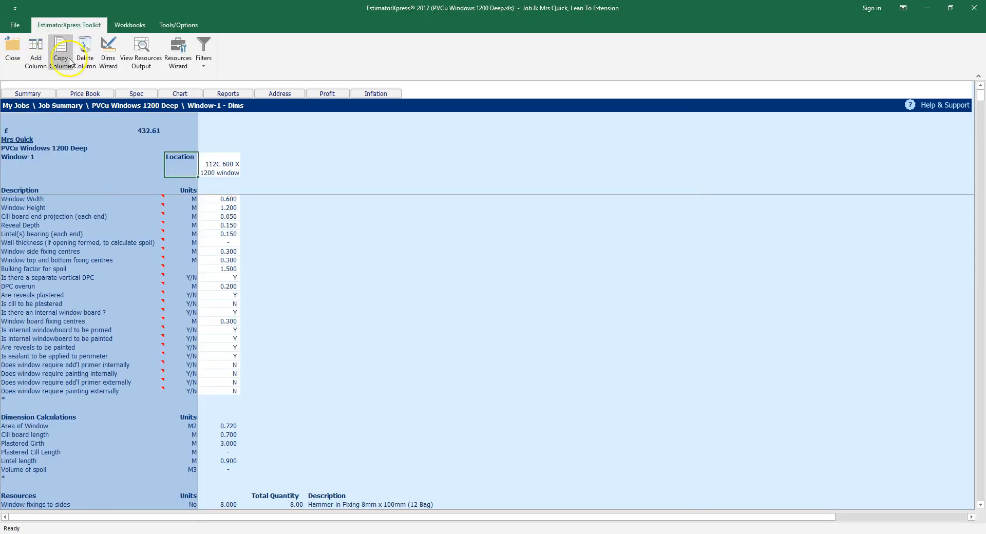
Step: View the Window-1 resources output and look through its reveal plastering and decoration materials down to the sundry items
left_click(142, 64)
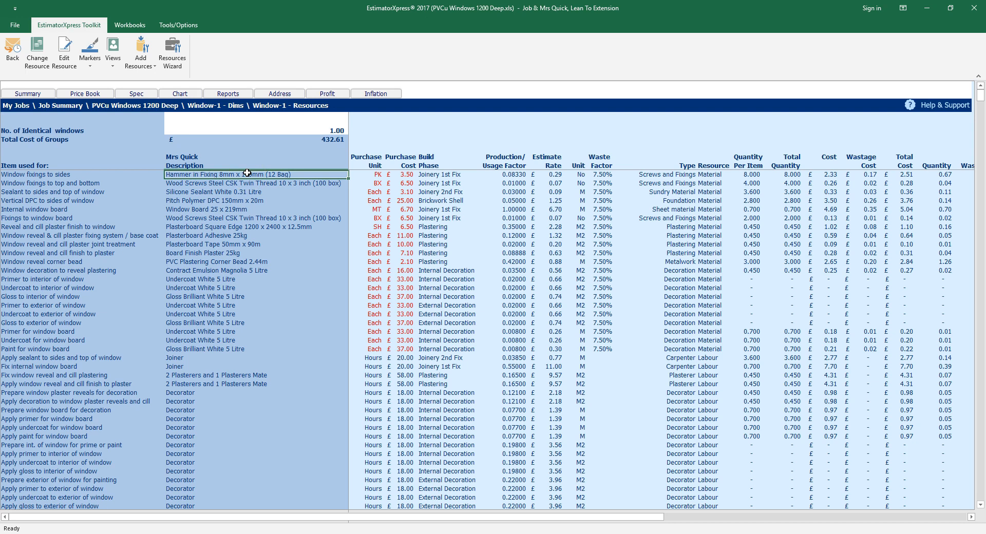
left_click(240, 226)
left_click_drag(239, 226, 240, 244)
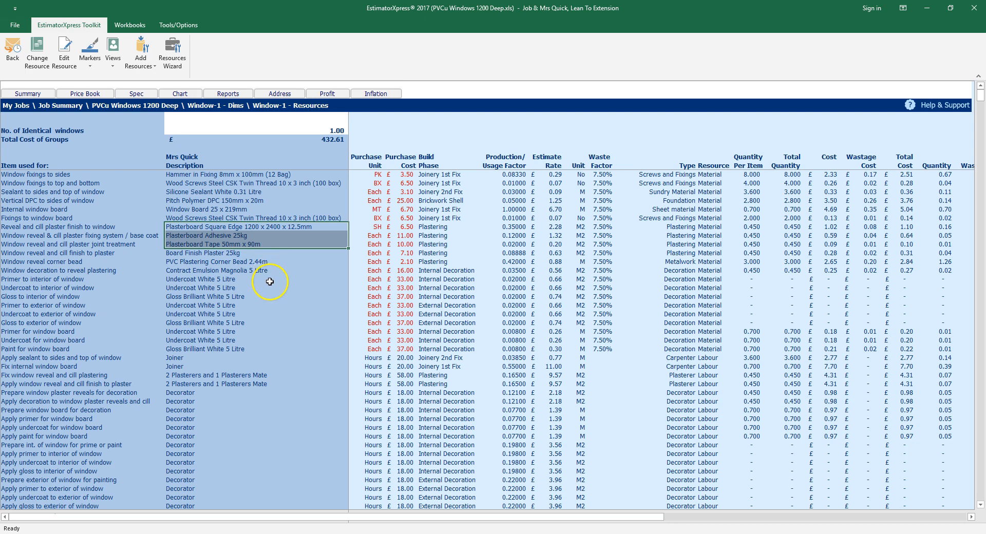
left_click(255, 314)
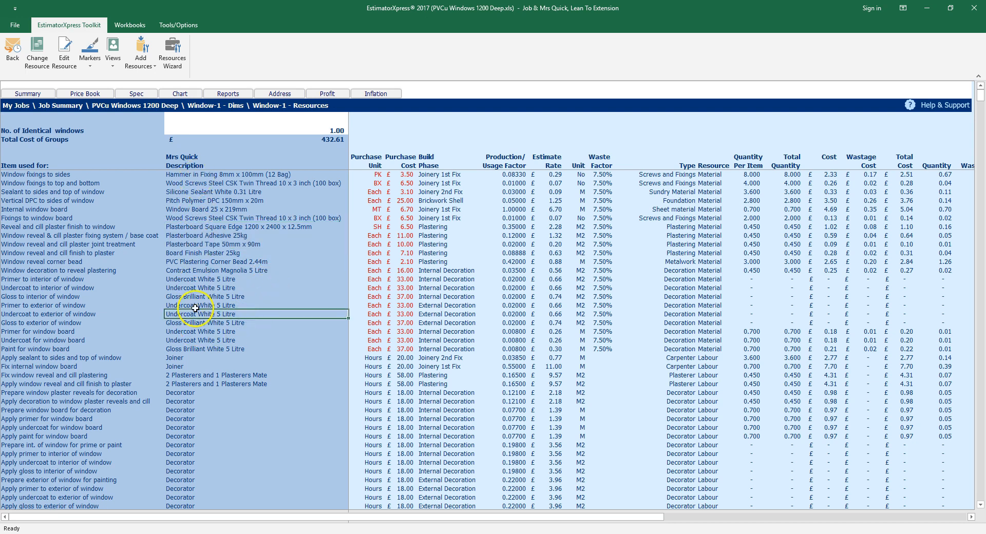
scroll(188, 348, "down", 11)
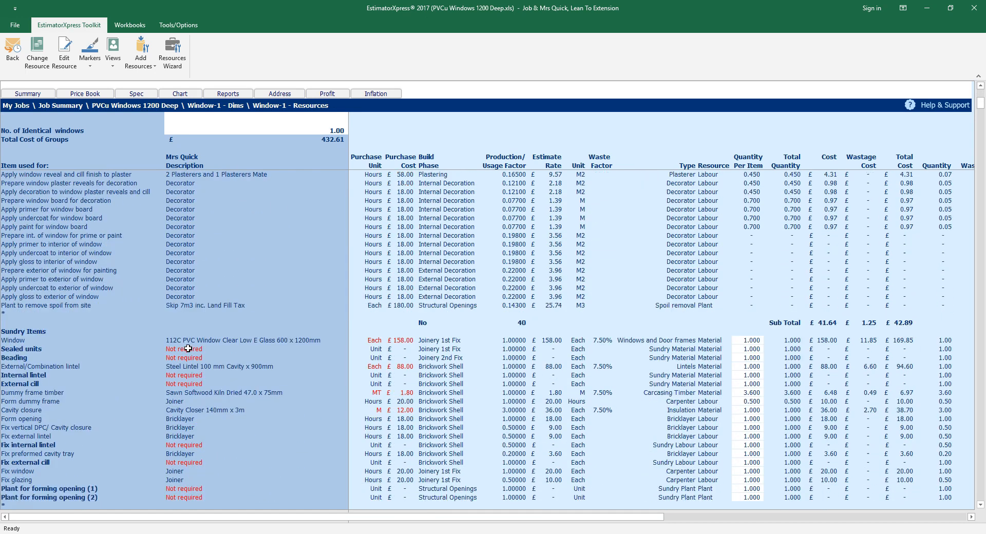
scroll(188, 348, "down", 1)
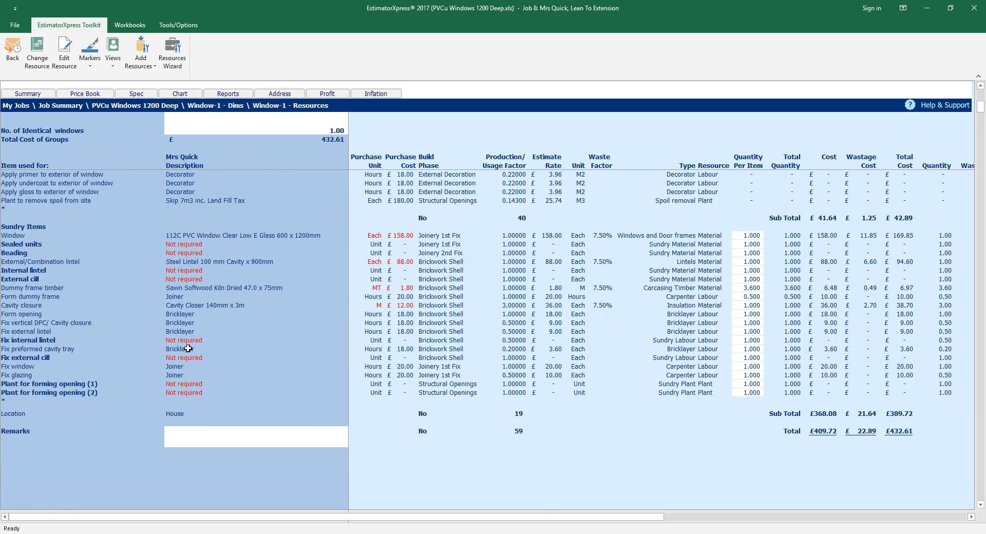
Step: Check the description and quantity per item of the window and the external/combination lintel under Sundry Items
left_click(37, 227)
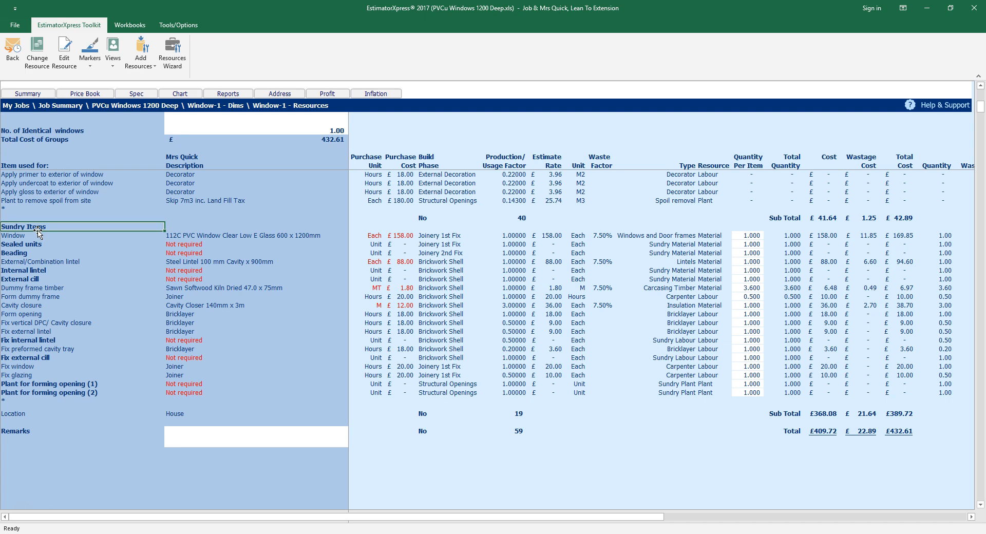
left_click(38, 234)
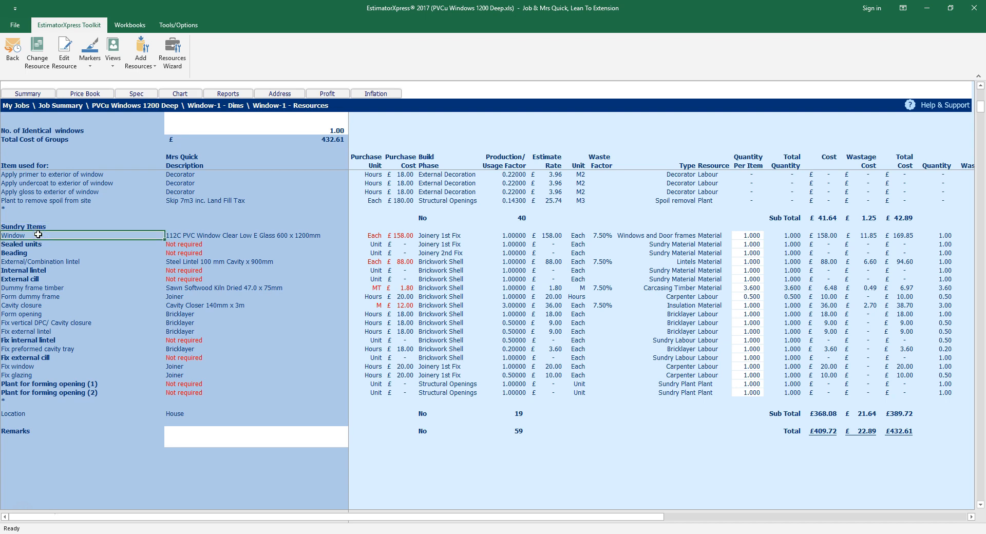
left_click(313, 236)
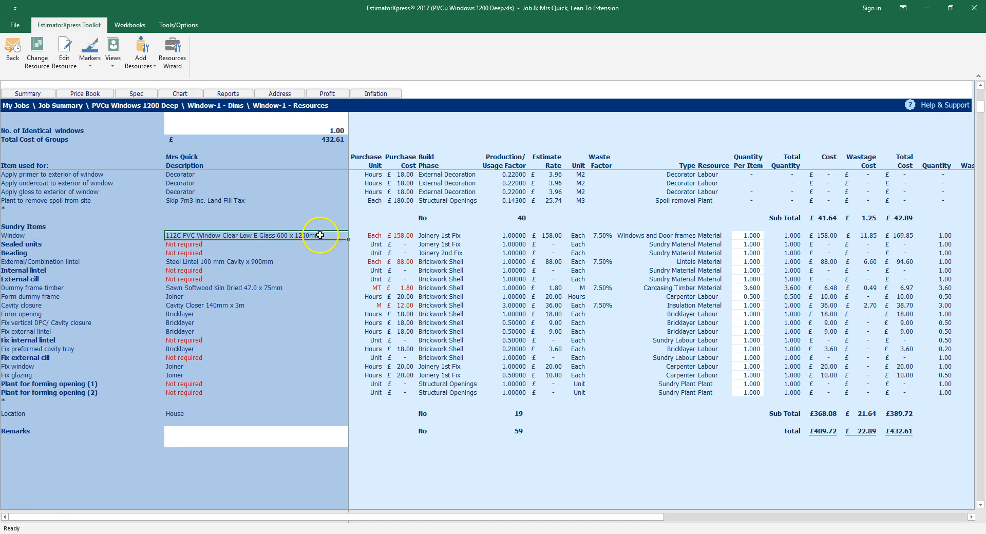
left_click(755, 235)
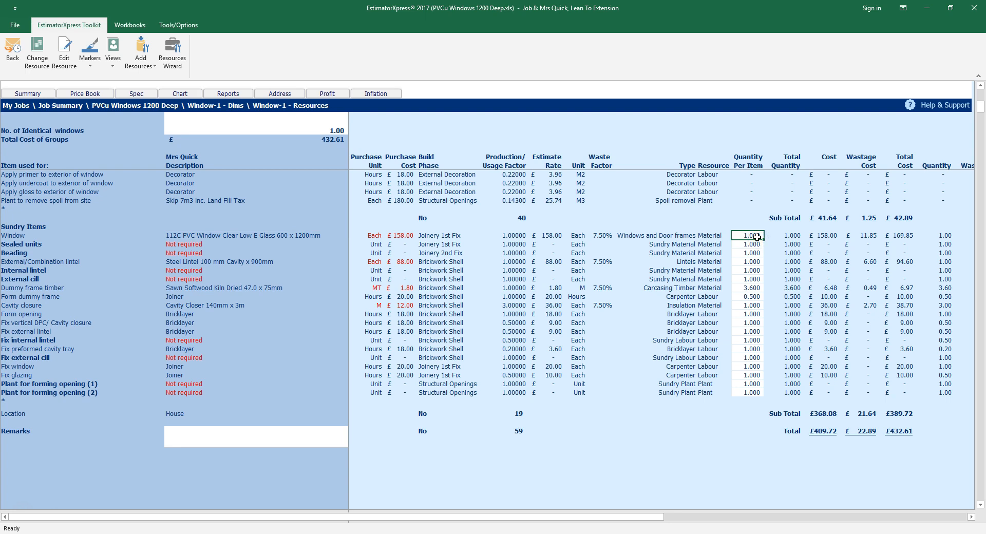
left_click(284, 261)
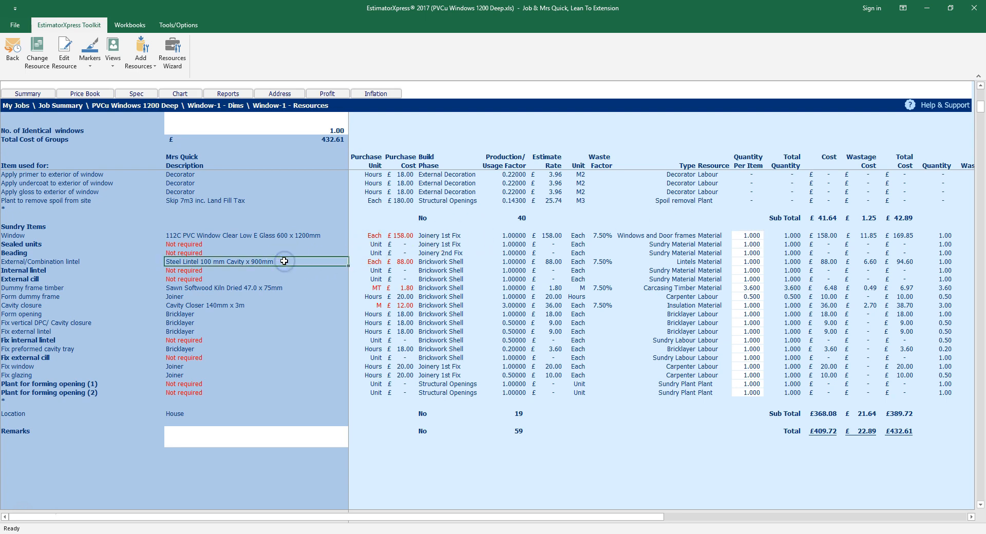
left_click(753, 261)
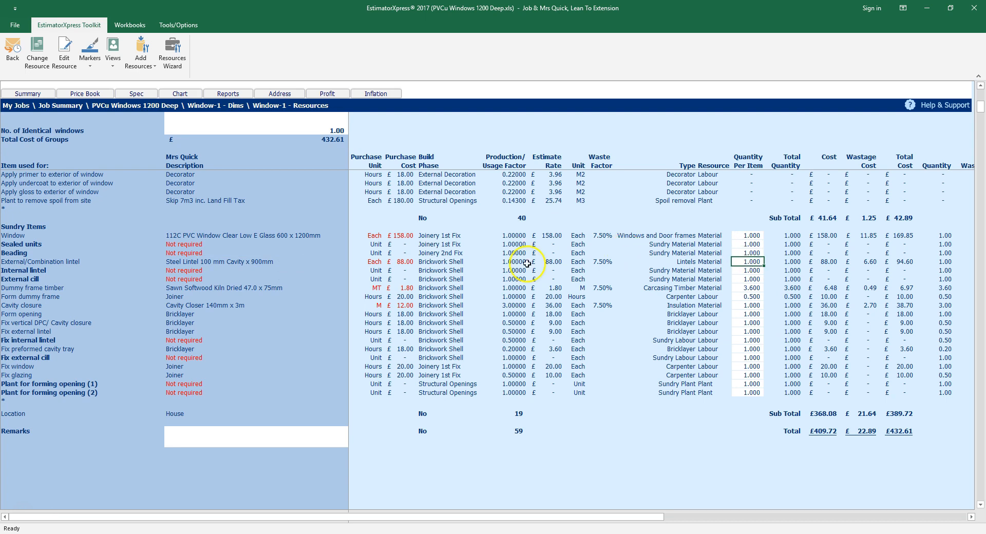
Step: Check the cavity closure, bricklayer and joiner sundry items, along with the editable quantity per item column
left_click(178, 305)
left_click_drag(181, 313, 180, 332)
left_click_drag(183, 365, 184, 374)
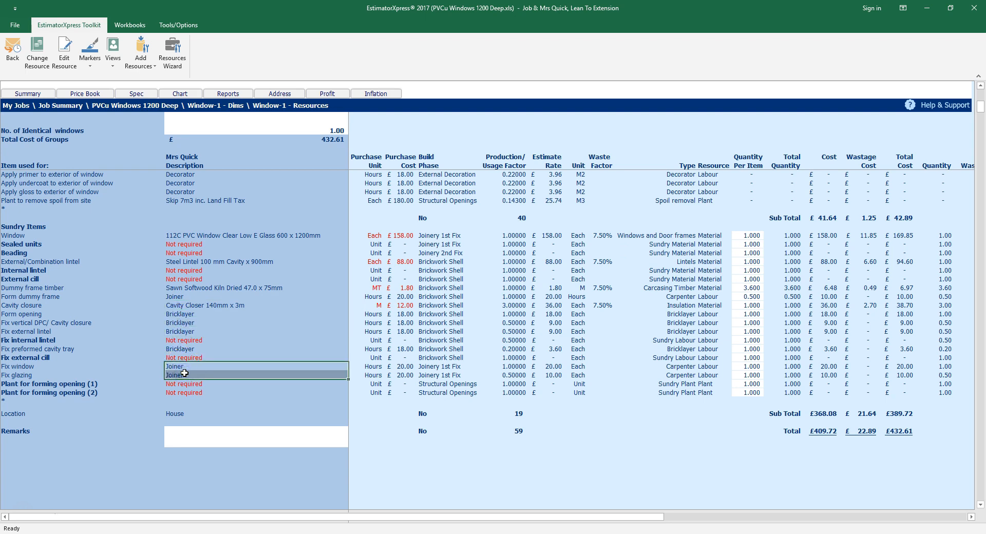
left_click(750, 237)
left_click_drag(749, 237, 741, 396)
left_click(741, 414)
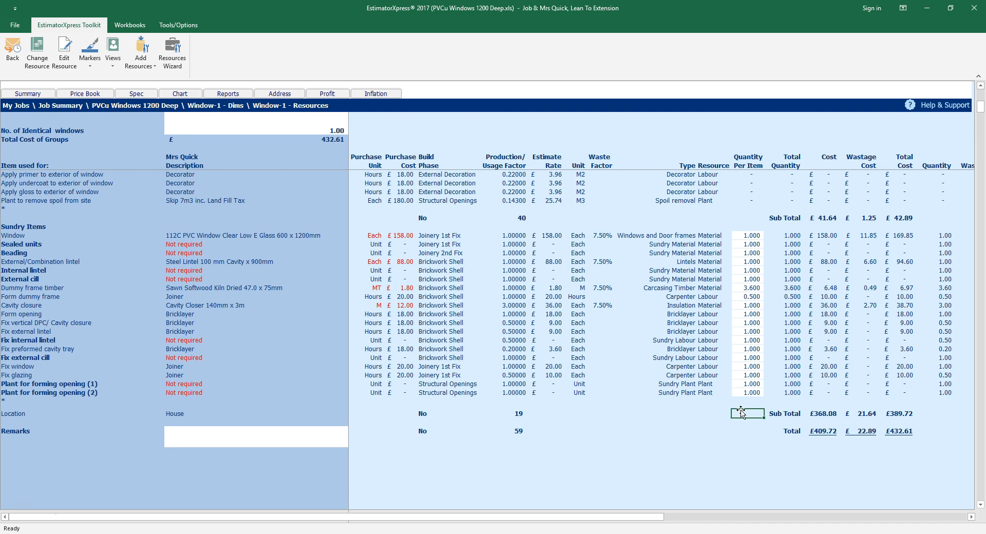
Step: Set the quantity per item to 0 for the window, Fix glazing and Fix window sundry items
left_click(749, 235)
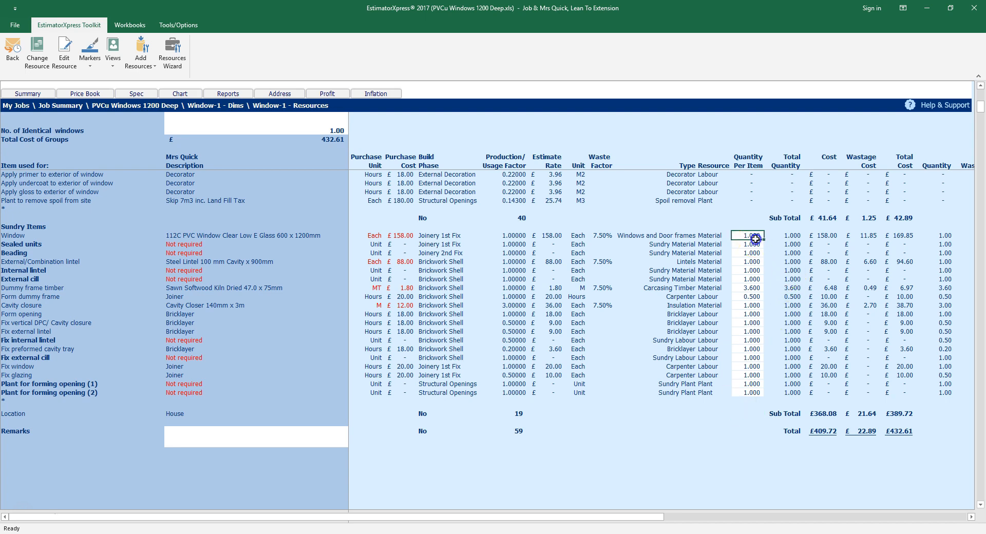
type("0")
key("Return")
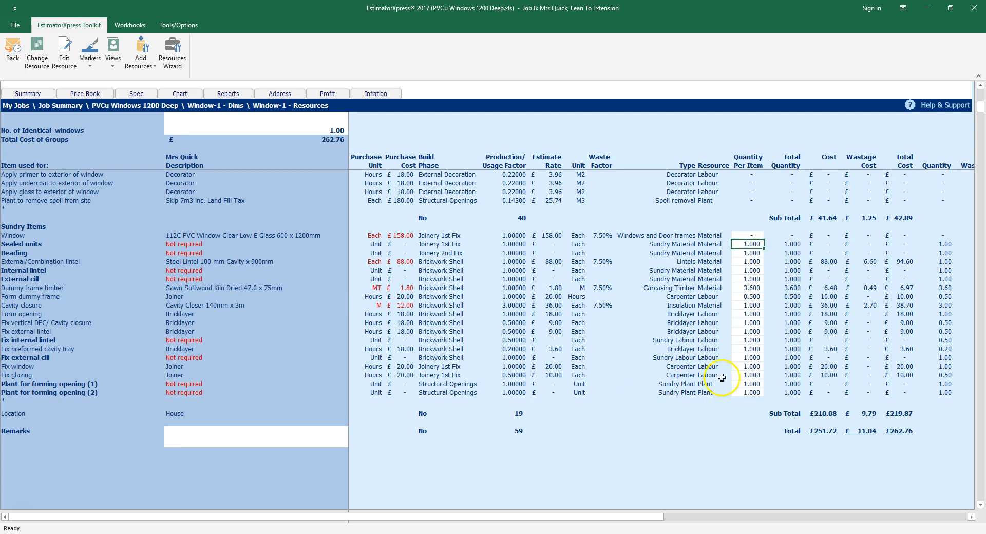
left_click(745, 375)
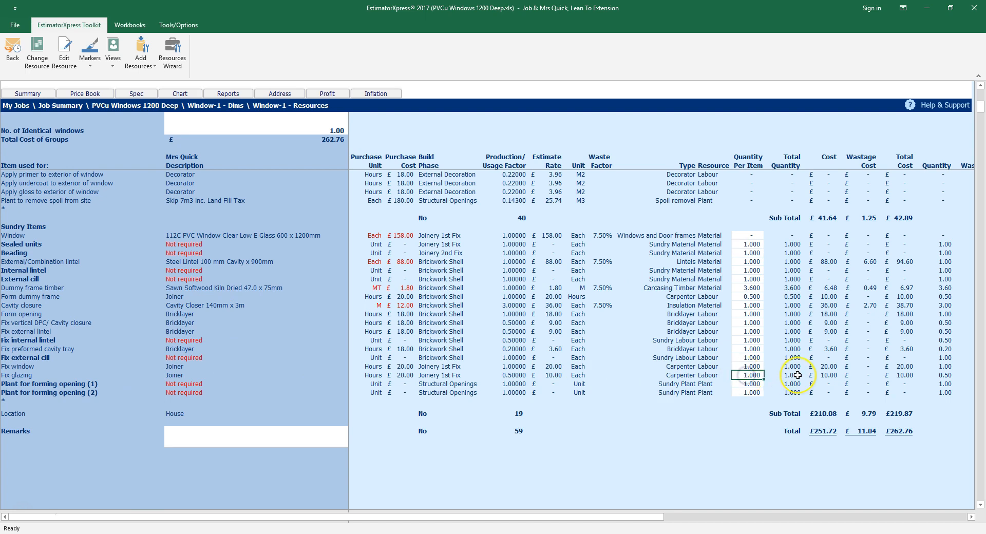
type("0")
key("Up")
type("0")
key("Up")
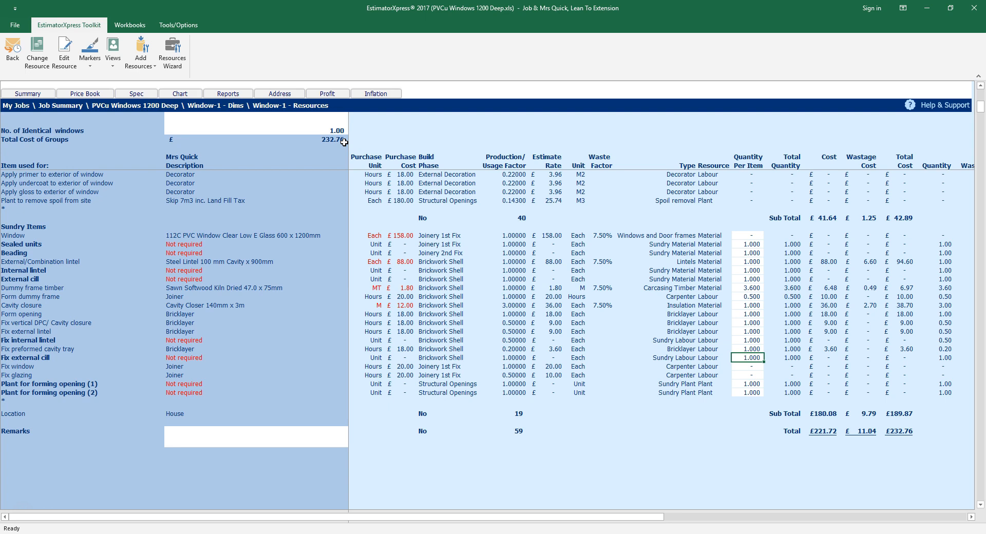
Step: Restore the quantity per item to 1 for the Fix window, Fix glazing and window sundry items
key("Down")
type("1")
key("Return")
type("1")
key("Up")
key("Up")
key("Up")
key("Up")
key("Up")
key("Up")
key("Up")
key("Up")
key("Up")
key("Up")
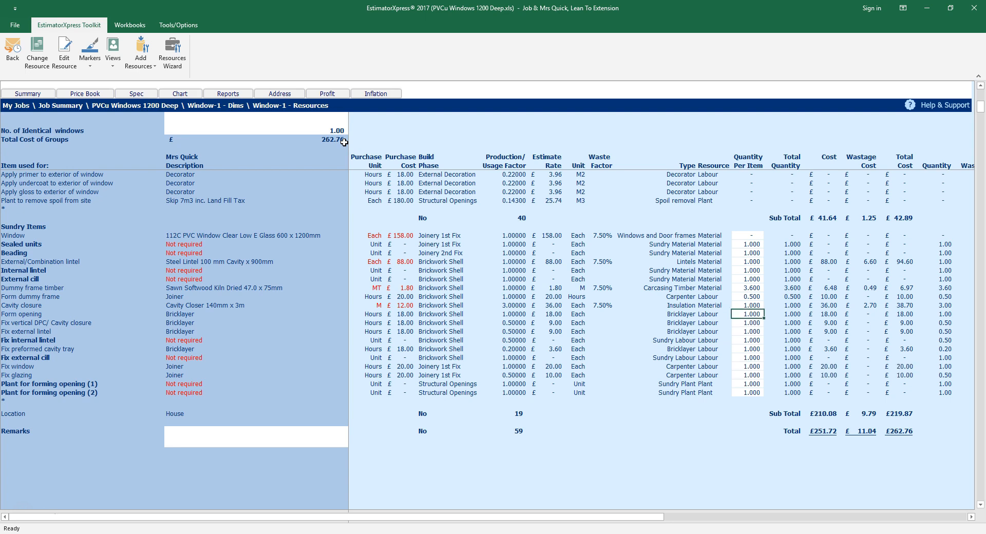
key("Up")
key("Up")
key("Up")
key("Up")
key("Up")
key("Up")
type("1")
key("Up")
Step: Return to the job summary and open the Travel-1 worksheet of the Travel Costs workbook
left_click(34, 94)
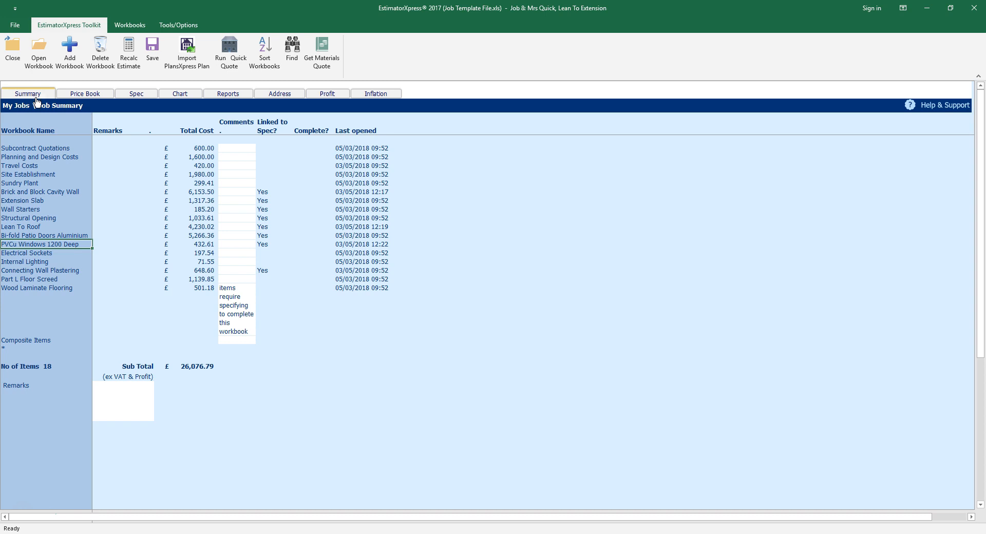
left_click(26, 166)
left_click(41, 60)
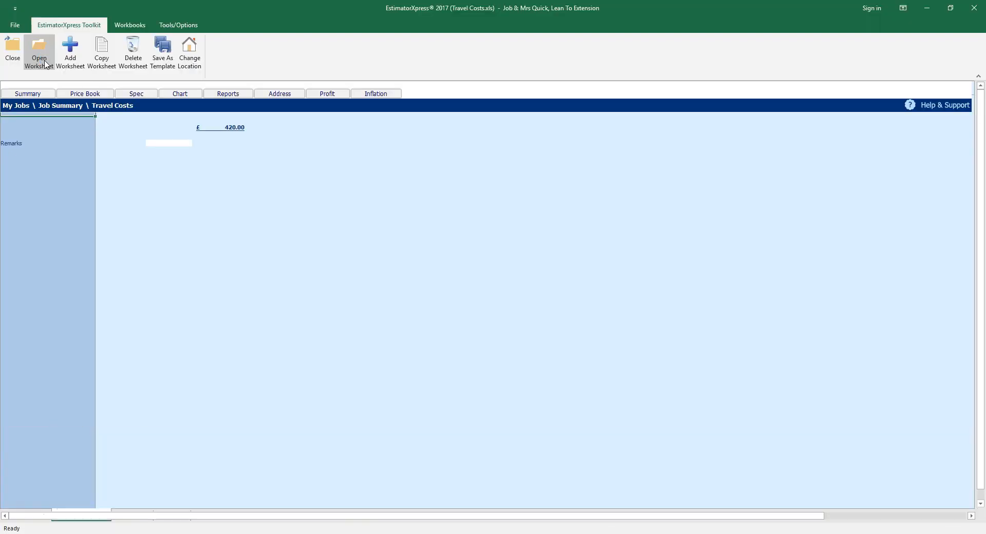
left_click(37, 156)
left_click(39, 64)
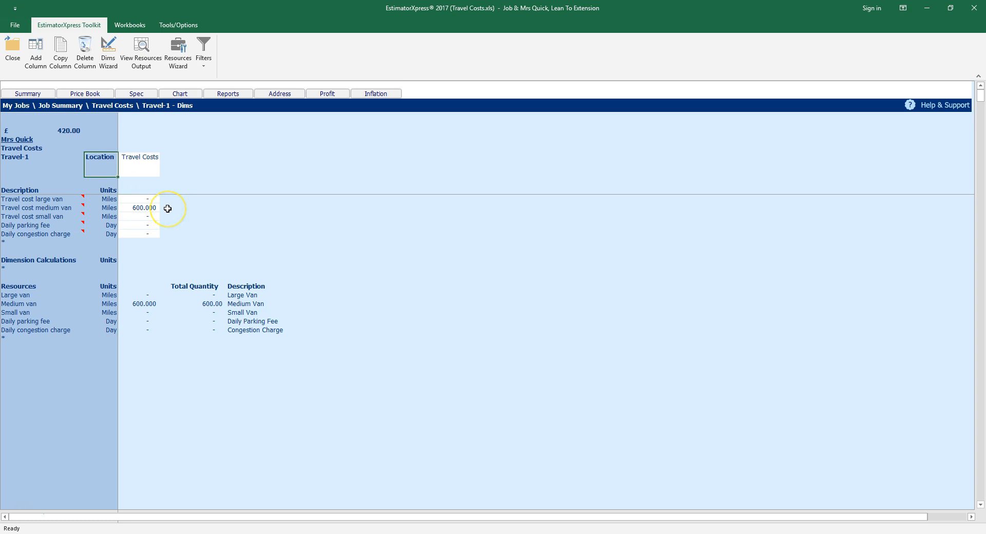
Step: View the Travel-1 resources output and check the medium van's purchase cost per mile
left_click(138, 57)
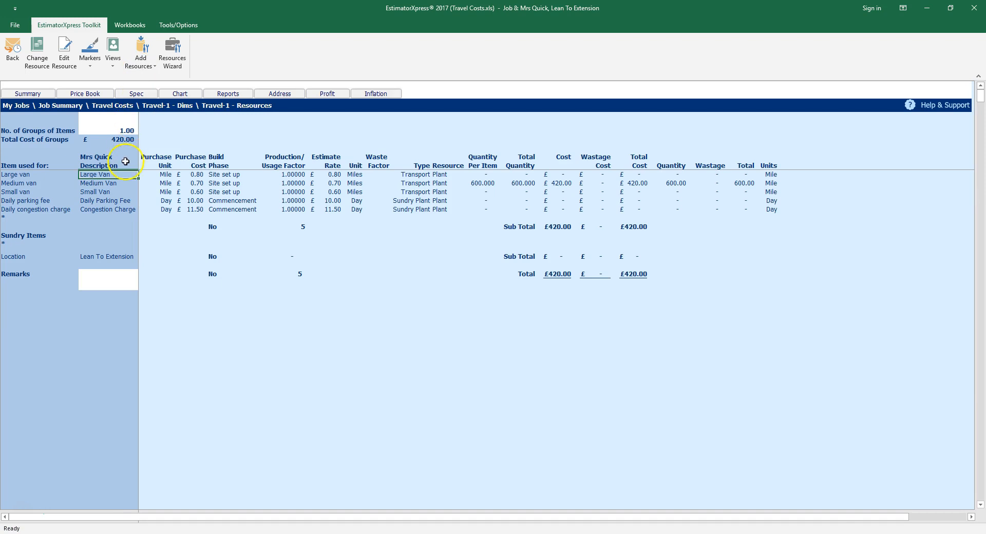
left_click(126, 183)
left_click(196, 183)
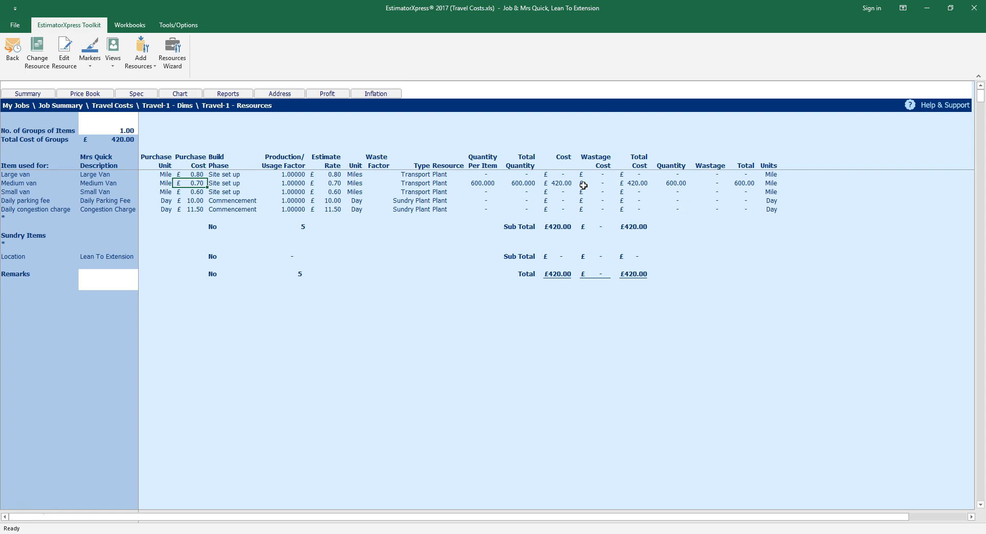
Step: From the job summary, rerun Quick Quote with the previous template loaded, and start creating the quote from it
left_click(32, 93)
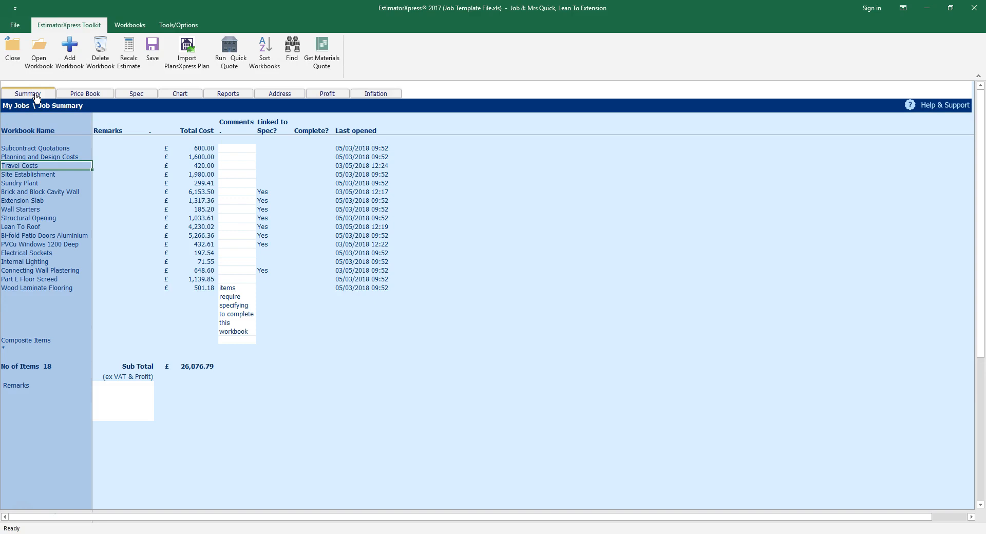
left_click(231, 62)
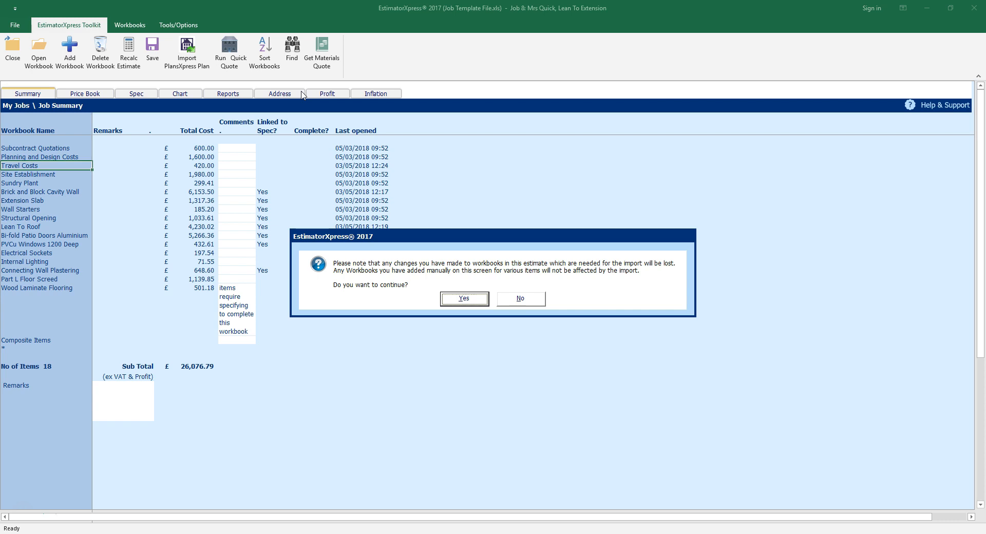
left_click(464, 299)
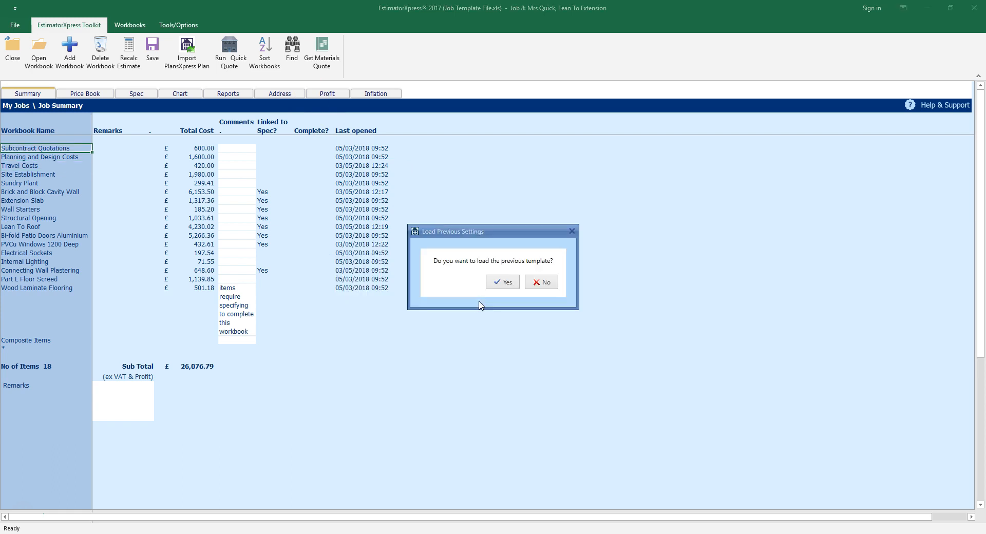
left_click(506, 283)
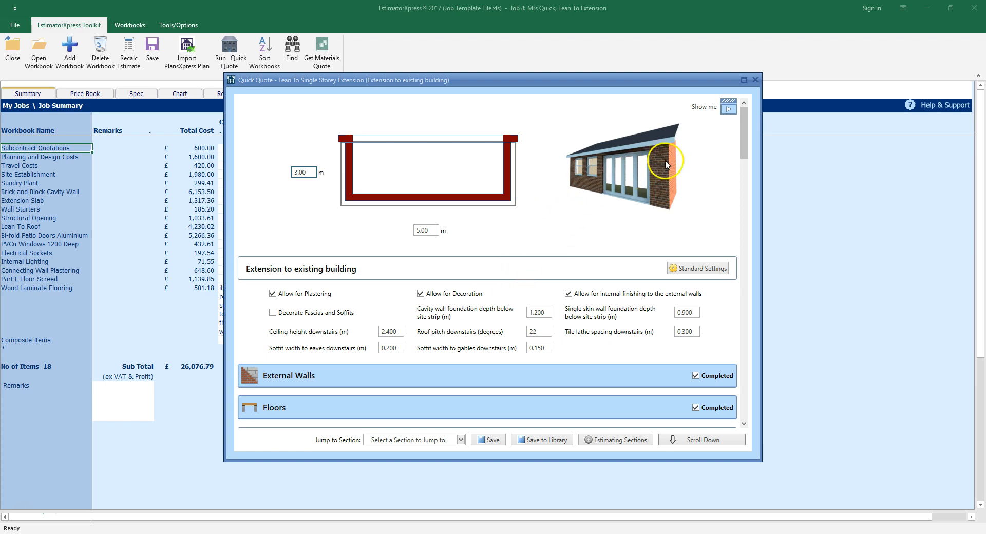
left_click_drag(743, 136, 759, 401)
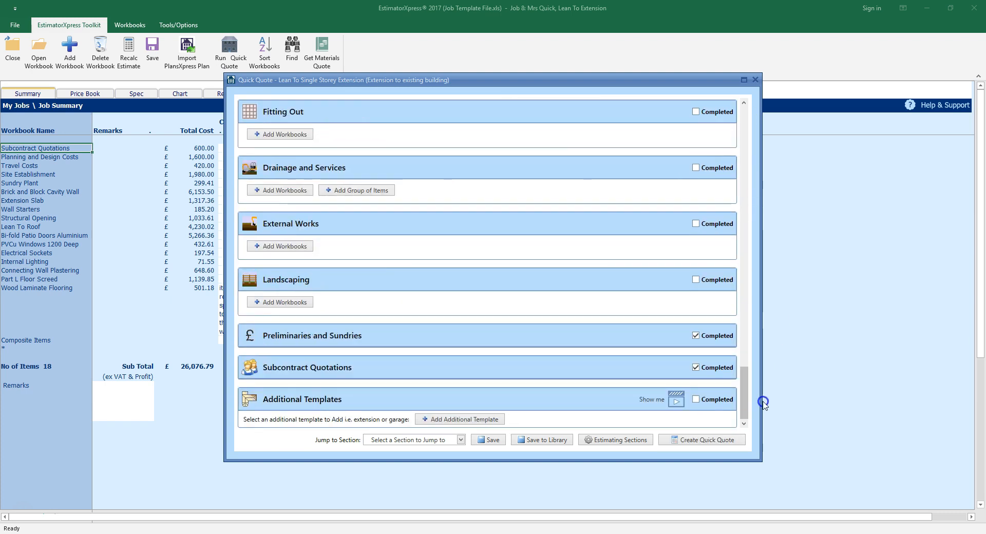
left_click(743, 442)
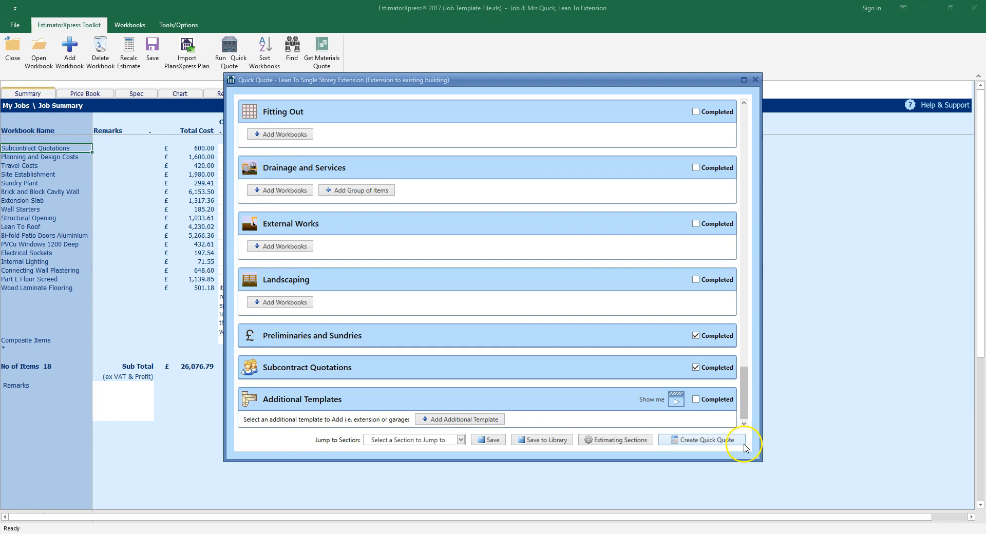